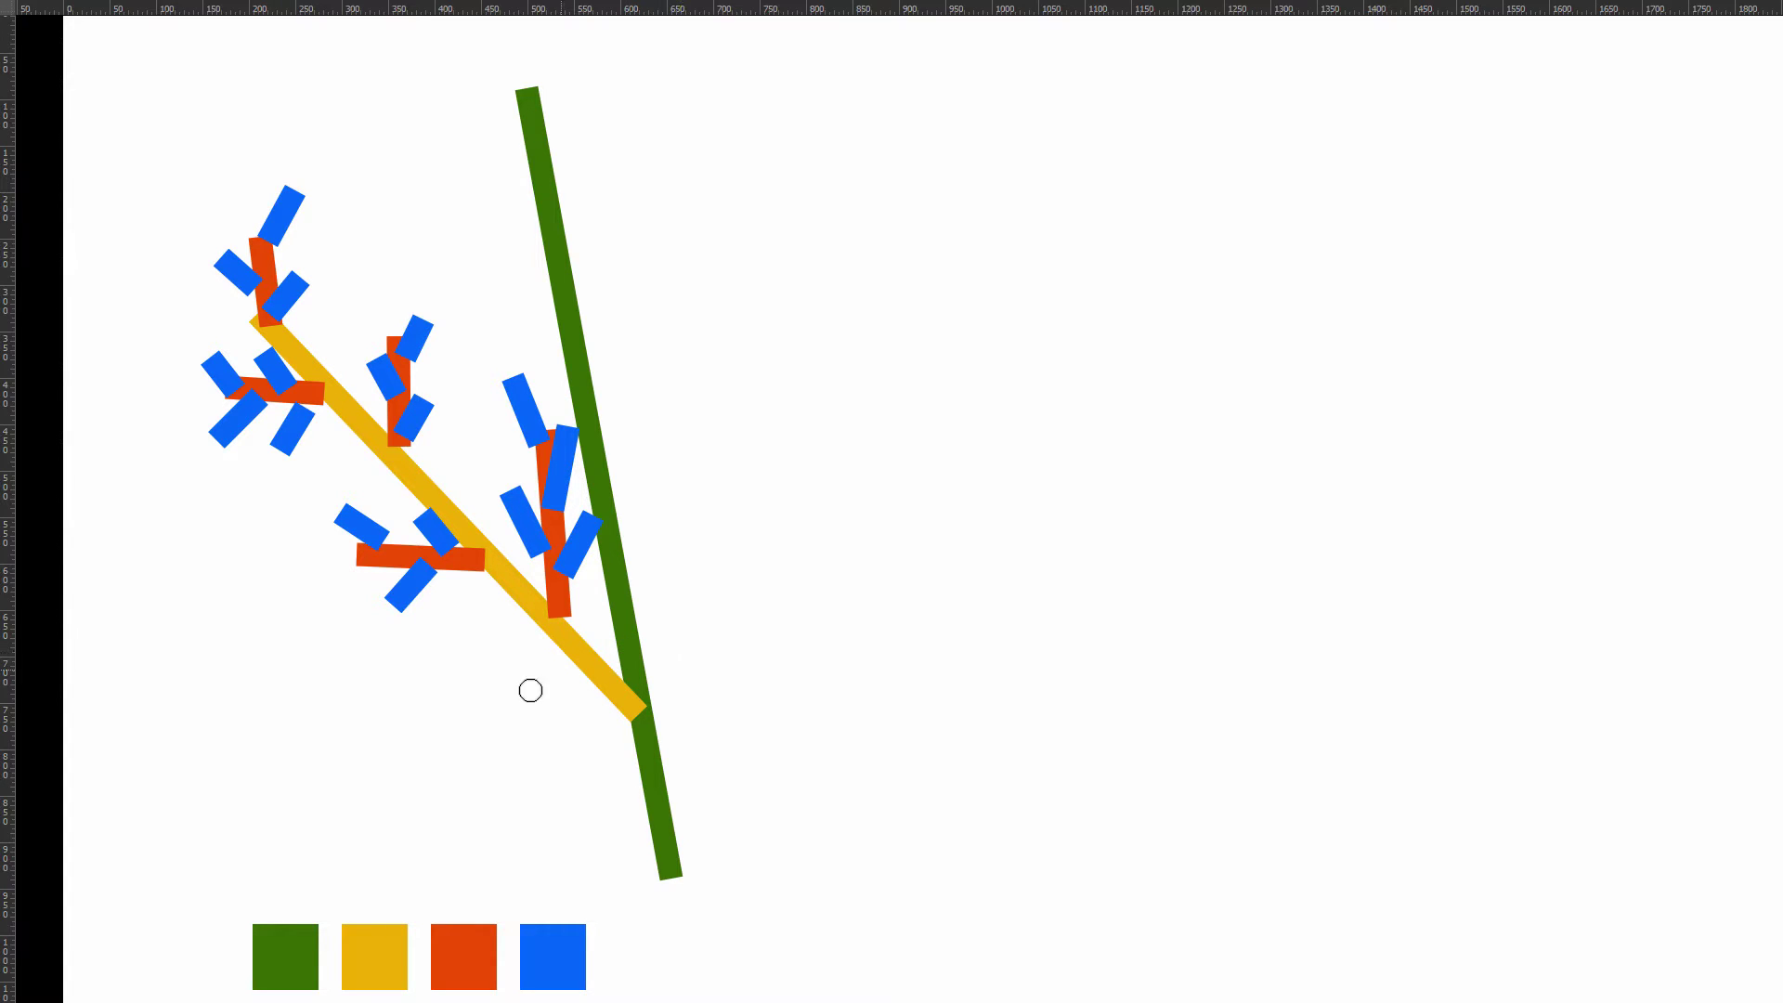
Step: Draw a flower with a long green stem, red petals radiating from its tip and a small blue centre
{"action": "left_click", "coordinate": [287, 946]}
{"action": "left_click_drag", "start_coordinate": [904, 210], "coordinate": [838, 840]}
{"action": "mouse_move", "coordinate": [901, 210]}
{"action": "left_mouse_down"}
{"action": "mouse_move", "coordinate": [739, 217]}
{"action": "mouse_move", "coordinate": [1065, 209]}
{"action": "mouse_move", "coordinate": [1000, 146]}
{"action": "mouse_move", "coordinate": [822, 175]}
{"action": "mouse_move", "coordinate": [833, 293]}
{"action": "left_mouse_up"}
{"action": "left_click_drag", "start_coordinate": [902, 212], "coordinate": [985, 292]}
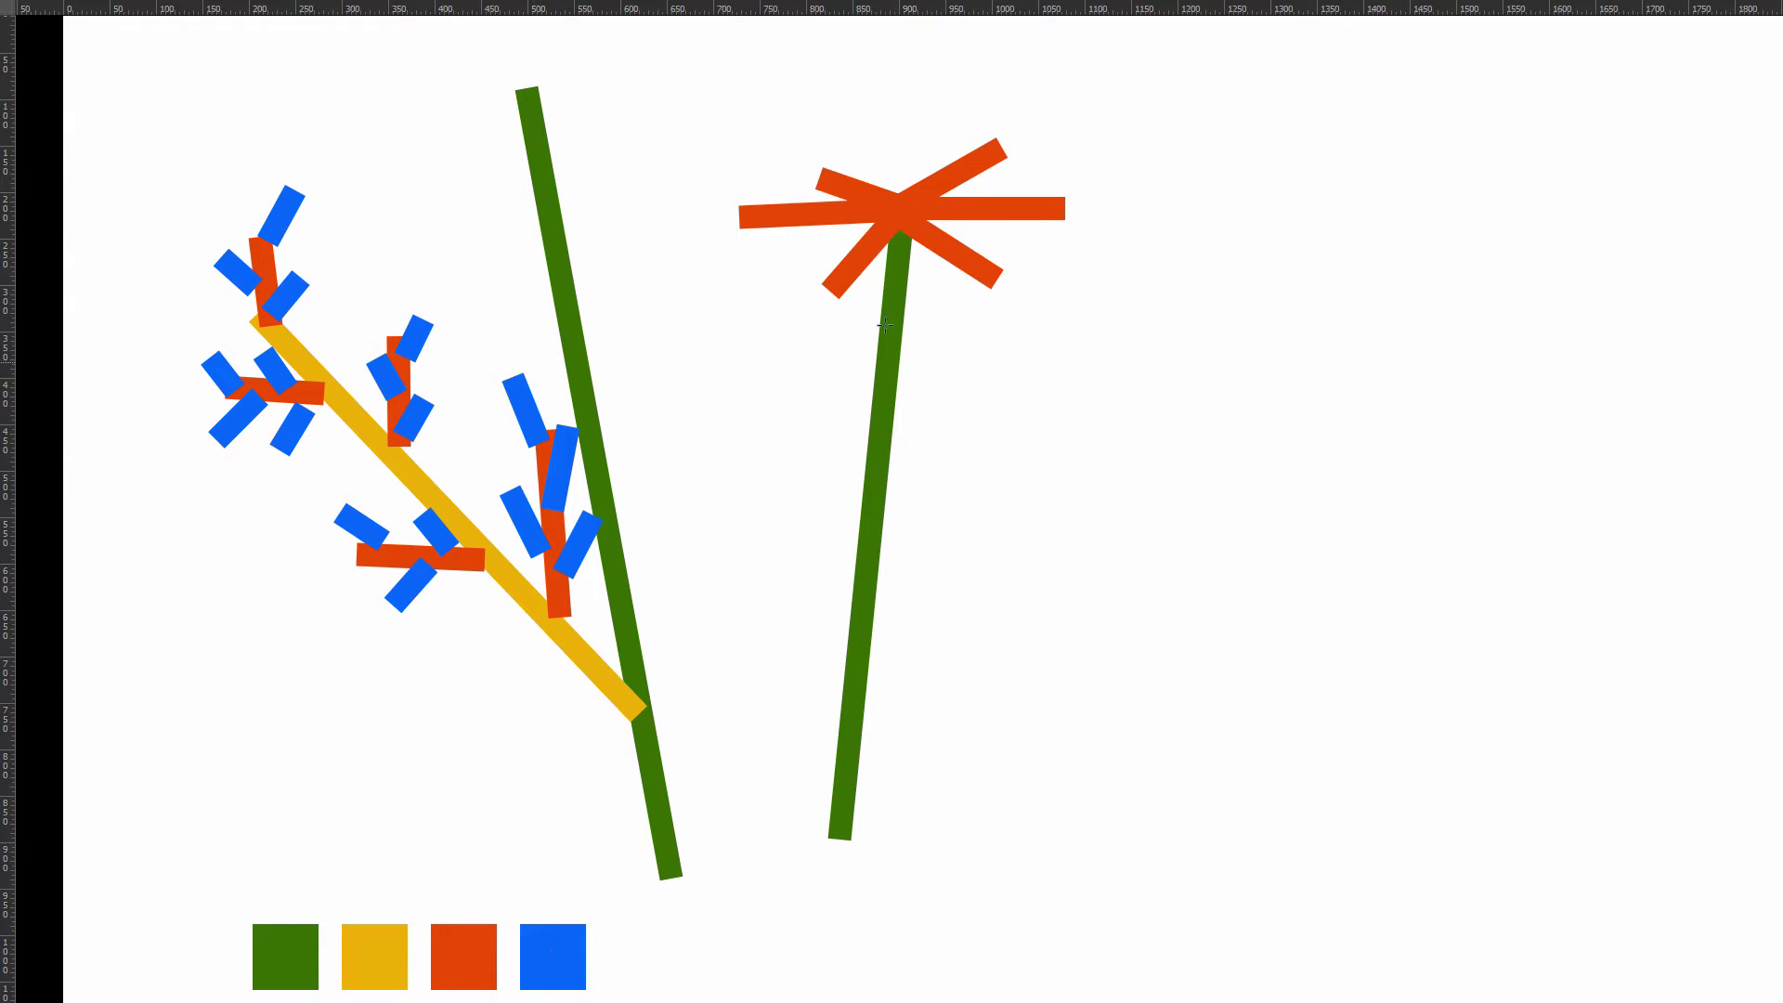
{"action": "left_click_drag", "start_coordinate": [897, 206], "coordinate": [921, 208]}
Step: Draw a long slanted red trunk beside the flower, with a yellow branch descending from the trunk's upper end
{"action": "left_click", "coordinate": [446, 959], "text": "alt"}
{"action": "left_click_drag", "start_coordinate": [1298, 235], "coordinate": [1594, 910]}
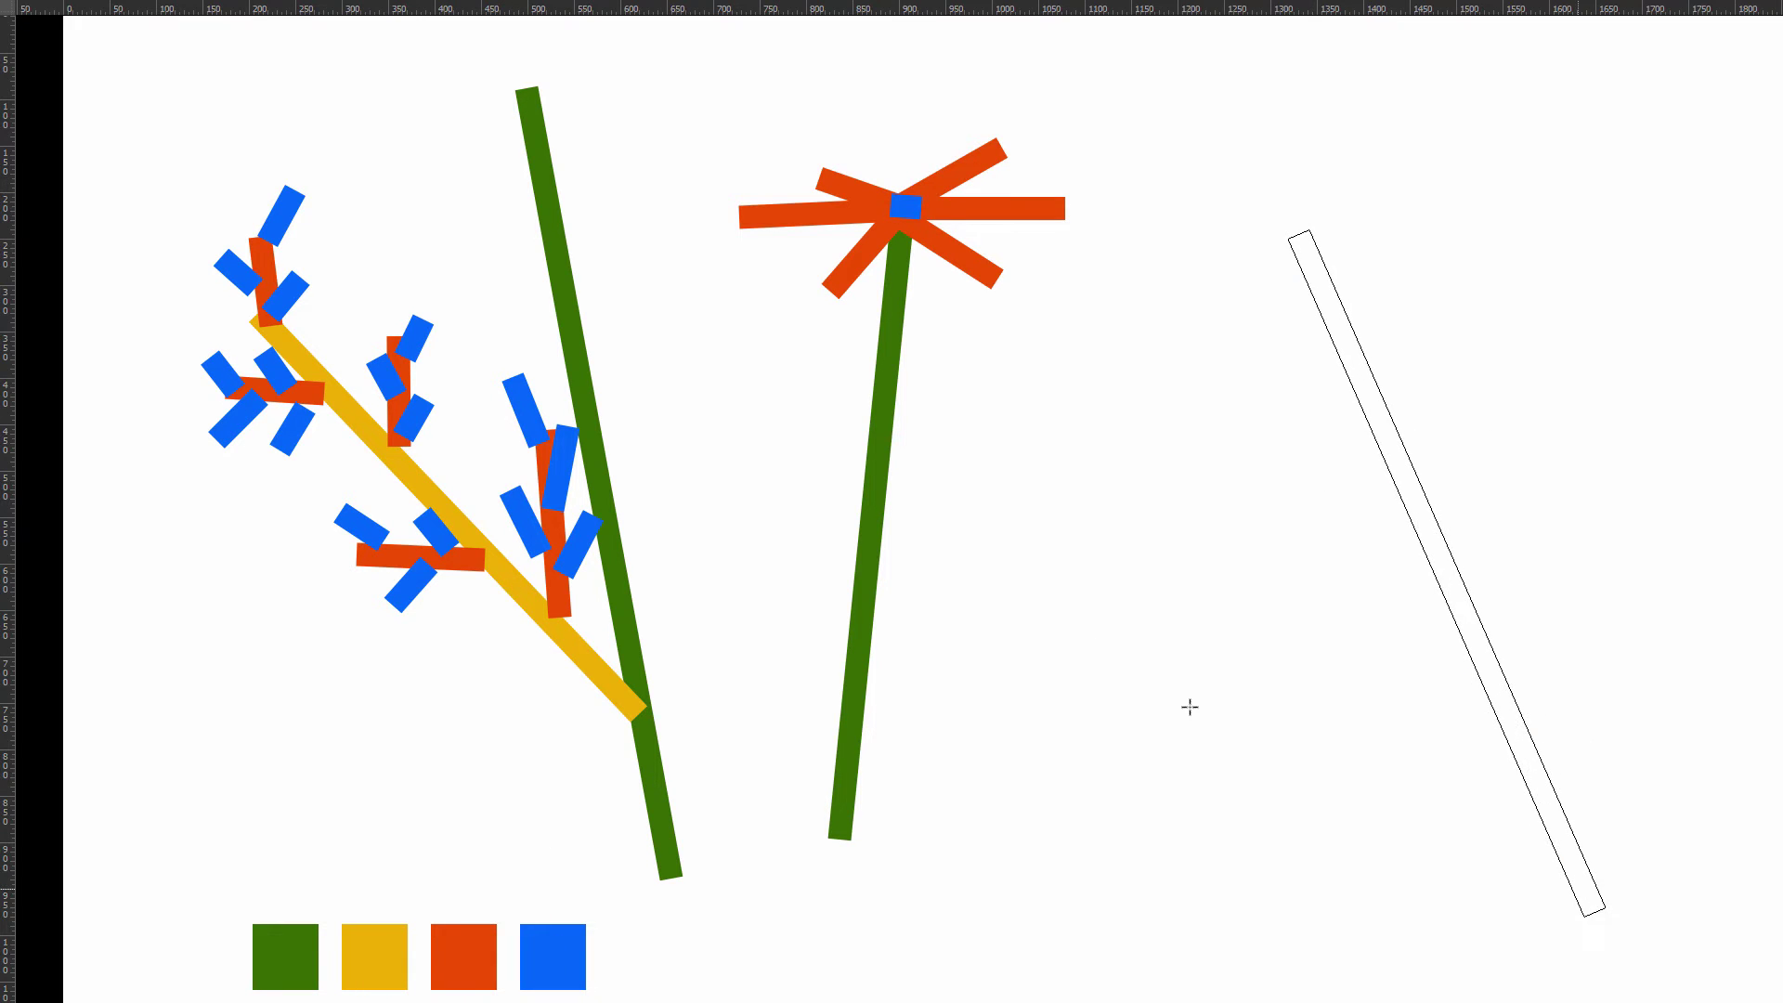
{"action": "left_click", "coordinate": [402, 931], "text": "alt"}
{"action": "mouse_move", "coordinate": [1295, 226]}
{"action": "left_mouse_down"}
{"action": "mouse_move", "coordinate": [1173, 290]}
{"action": "mouse_move", "coordinate": [1096, 502]}
{"action": "left_mouse_up"}
Step: Draw blue leaf strokes along both sides of the yellow branch and at its tip
{"action": "left_click", "coordinate": [549, 951], "text": "alt"}
{"action": "mouse_move", "coordinate": [1286, 234]}
{"action": "left_mouse_down"}
{"action": "mouse_move", "coordinate": [1247, 318]}
{"action": "mouse_move", "coordinate": [1194, 373]}
{"action": "left_mouse_up"}
{"action": "left_click_drag", "start_coordinate": [1174, 306], "coordinate": [1159, 431]}
{"action": "mouse_move", "coordinate": [1130, 434]}
{"action": "left_mouse_down"}
{"action": "mouse_move", "coordinate": [1113, 550]}
{"action": "mouse_move", "coordinate": [1075, 587]}
{"action": "left_mouse_up"}
{"action": "left_click_drag", "start_coordinate": [1268, 229], "coordinate": [1148, 242]}
{"action": "left_click_drag", "start_coordinate": [1212, 257], "coordinate": [1101, 293]}
{"action": "left_click_drag", "start_coordinate": [1157, 295], "coordinate": [1078, 402]}
{"action": "left_click_drag", "start_coordinate": [1155, 361], "coordinate": [1077, 469]}
{"action": "left_click_drag", "start_coordinate": [1103, 483], "coordinate": [1045, 587]}
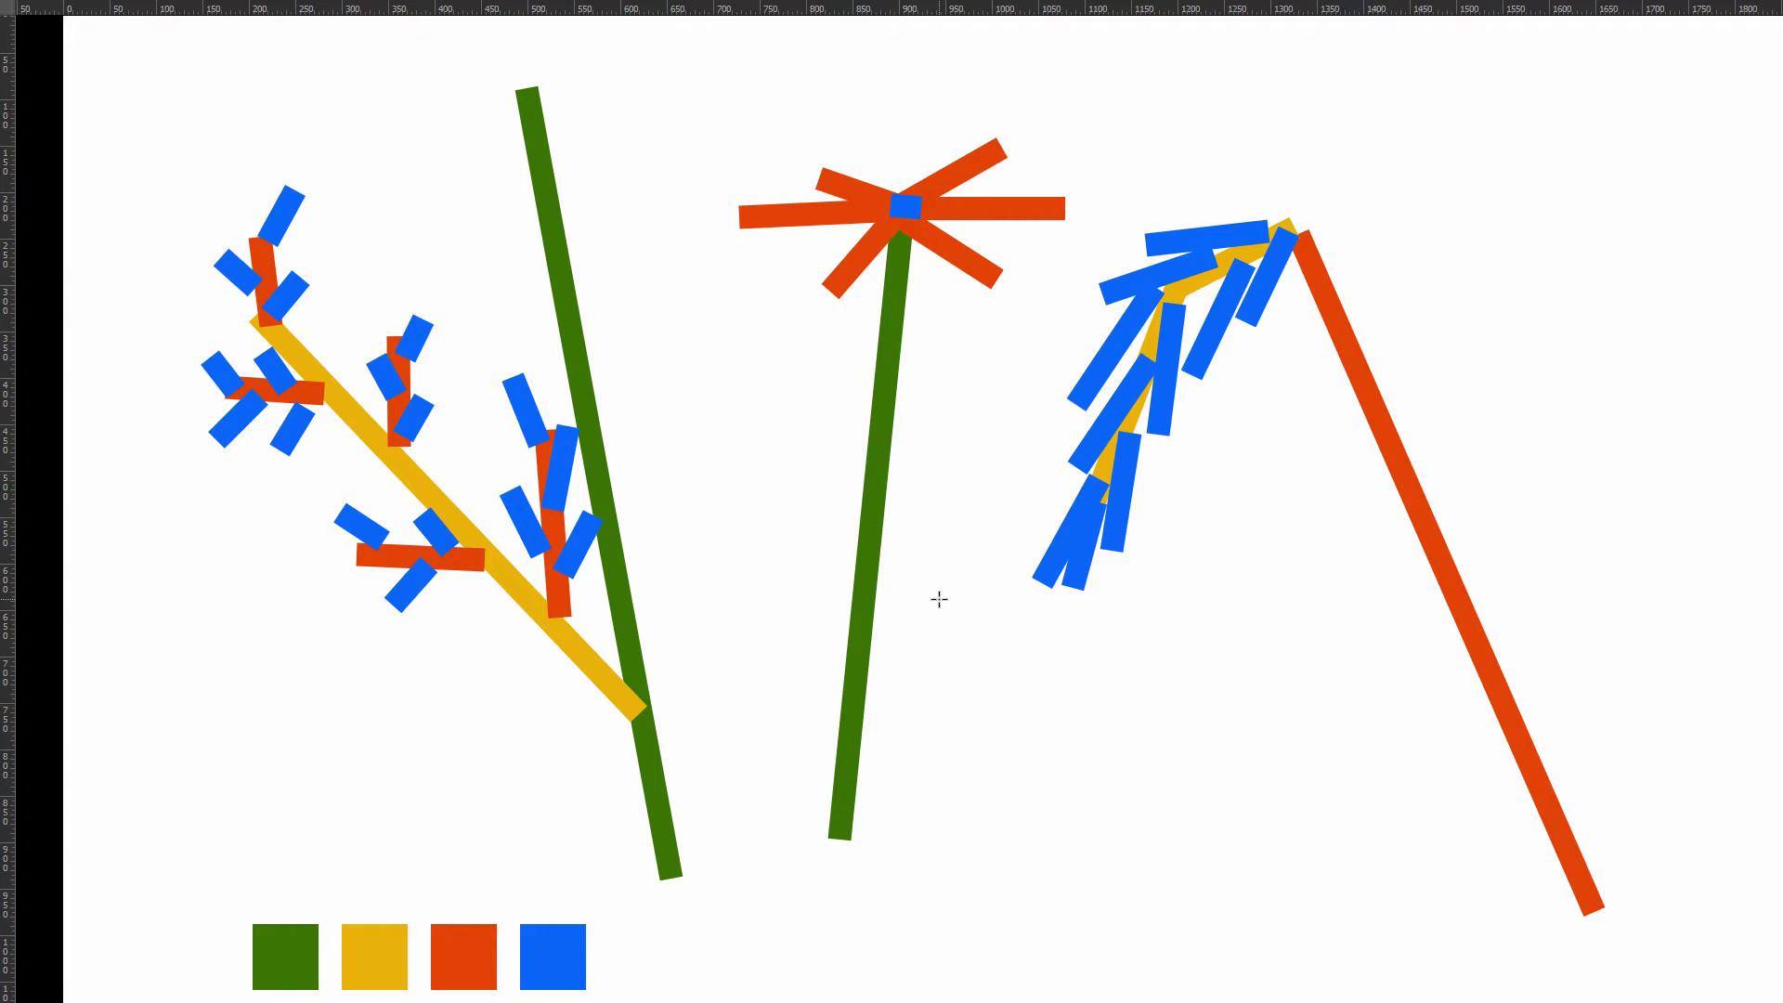
Step: Switch to 3ds Max and reset it to an empty scene with the perspective viewport maximized
{"action": "key", "text": "alt+Tab"}
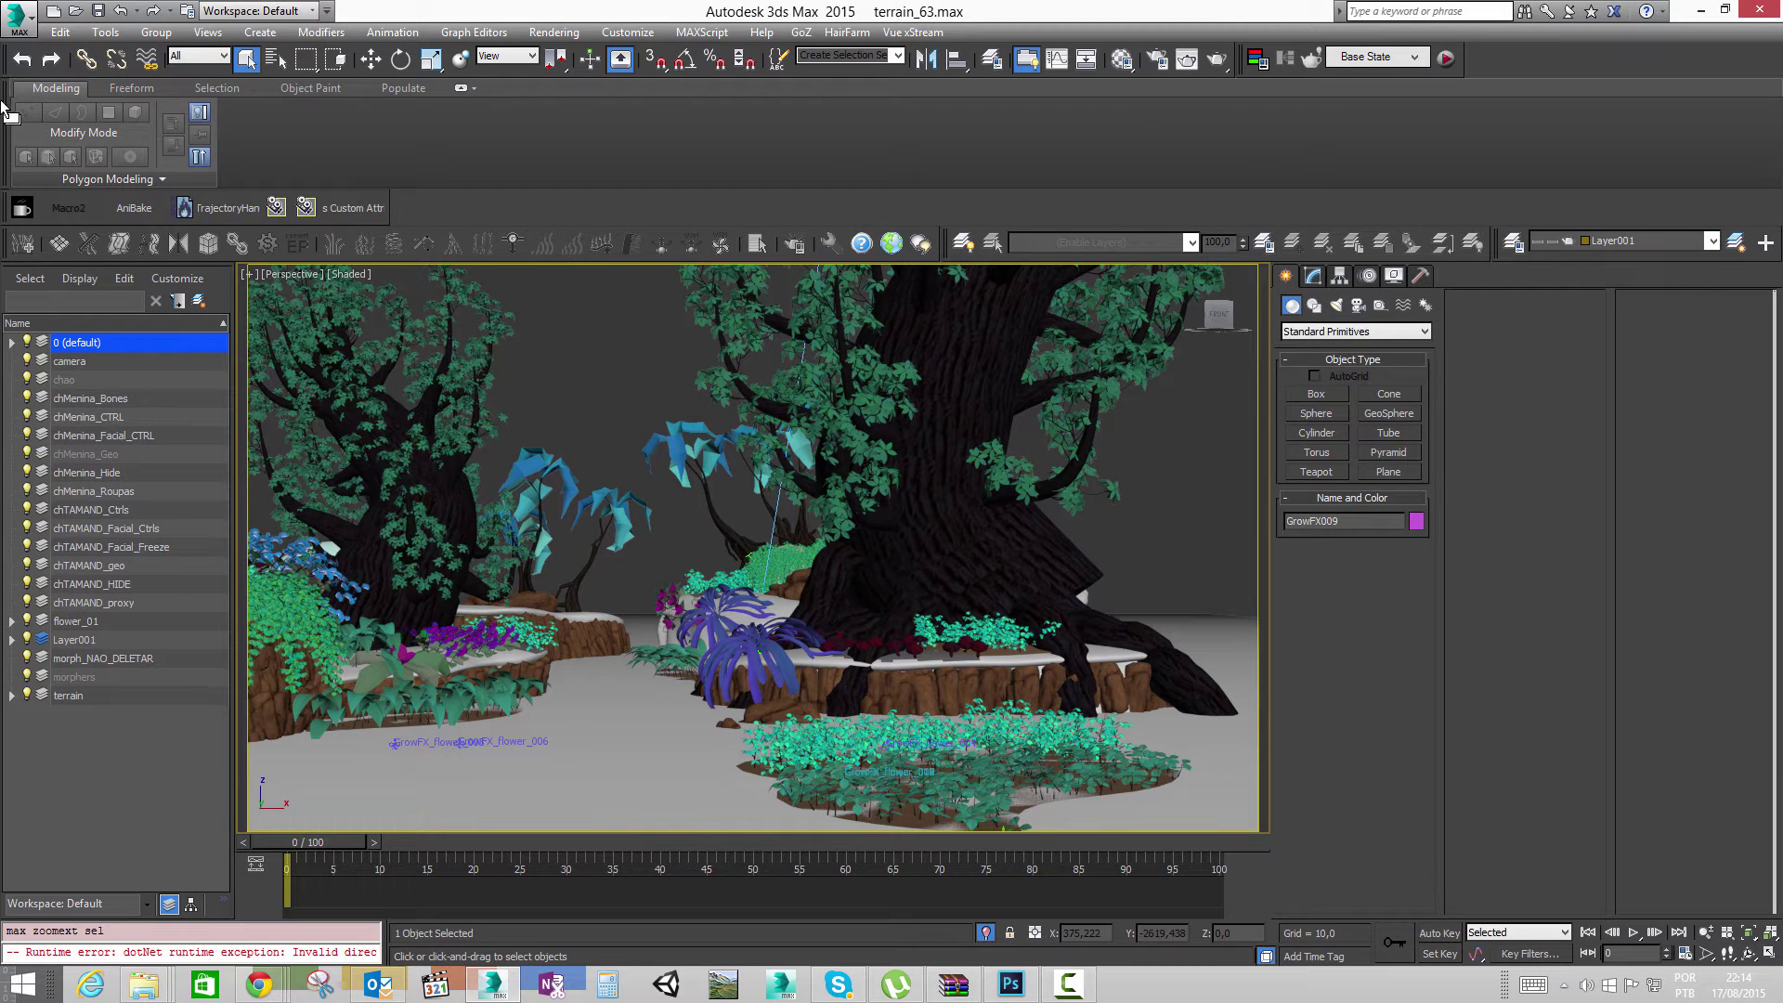
{"action": "left_click", "coordinate": [13, 26]}
{"action": "left_click", "coordinate": [324, 154]}
{"action": "left_click", "coordinate": [906, 517]}
{"action": "left_click", "coordinate": [823, 514]}
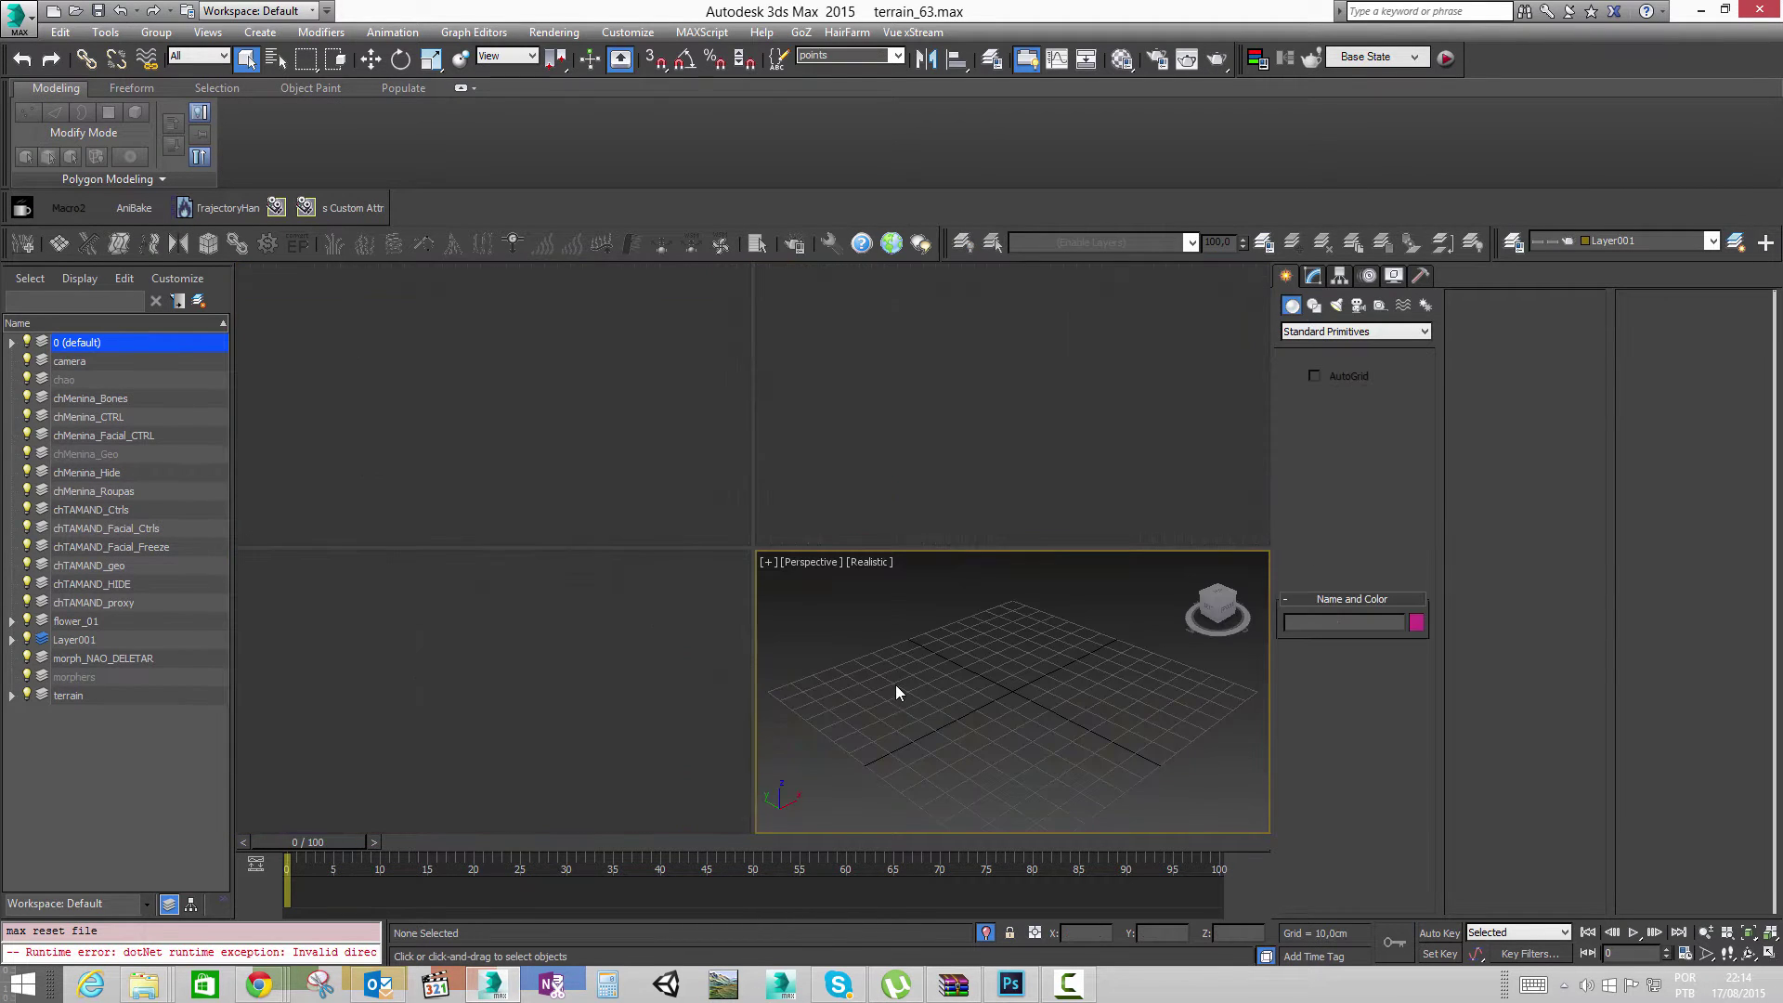
{"action": "key", "text": "alt+w"}
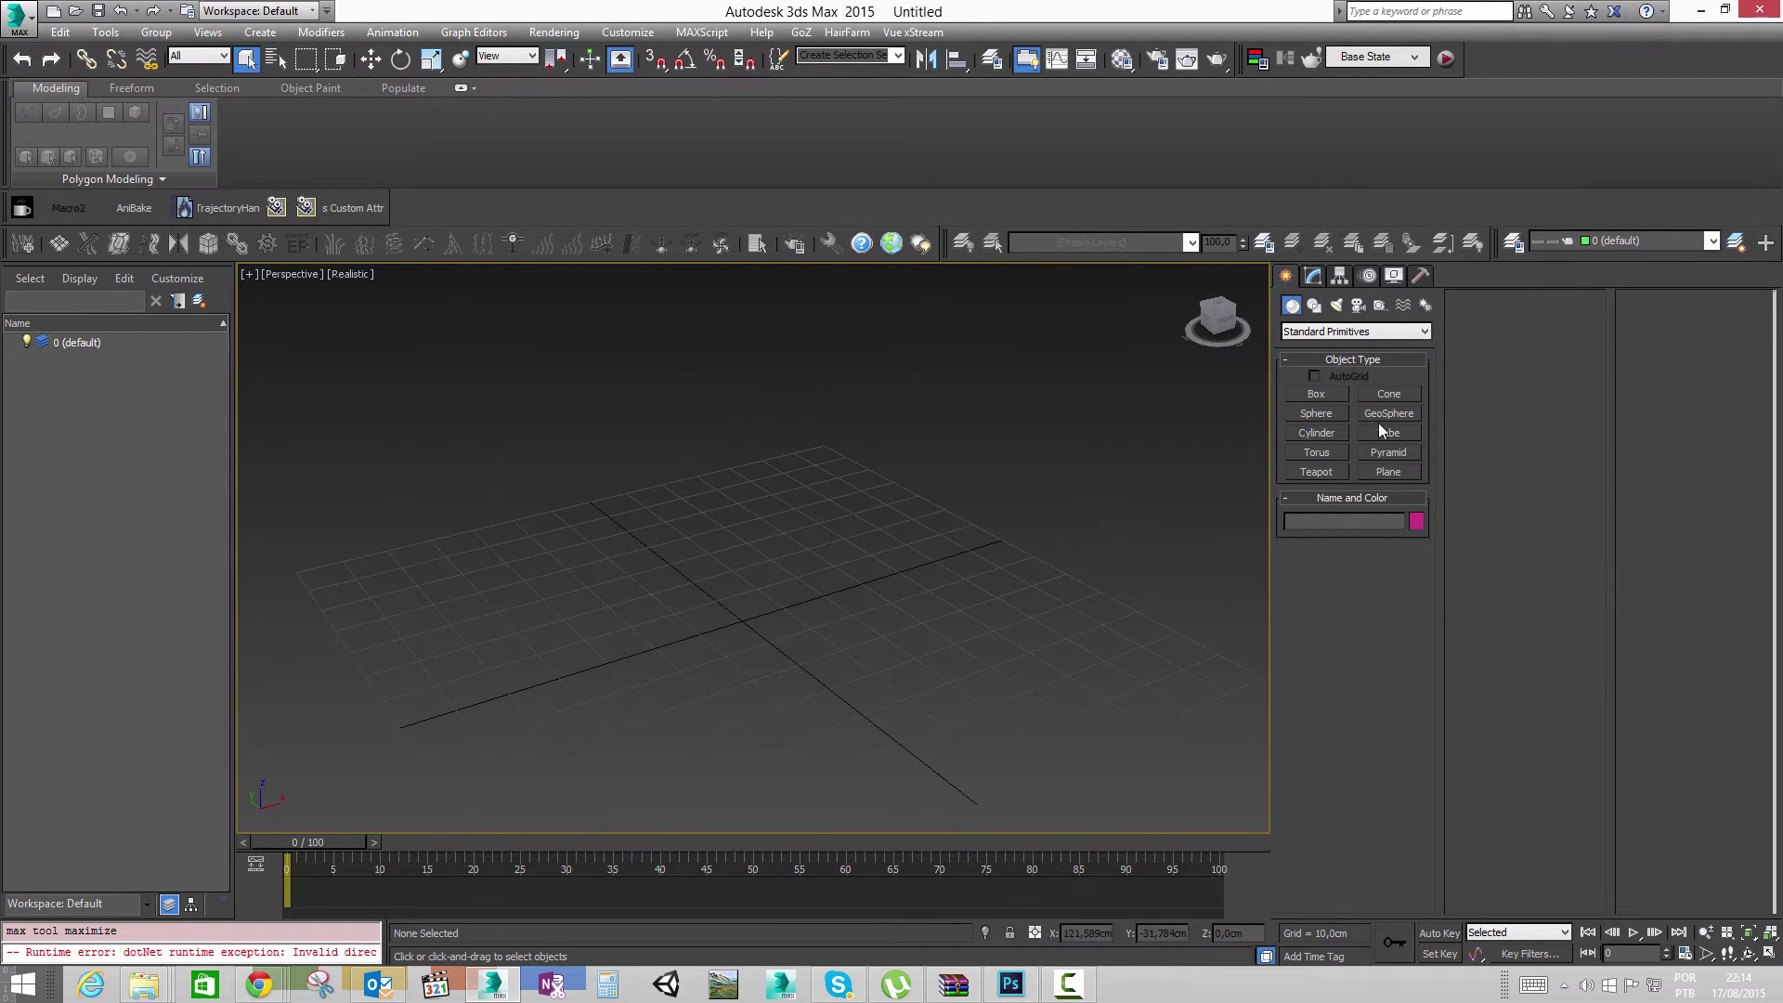
Step: Create a GrowFX object from the Exlevel geometry category near the centre of the grid
{"action": "left_click", "coordinate": [1426, 305]}
{"action": "left_click", "coordinate": [1293, 305]}
{"action": "left_click", "coordinate": [1310, 332]}
{"action": "left_click", "coordinate": [1339, 604]}
{"action": "left_click", "coordinate": [1317, 394]}
{"action": "left_click_drag", "start_coordinate": [741, 616], "coordinate": [790, 580]}
{"action": "key", "text": "z"}
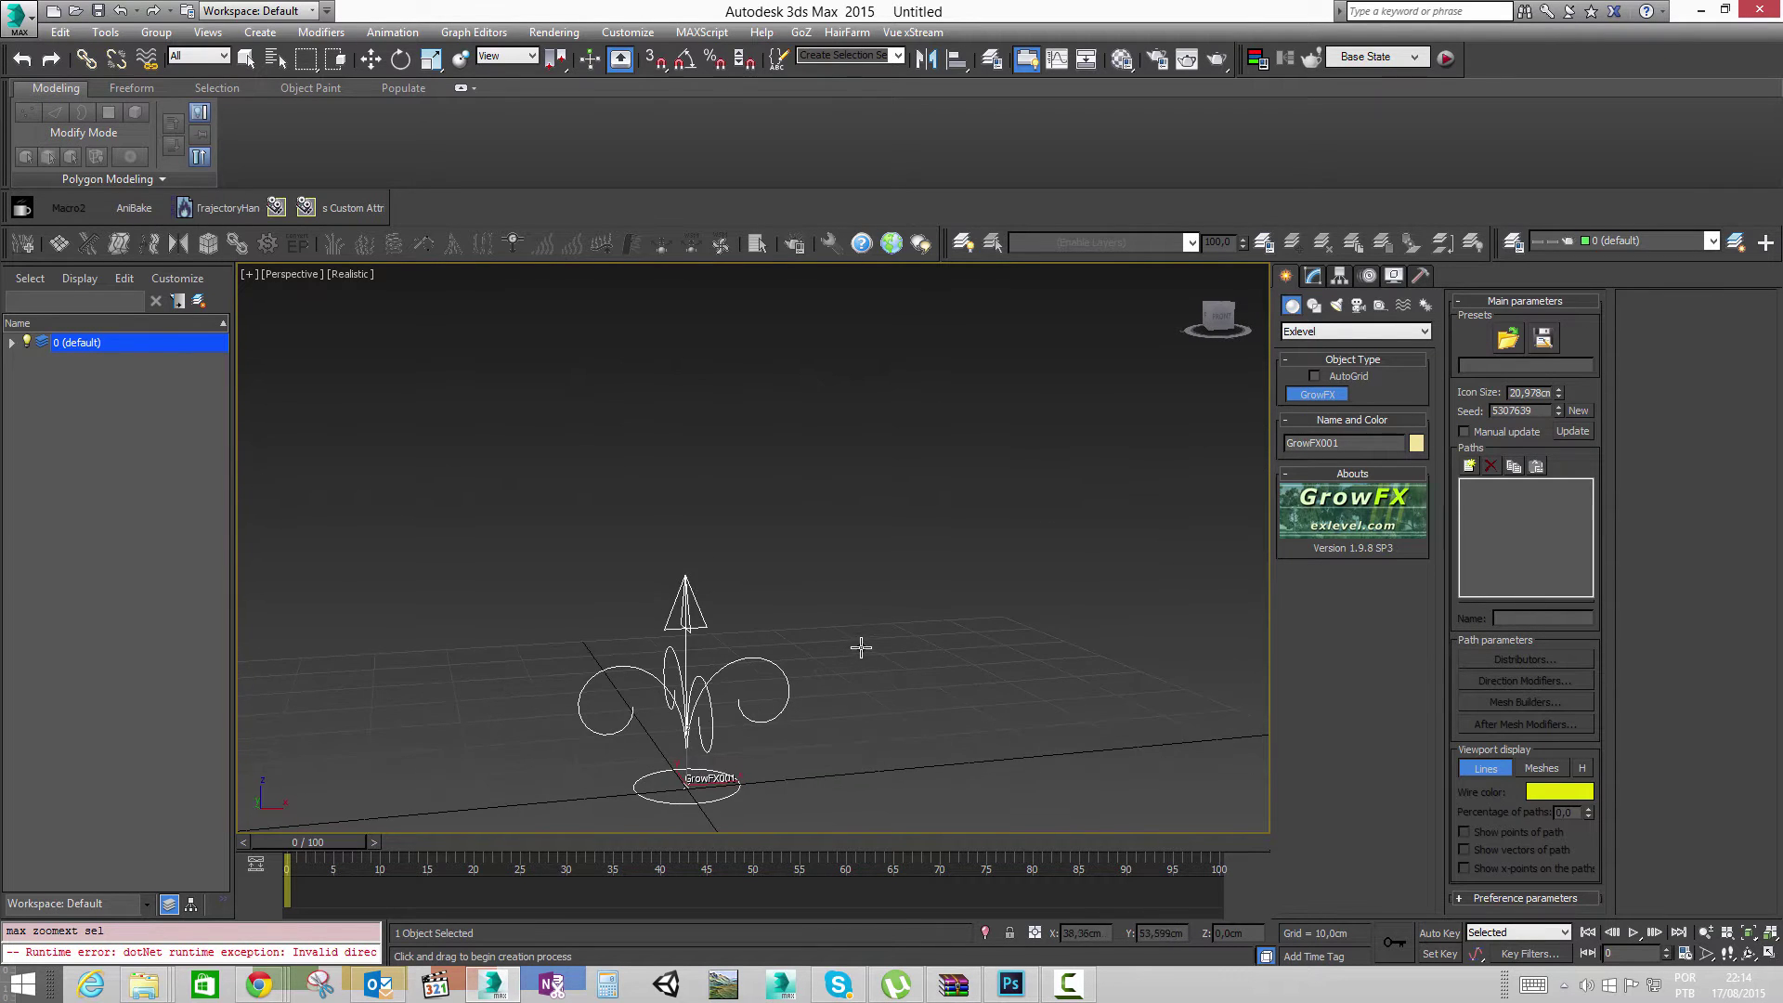
{"action": "scroll", "coordinate": [861, 648], "scroll_direction": "down", "scroll_amount": 3}
{"action": "left_click", "coordinate": [1313, 286]}
{"action": "middle_click_drag", "start_coordinate": [917, 568], "coordinate": [883, 595]}
Step: Replace the GrowFX object with a new Exlevel GrowFX object at the grid centre, with an icon size of about 26.6 cm
{"action": "left_click", "coordinate": [1289, 278]}
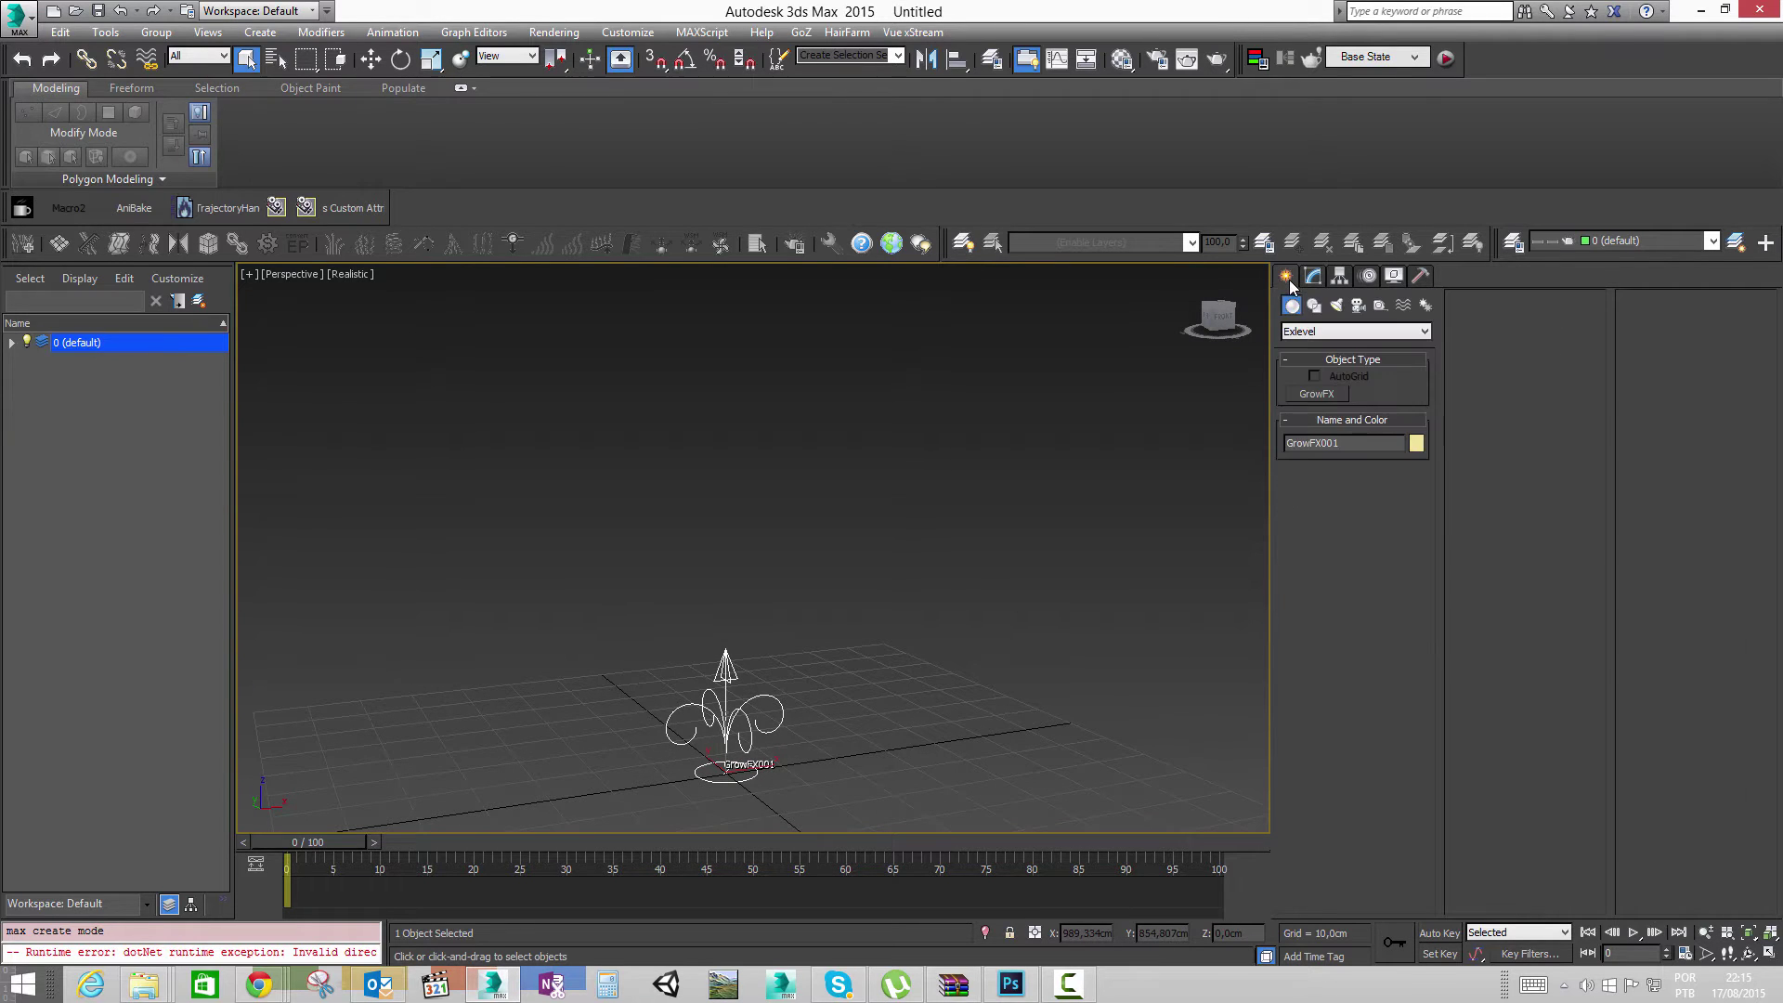
{"action": "left_click", "coordinate": [1303, 333]}
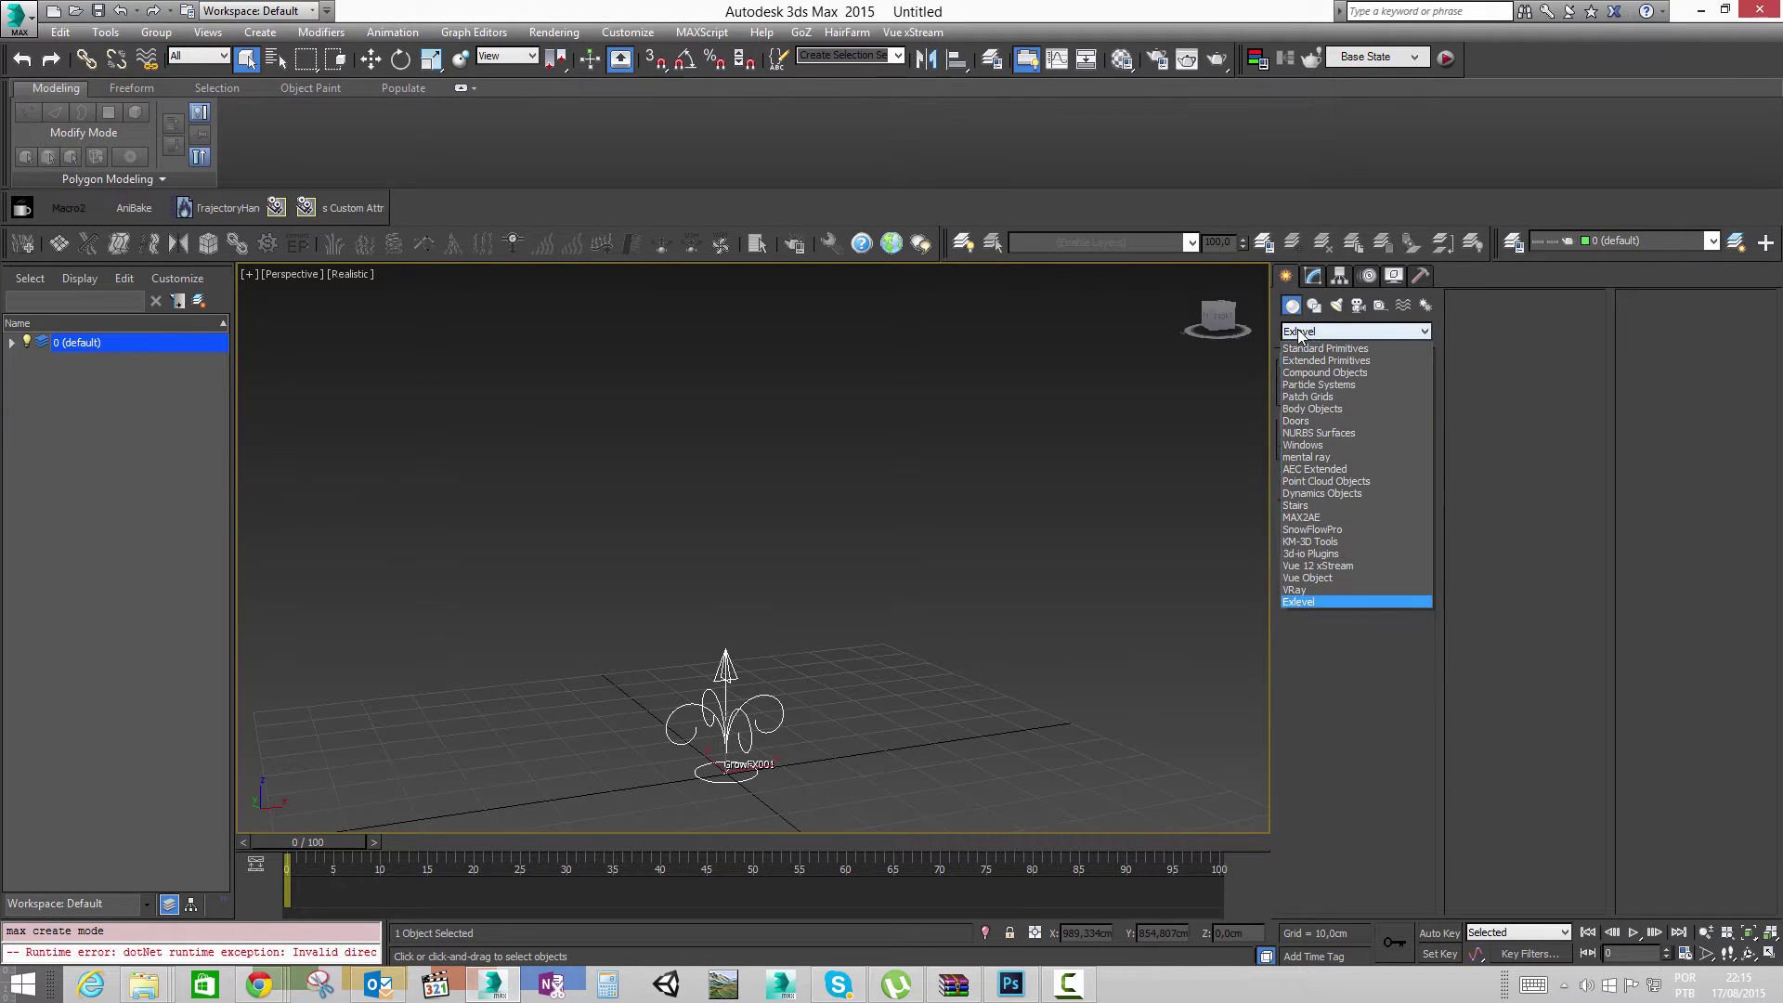
{"action": "left_click", "coordinate": [1317, 604]}
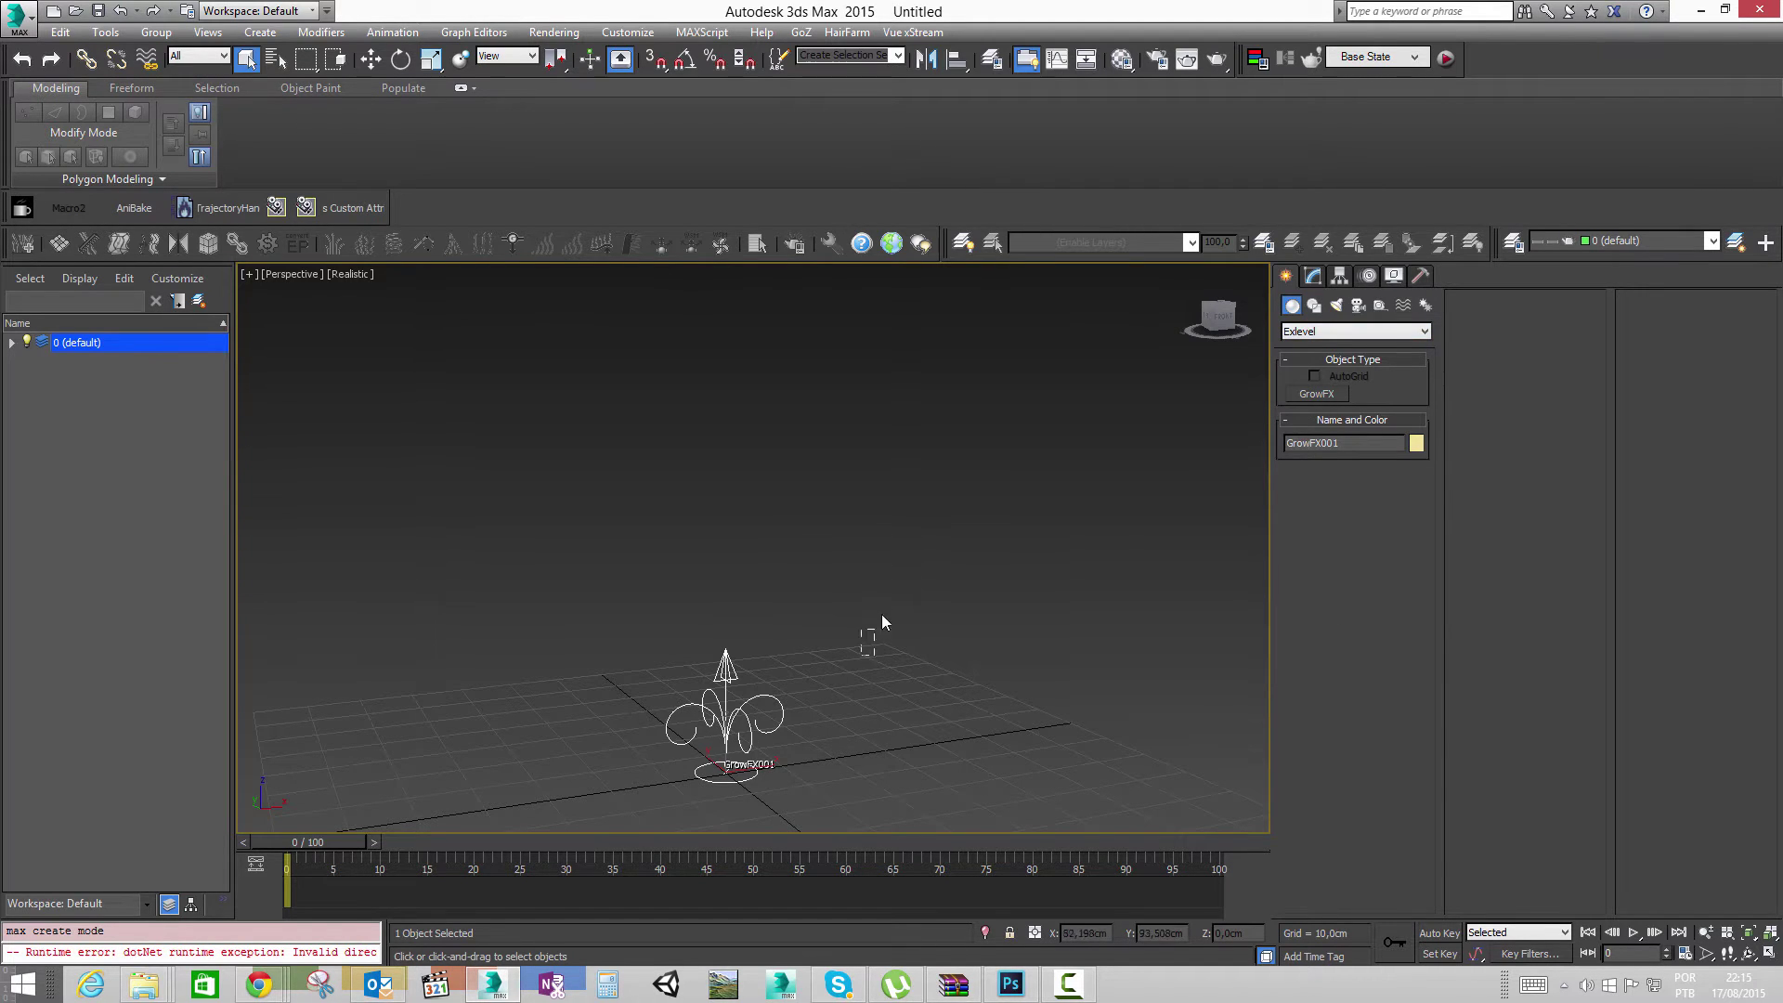
{"action": "key", "text": "Delete"}
{"action": "left_click_drag", "start_coordinate": [724, 771], "coordinate": [752, 734]}
{"action": "left_click", "coordinate": [1311, 275]}
{"action": "middle_click_drag", "start_coordinate": [995, 637], "coordinate": [1027, 656], "text": "alt"}
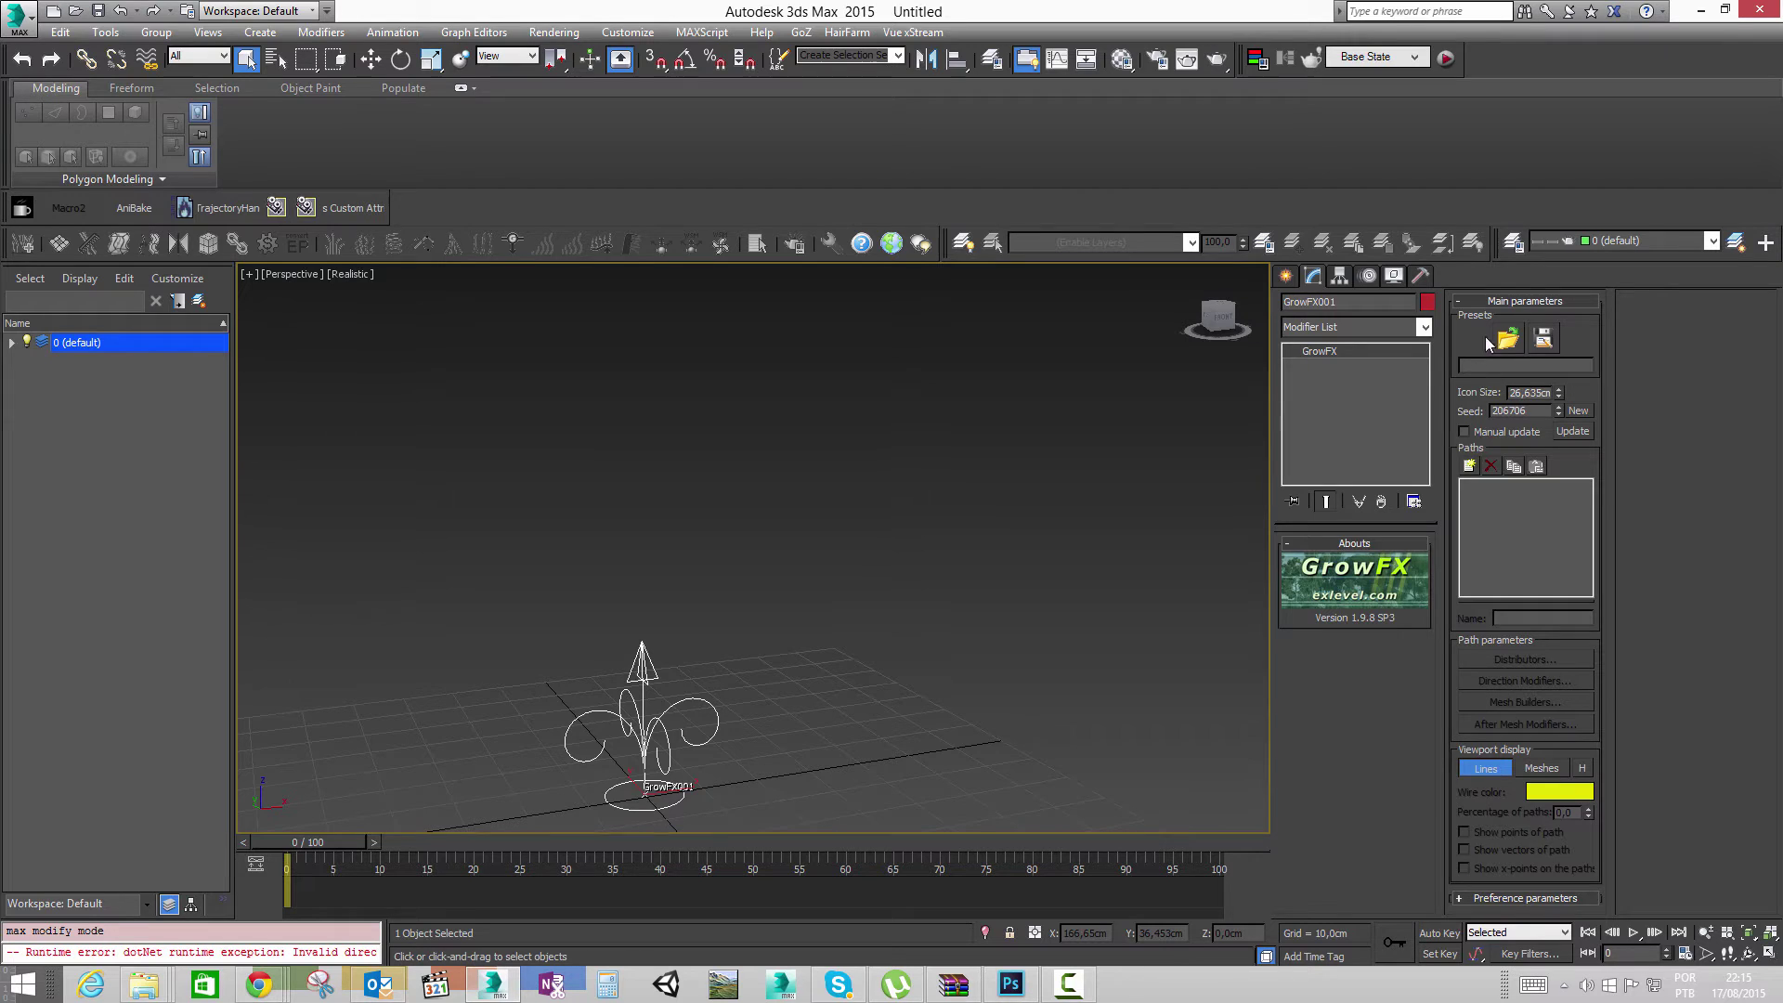
Step: Reselect the GrowFX object with the Move tool active and hide the viewport grid
{"action": "left_click_drag", "start_coordinate": [1370, 305], "coordinate": [1129, 299]}
{"action": "middle_click_drag", "start_coordinate": [867, 606], "coordinate": [908, 590]}
{"action": "key", "text": "w"}
{"action": "left_click", "coordinate": [721, 579]}
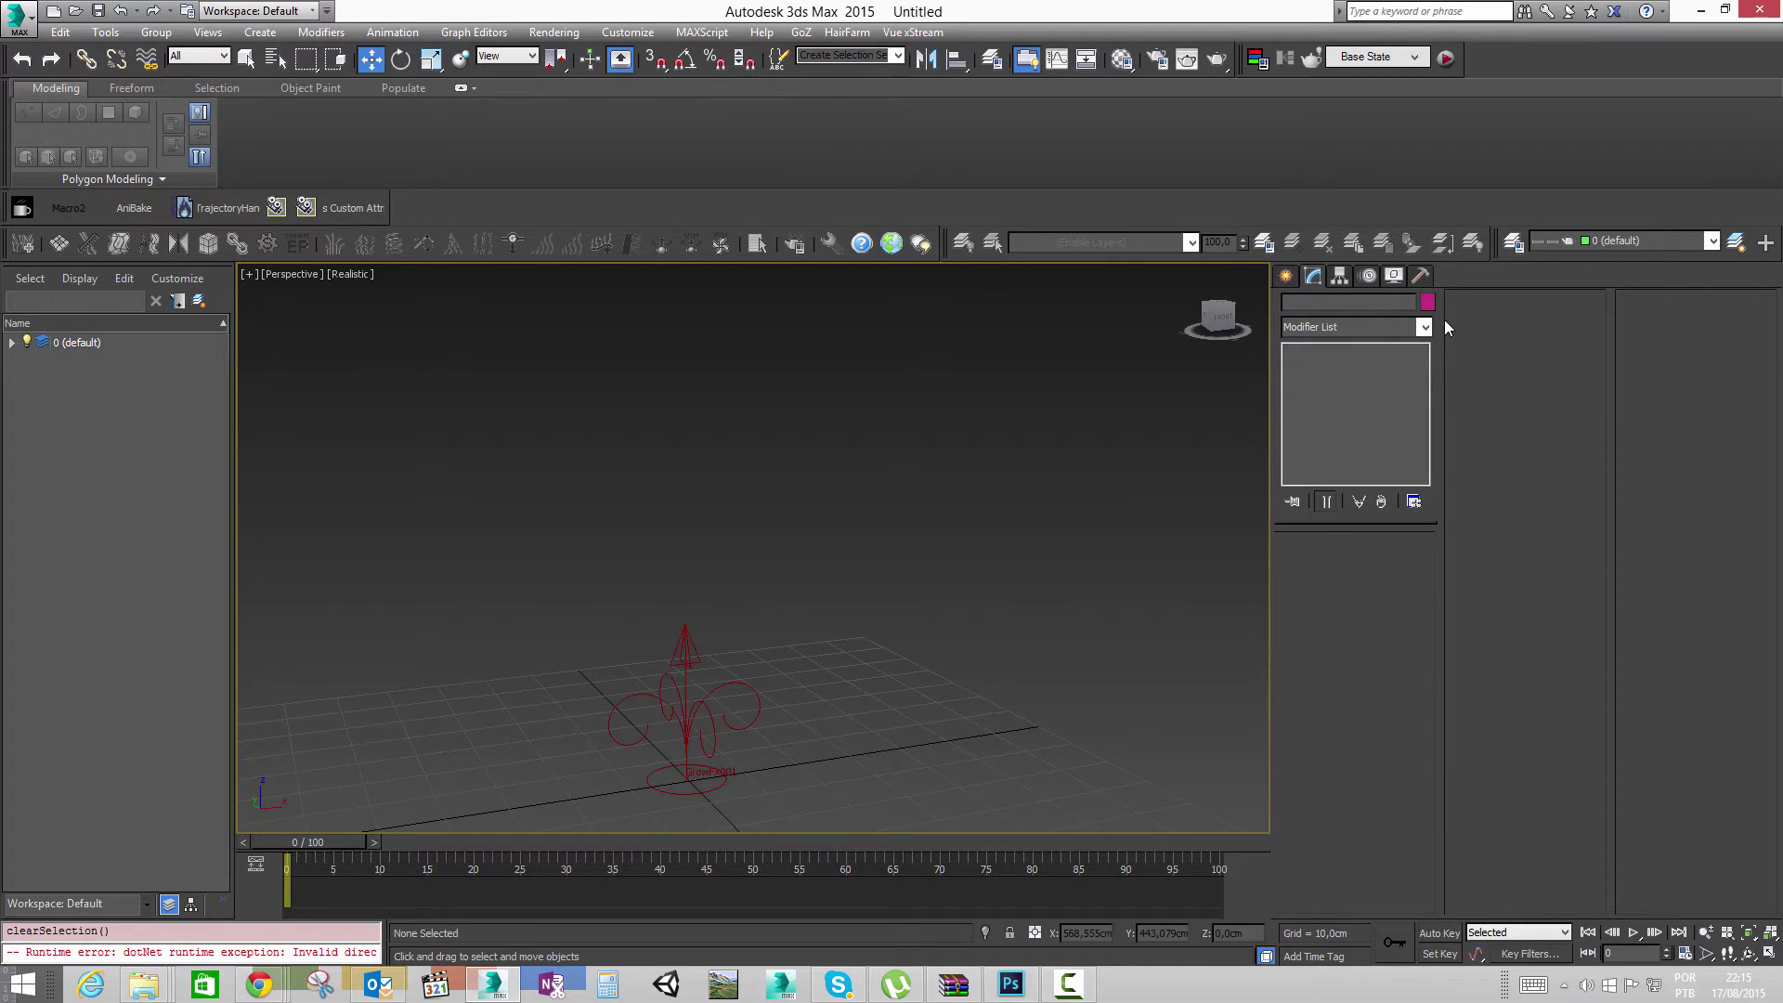
{"action": "left_click", "coordinate": [632, 786]}
{"action": "key", "text": "g"}
{"action": "middle_click_drag", "start_coordinate": [1016, 648], "coordinate": [1073, 652], "text": "alt"}
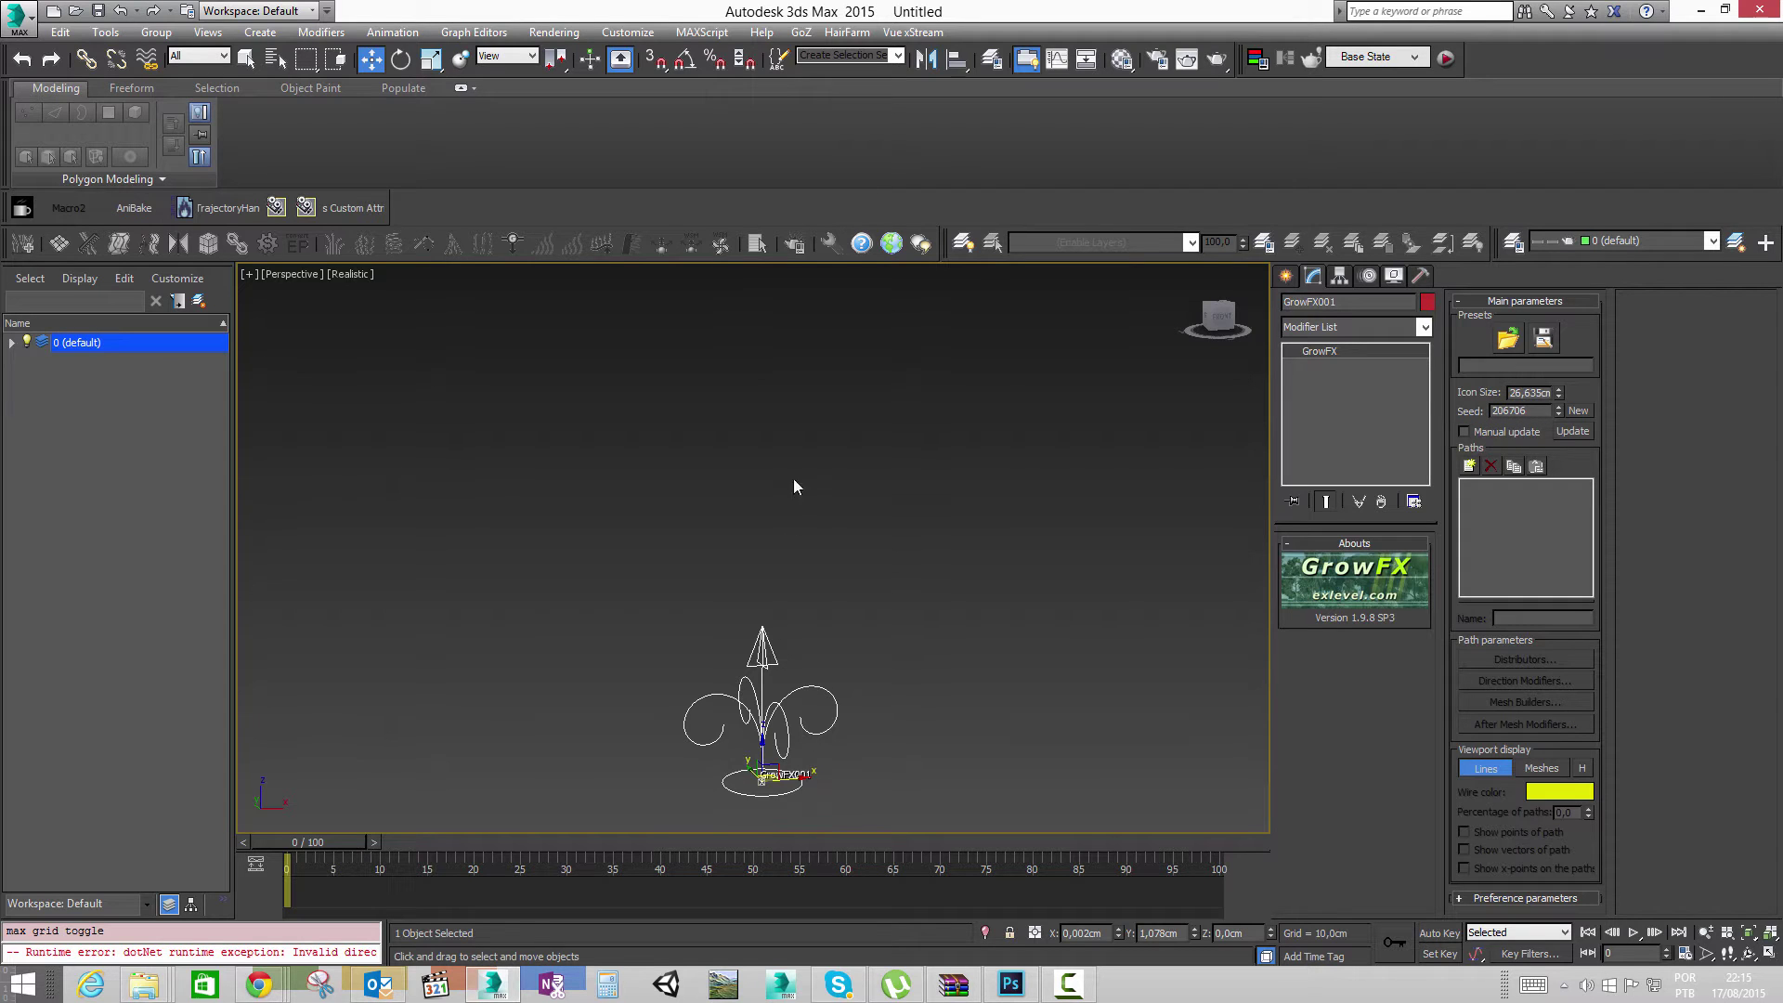
Step: Generate a new random seed for the GrowFX object three times and expand its preference parameters
{"action": "left_click", "coordinate": [1583, 410]}
{"action": "left_click", "coordinate": [1583, 410]}
{"action": "left_click", "coordinate": [1582, 410]}
{"action": "left_click", "coordinate": [1524, 897]}
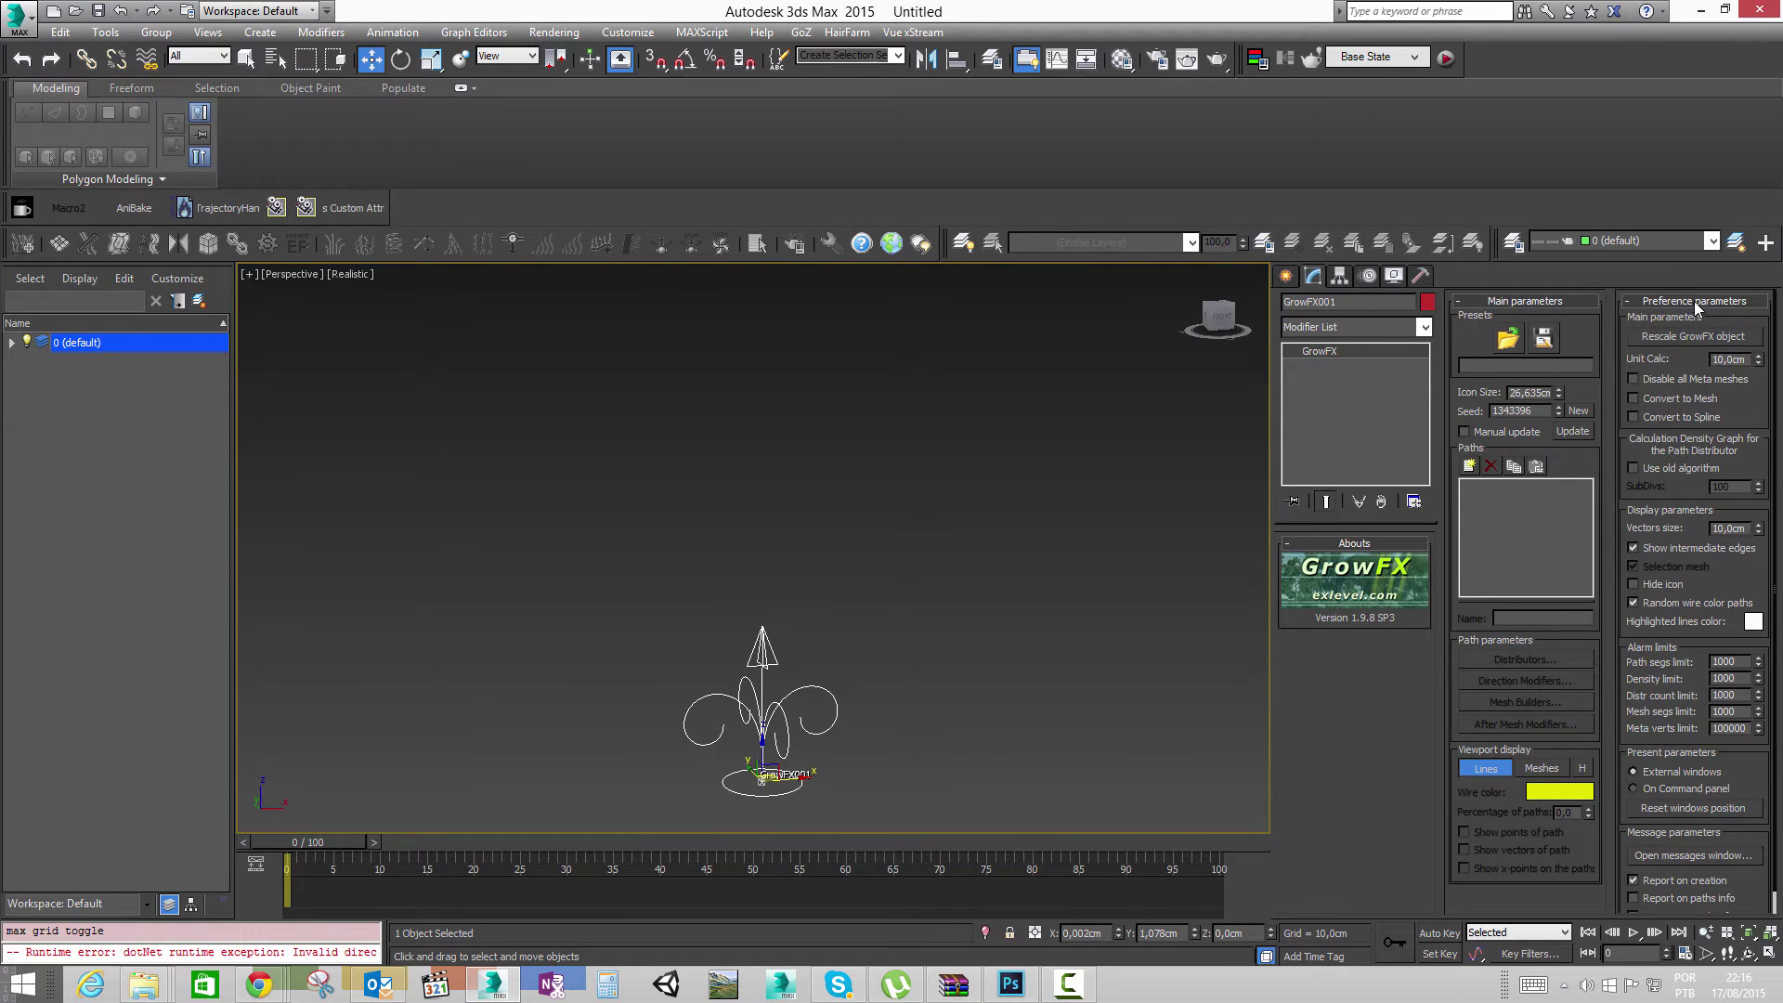
Step: Try setting the GrowFX object's Unit Calc value to 2
{"action": "left_click", "coordinate": [1730, 359]}
{"action": "left_click_drag", "start_coordinate": [1746, 359], "coordinate": [1690, 351]}
{"action": "type", "text": "2"}
{"action": "key", "text": "Return"}
{"action": "scroll", "coordinate": [1632, 360], "scroll_direction": "down", "scroll_amount": 1}
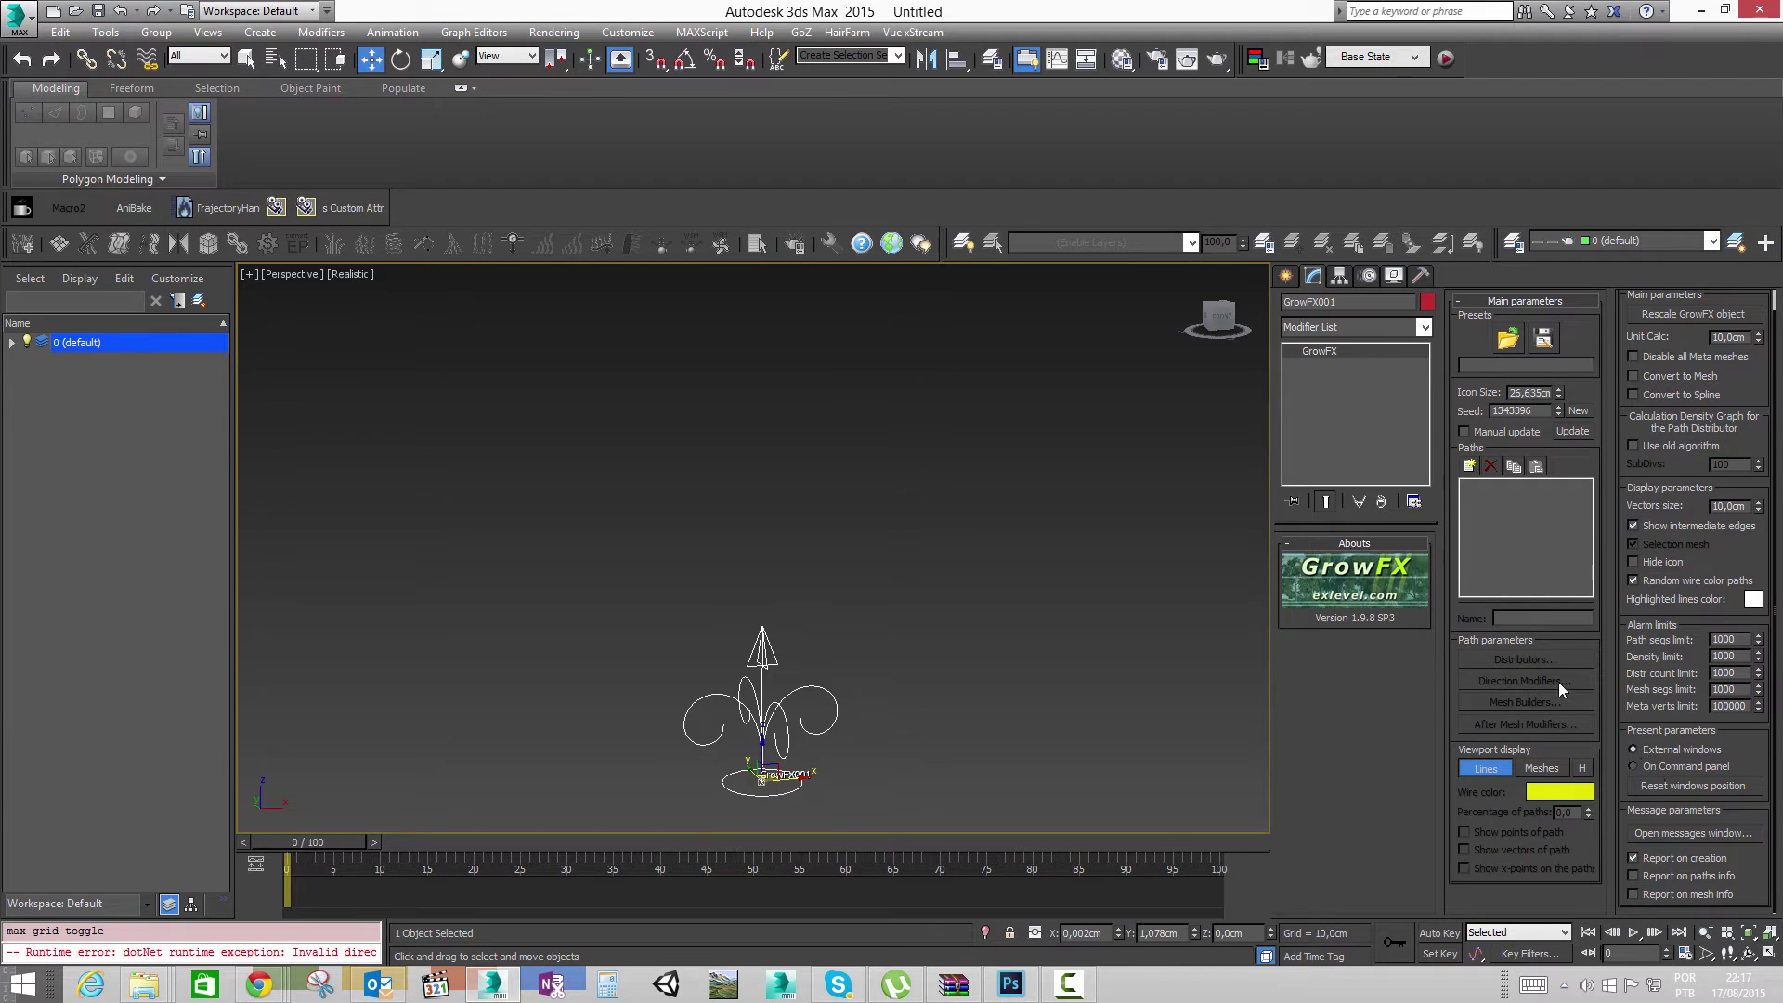
Step: Add a test path to the GrowFX object and give it a basic Distributor
{"action": "left_click", "coordinate": [1469, 466]}
{"action": "left_click", "coordinate": [1528, 659]}
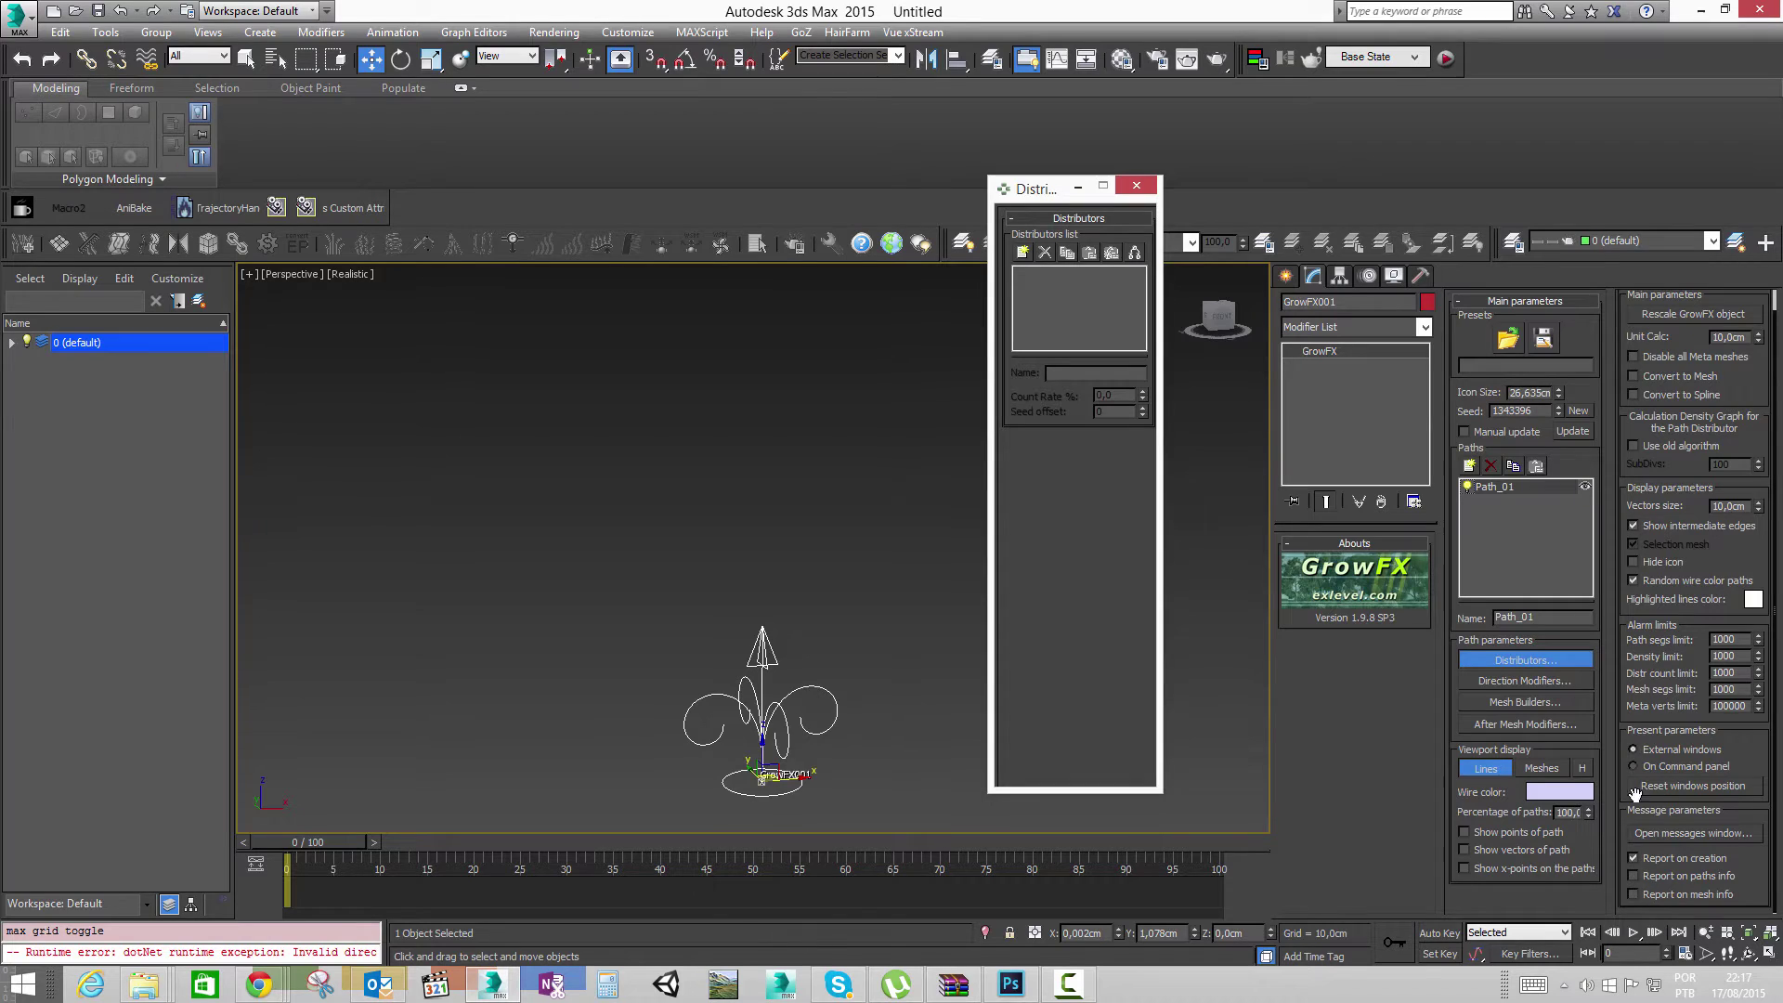
{"action": "left_click", "coordinate": [1739, 705]}
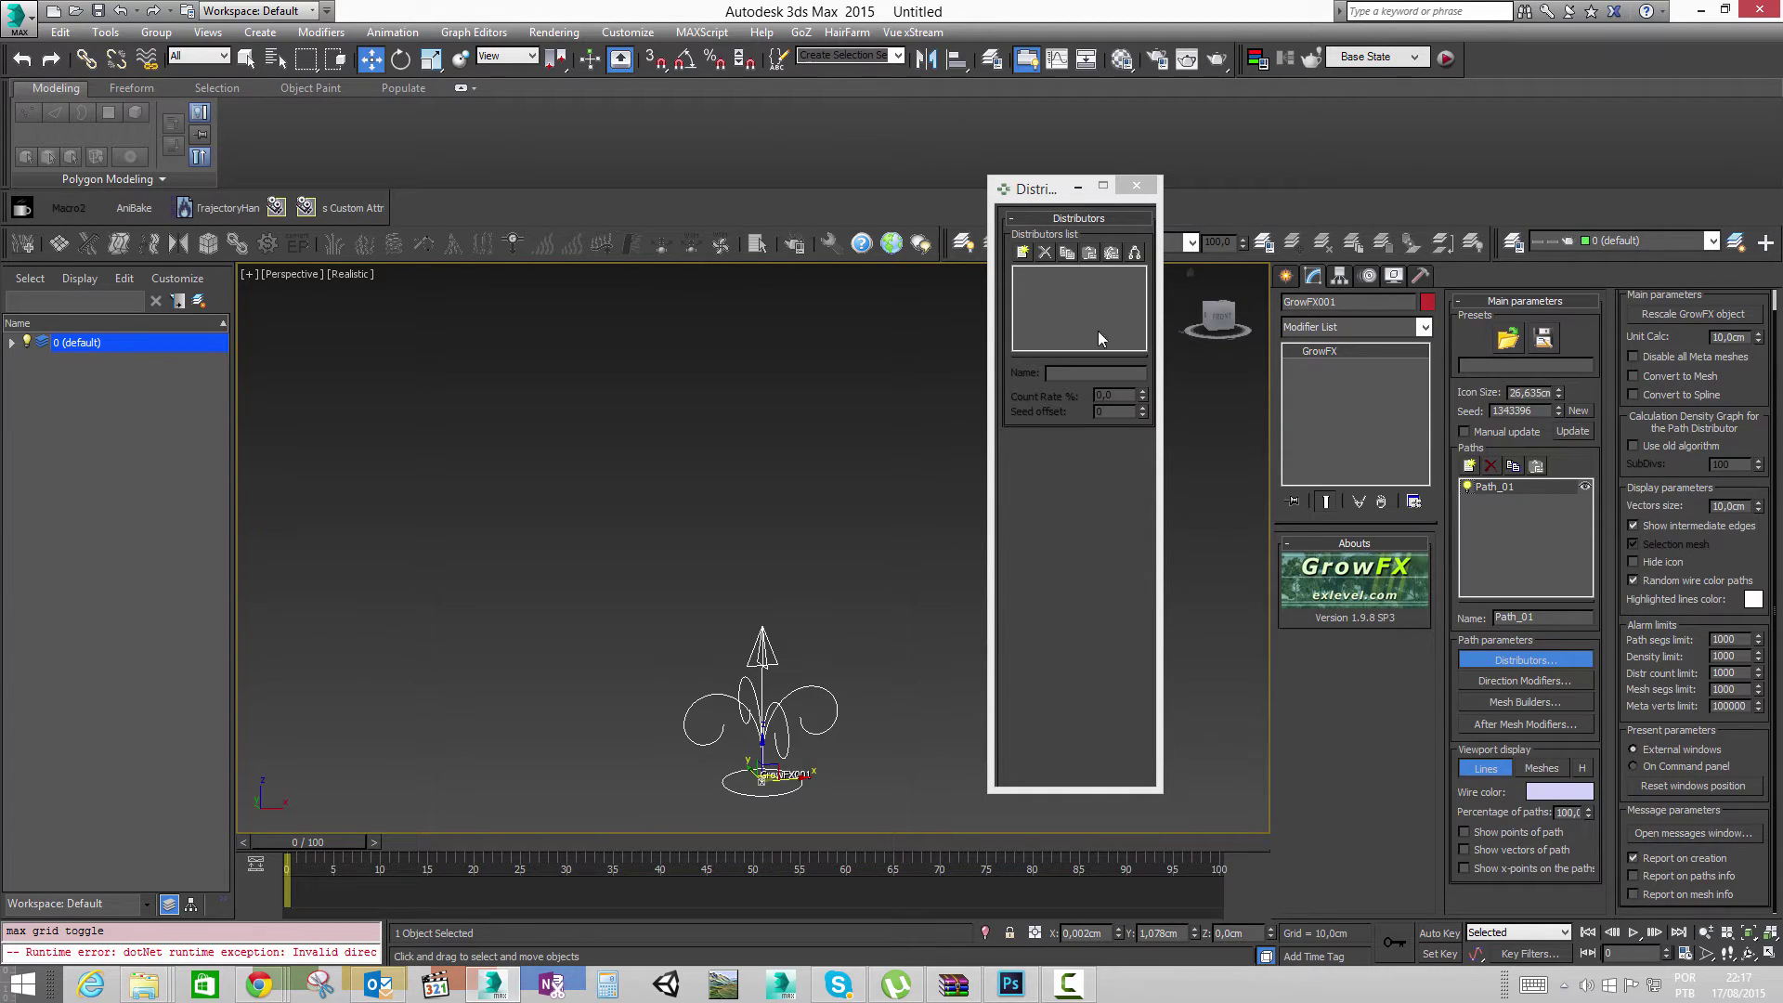
{"action": "left_click", "coordinate": [1021, 255]}
{"action": "left_click", "coordinate": [968, 559]}
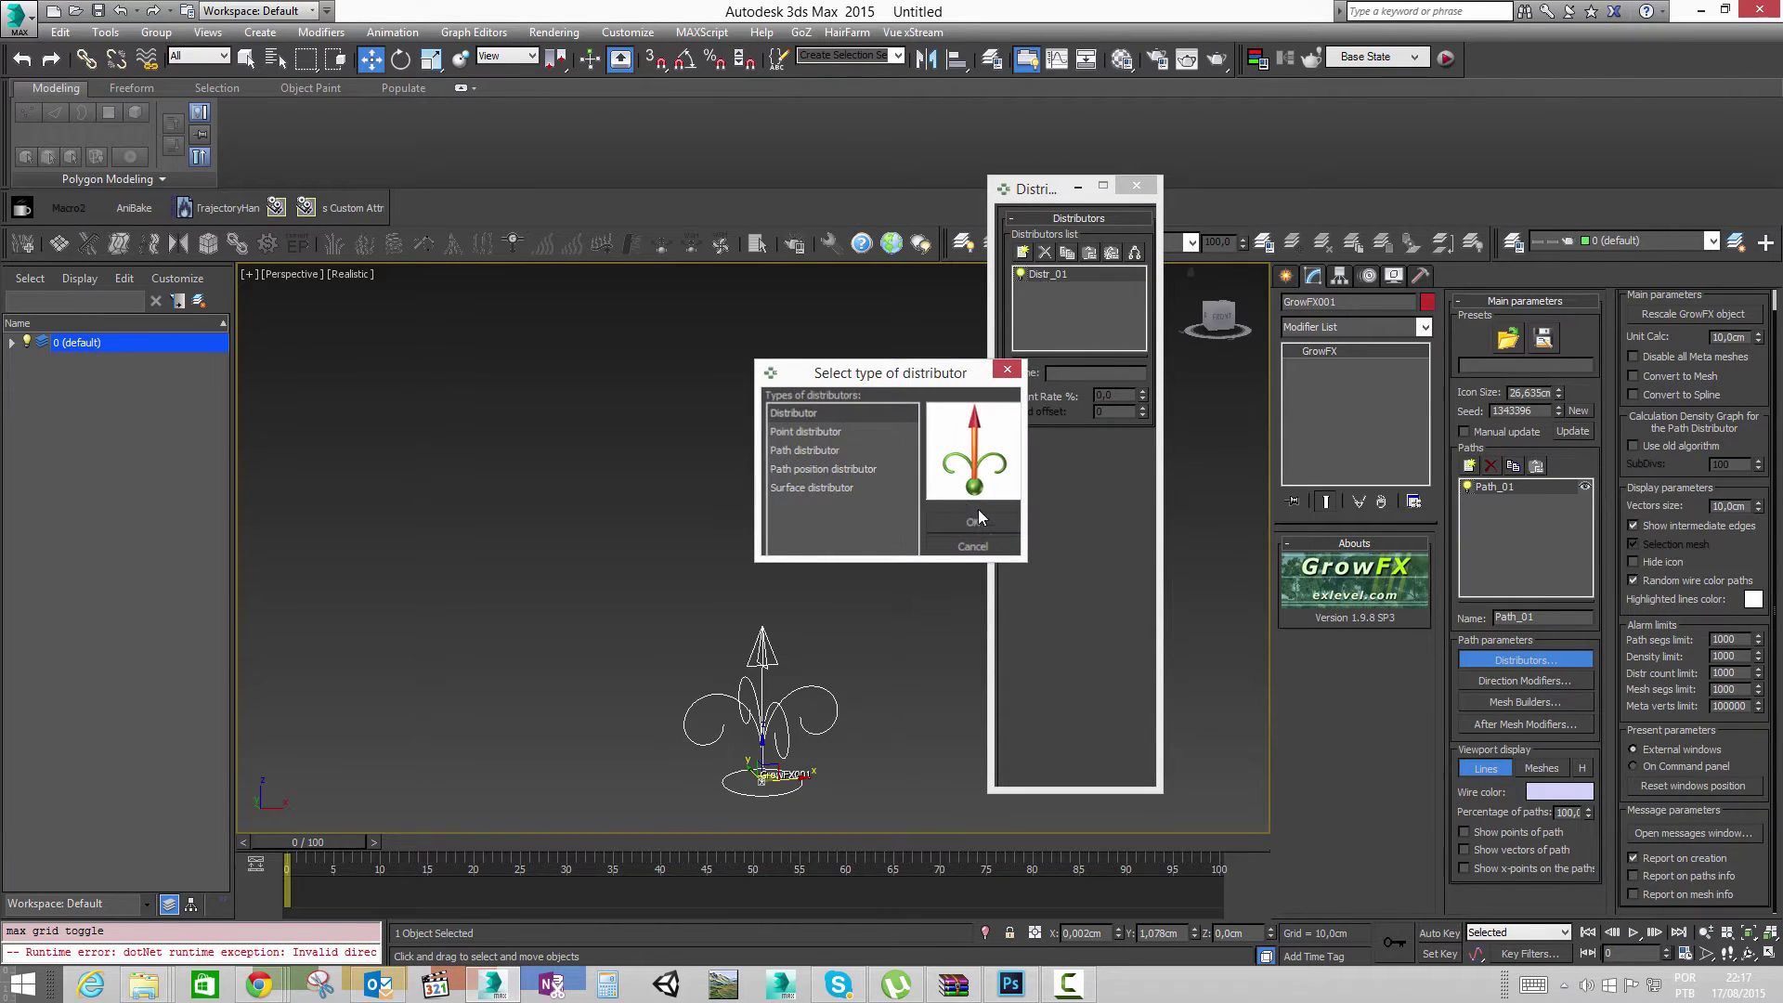
Step: Open the GrowFX messages window and recreate the test path's basic Distributor to view the creation report
{"action": "left_click", "coordinate": [1665, 834]}
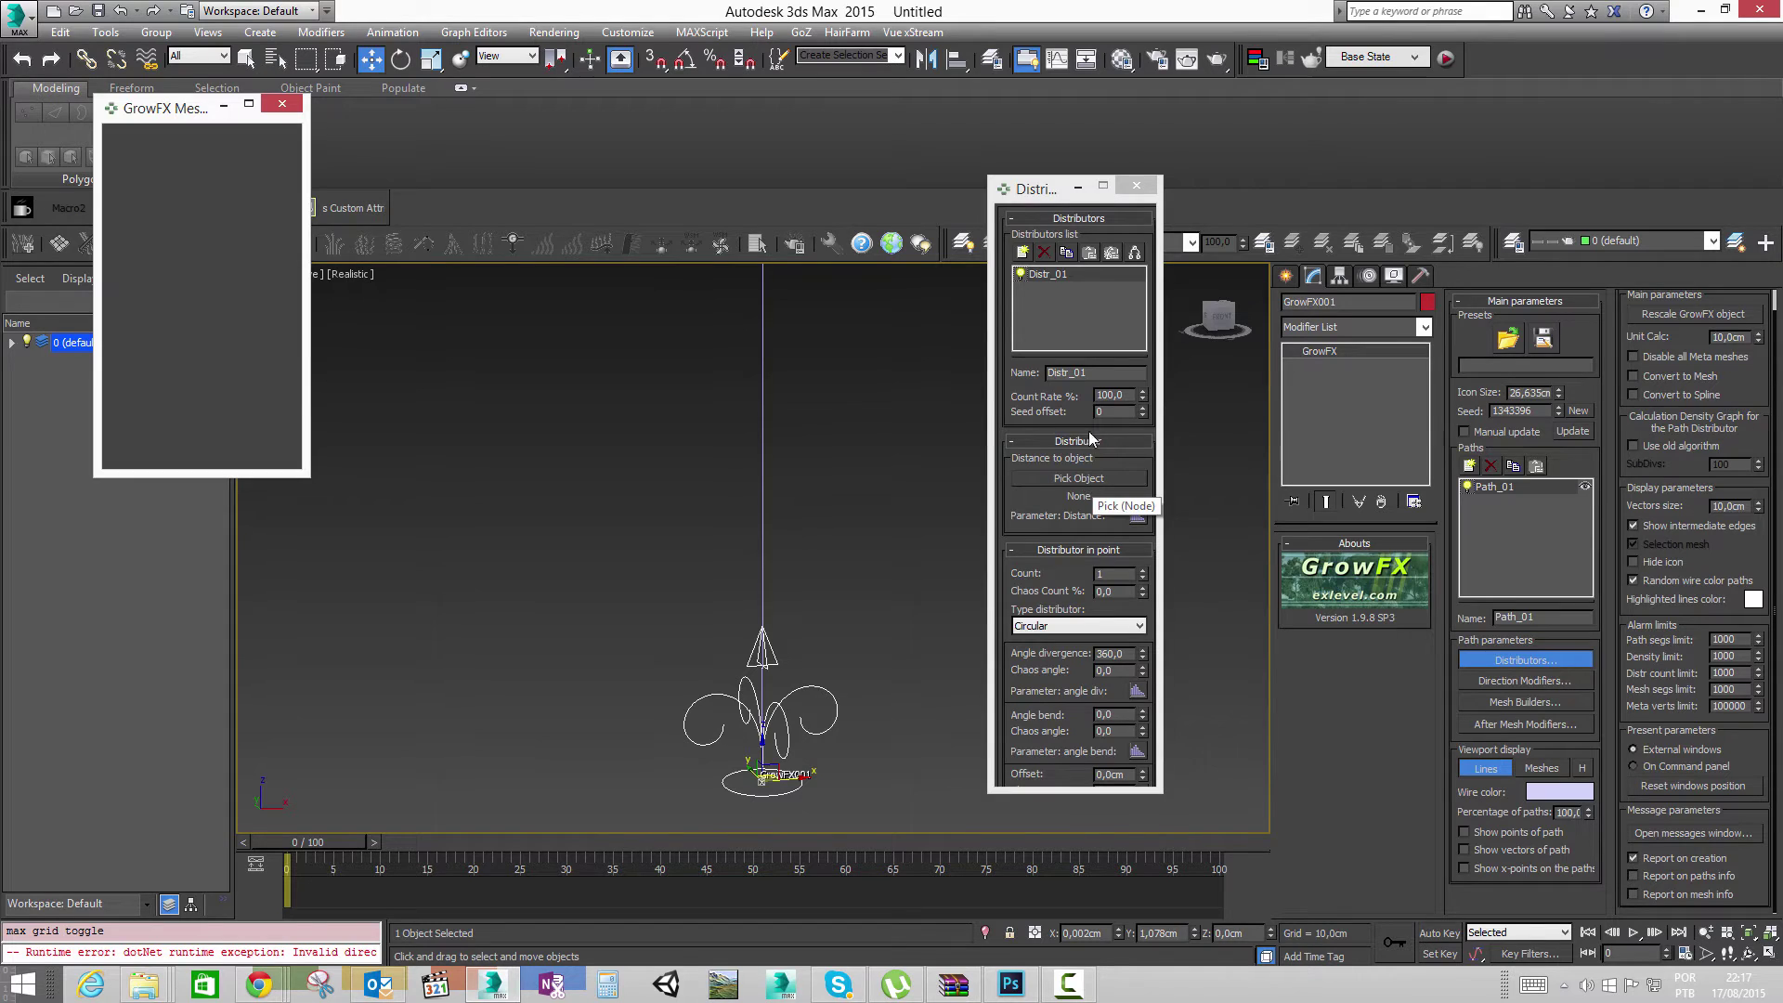
{"action": "left_click", "coordinate": [1044, 252]}
{"action": "left_click", "coordinate": [1022, 251]}
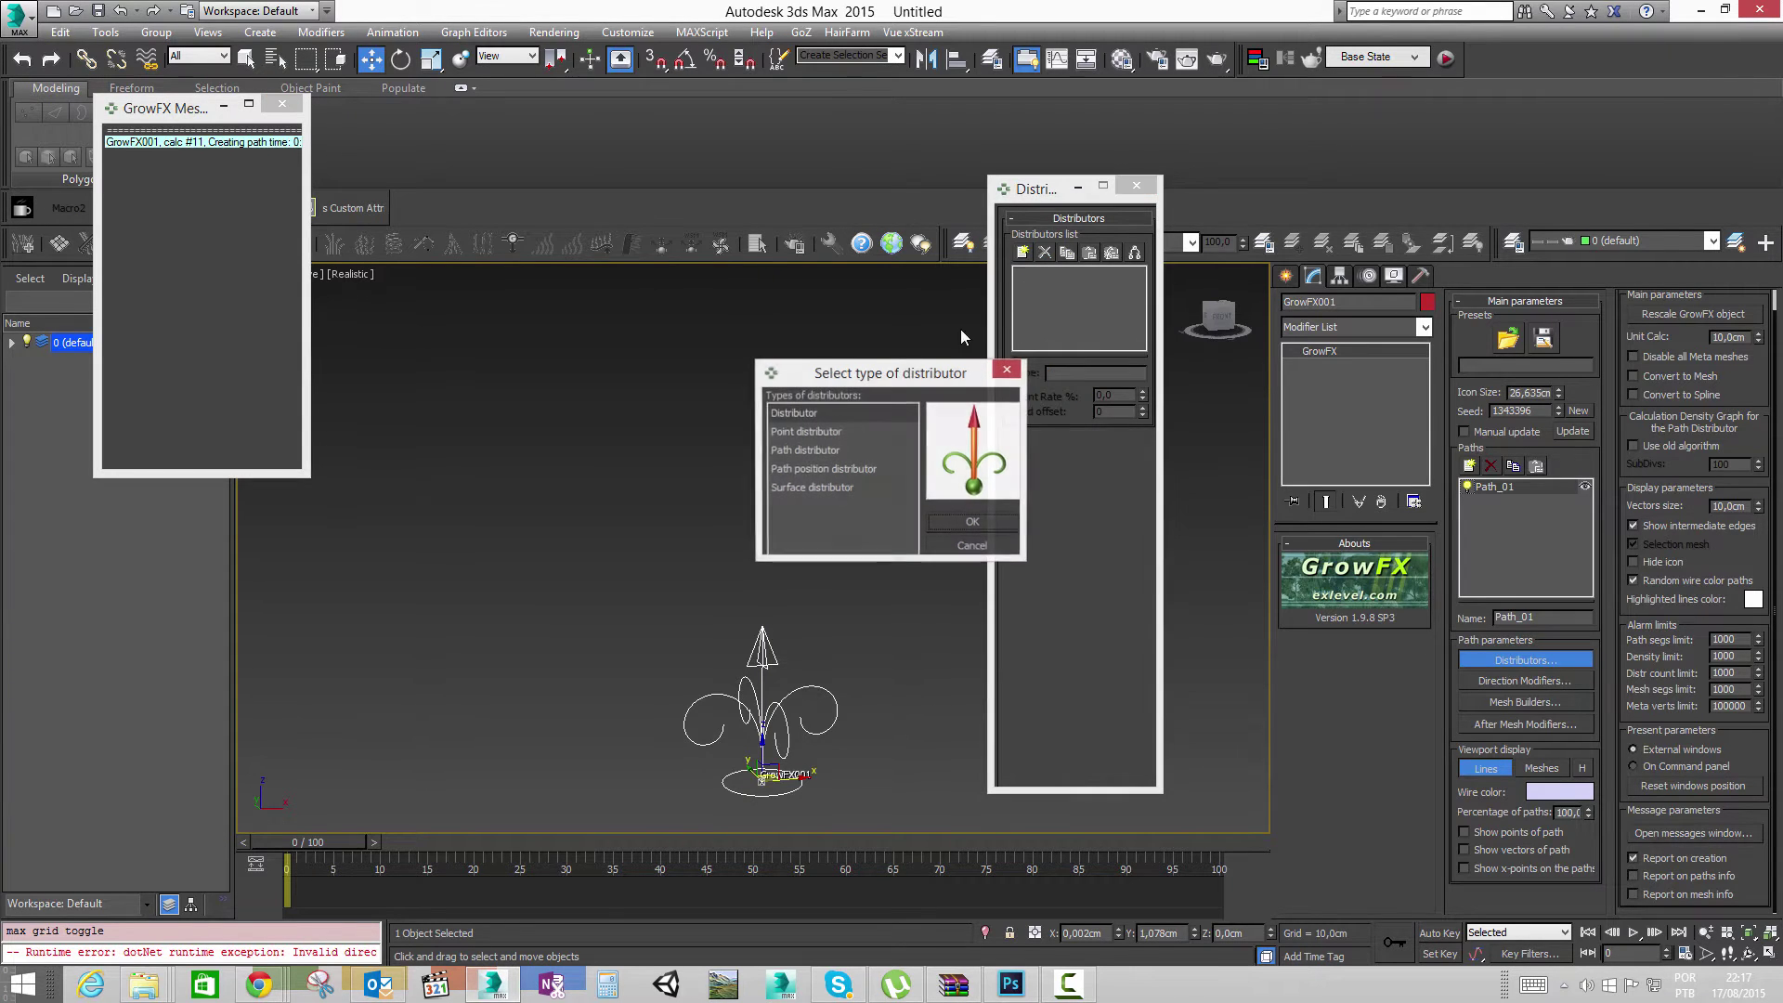
{"action": "left_click", "coordinate": [960, 524]}
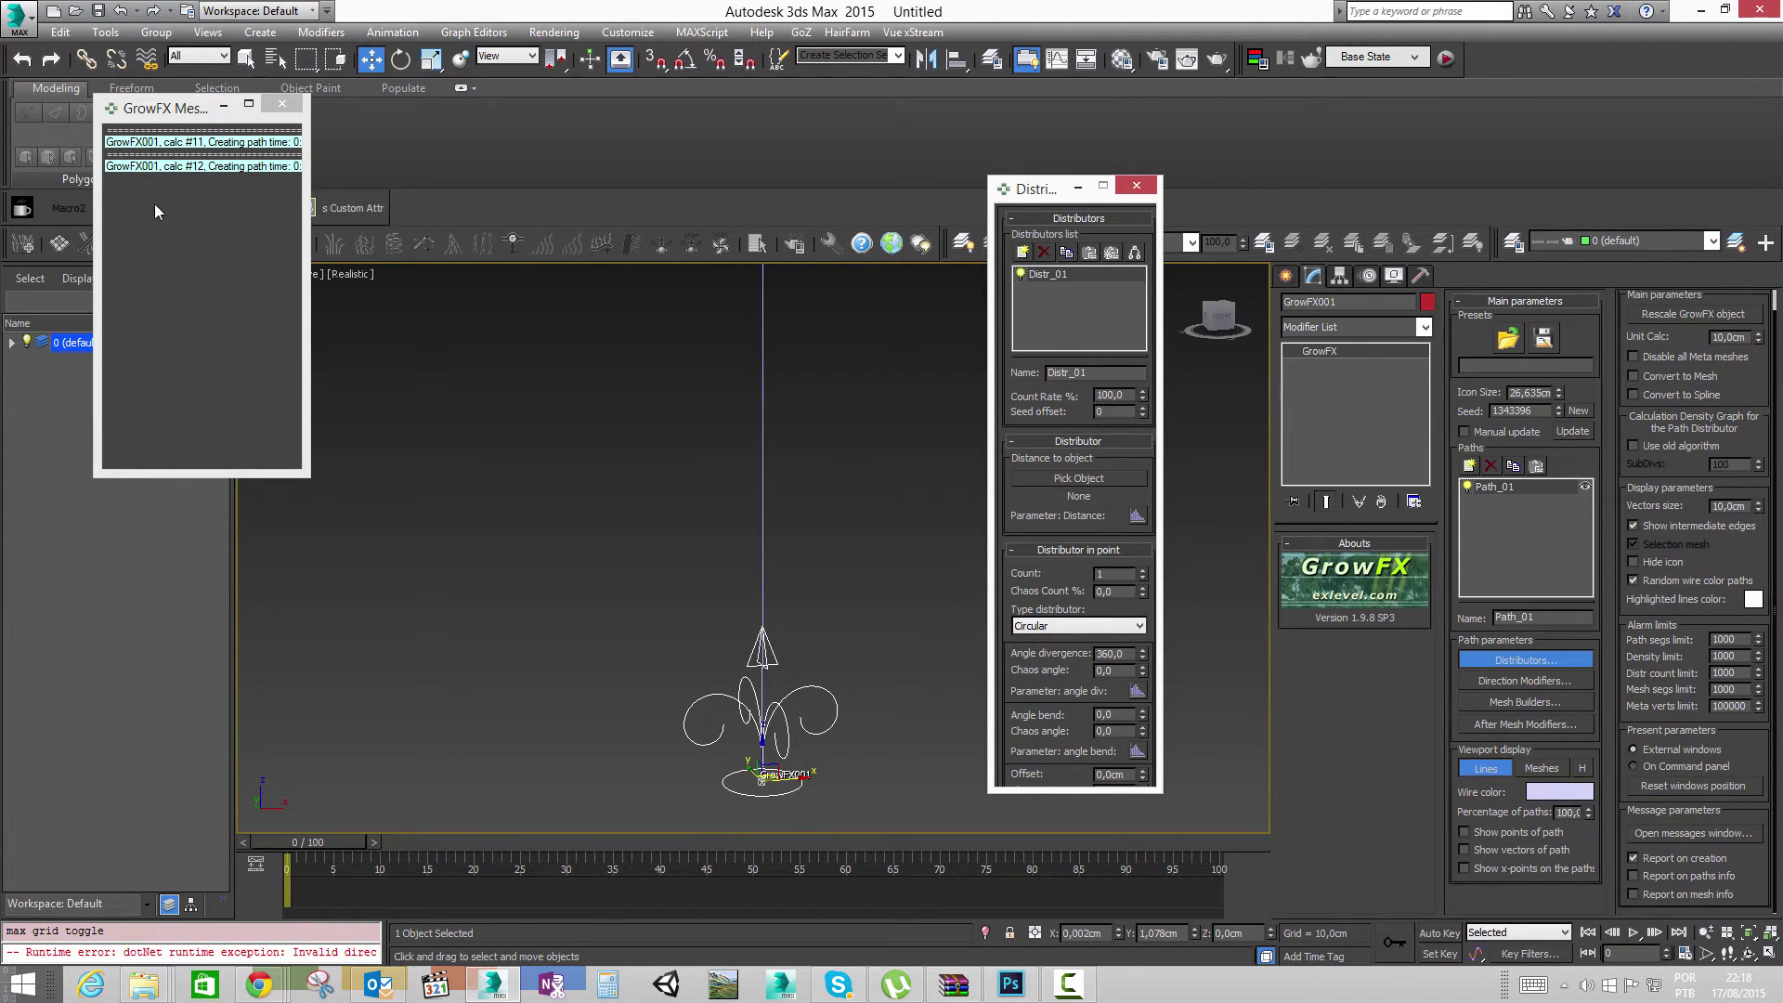
{"action": "left_click_drag", "start_coordinate": [155, 110], "coordinate": [501, 288]}
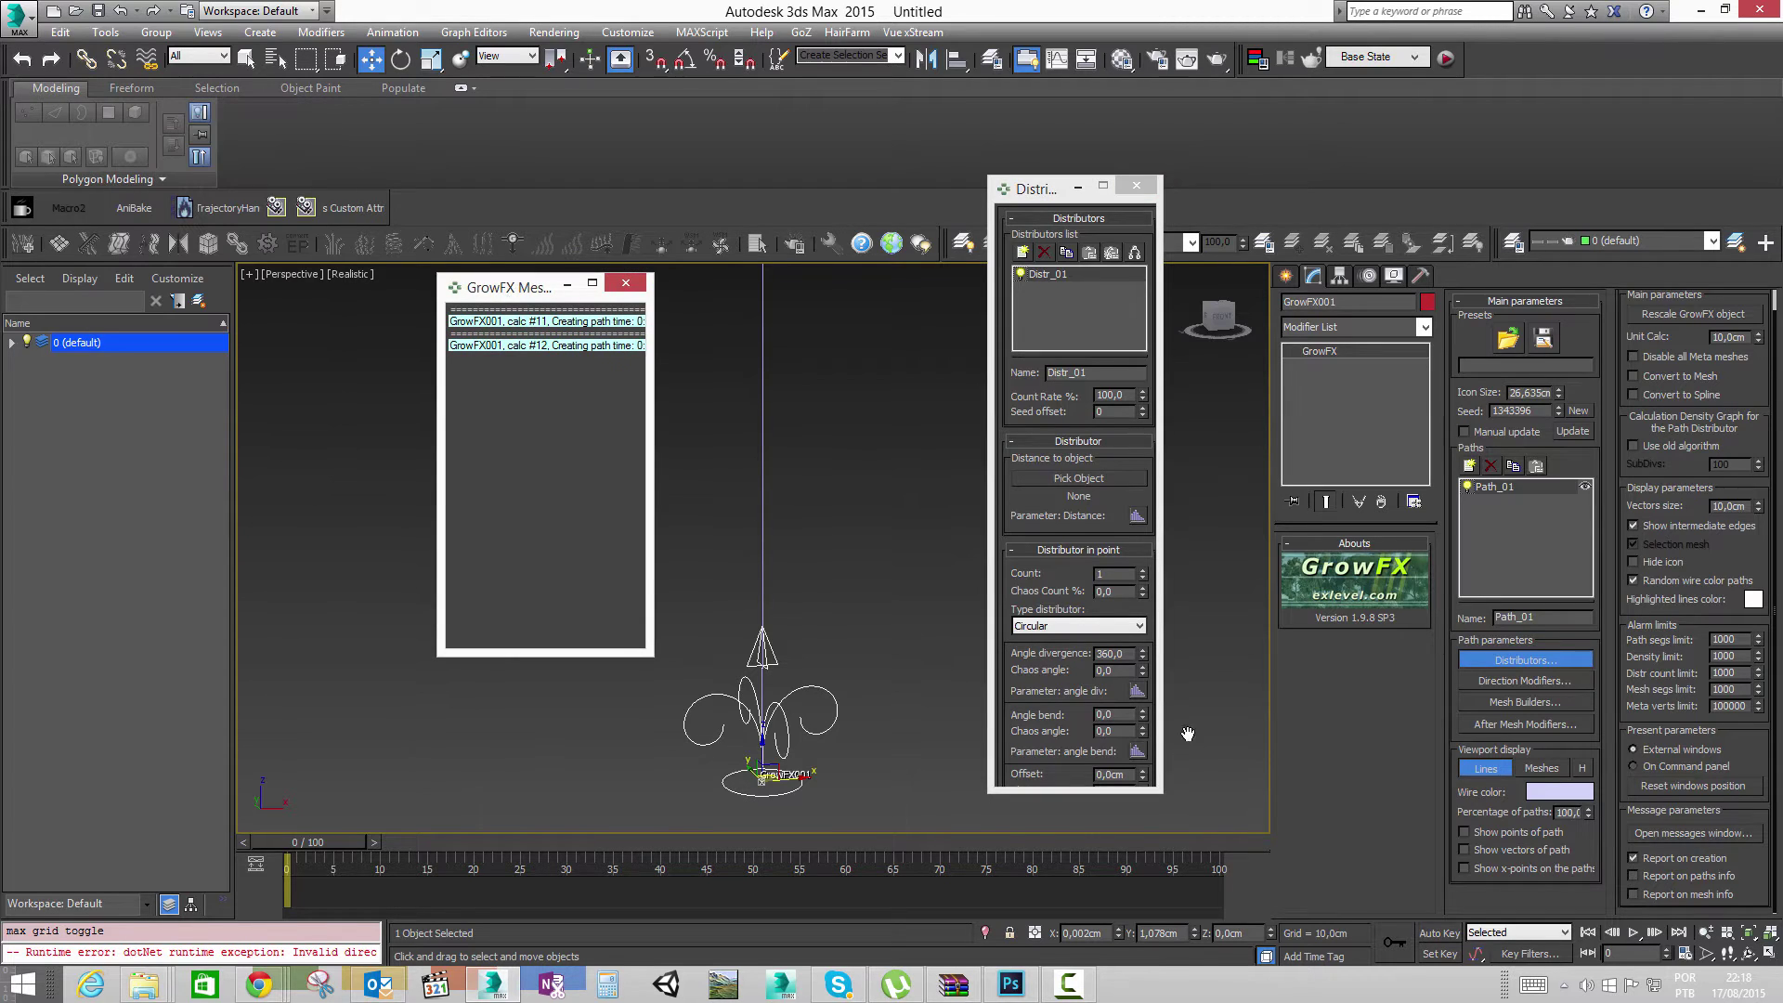
Step: Turn off Report on creation and delete the test path from the GrowFX object
{"action": "left_click", "coordinate": [1660, 855]}
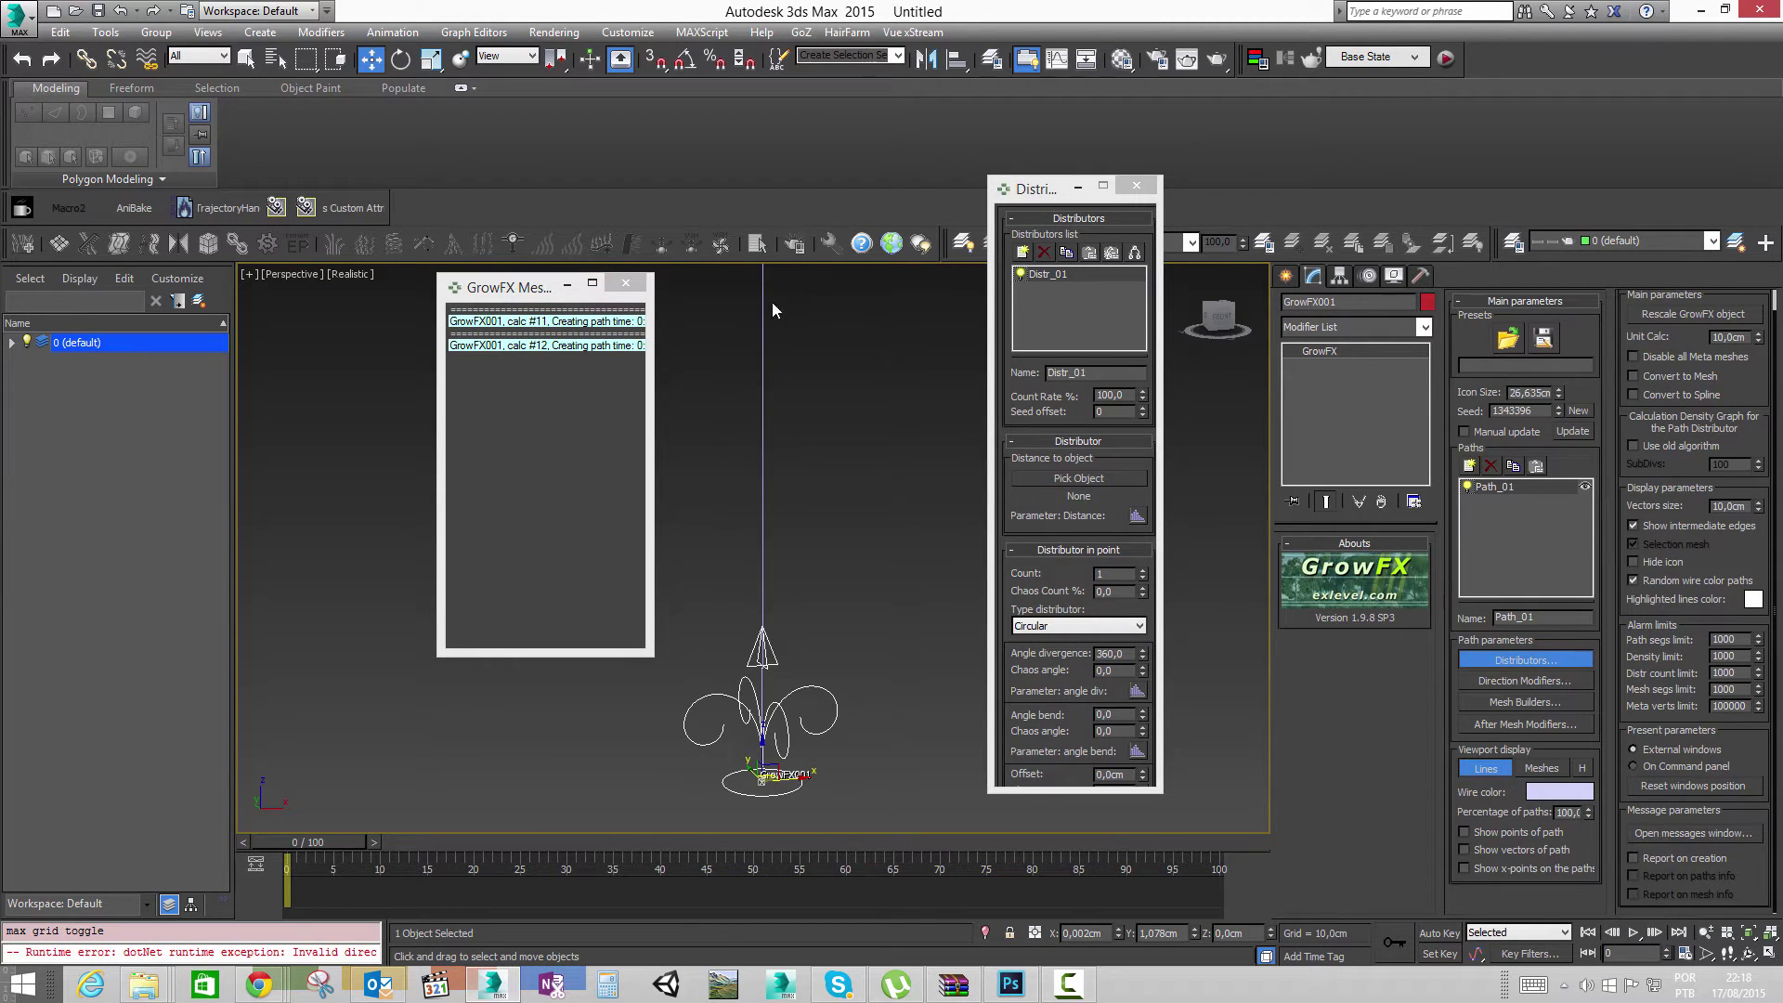
{"action": "scroll", "coordinate": [844, 437], "scroll_direction": "down", "scroll_amount": 3}
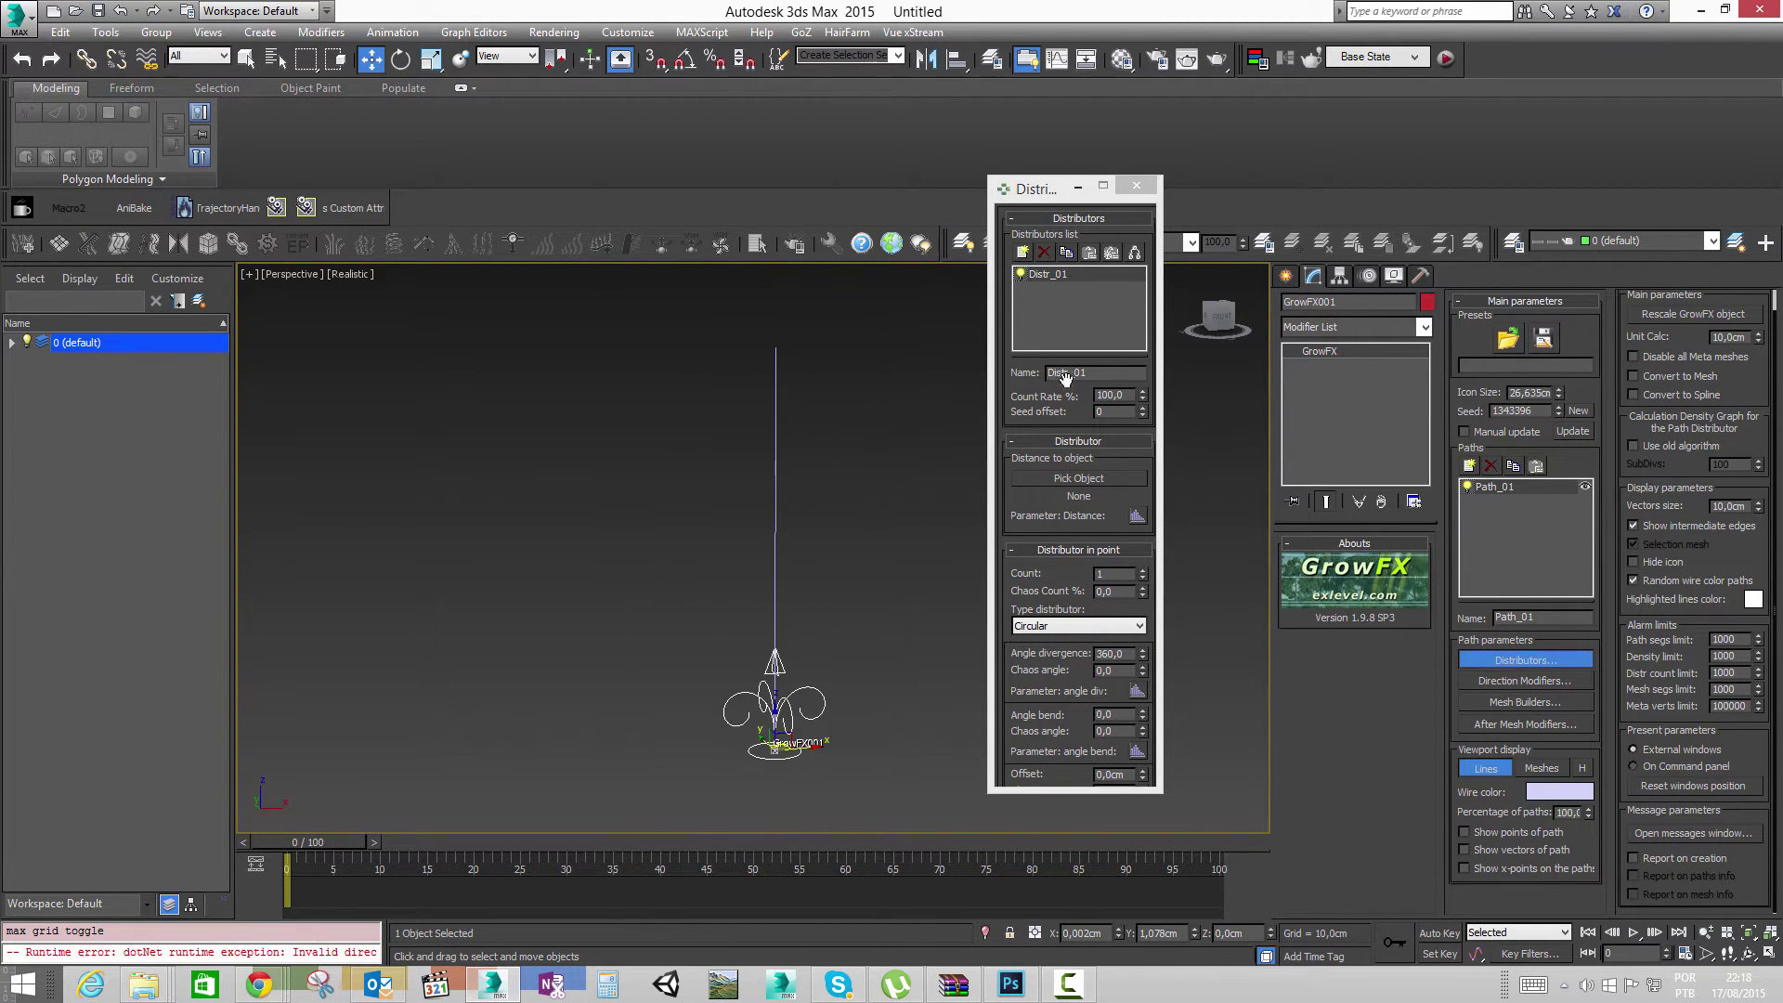
{"action": "left_click", "coordinate": [1135, 188]}
{"action": "left_click", "coordinate": [1492, 466]}
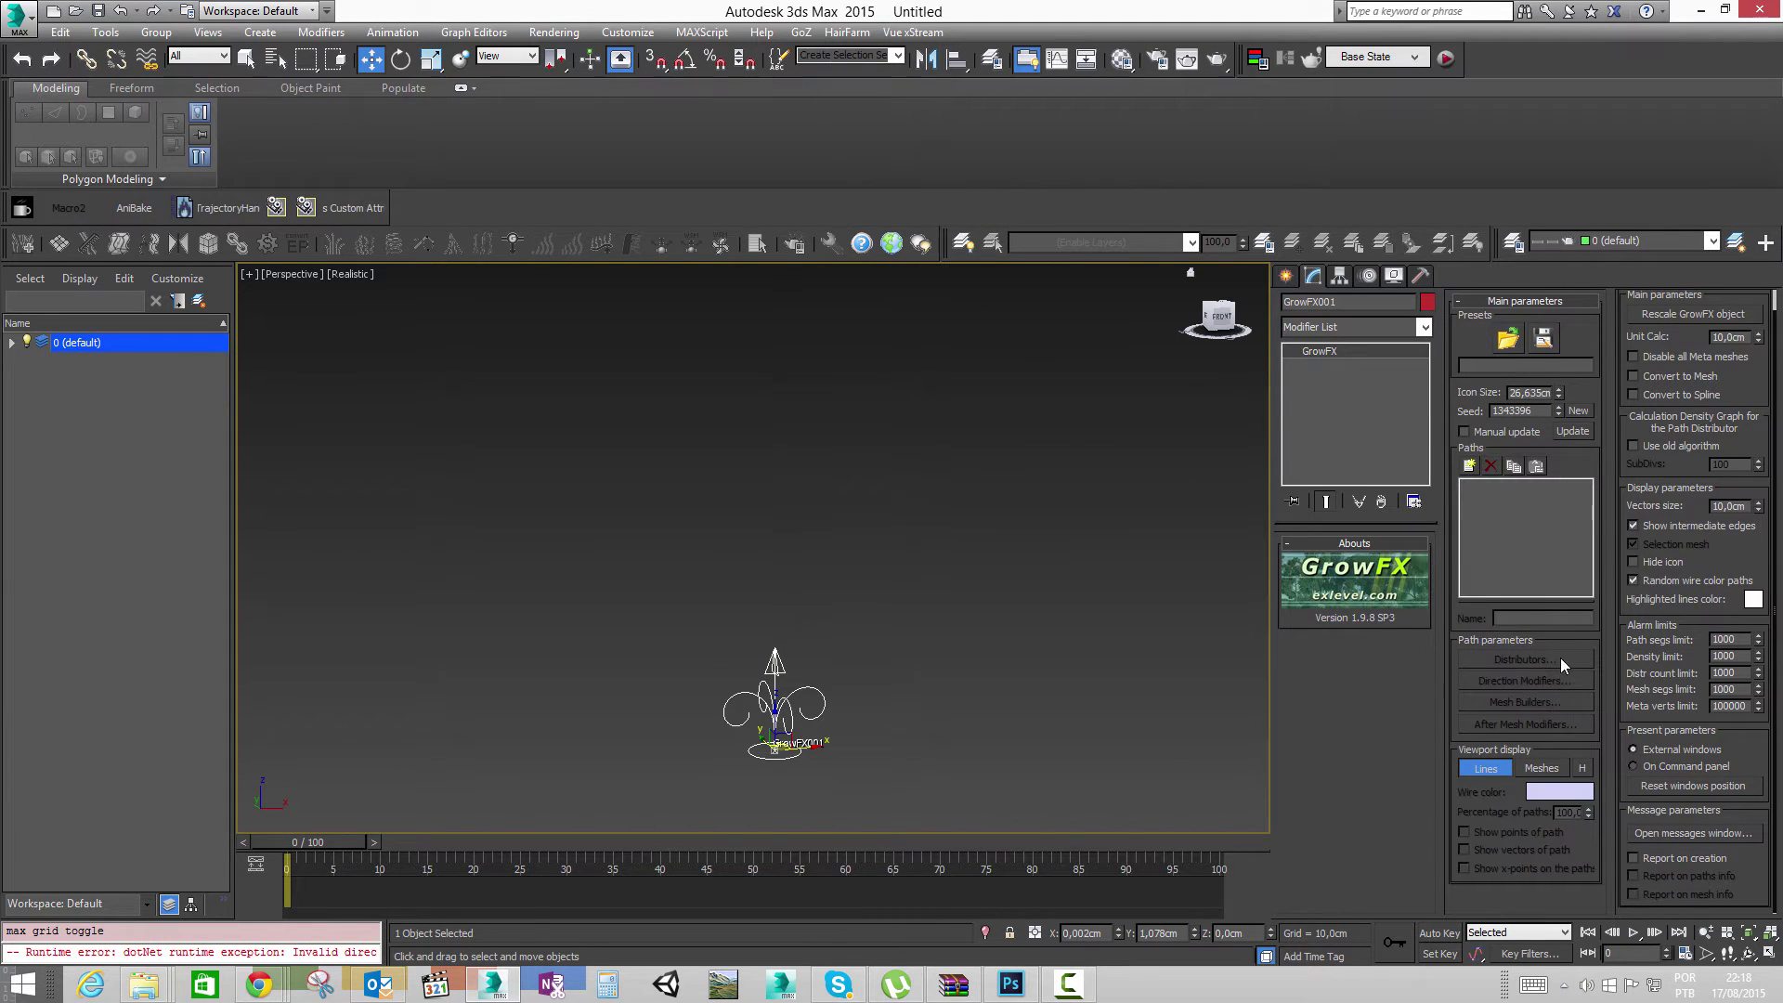
Step: Collapse the preference parameters and add a new path named trunk
{"action": "scroll", "coordinate": [1654, 344], "scroll_direction": "up", "scroll_amount": 1}
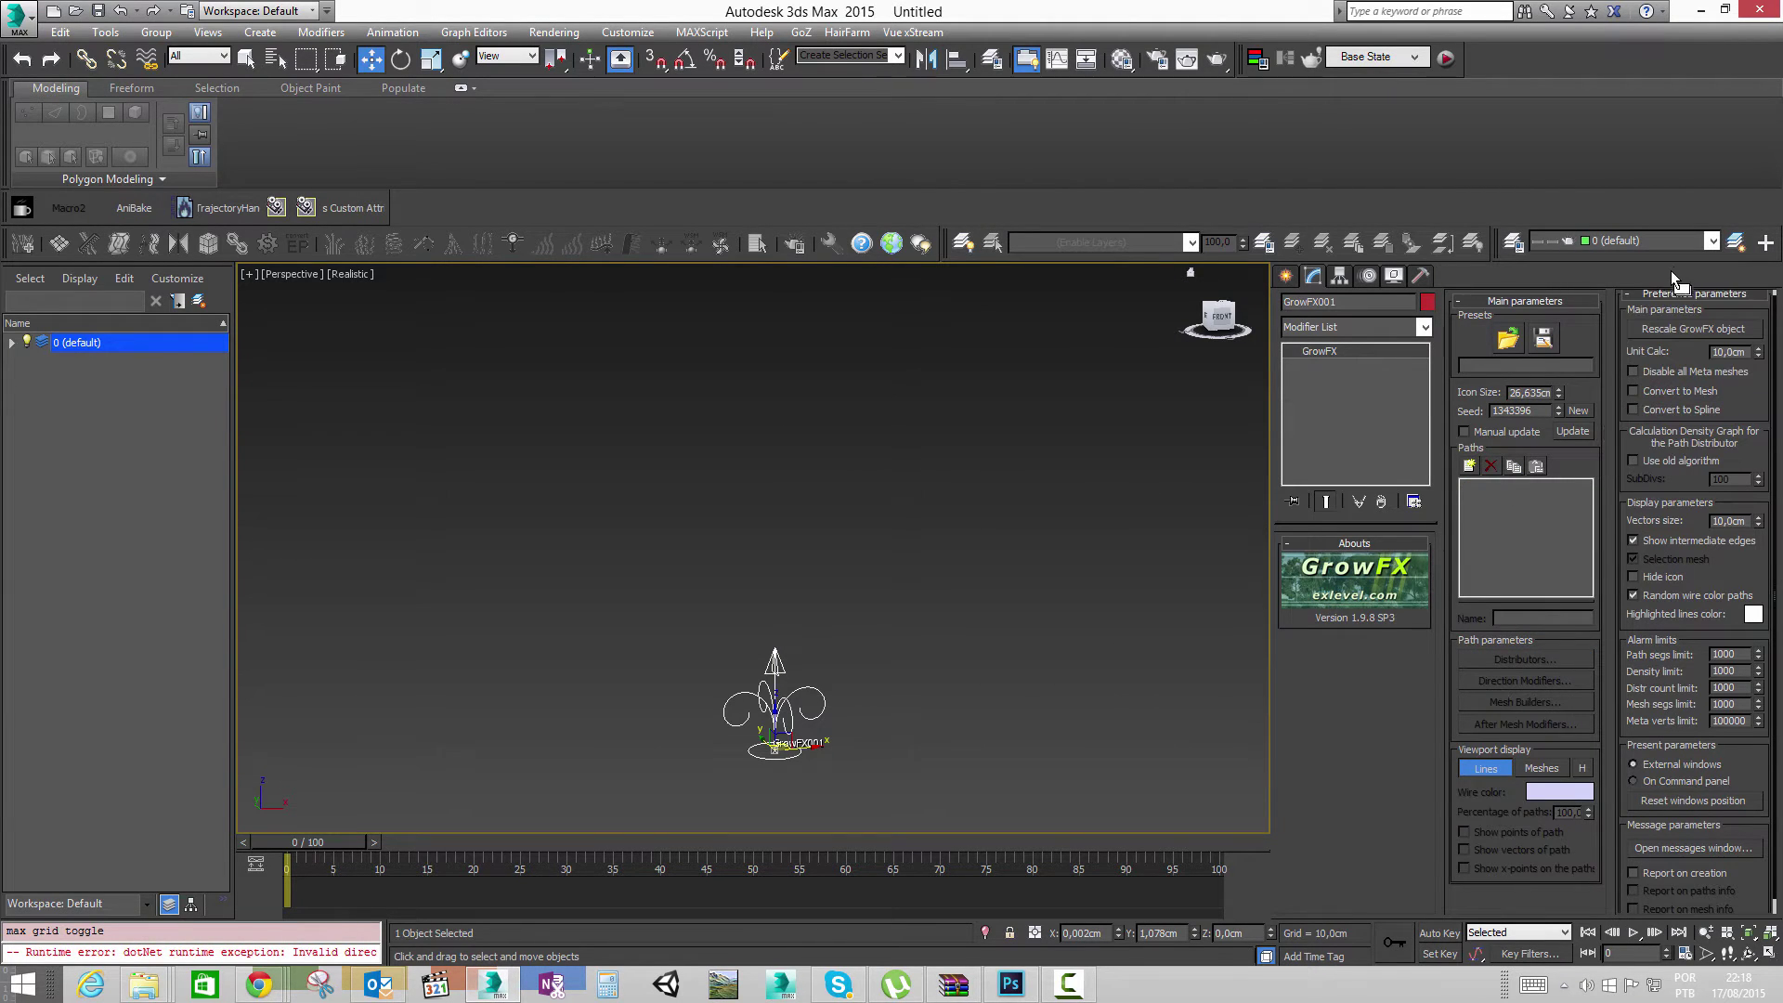
{"action": "left_click", "coordinate": [1669, 296]}
{"action": "left_click", "coordinate": [1470, 466]}
{"action": "double_click", "coordinate": [1552, 615]}
{"action": "type", "text": "trunk"}
{"action": "key", "text": "Return"}
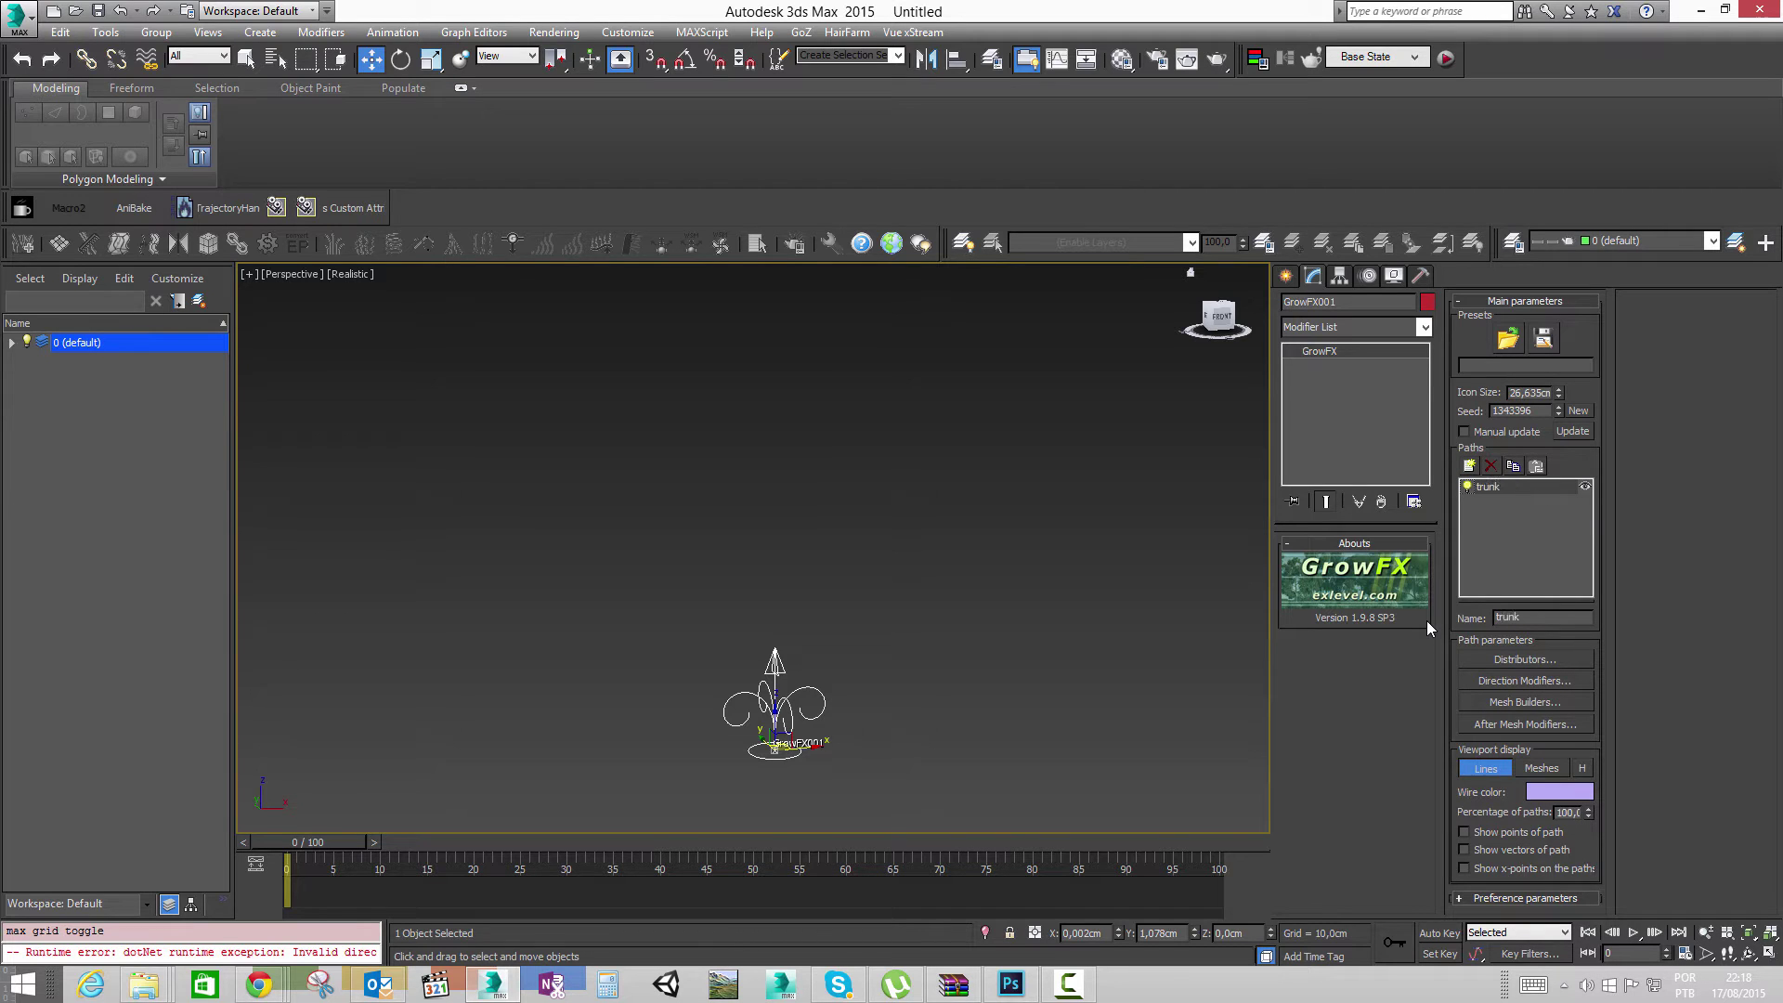
Step: Preview the available distributor types for the trunk path and add the basic Distributor
{"action": "middle_click_drag", "start_coordinate": [788, 369], "coordinate": [1274, 524], "text": "alt"}
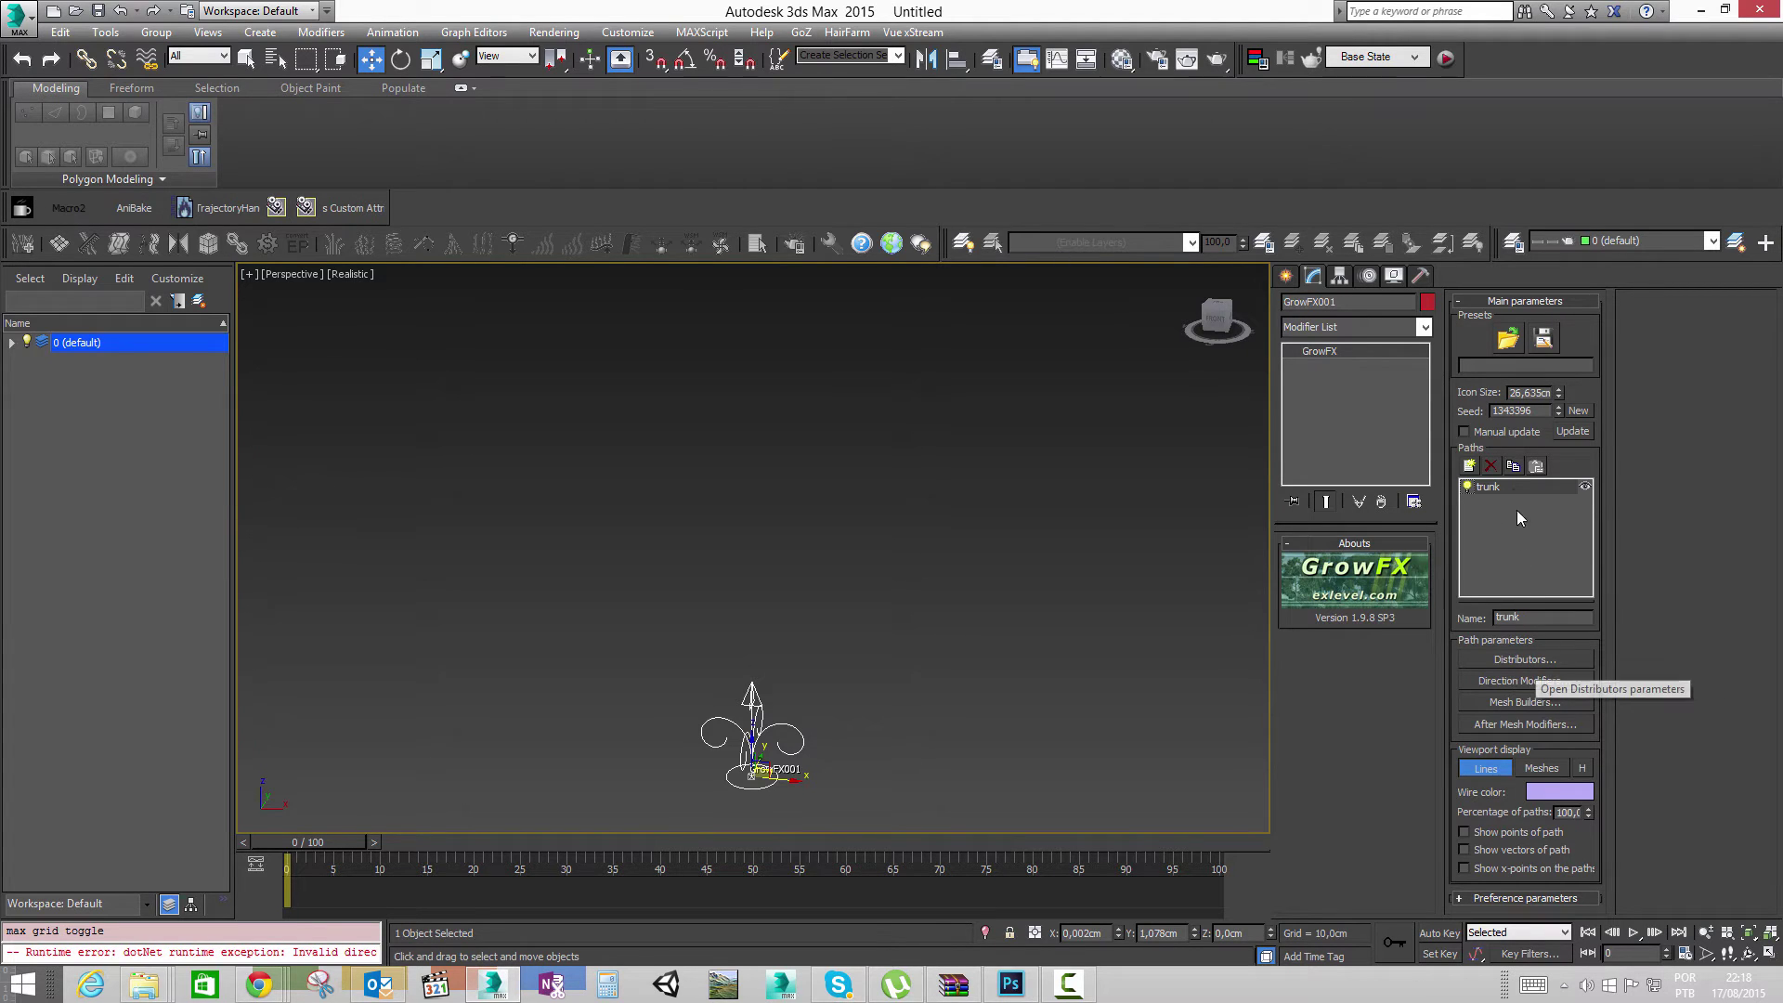
{"action": "left_click", "coordinate": [1526, 659]}
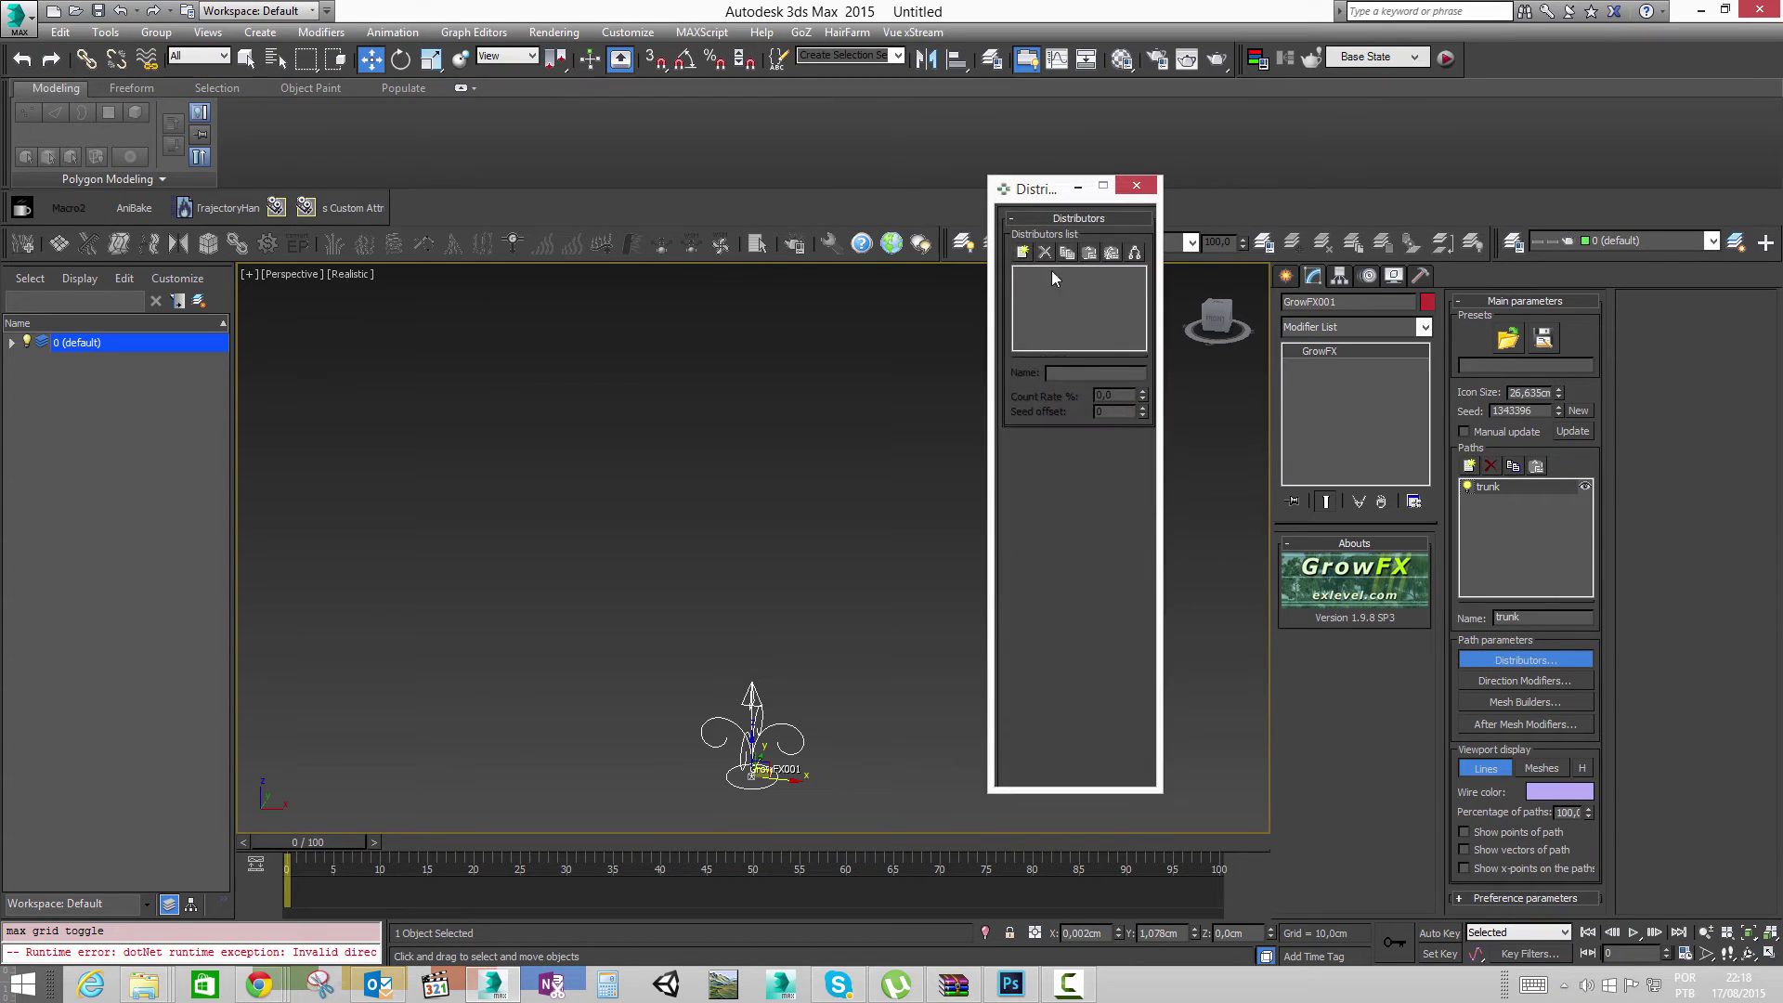
{"action": "left_click", "coordinate": [1023, 252]}
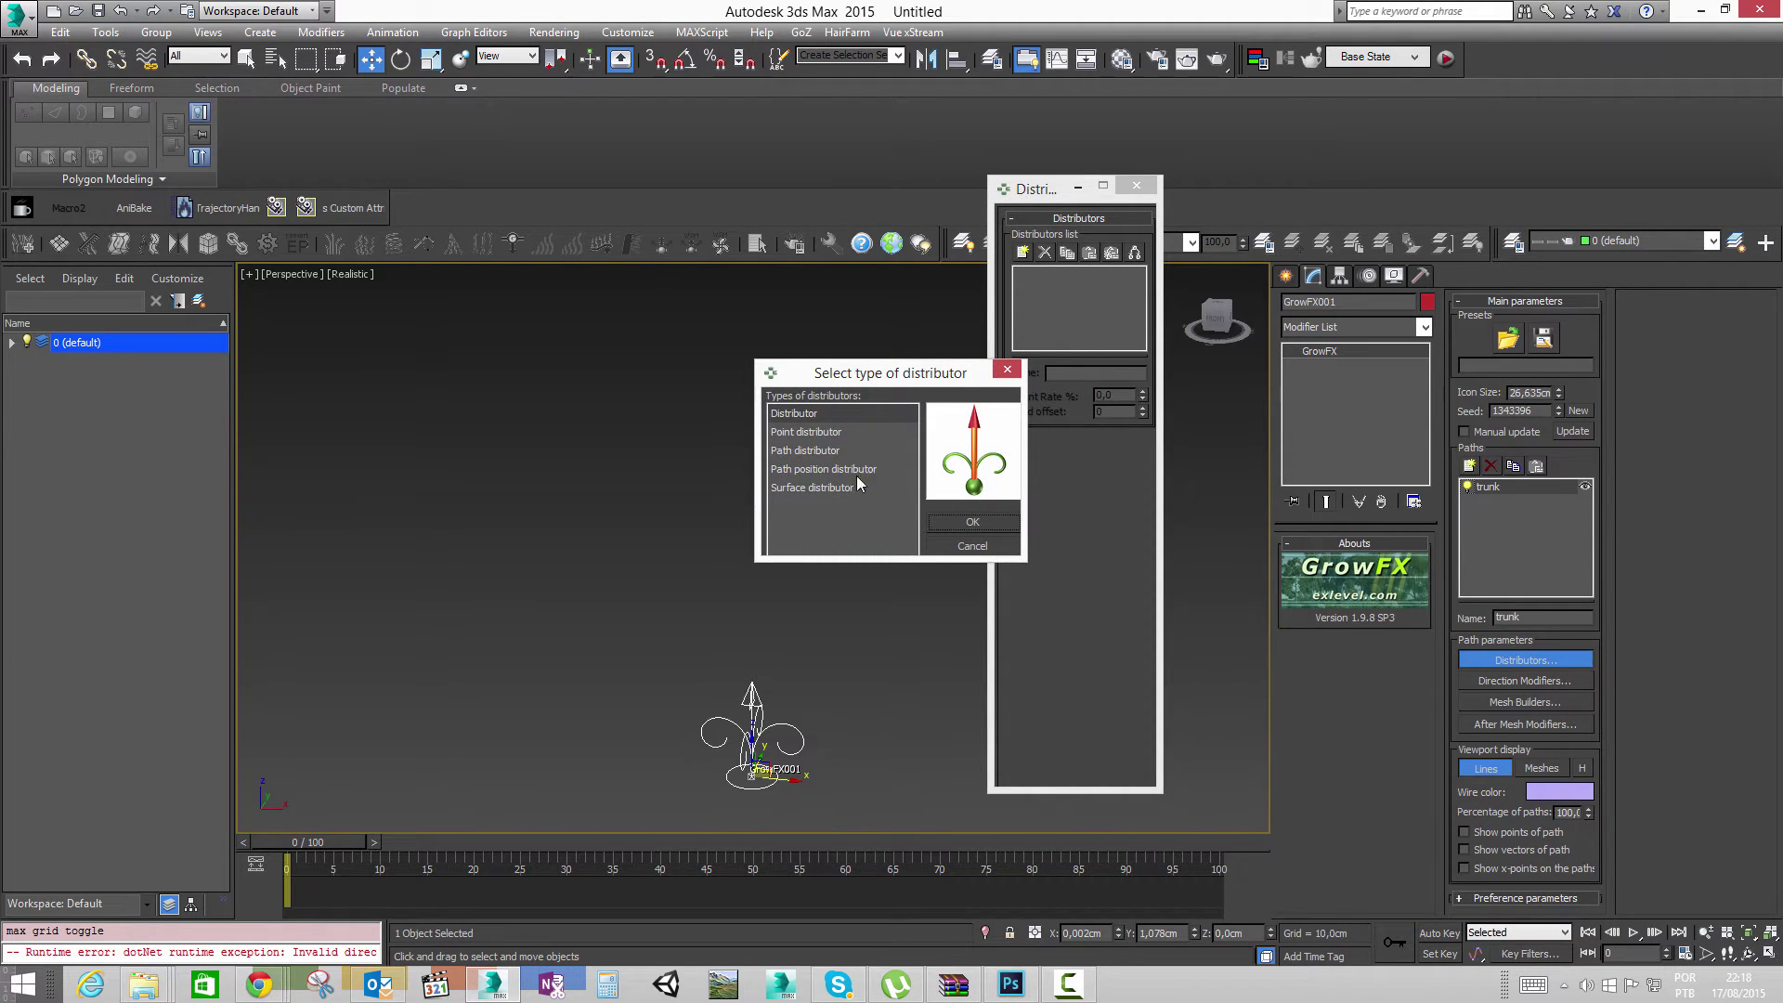
{"action": "left_click", "coordinate": [836, 437]}
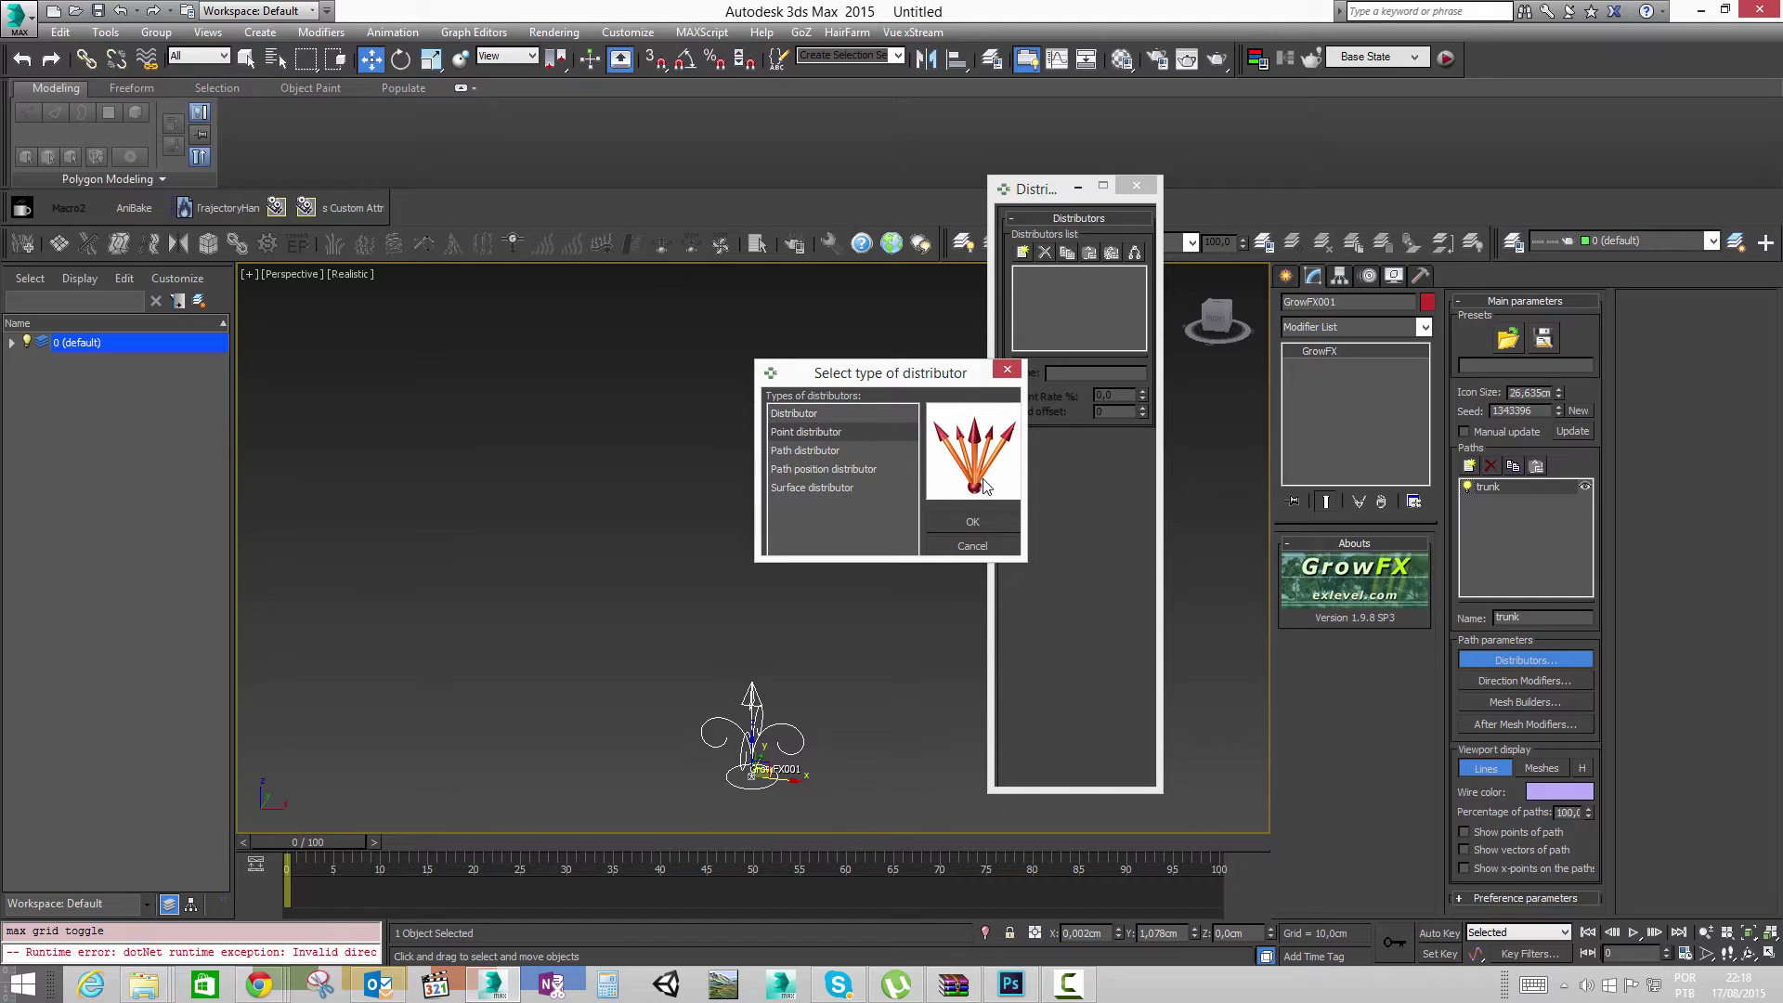
{"action": "key", "text": "Down"}
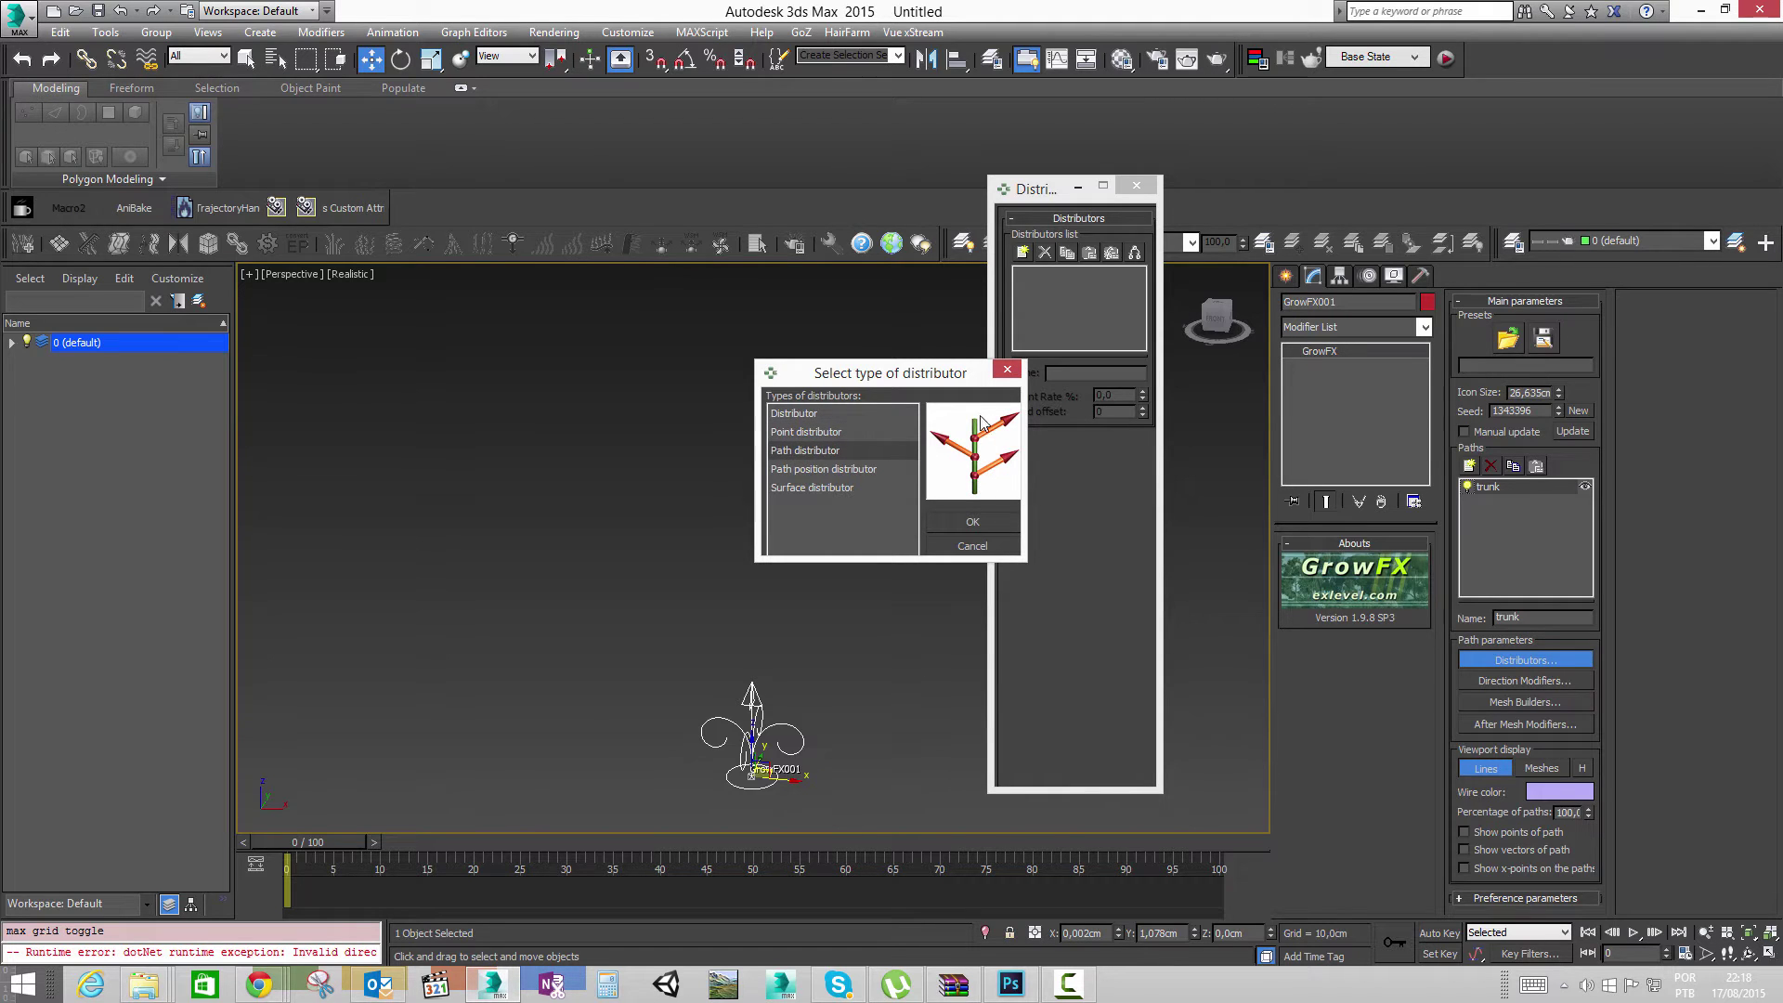
{"action": "left_click", "coordinate": [836, 470]}
{"action": "left_click", "coordinate": [836, 487]}
{"action": "key", "text": "Home"}
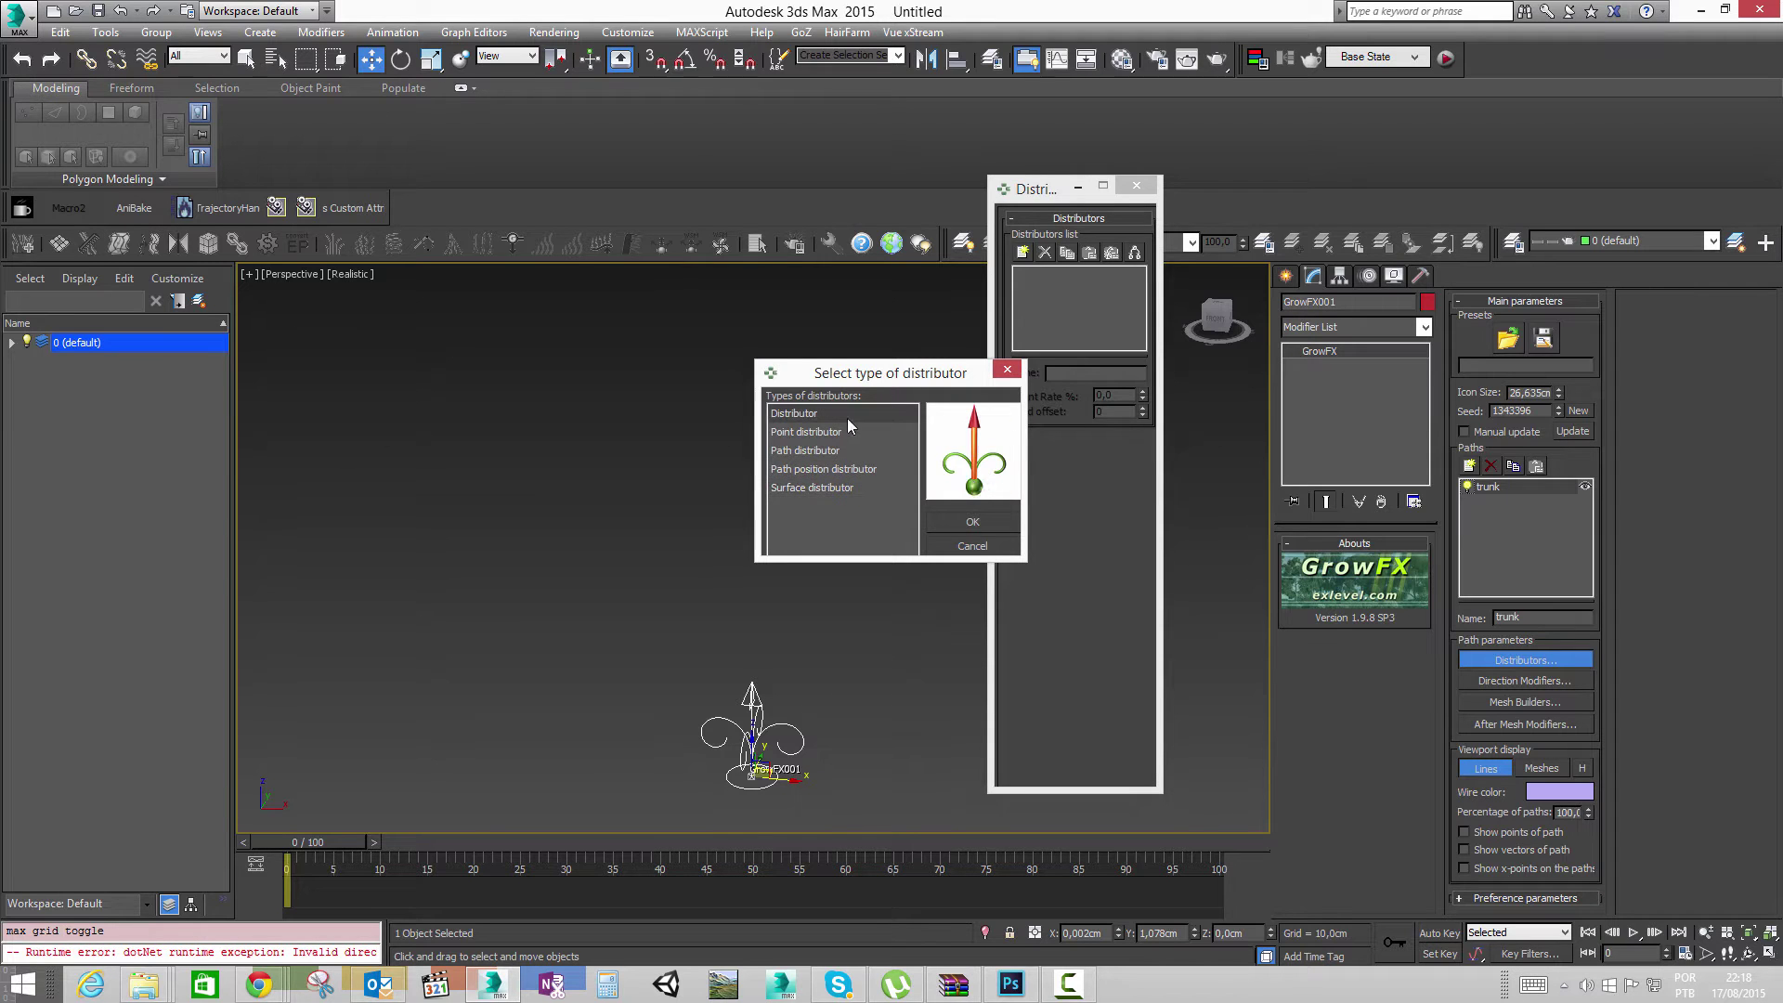
{"action": "left_click", "coordinate": [994, 521]}
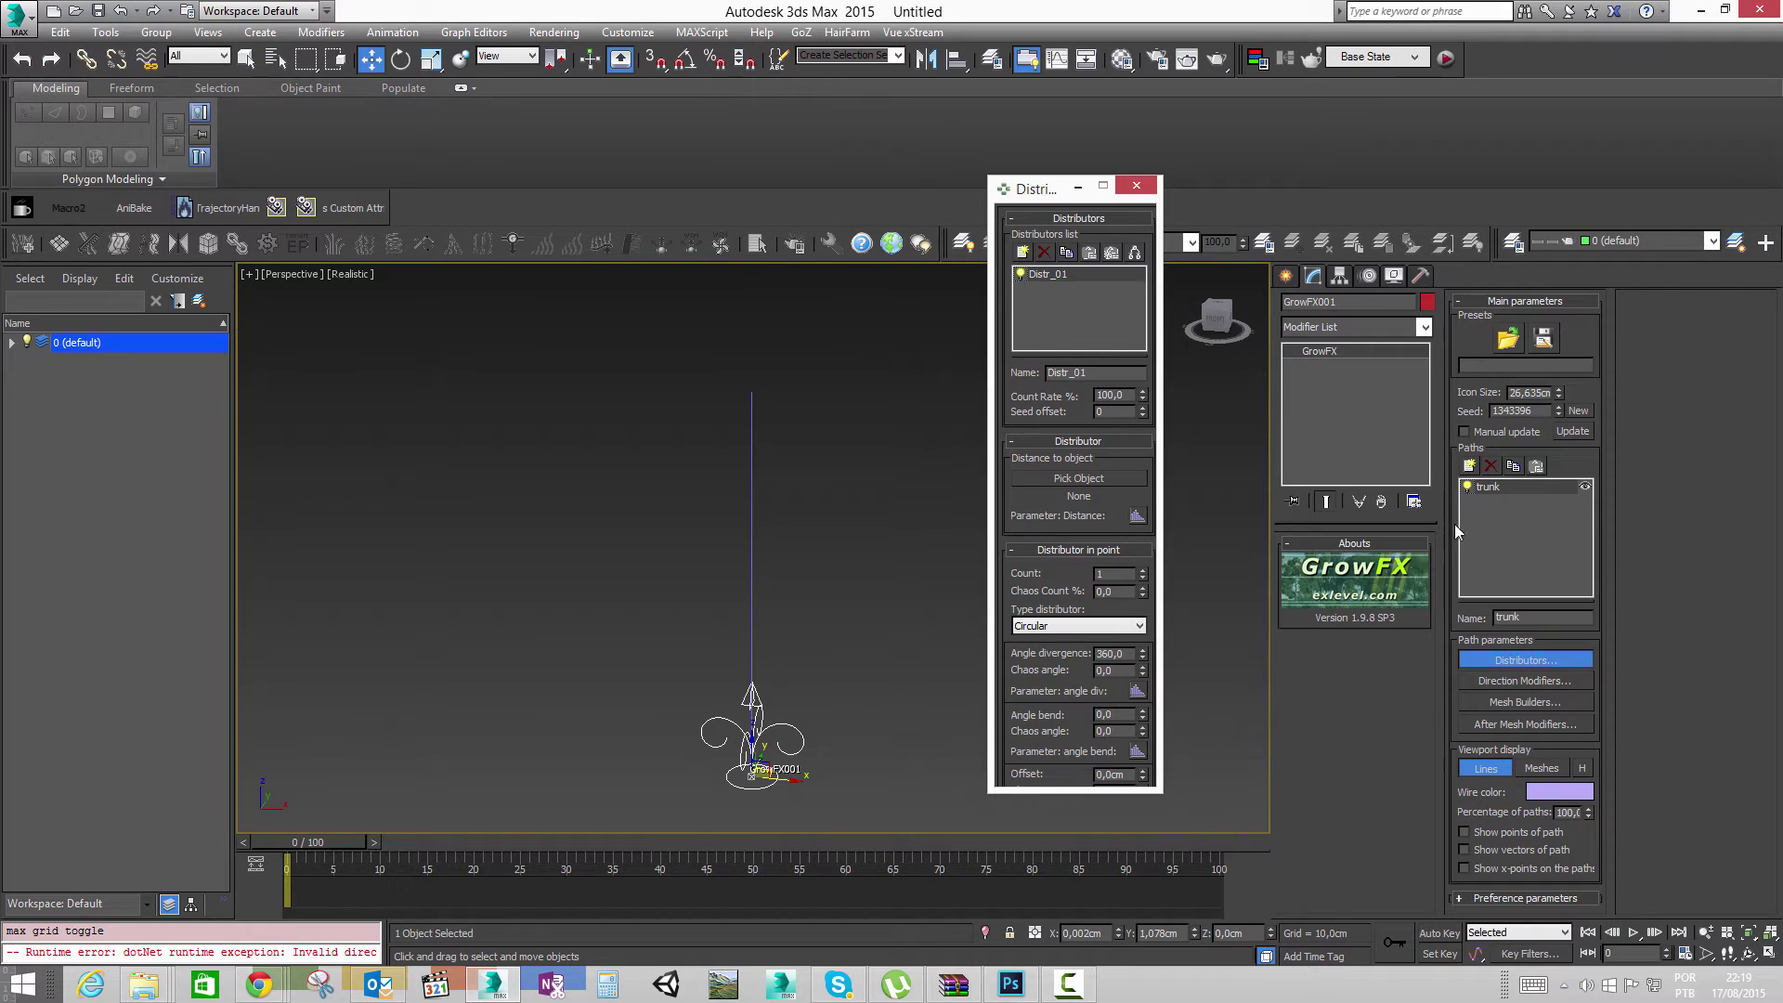
Step: Add a second path named branch to the GrowFX object and move its Distributors window clear of the parameters
{"action": "left_click", "coordinate": [1470, 466]}
{"action": "left_click_drag", "start_coordinate": [1549, 617], "coordinate": [1413, 617]}
{"action": "type", "text": "branch"}
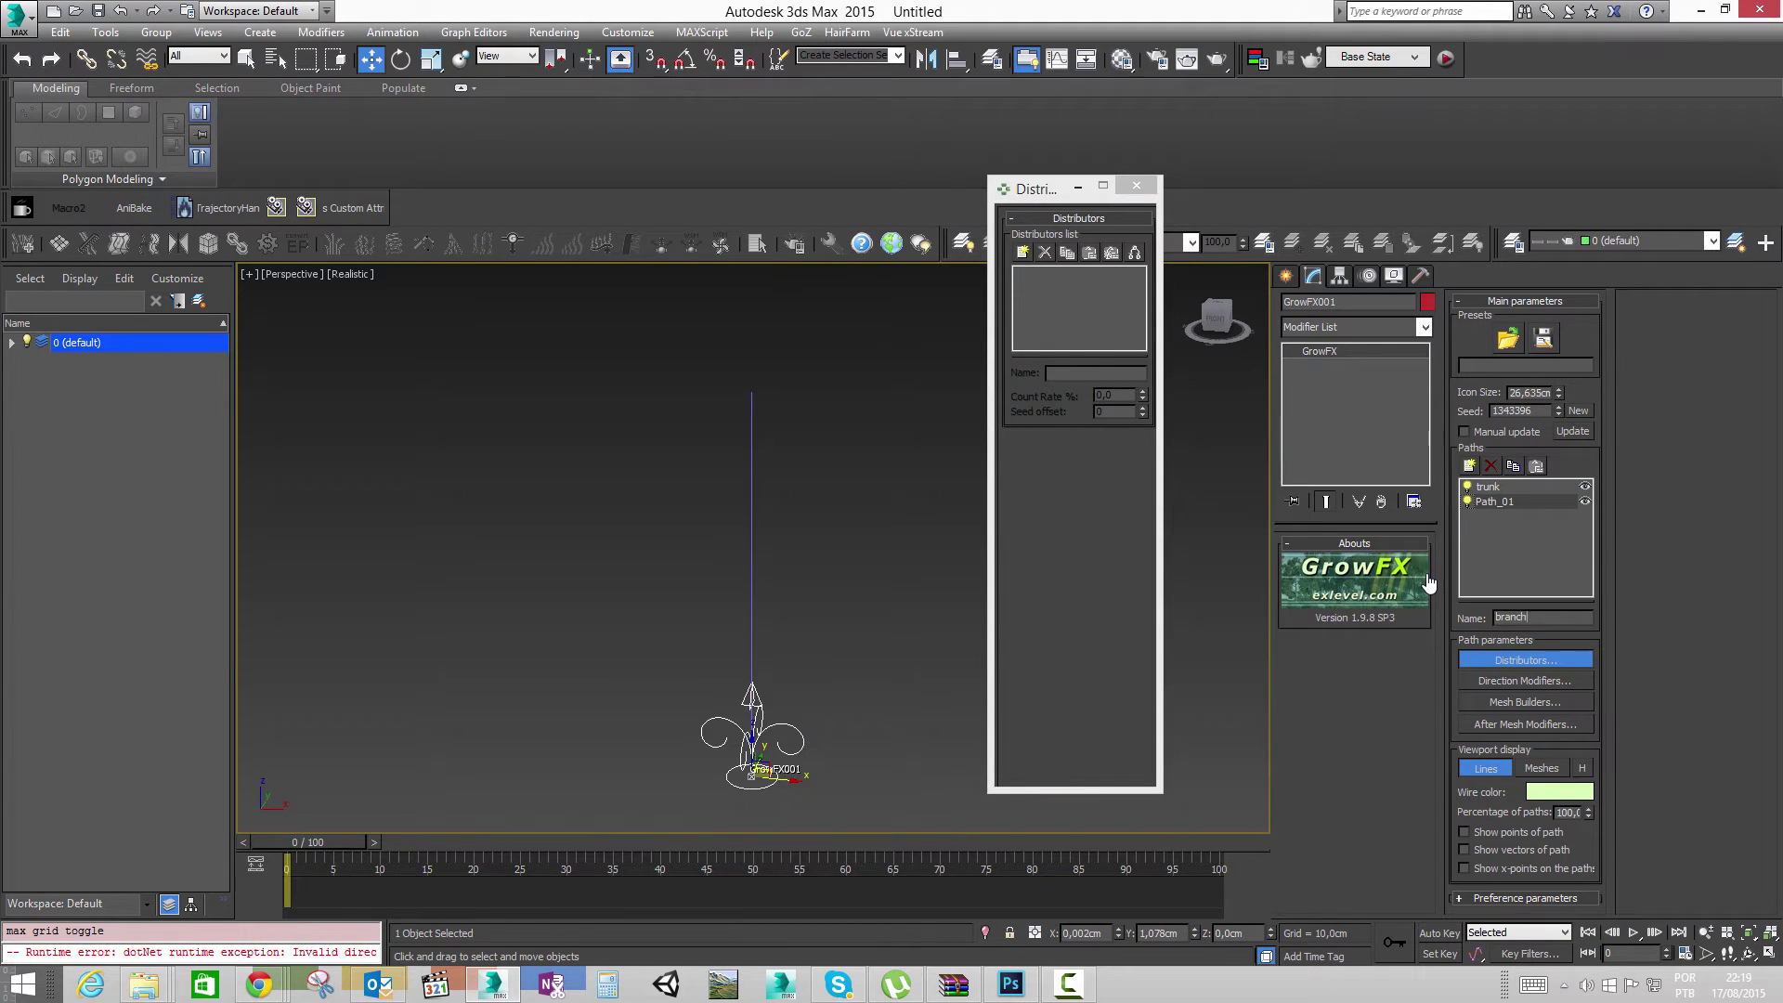
{"action": "left_click", "coordinate": [1563, 660]}
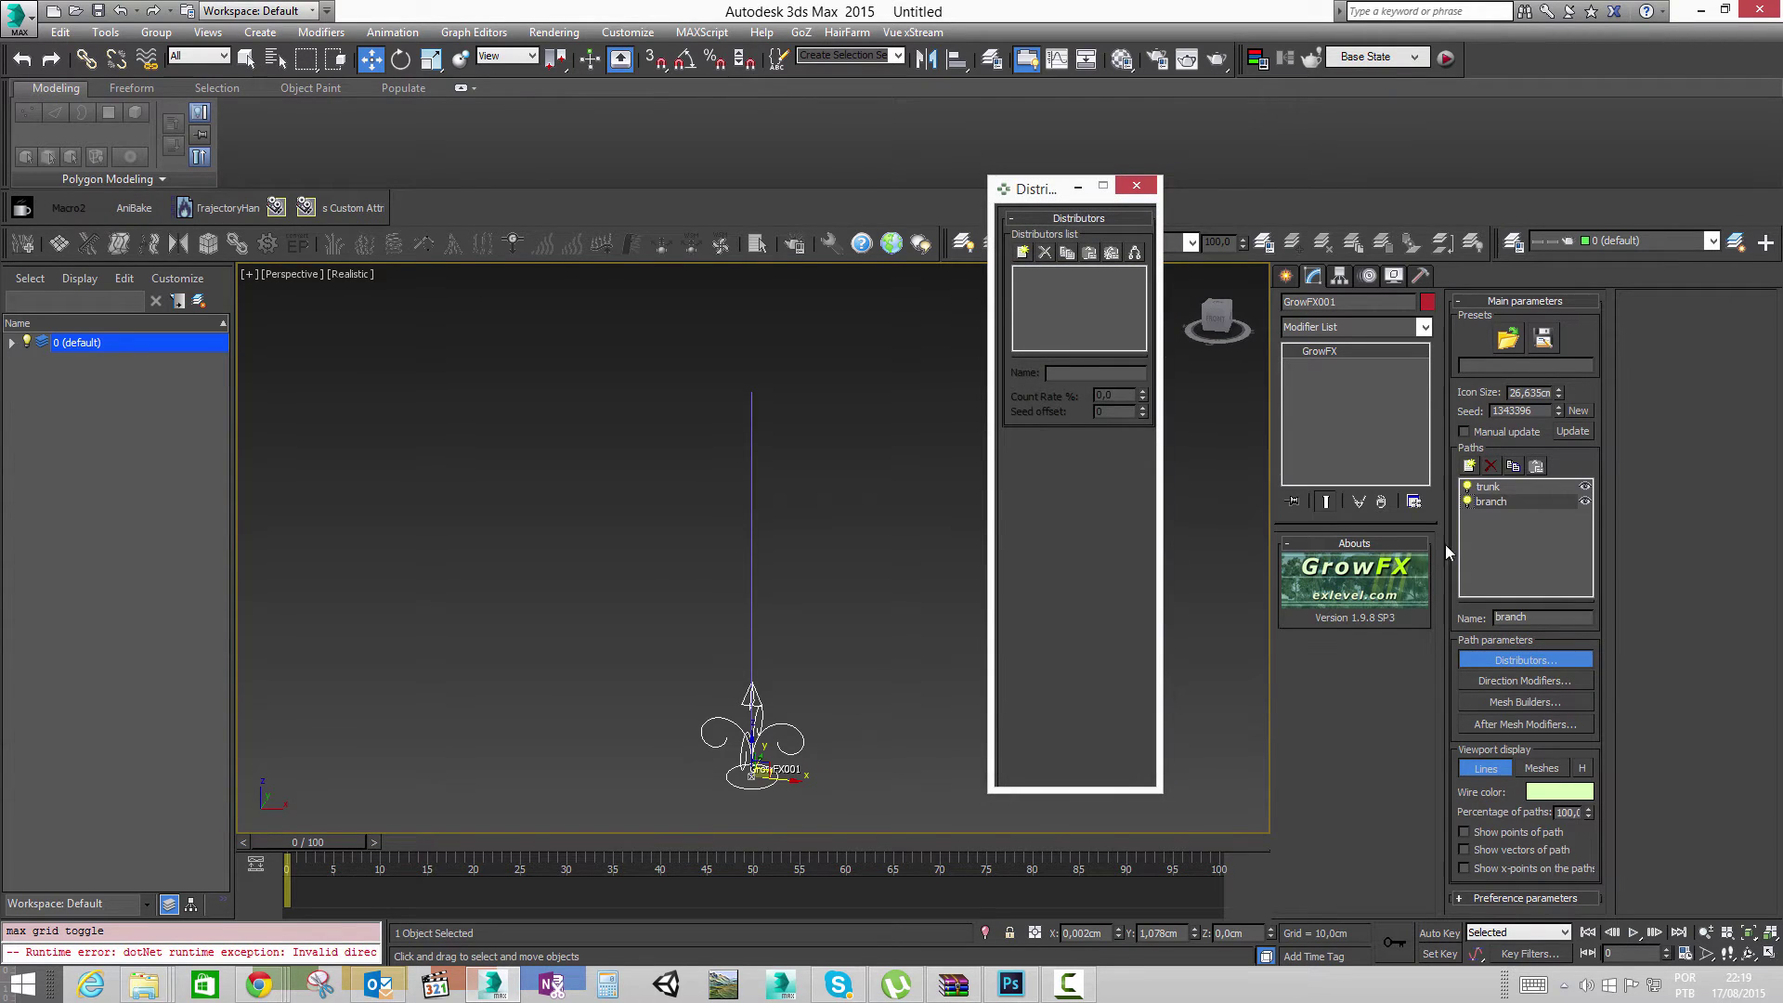
{"action": "left_click", "coordinate": [1520, 660]}
{"action": "left_click_drag", "start_coordinate": [1063, 201], "coordinate": [985, 201]}
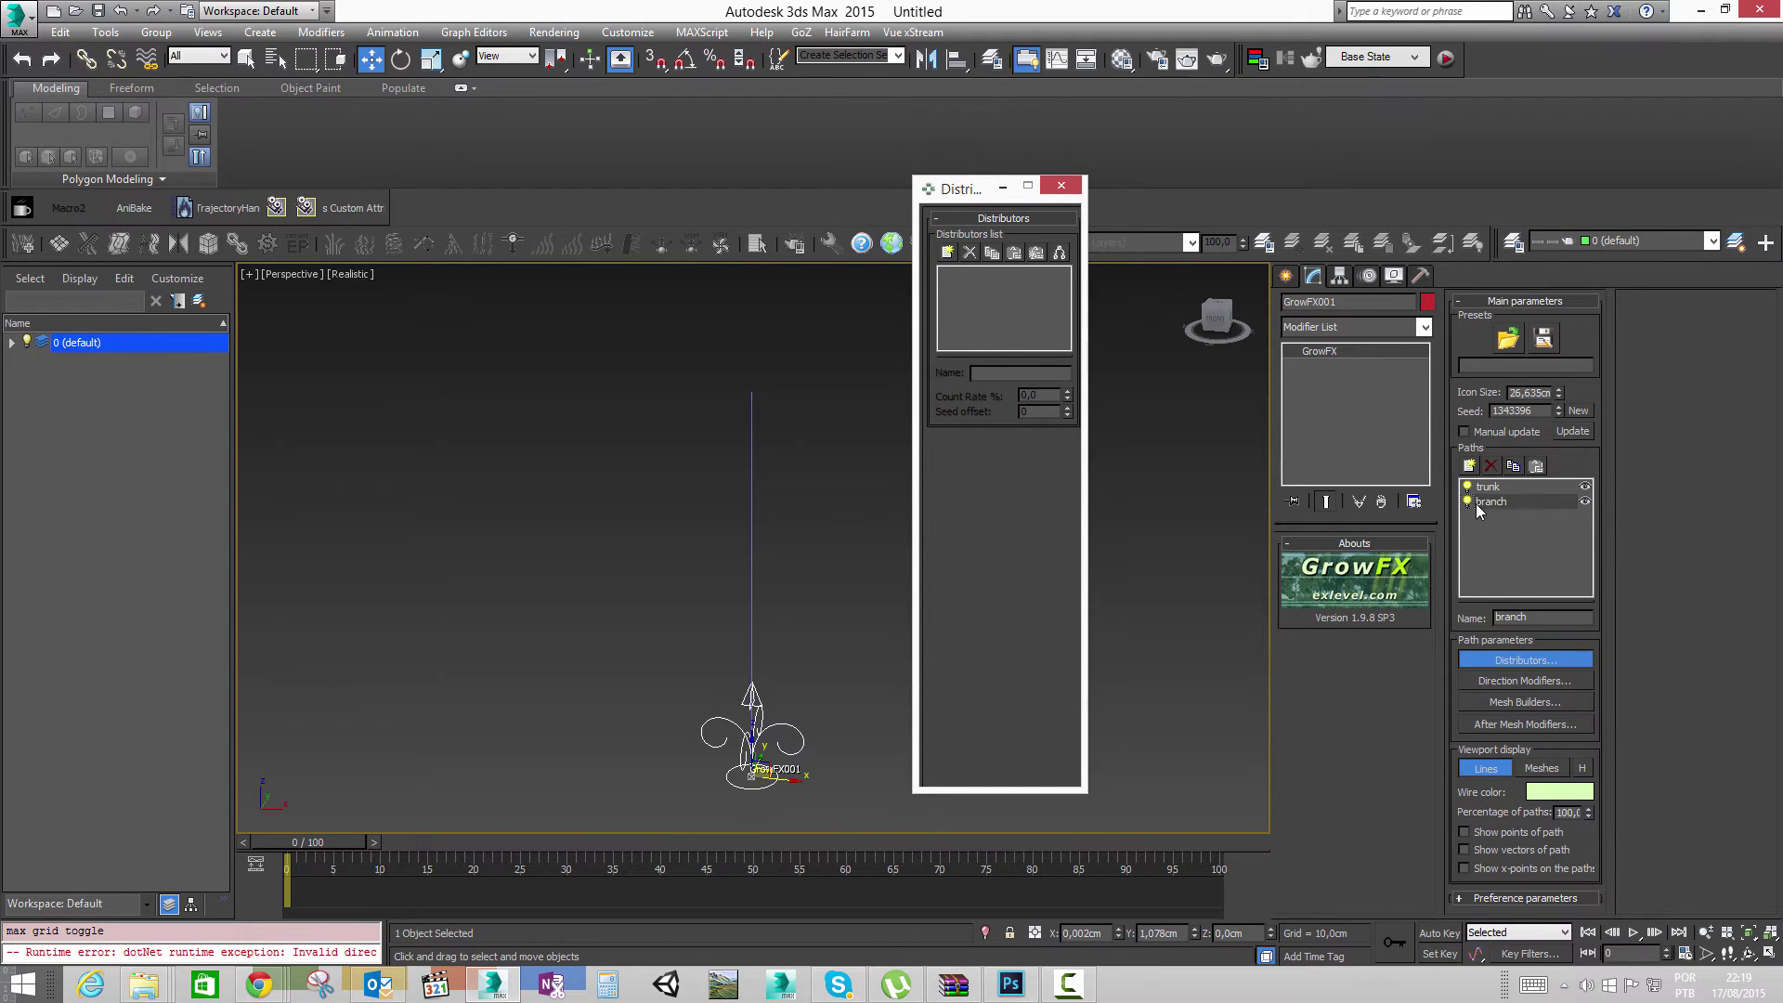
Step: Review the trunk path's distributor, and add a Path distributor to the branch path
{"action": "left_click", "coordinate": [1523, 489]}
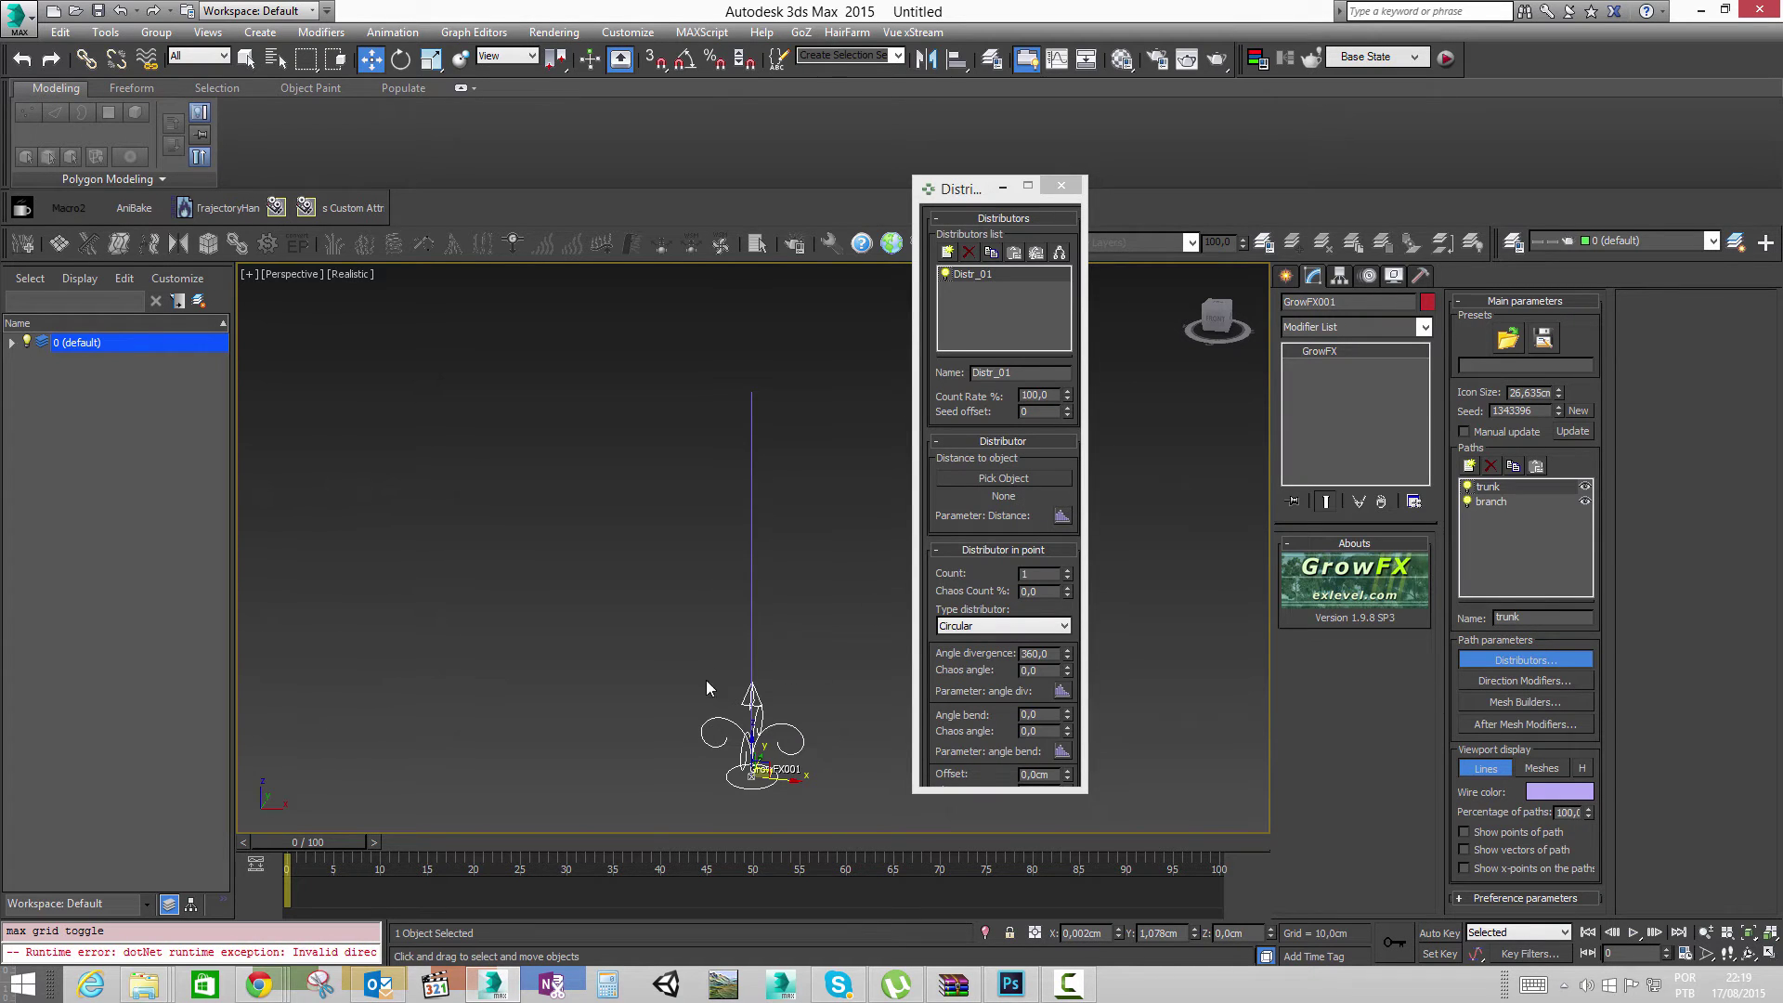
{"action": "middle_click_drag", "start_coordinate": [741, 634], "coordinate": [712, 633]}
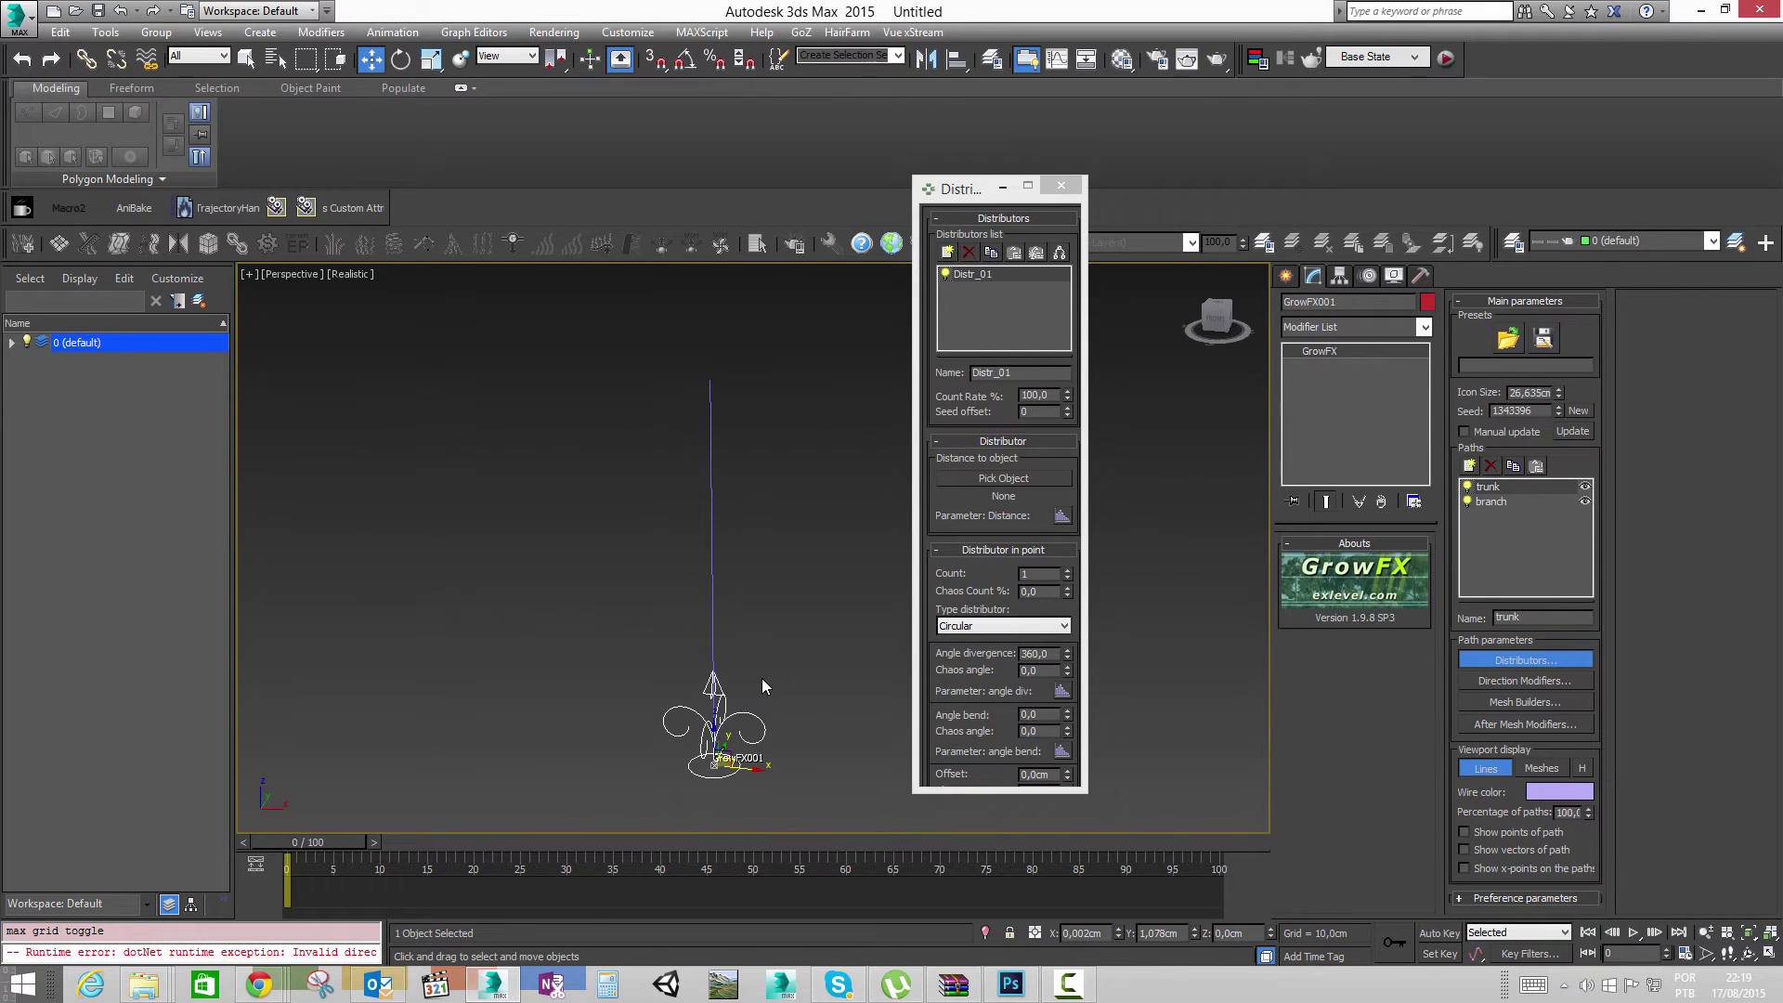
{"action": "left_click", "coordinate": [1518, 501]}
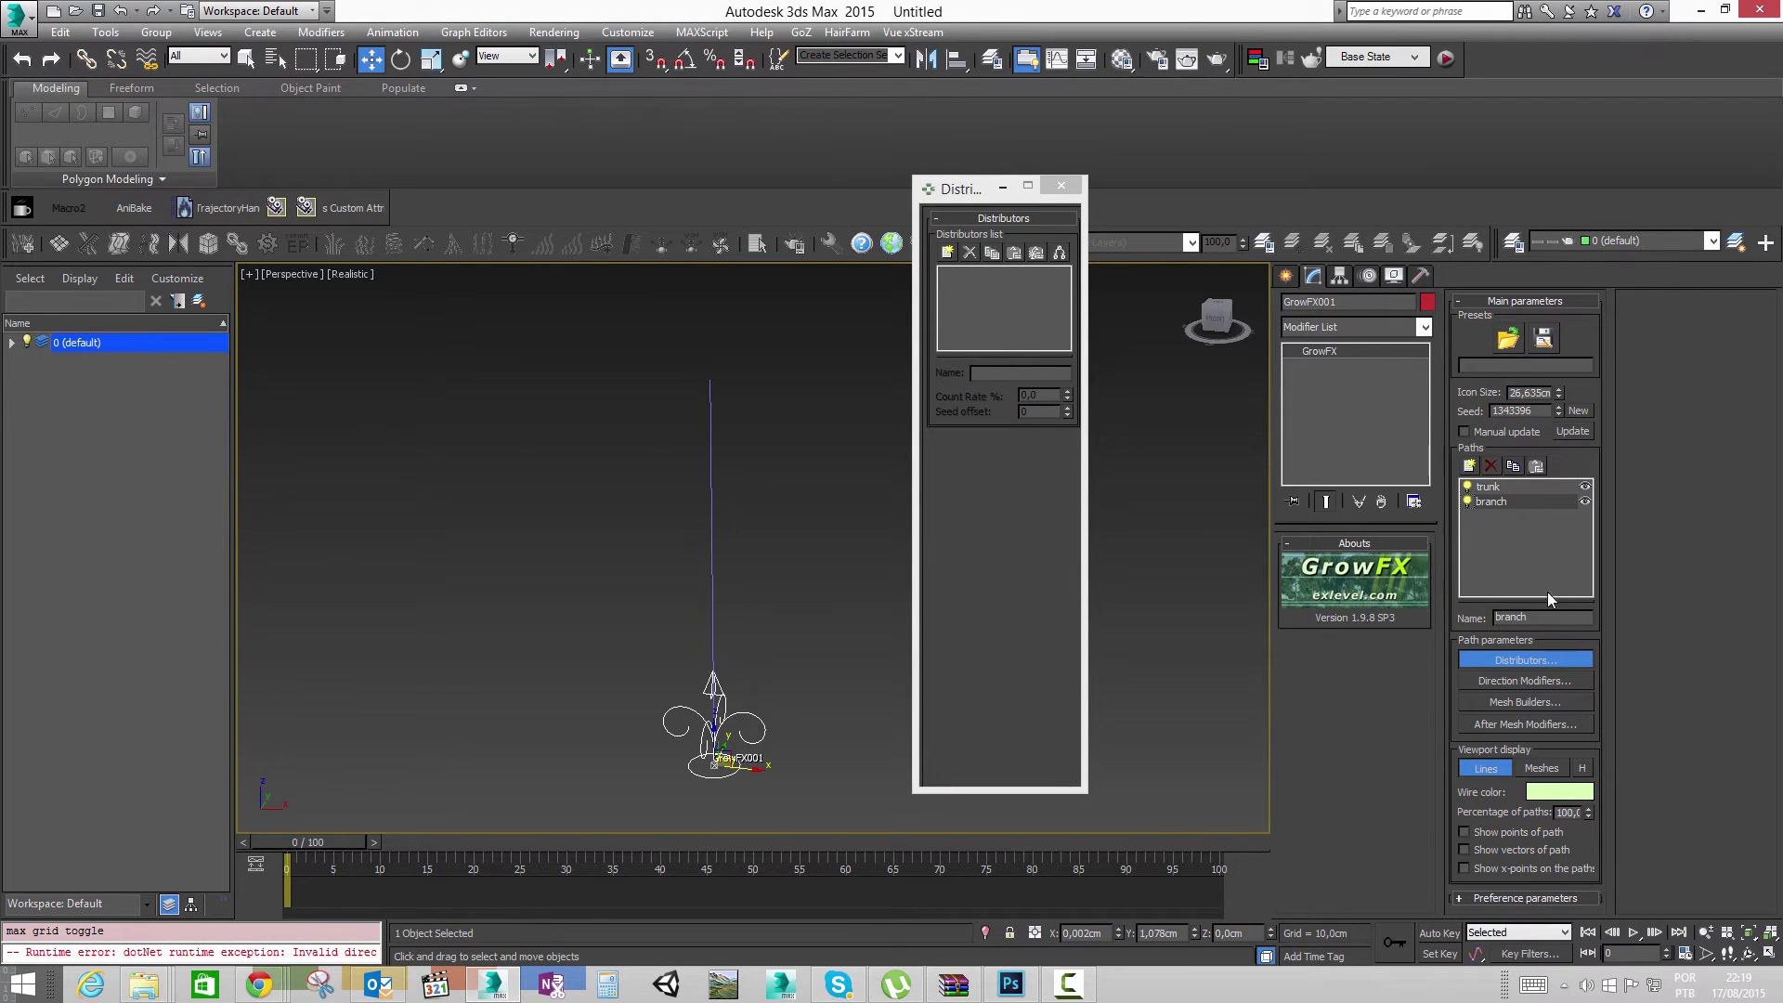
{"action": "left_click", "coordinate": [1494, 658]}
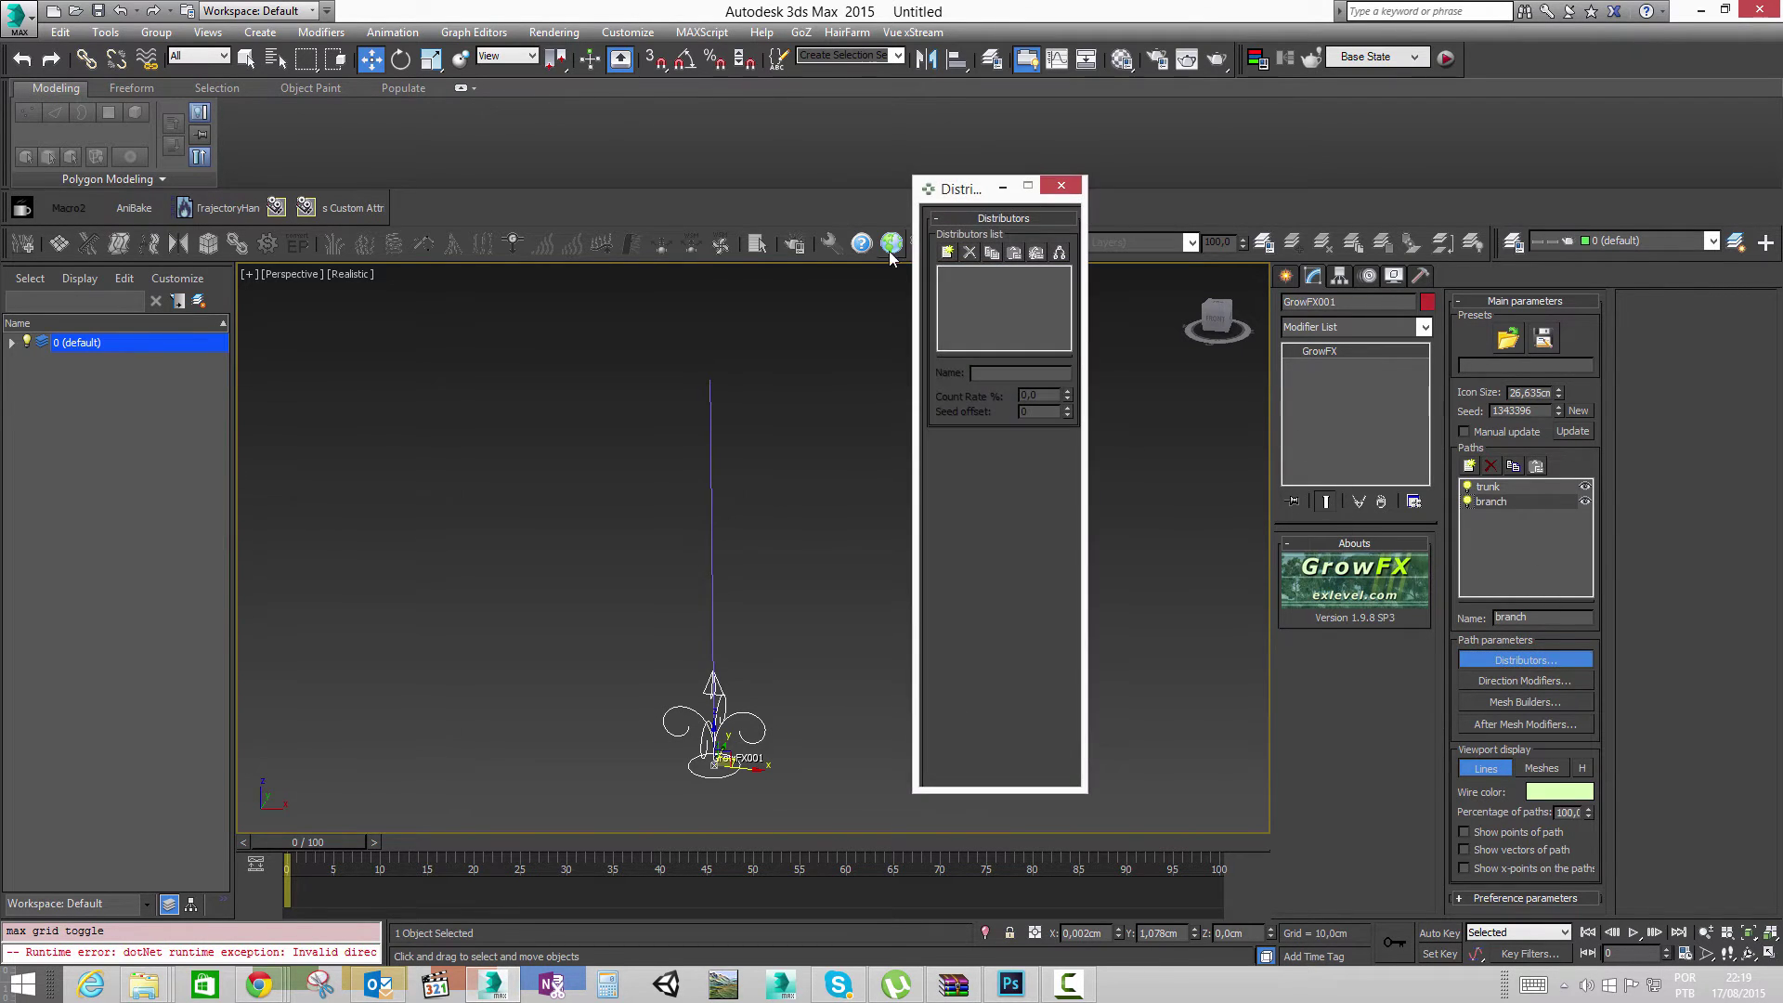
{"action": "left_click", "coordinate": [947, 252]}
{"action": "left_click", "coordinate": [855, 454]}
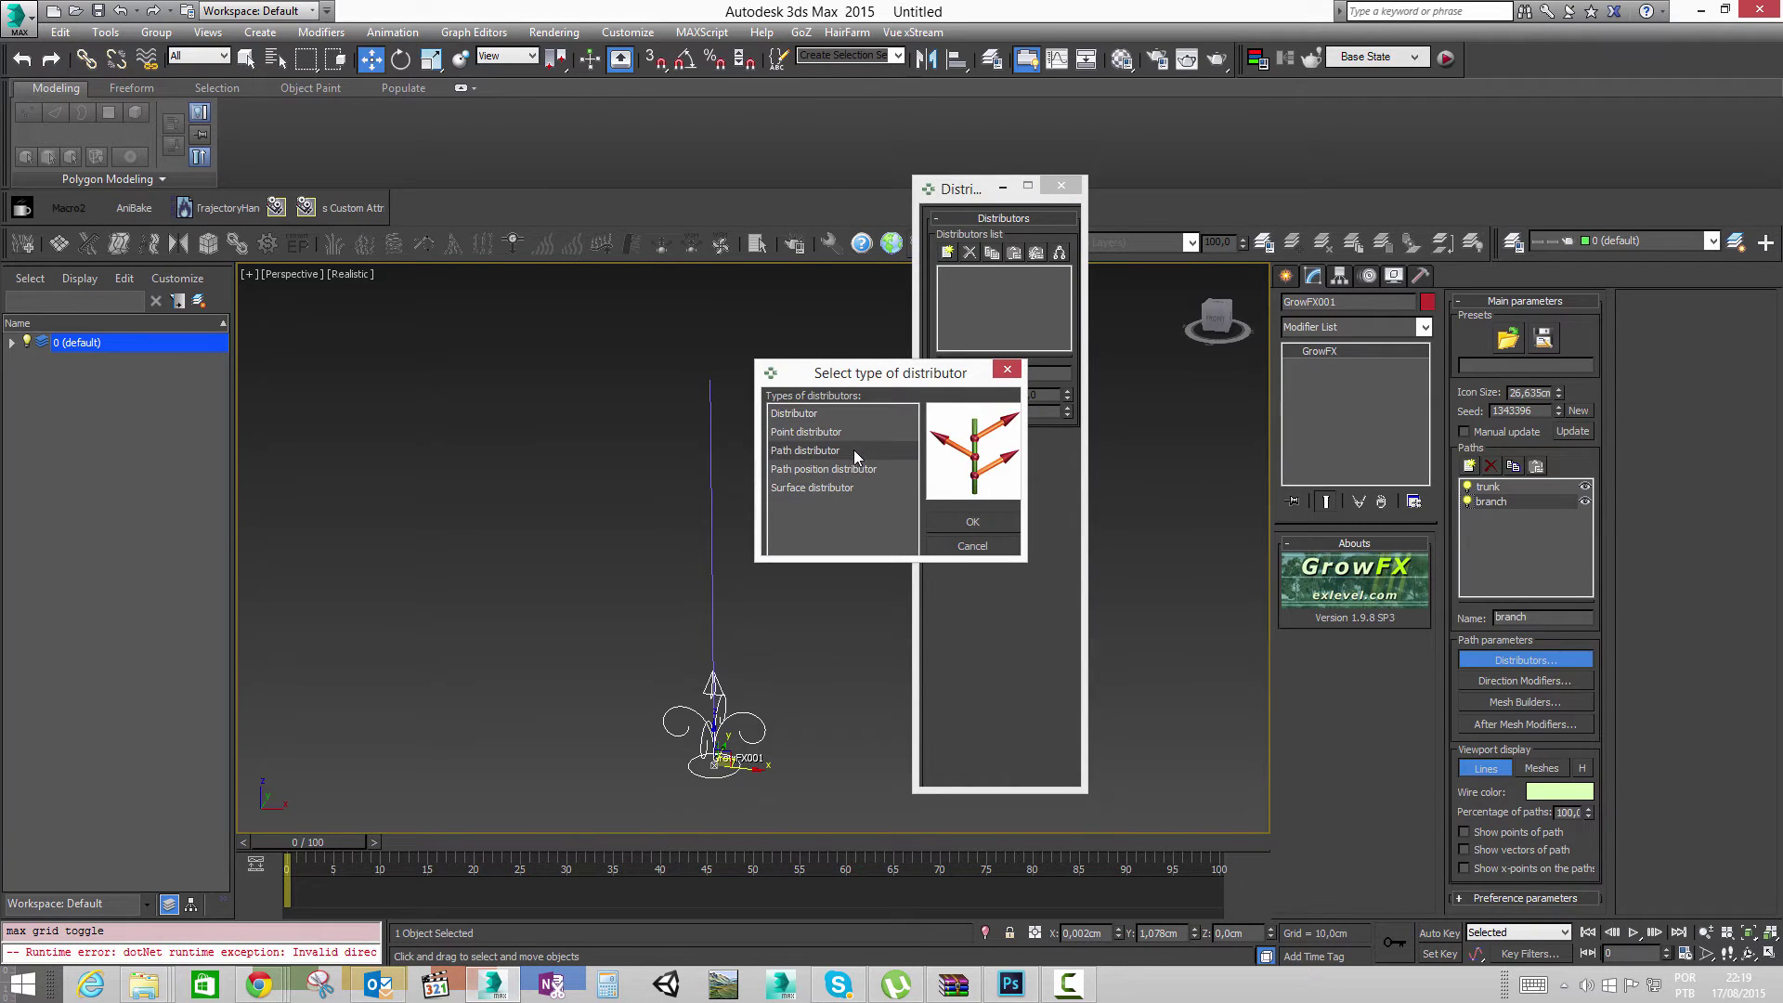
{"action": "left_click", "coordinate": [972, 525]}
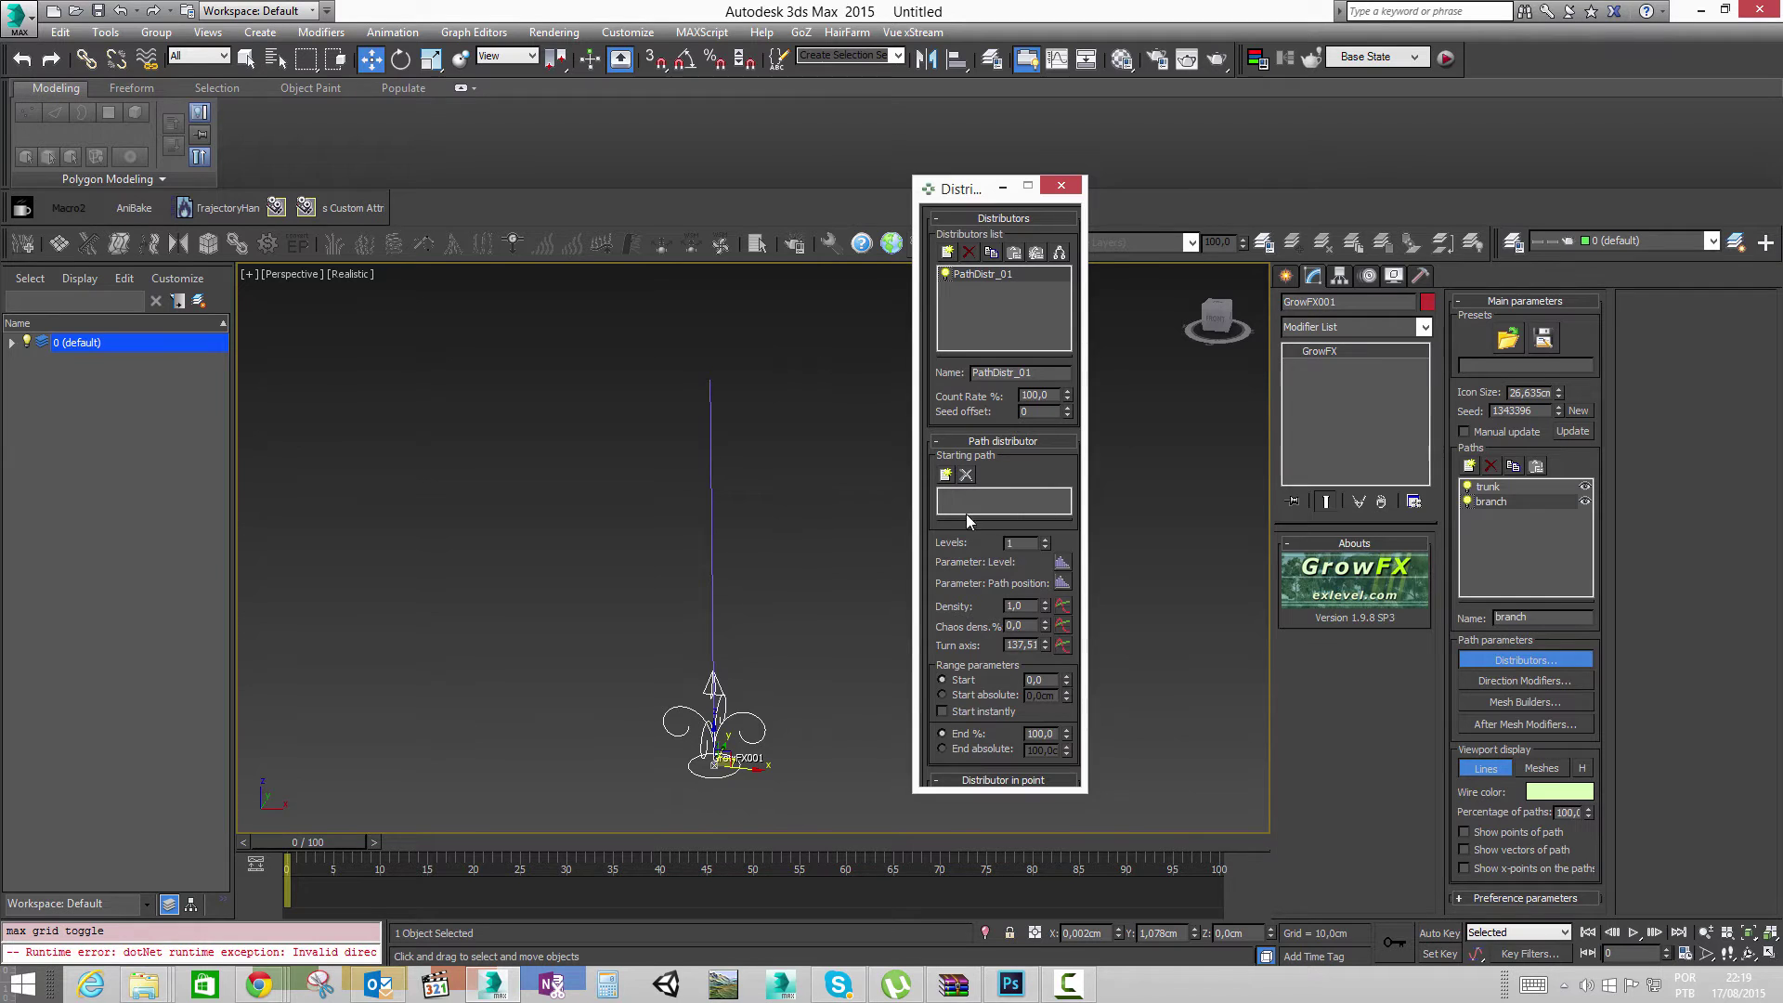
Step: Assign trunk as the starting path of the branch distributor and inspect the distributed branches
{"action": "left_click", "coordinate": [947, 474]}
{"action": "left_click", "coordinate": [979, 500]}
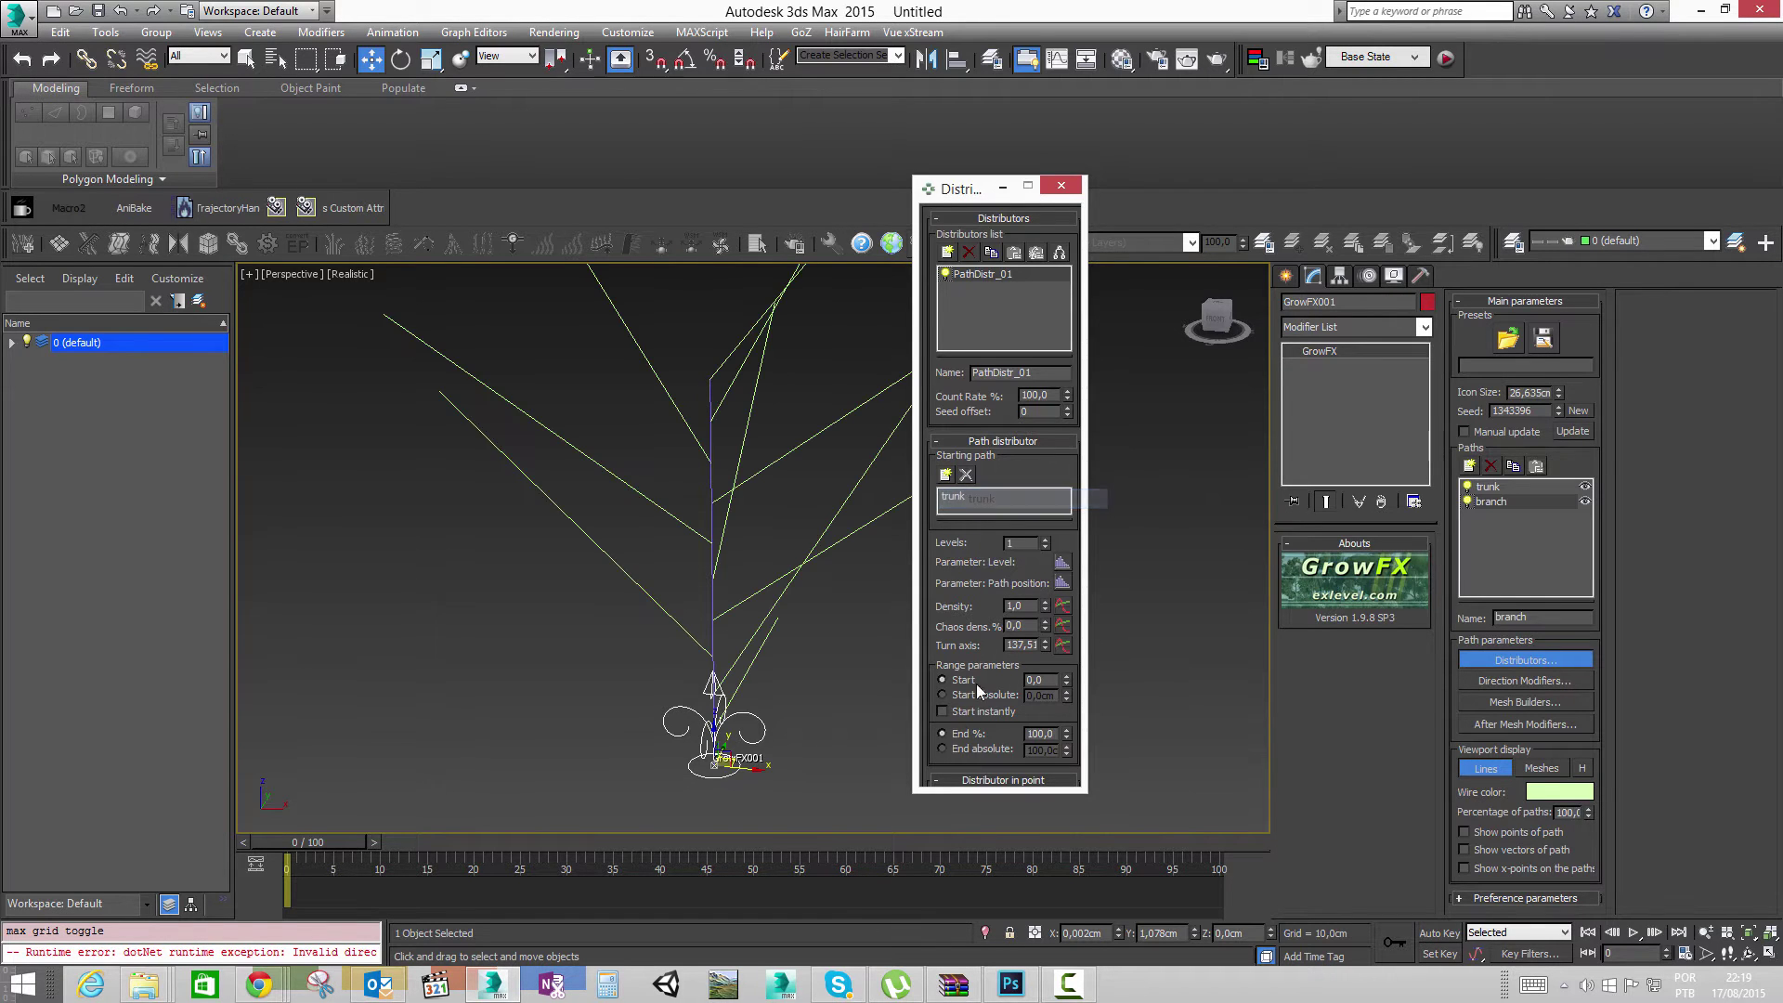
{"action": "middle_click_drag", "start_coordinate": [786, 588], "coordinate": [764, 539], "text": "alt"}
{"action": "middle_click_drag", "start_coordinate": [625, 550], "coordinate": [691, 814], "text": "alt"}
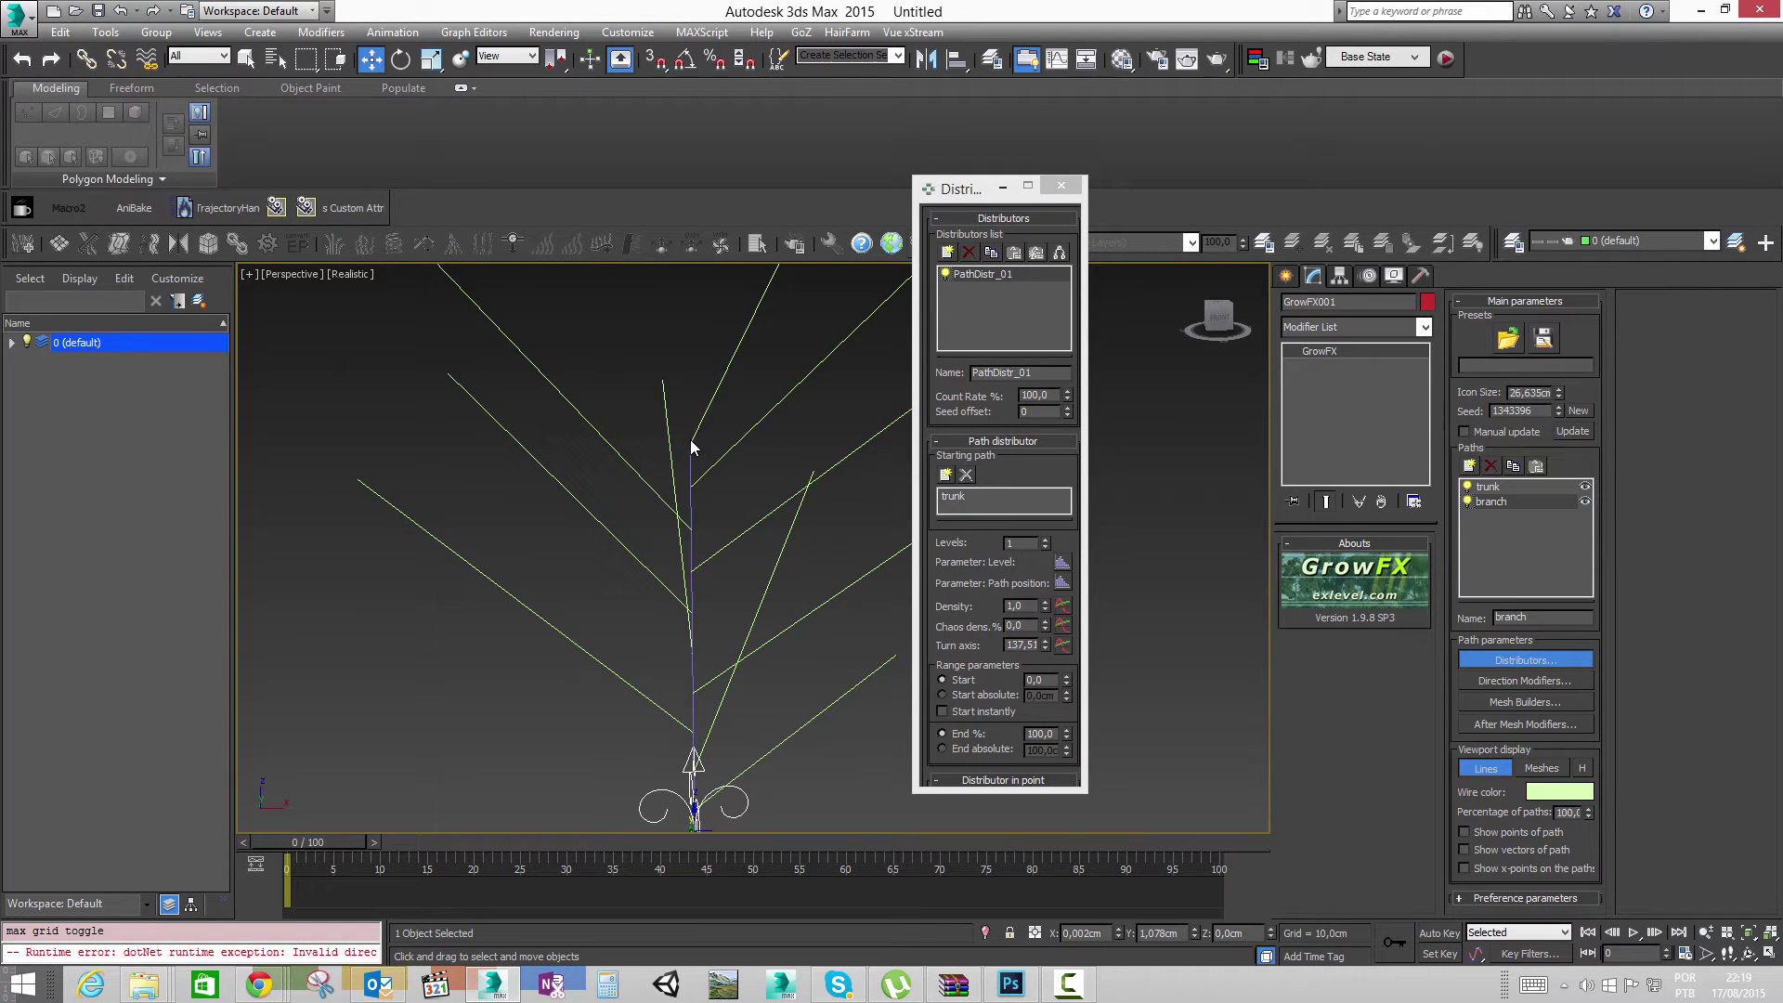
{"action": "middle_click_drag", "start_coordinate": [713, 495], "coordinate": [783, 489], "text": "alt"}
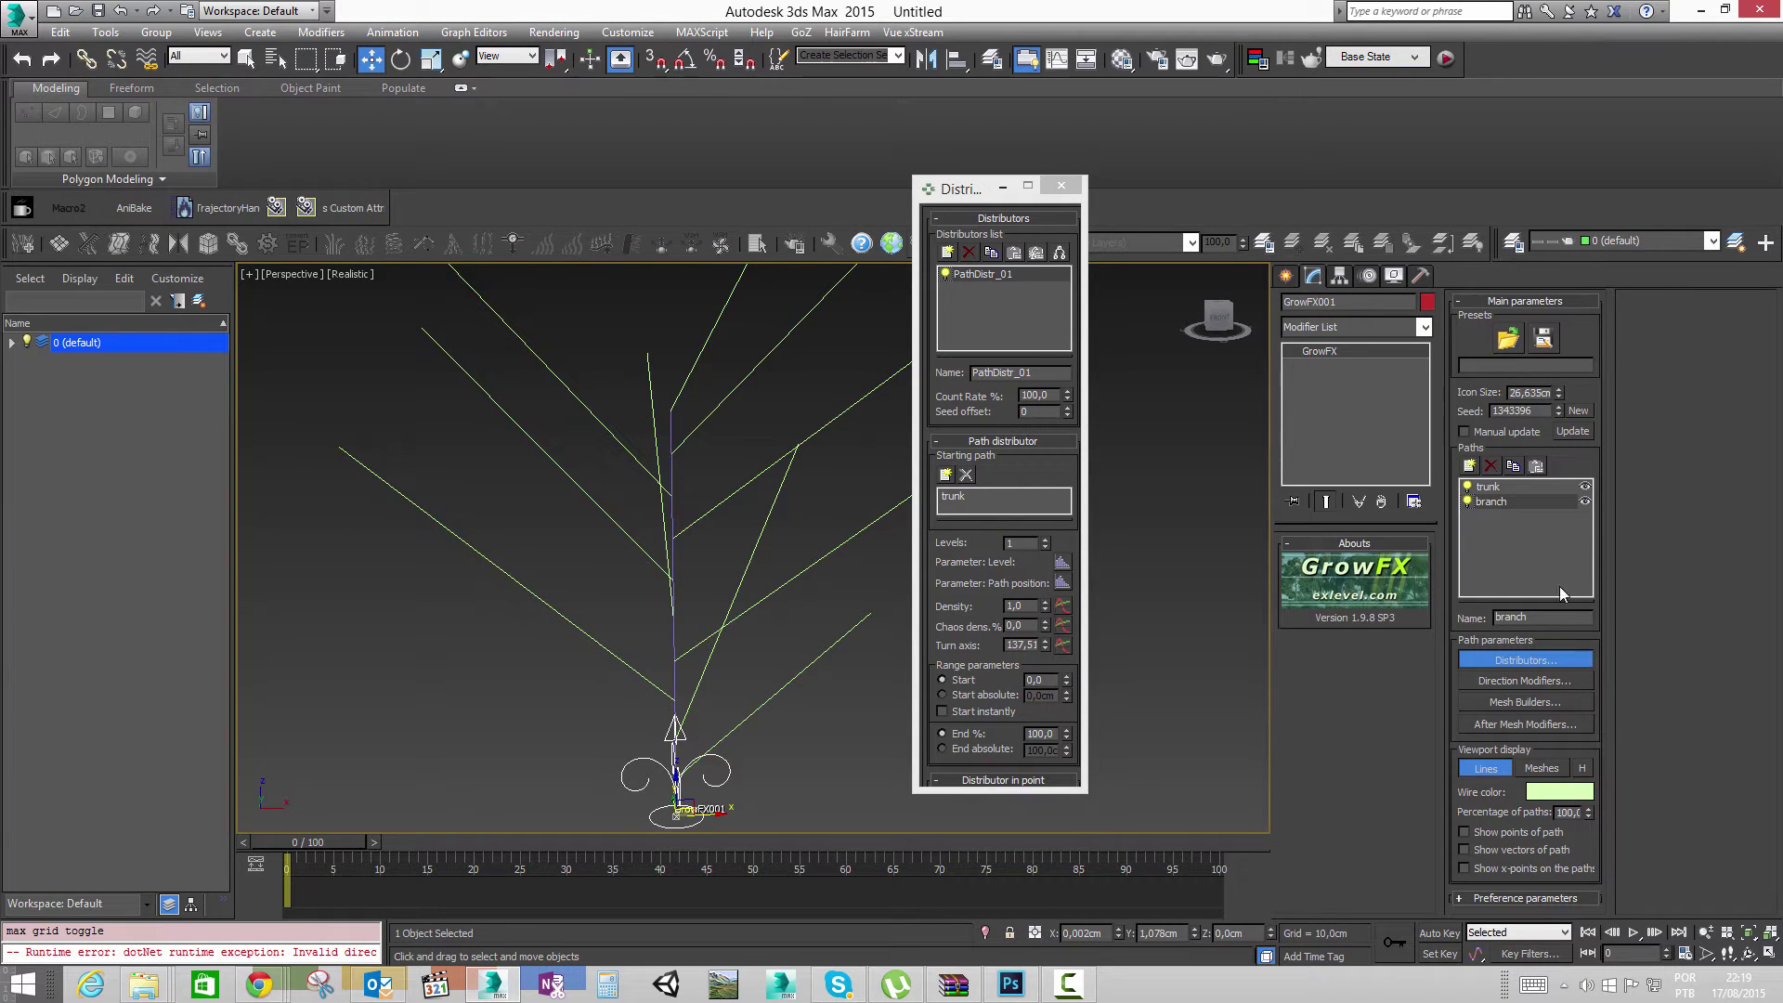
Step: Set the branch path's length to 26 cm and its length chaos to 81 in the direction modifiers
{"action": "left_click", "coordinate": [1548, 684]}
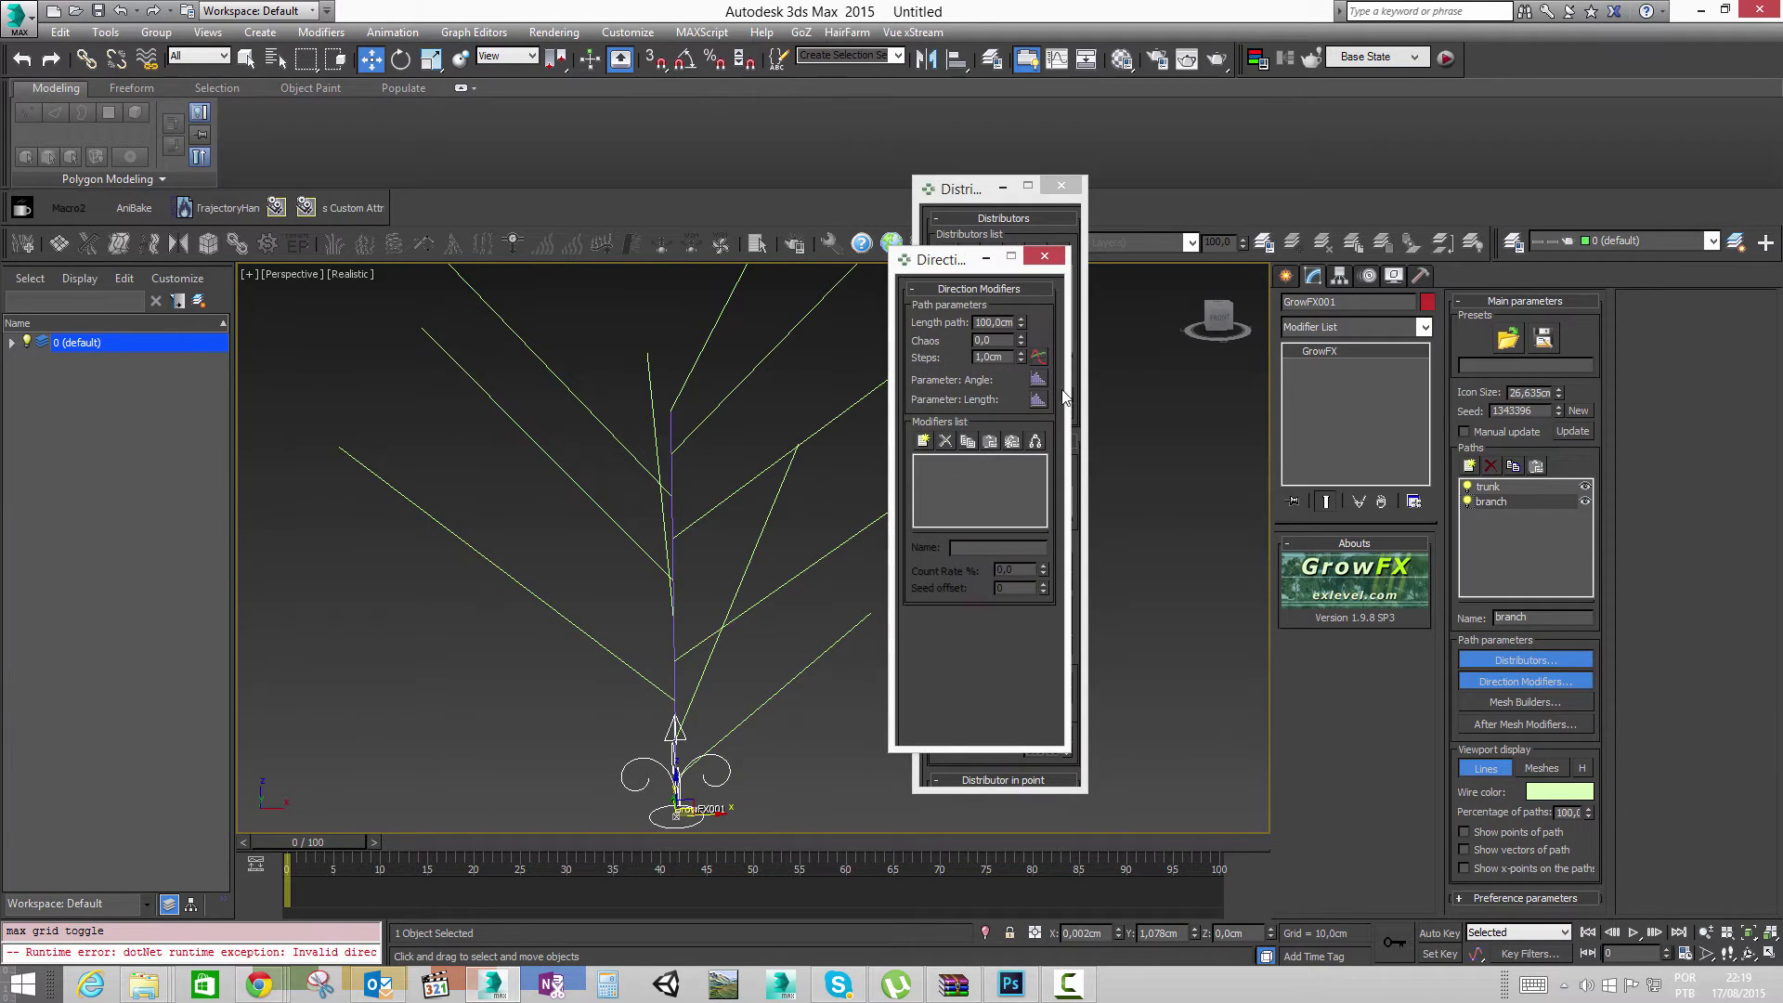
{"action": "left_click_drag", "start_coordinate": [1023, 326], "coordinate": [1018, 282]}
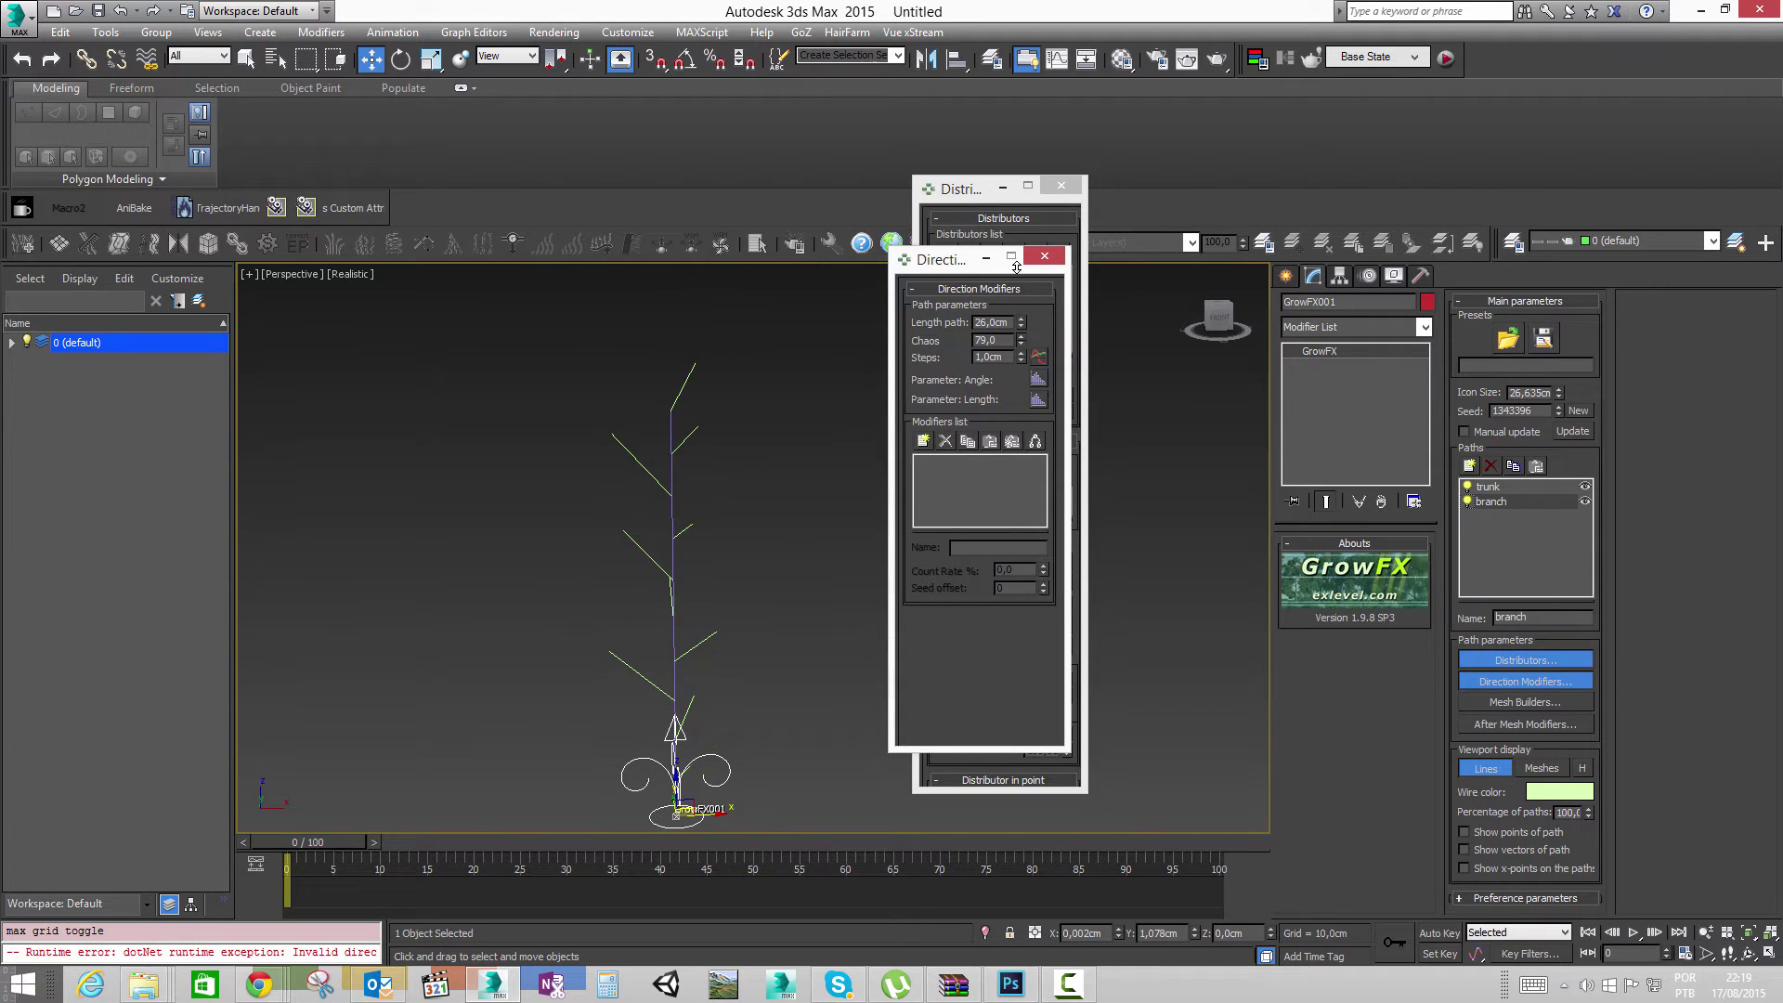
{"action": "middle_click_drag", "start_coordinate": [704, 496], "coordinate": [715, 533], "text": "alt"}
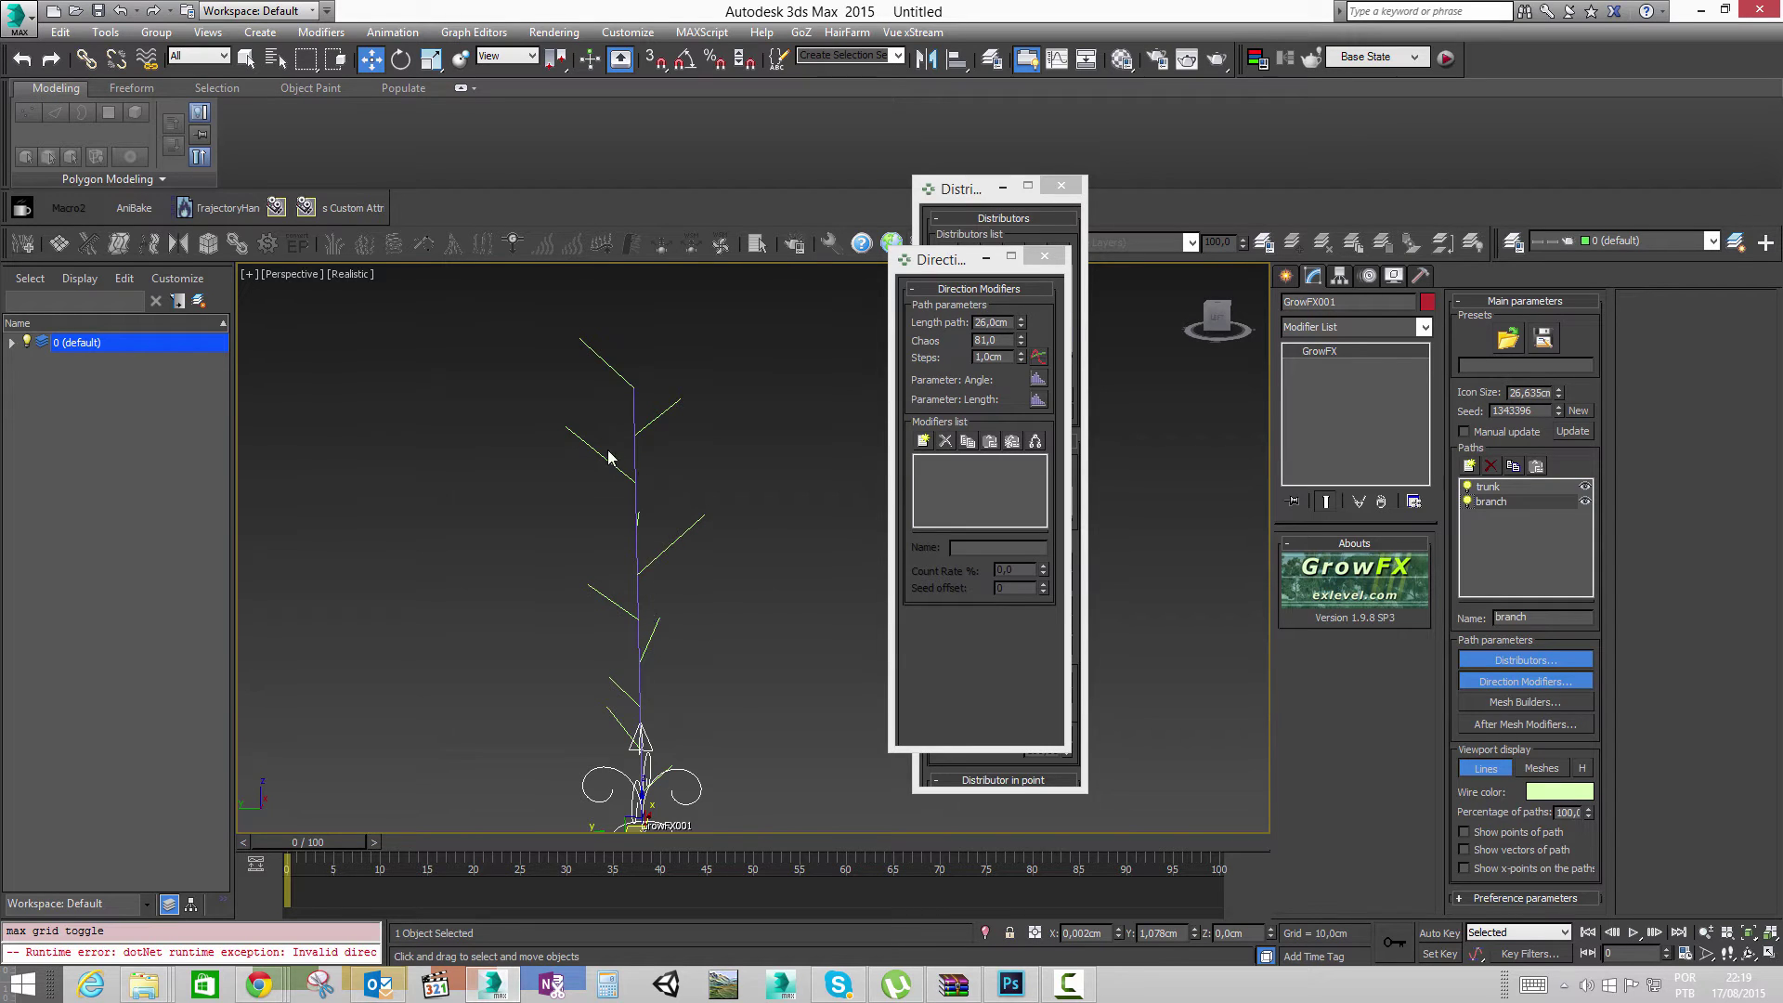
Step: Set the angle bend of the branch path's distributor to 67
{"action": "left_click", "coordinate": [1540, 661]}
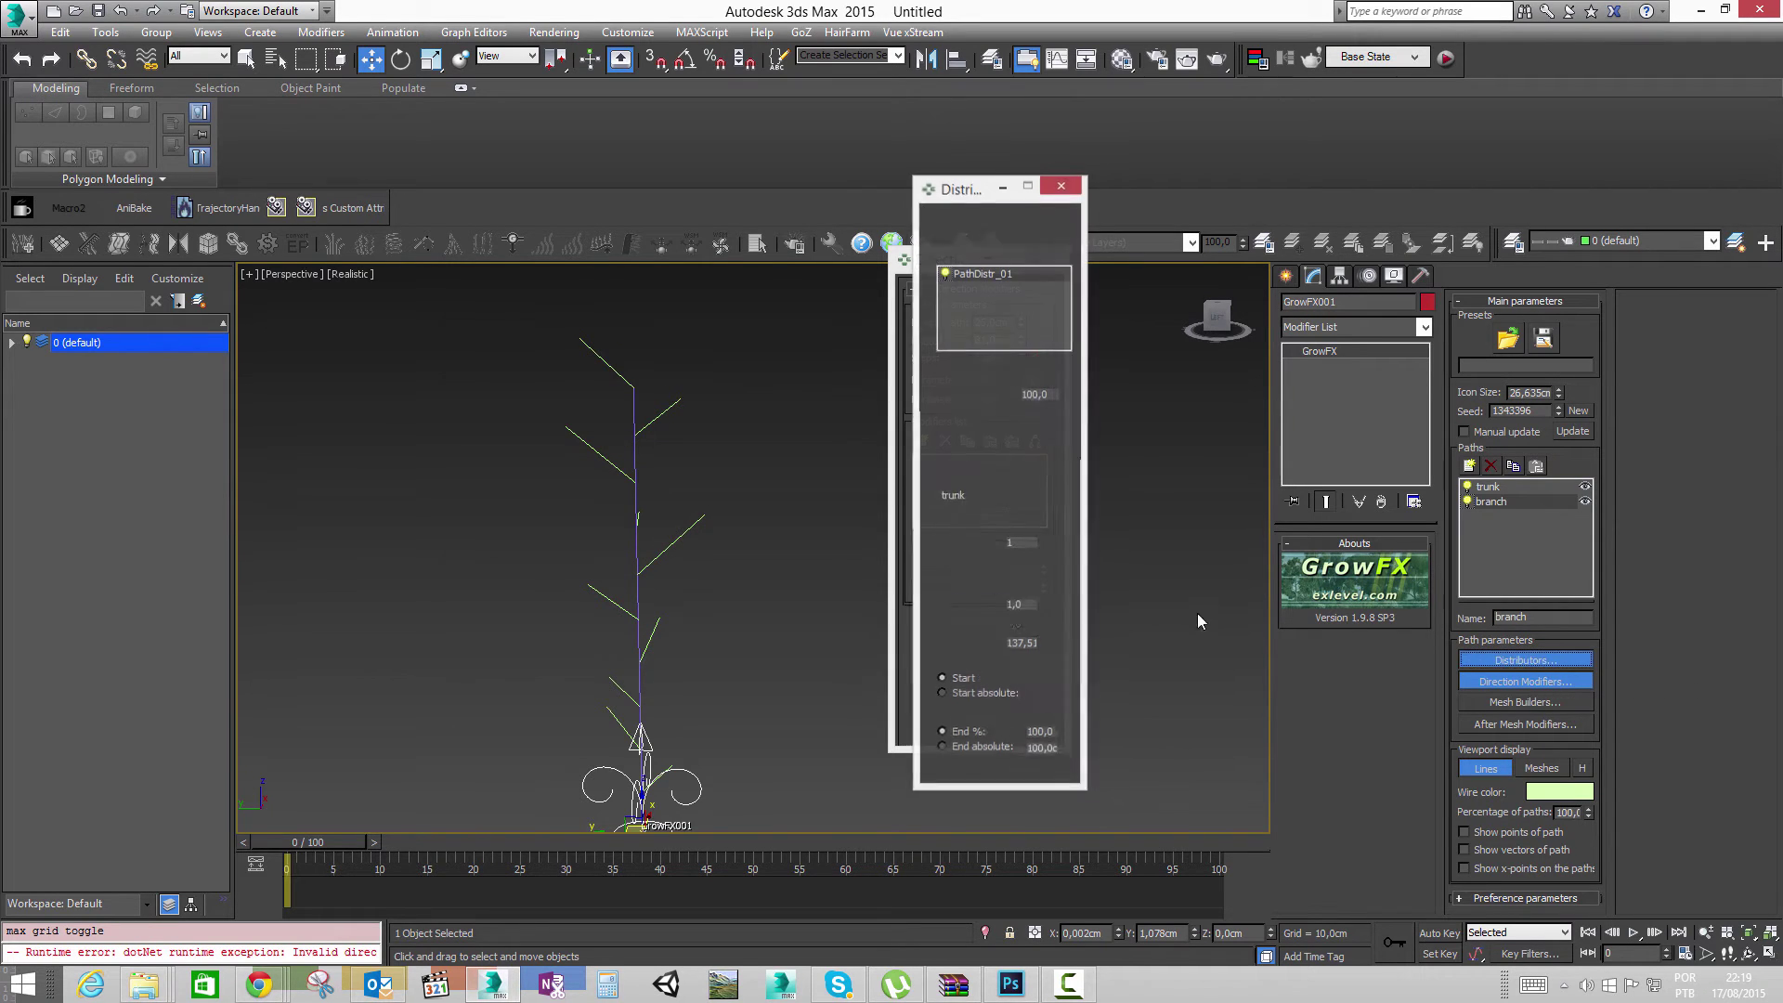
{"action": "left_click_drag", "start_coordinate": [991, 602], "coordinate": [952, 532]}
{"action": "middle_click_drag", "start_coordinate": [695, 572], "coordinate": [662, 569], "text": "alt"}
{"action": "left_click_drag", "start_coordinate": [988, 719], "coordinate": [988, 537]}
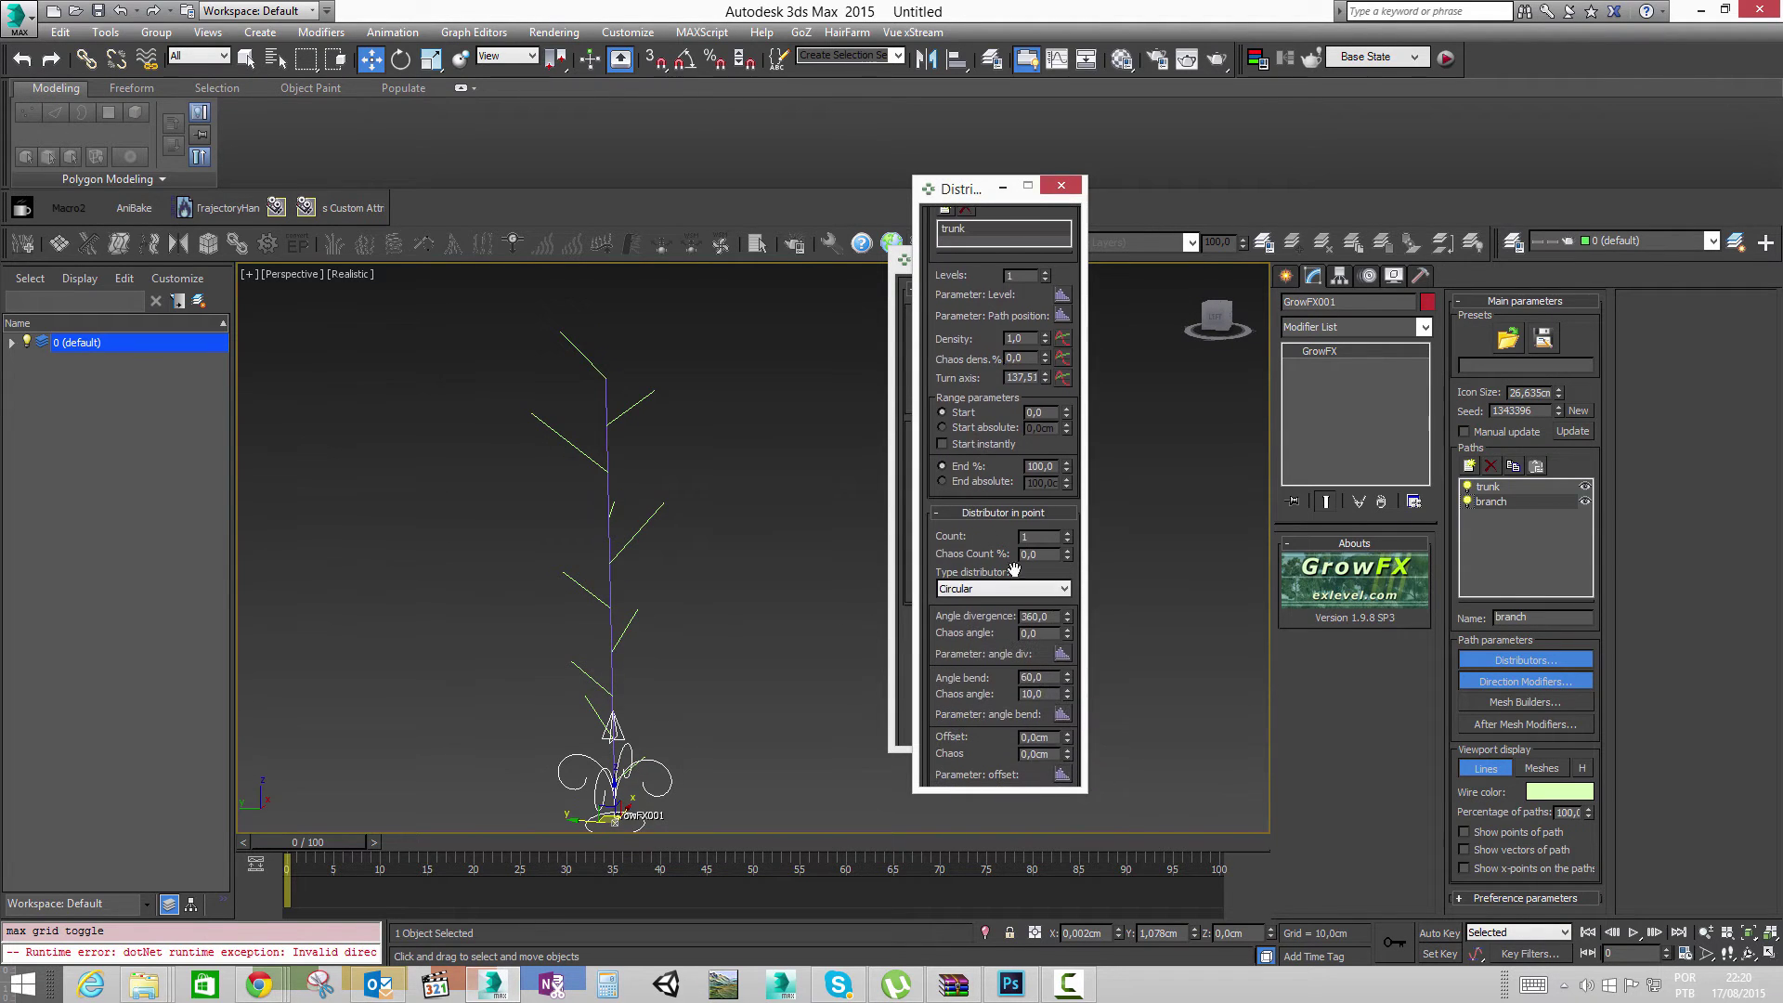
{"action": "mouse_move", "coordinate": [1068, 682]}
{"action": "left_mouse_down"}
{"action": "mouse_move", "coordinate": [1074, 653]}
{"action": "mouse_move", "coordinate": [1069, 674]}
{"action": "left_mouse_up"}
{"action": "middle_click_drag", "start_coordinate": [559, 595], "coordinate": [666, 610], "text": "alt"}
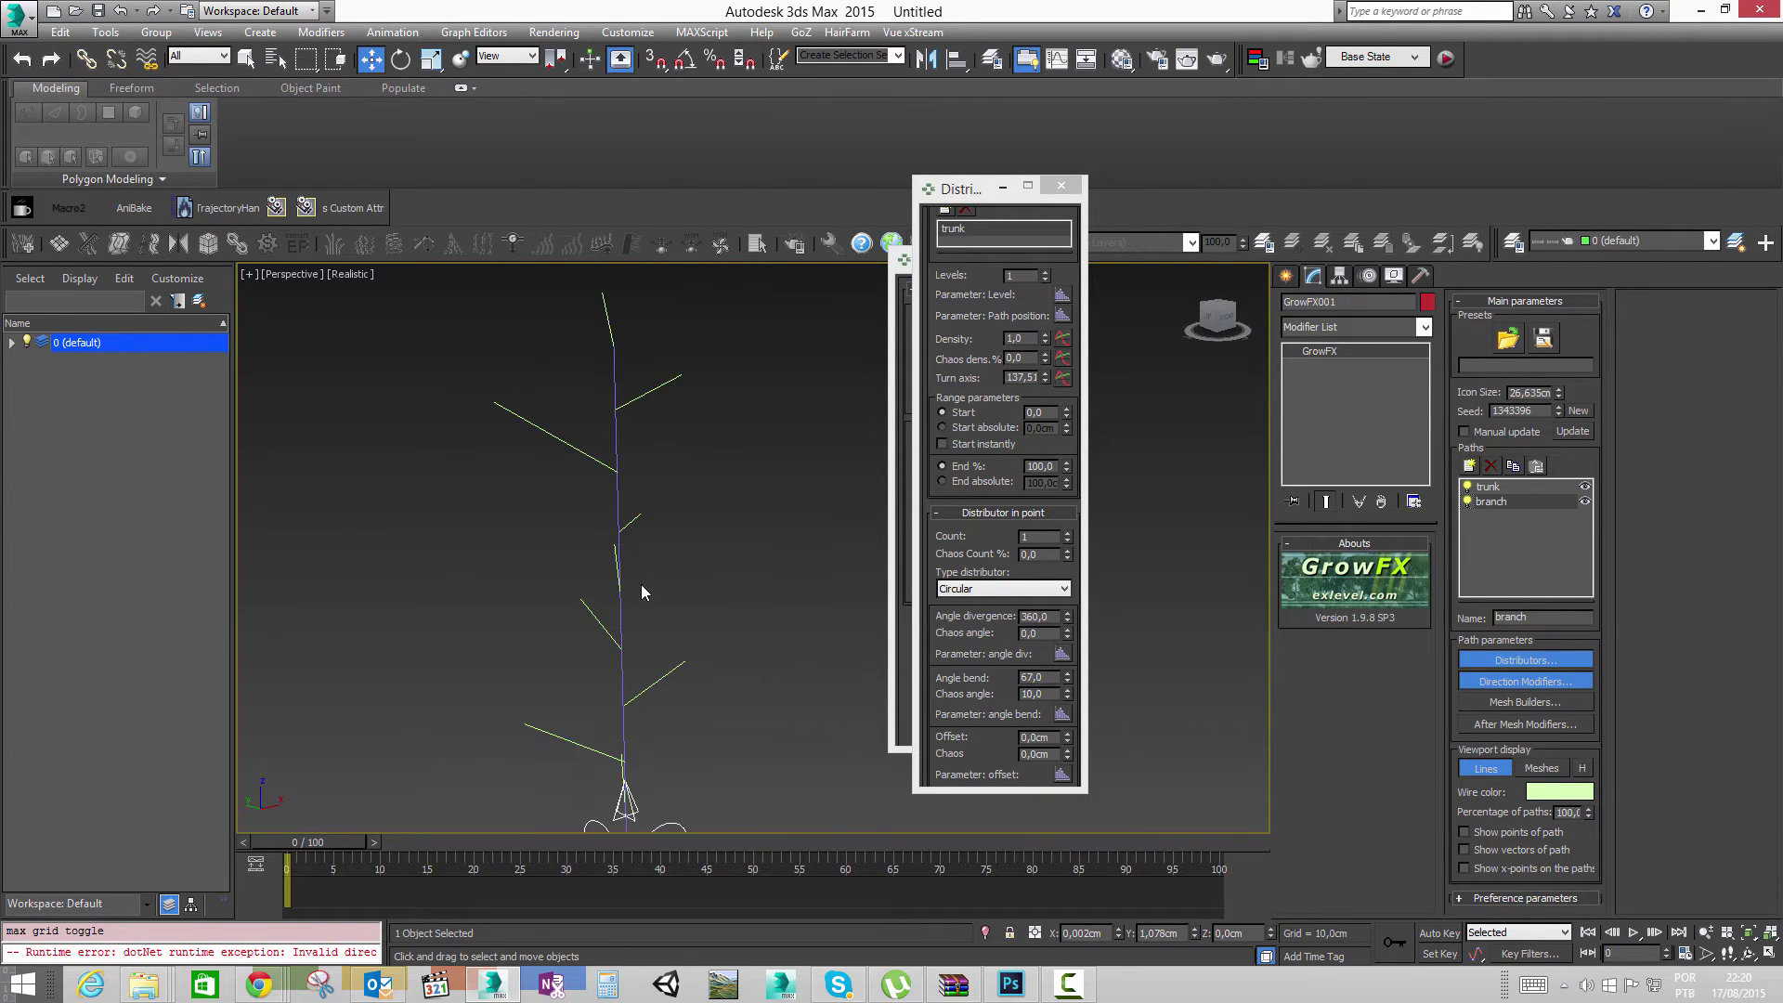
Step: Add a third path to the GrowFX object and name it leagb
{"action": "left_click", "coordinate": [1470, 465]}
{"action": "double_click", "coordinate": [1550, 617]}
{"action": "key", "text": "BackSpace"}
{"action": "type", "text": "leagb"}
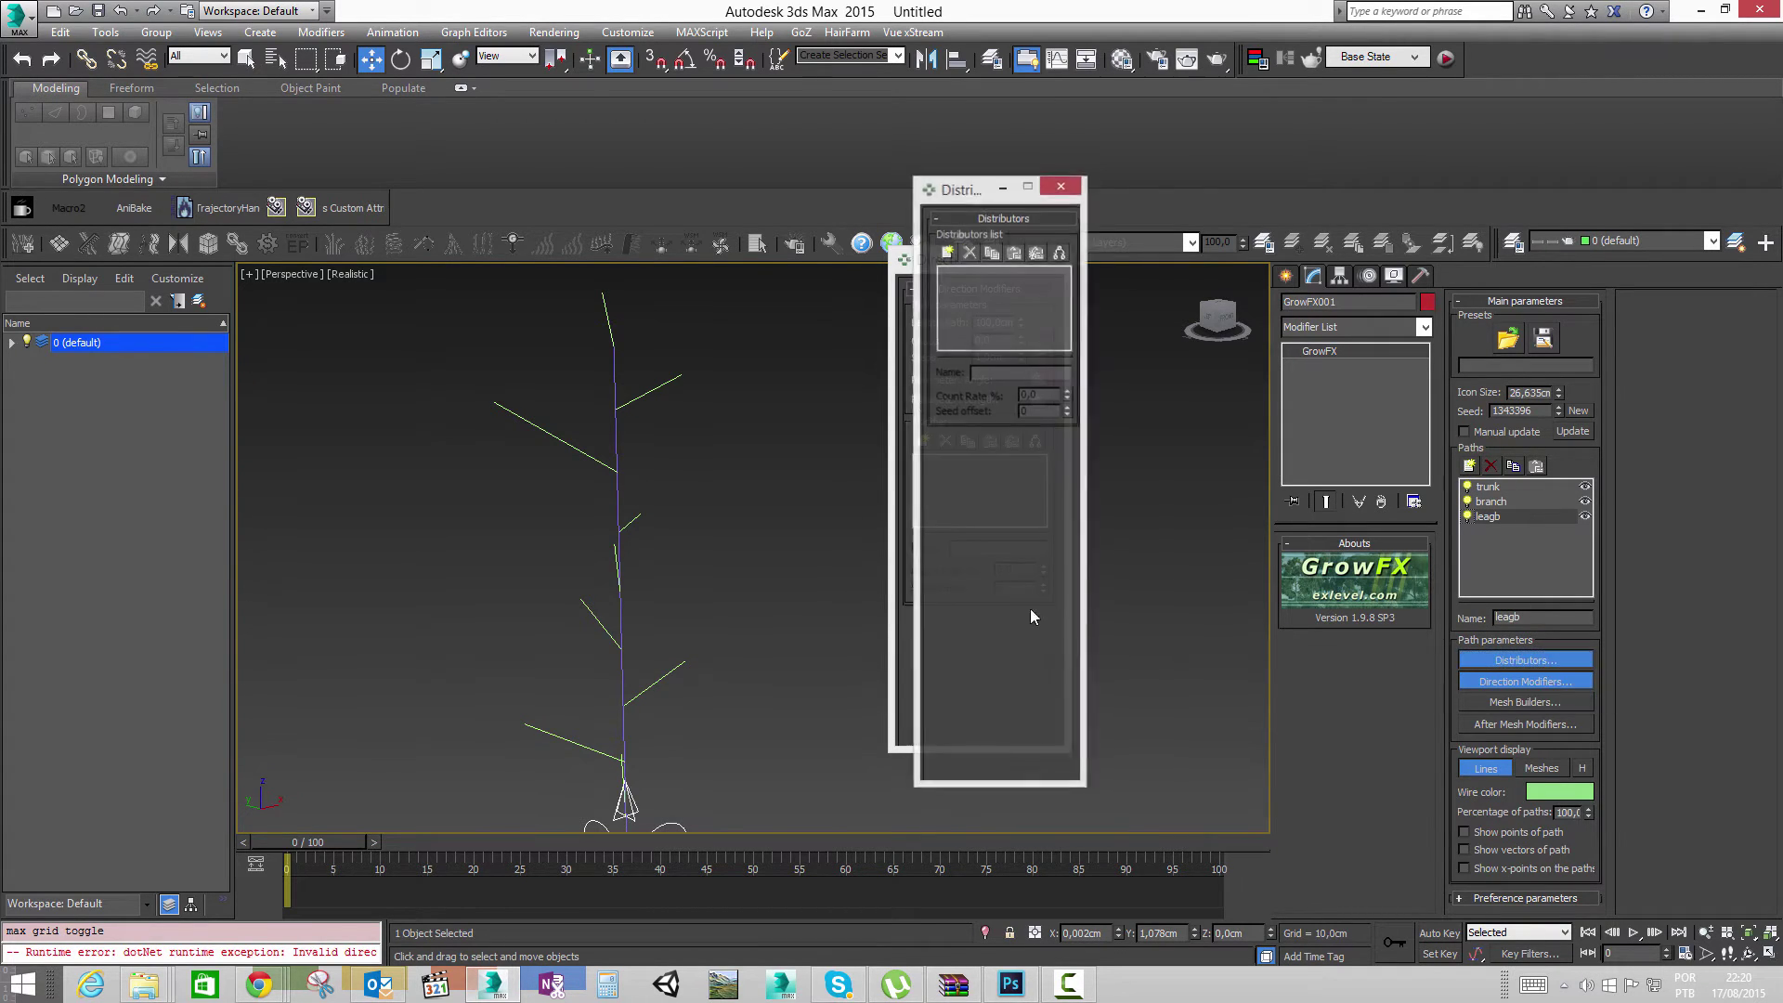
Step: Add a Path position distributor to the leagb path
{"action": "left_click", "coordinate": [945, 254]}
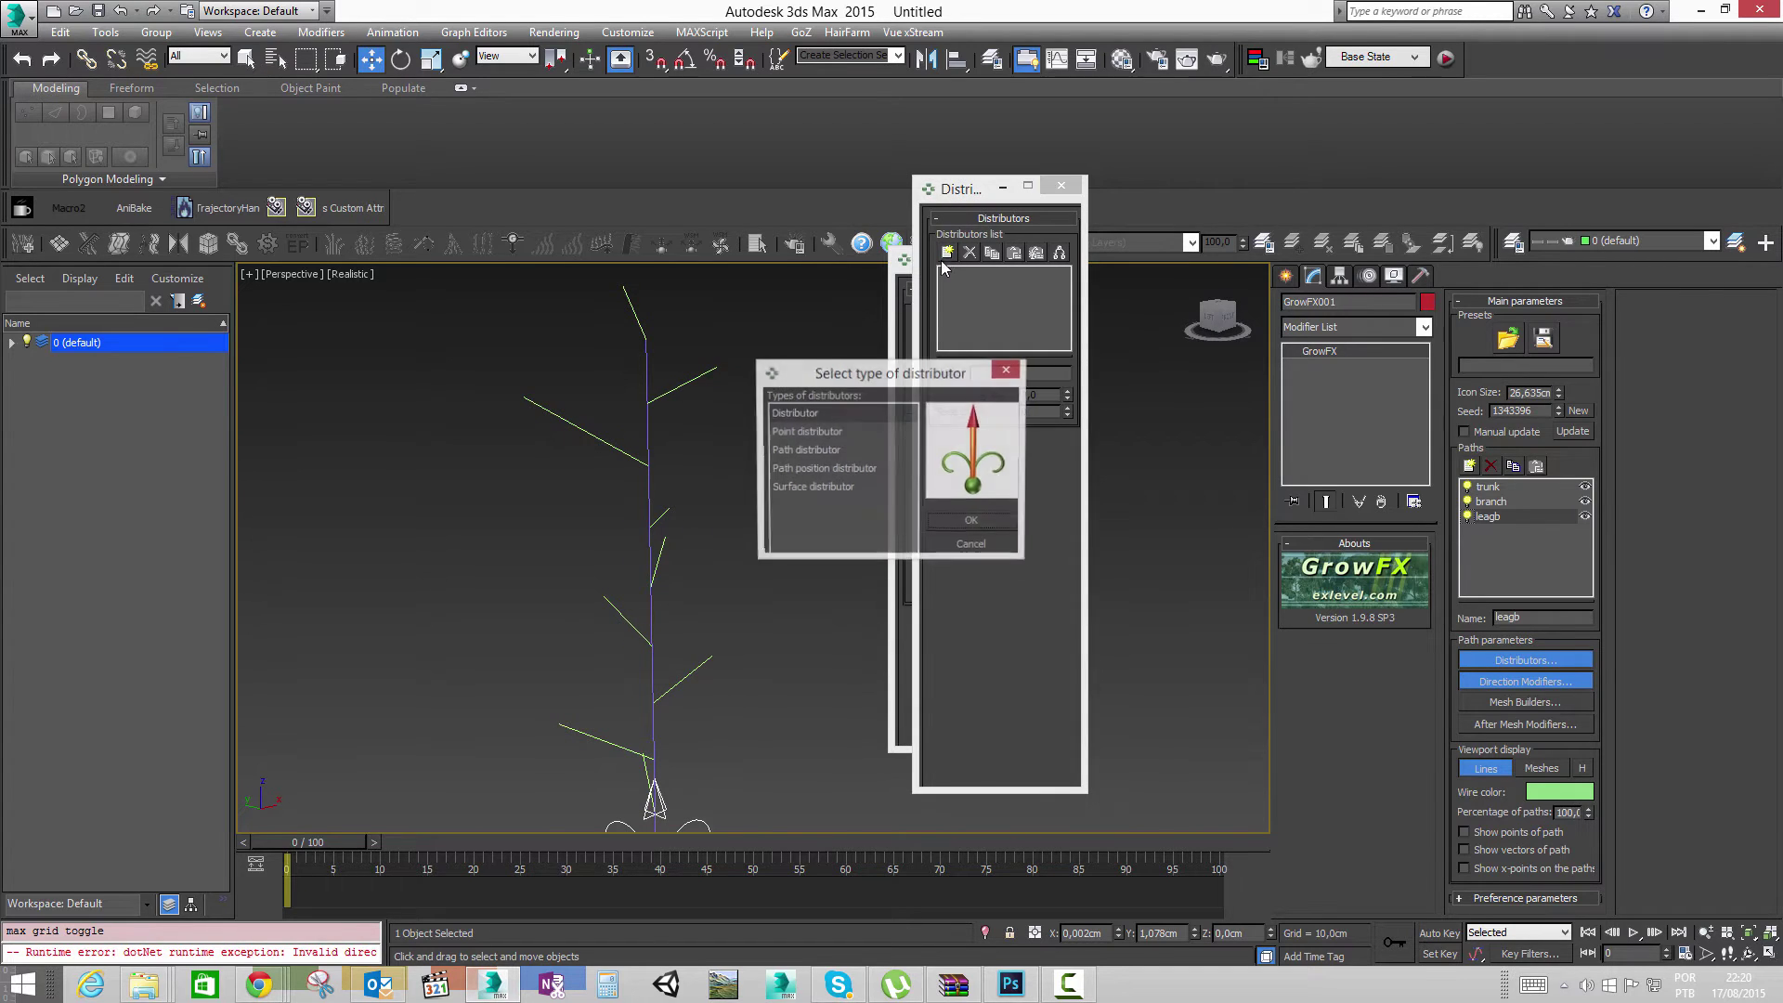
{"action": "left_click", "coordinate": [852, 473]}
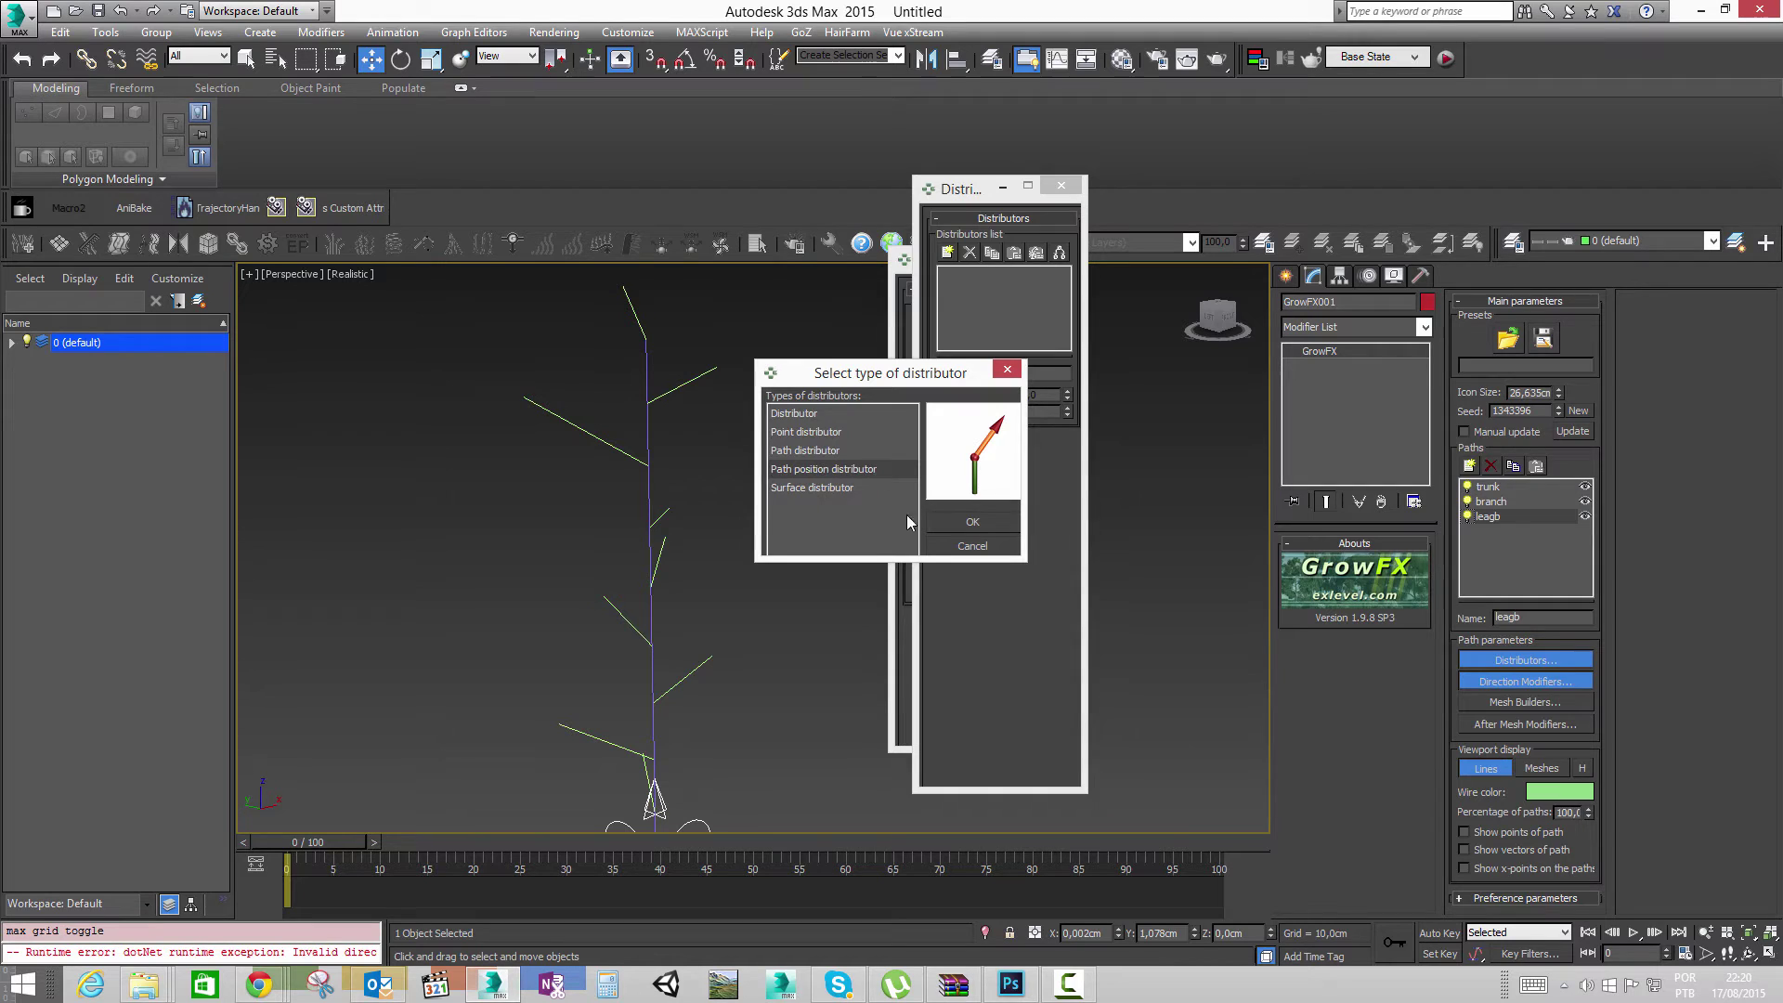
{"action": "left_click", "coordinate": [994, 522]}
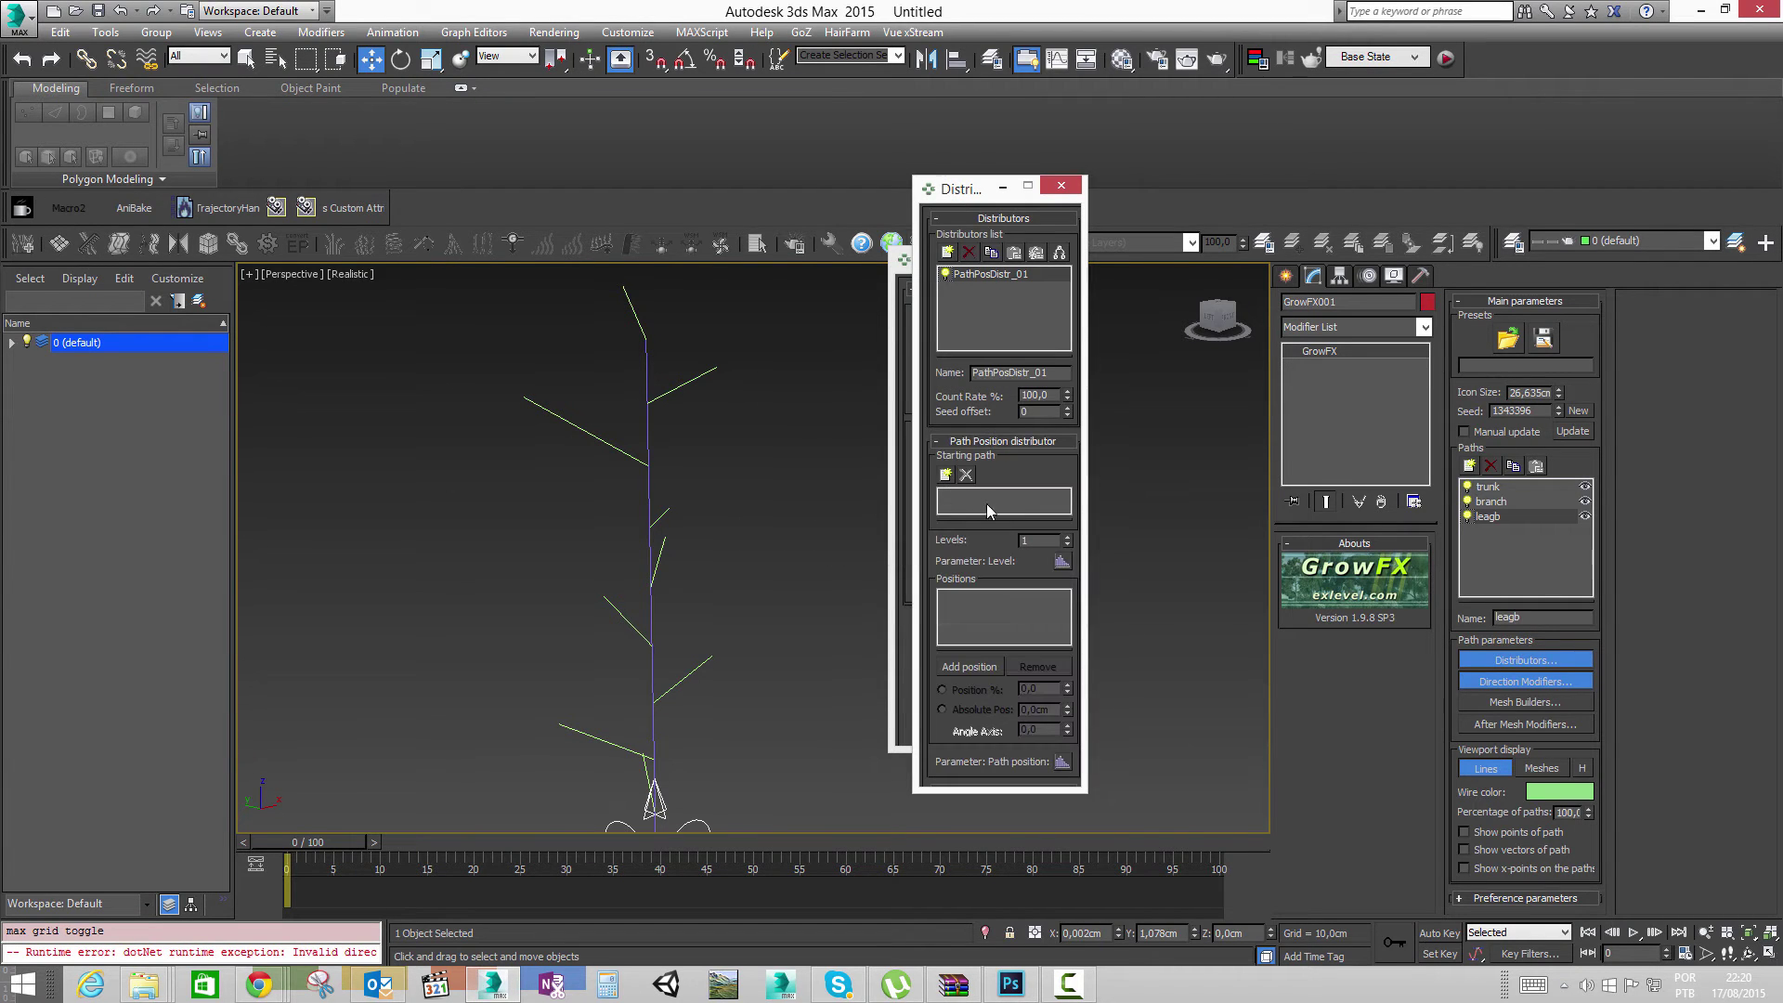
Step: Assign branch as the distributor's starting path and add a position at 100% along it
{"action": "left_click", "coordinate": [945, 474]}
{"action": "left_click", "coordinate": [958, 509]}
{"action": "left_click", "coordinate": [979, 668]}
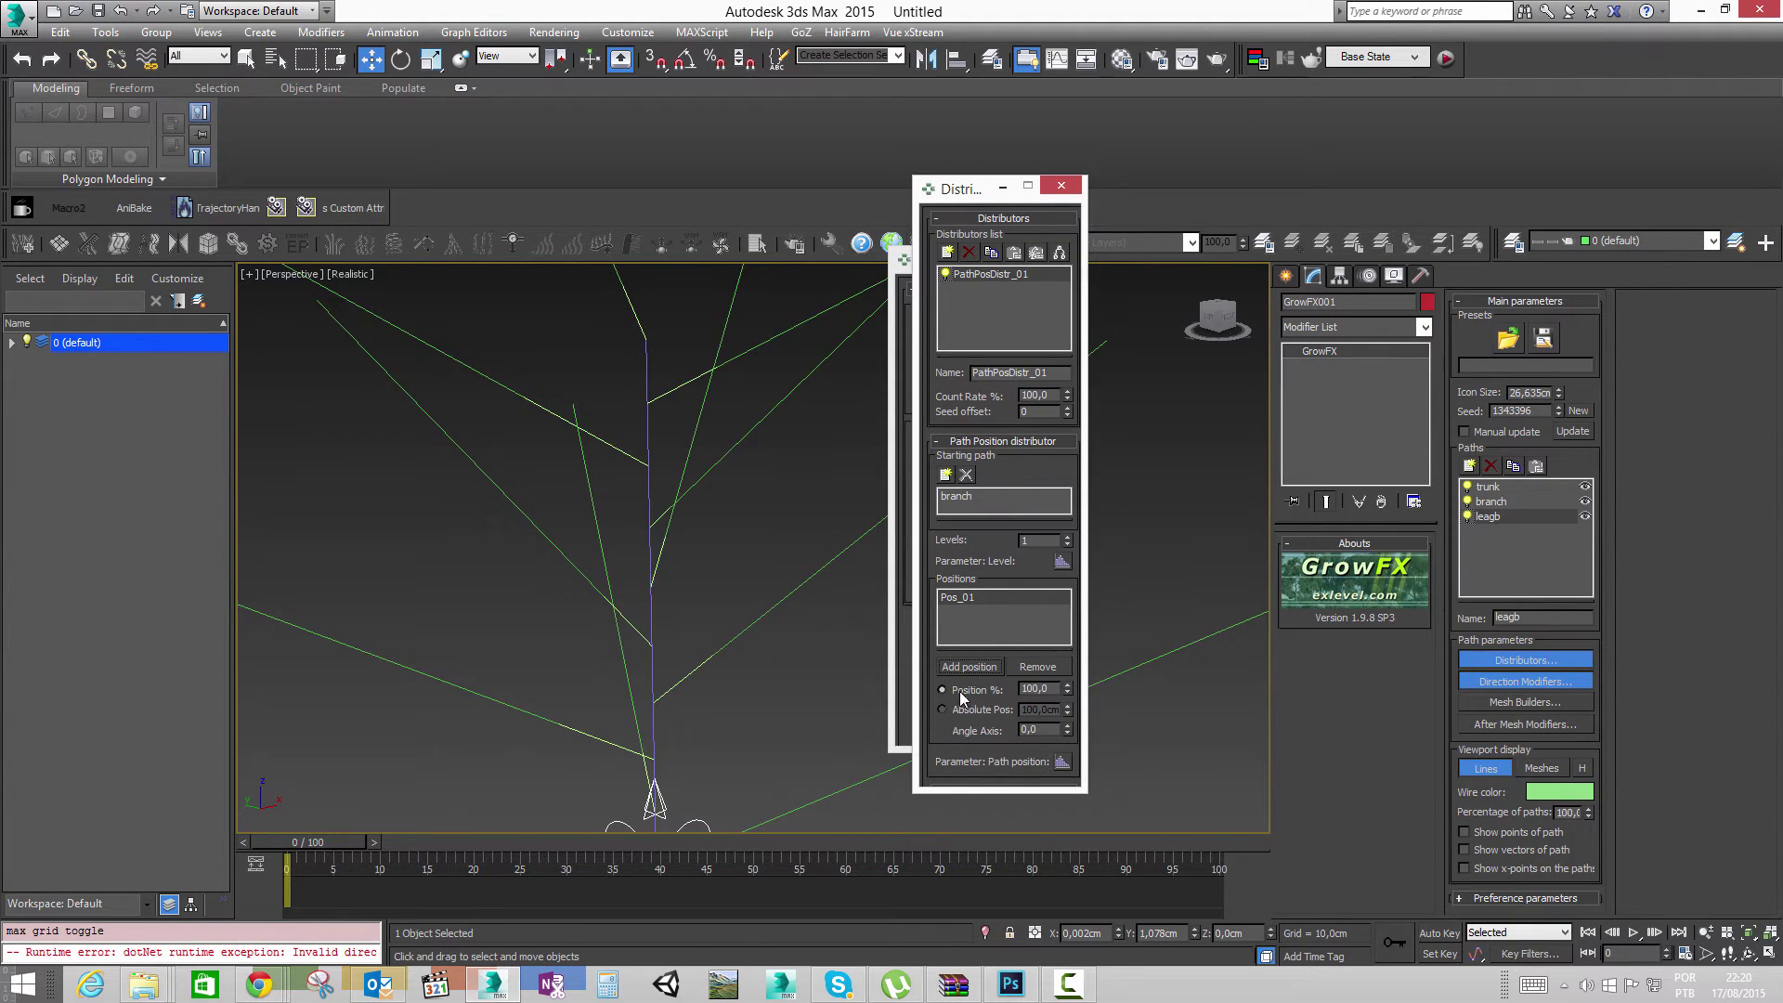
{"action": "left_click_drag", "start_coordinate": [1069, 695], "coordinate": [1045, 655]}
Step: Switch the viewport to wireframe display and change the leagb path's wire color to red
{"action": "key", "text": "F3"}
{"action": "middle_click_drag", "start_coordinate": [697, 479], "coordinate": [742, 681]}
{"action": "left_click", "coordinate": [1559, 792]}
{"action": "left_click", "coordinate": [517, 161]}
{"action": "middle_click_drag", "start_coordinate": [810, 526], "coordinate": [851, 536], "text": "alt"}
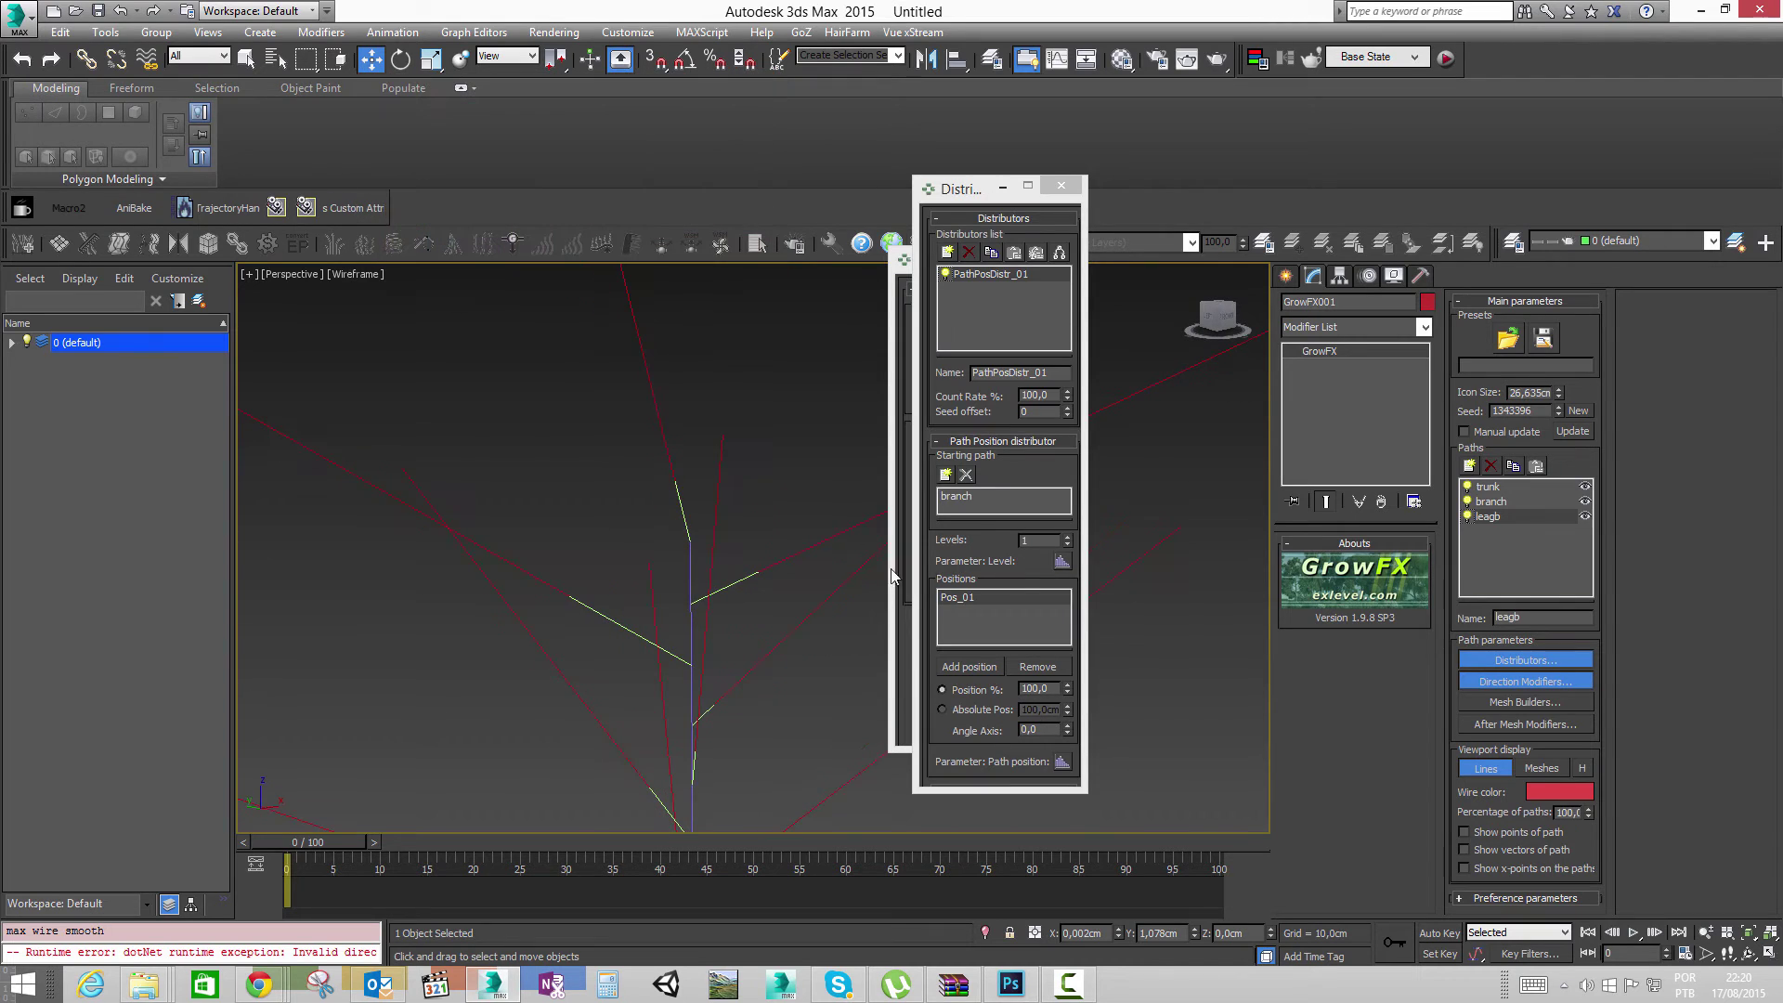
Step: Set the angle bend of the leagb path's distributor to -68
{"action": "scroll", "coordinate": [948, 725], "scroll_direction": "down", "scroll_amount": 10}
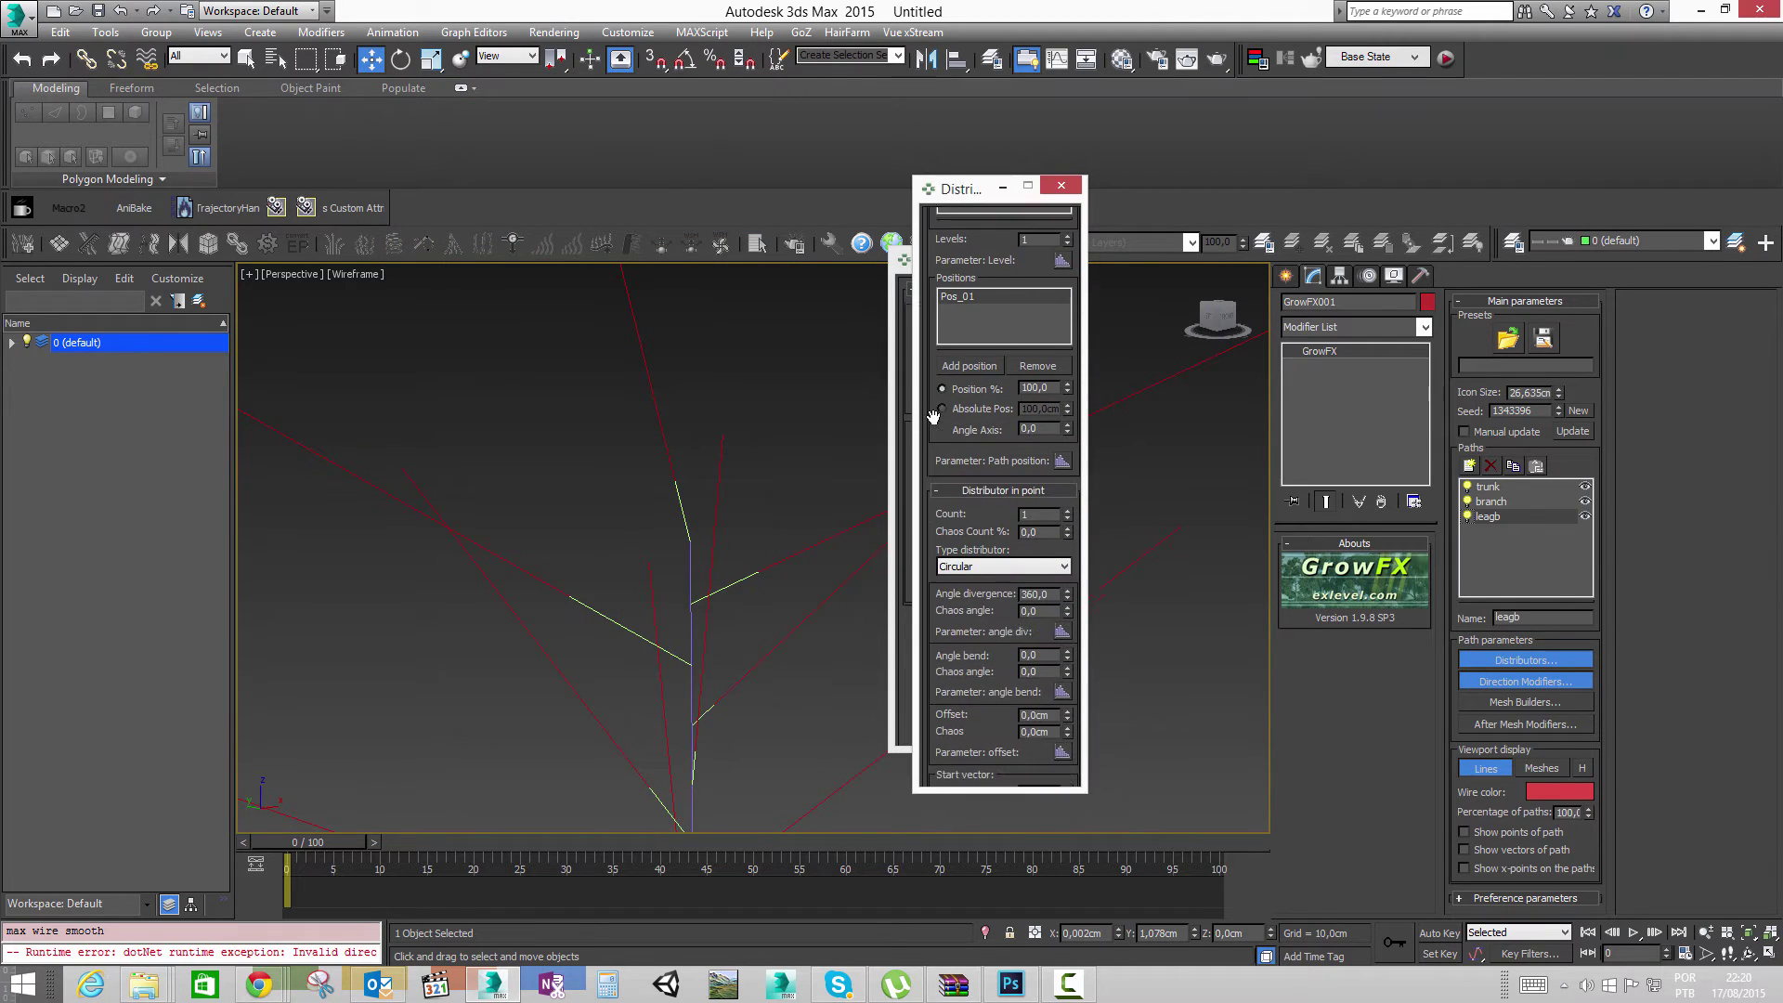
{"action": "scroll", "coordinate": [975, 730], "scroll_direction": "down", "scroll_amount": 3}
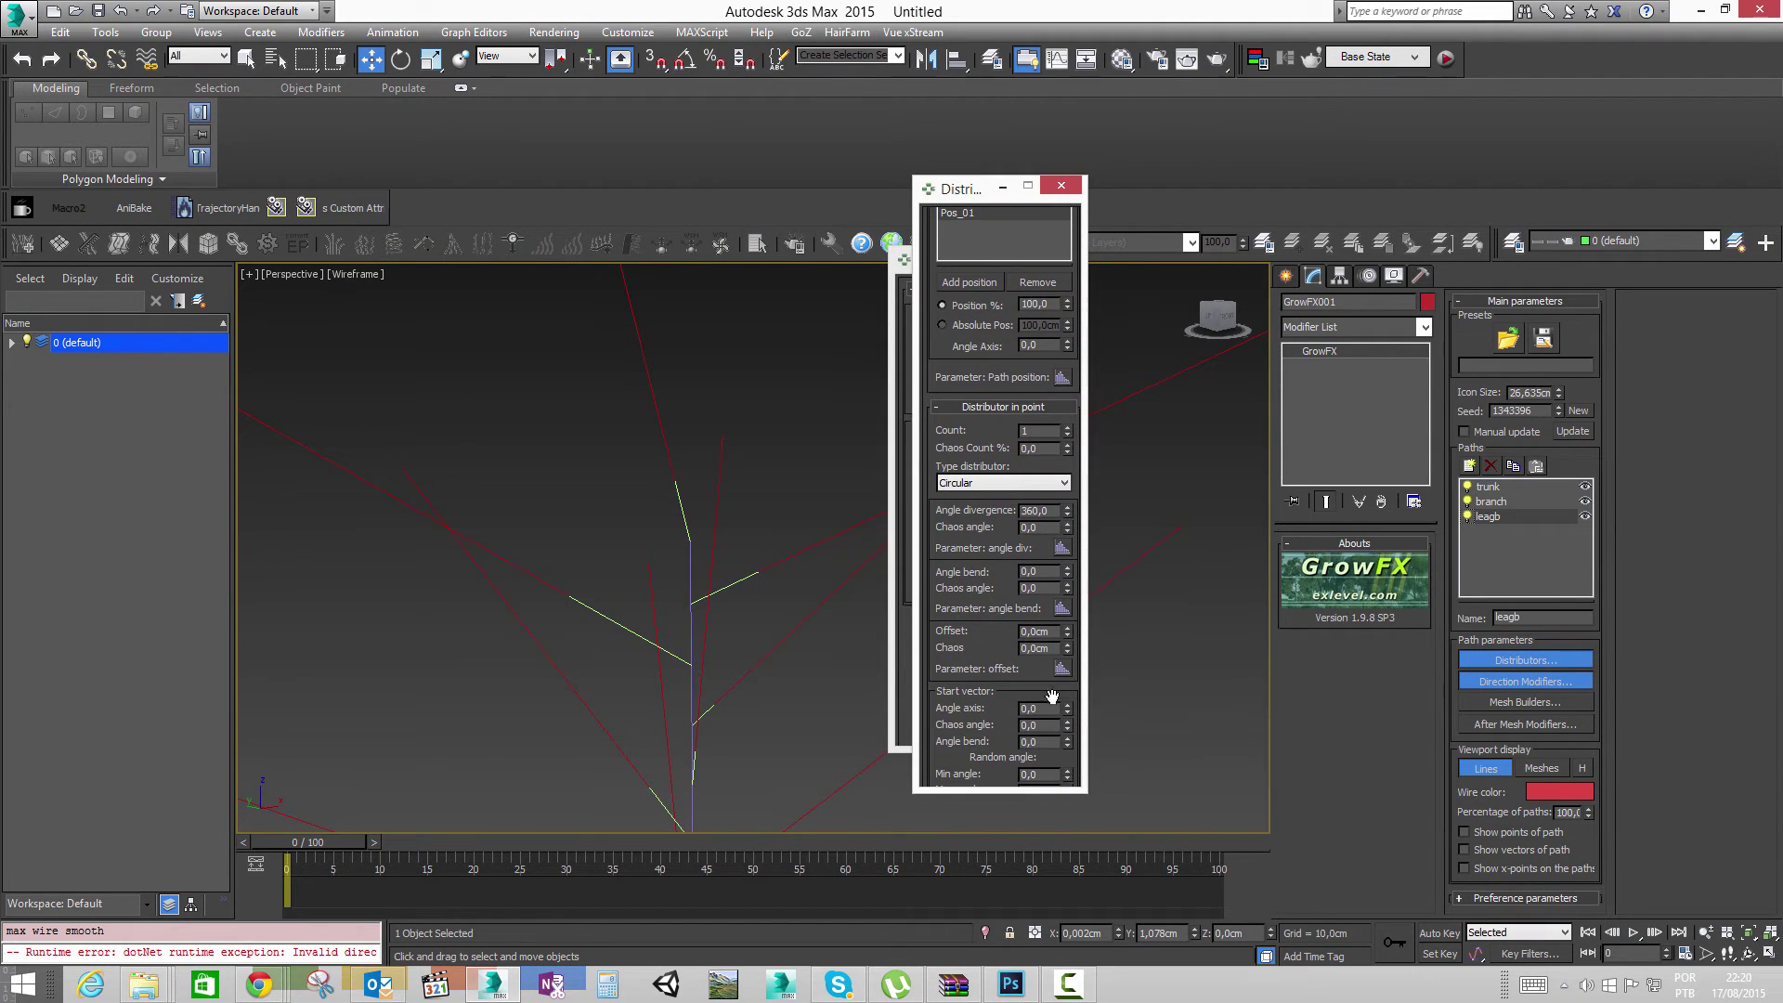
{"action": "left_click", "coordinate": [1068, 576]}
{"action": "scroll", "coordinate": [964, 457], "scroll_direction": "up", "scroll_amount": 9}
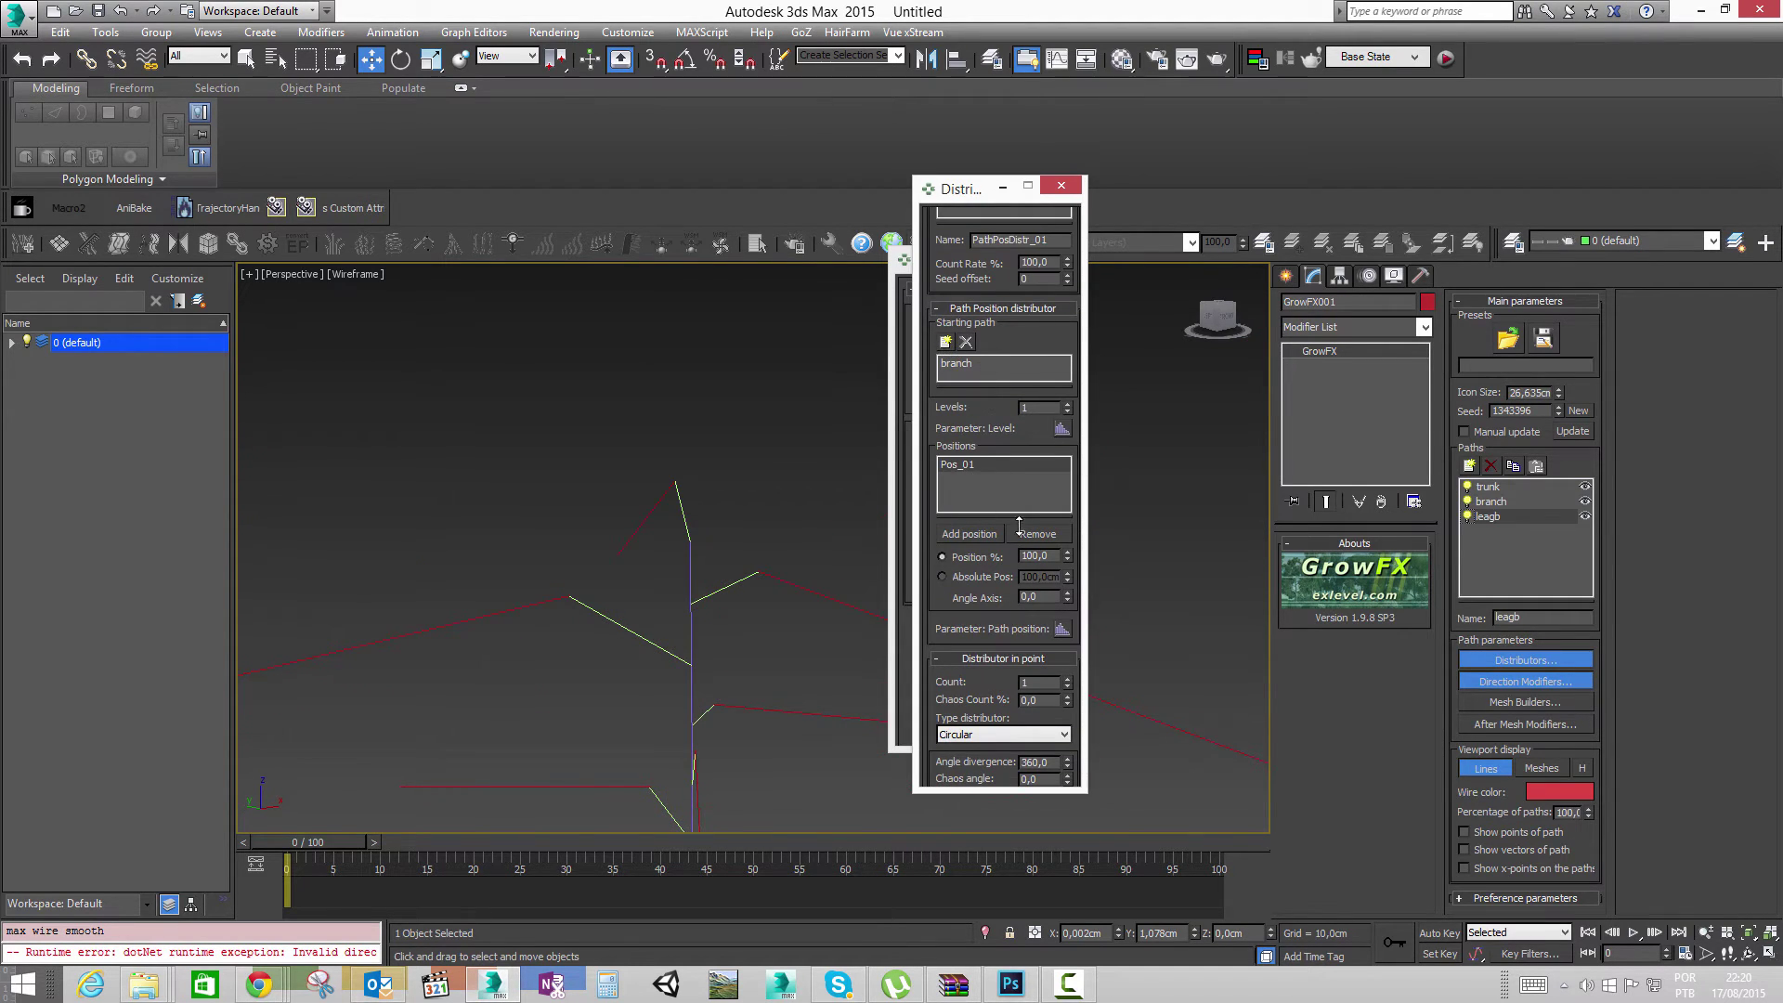
{"action": "left_click_drag", "start_coordinate": [1062, 661], "coordinate": [1024, 663]}
{"action": "scroll", "coordinate": [733, 399], "scroll_direction": "down", "scroll_amount": 5}
{"action": "middle_click_drag", "start_coordinate": [711, 435], "coordinate": [712, 506]}
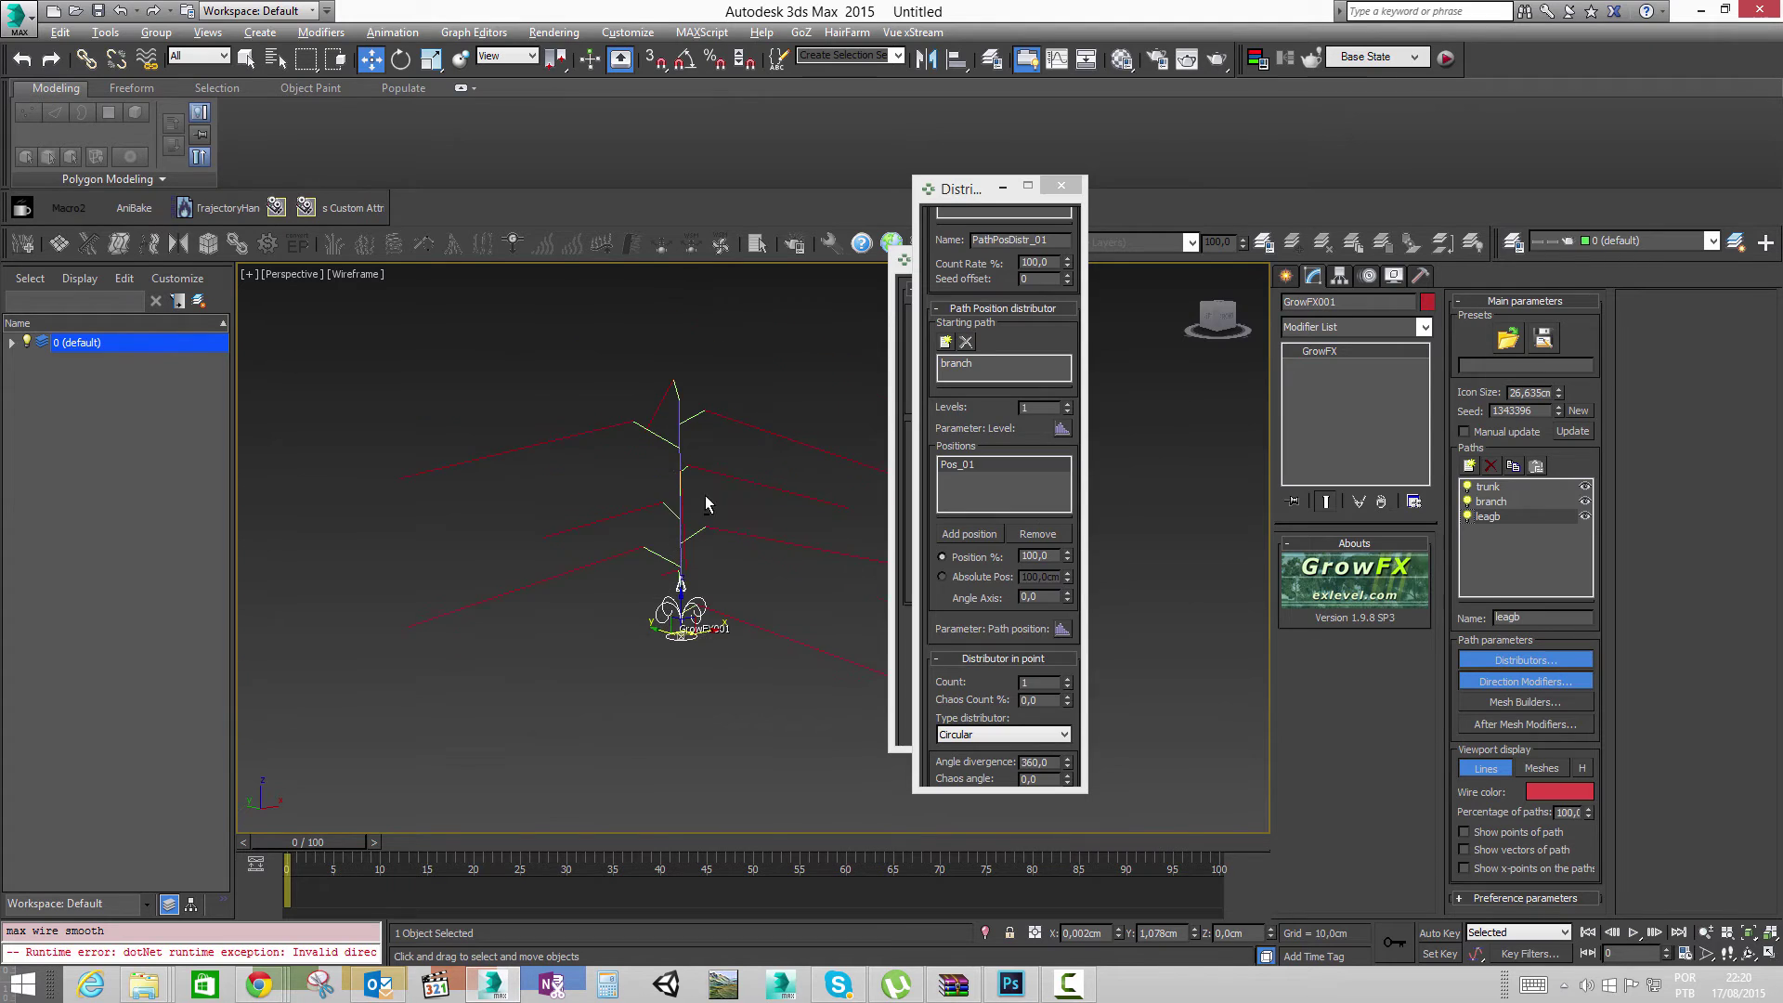
{"action": "left_click_drag", "start_coordinate": [964, 605], "coordinate": [957, 390]}
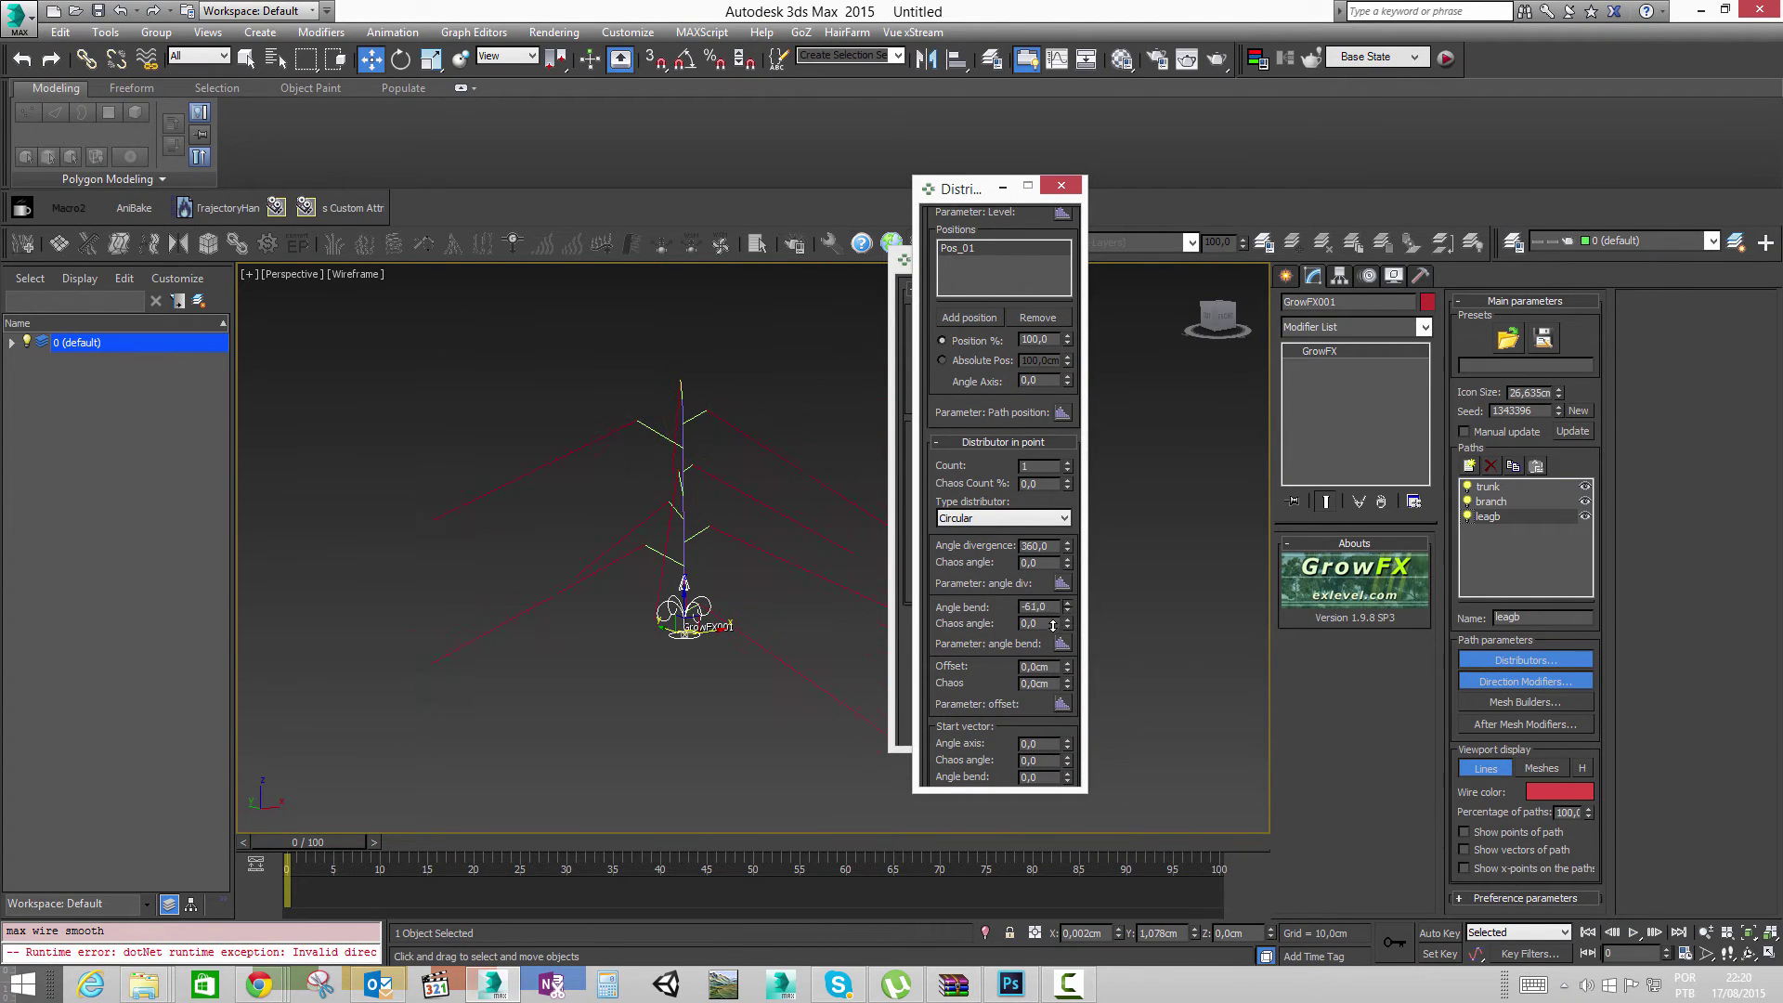
{"action": "left_click_drag", "start_coordinate": [1053, 621], "coordinate": [1053, 628]}
{"action": "middle_click_drag", "start_coordinate": [816, 591], "coordinate": [886, 607], "text": "alt"}
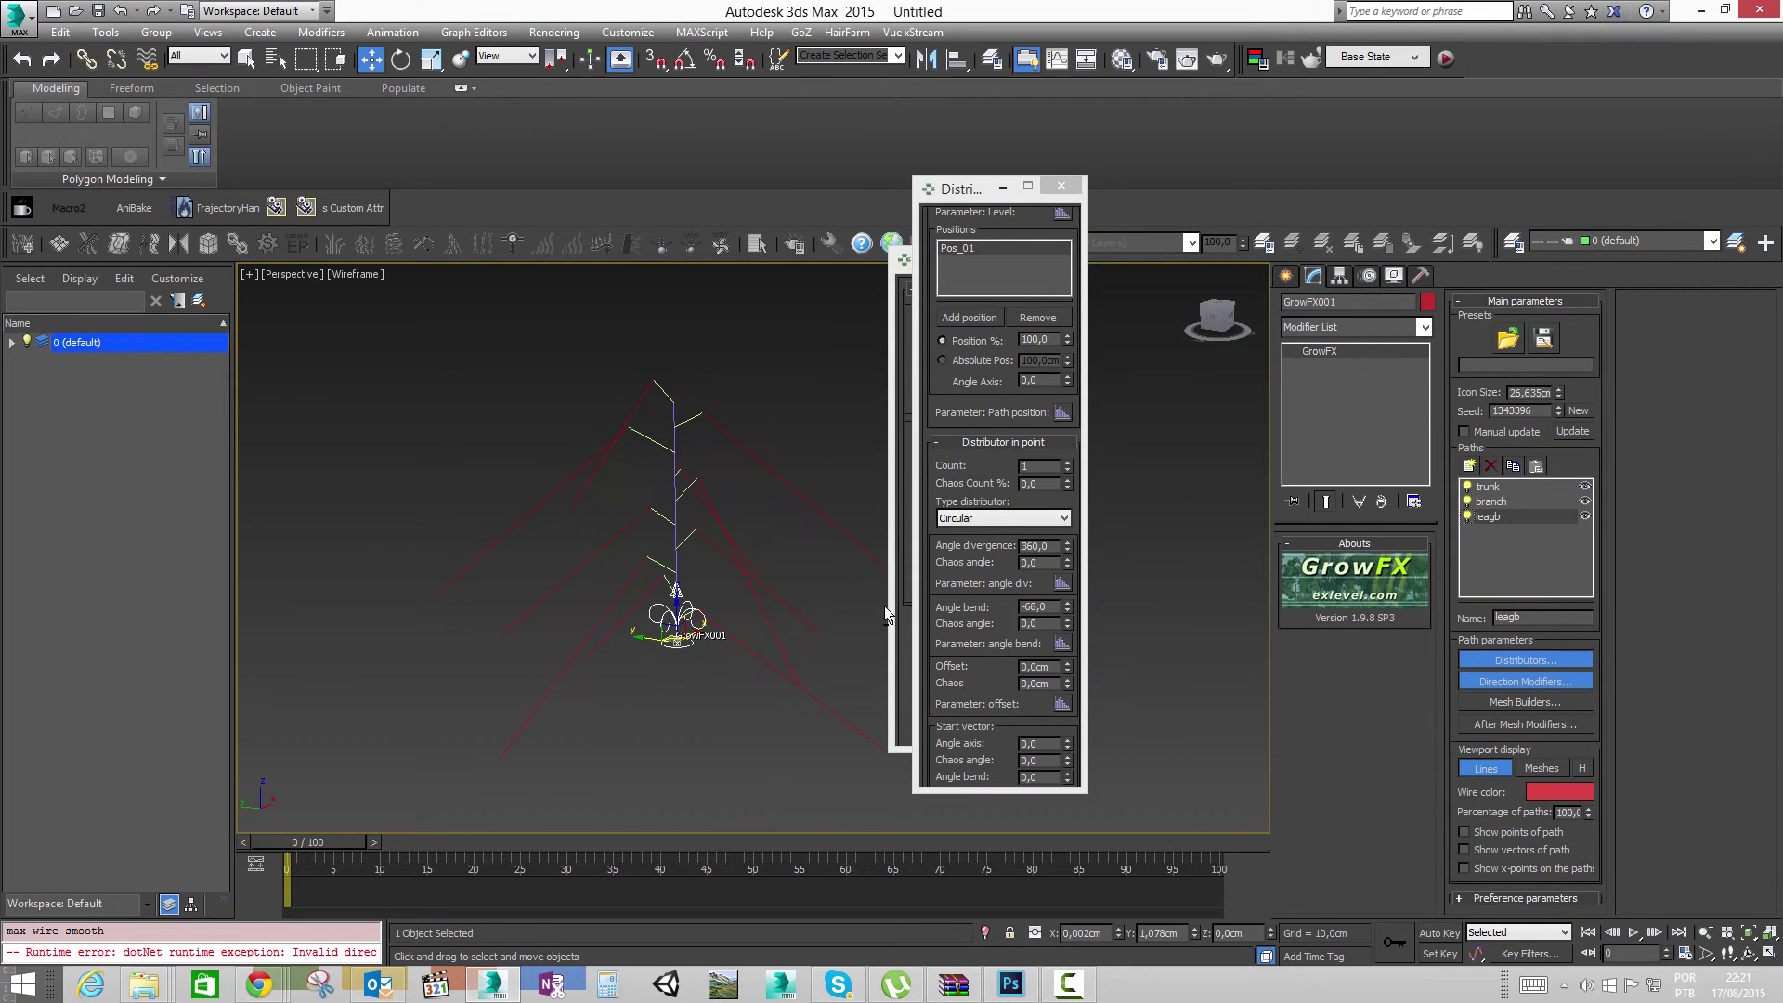
Step: Open the leagb path's mesh builders and direction modifiers, and set its path length to 21 cm
{"action": "left_click", "coordinate": [1552, 703]}
{"action": "left_click", "coordinate": [1527, 680]}
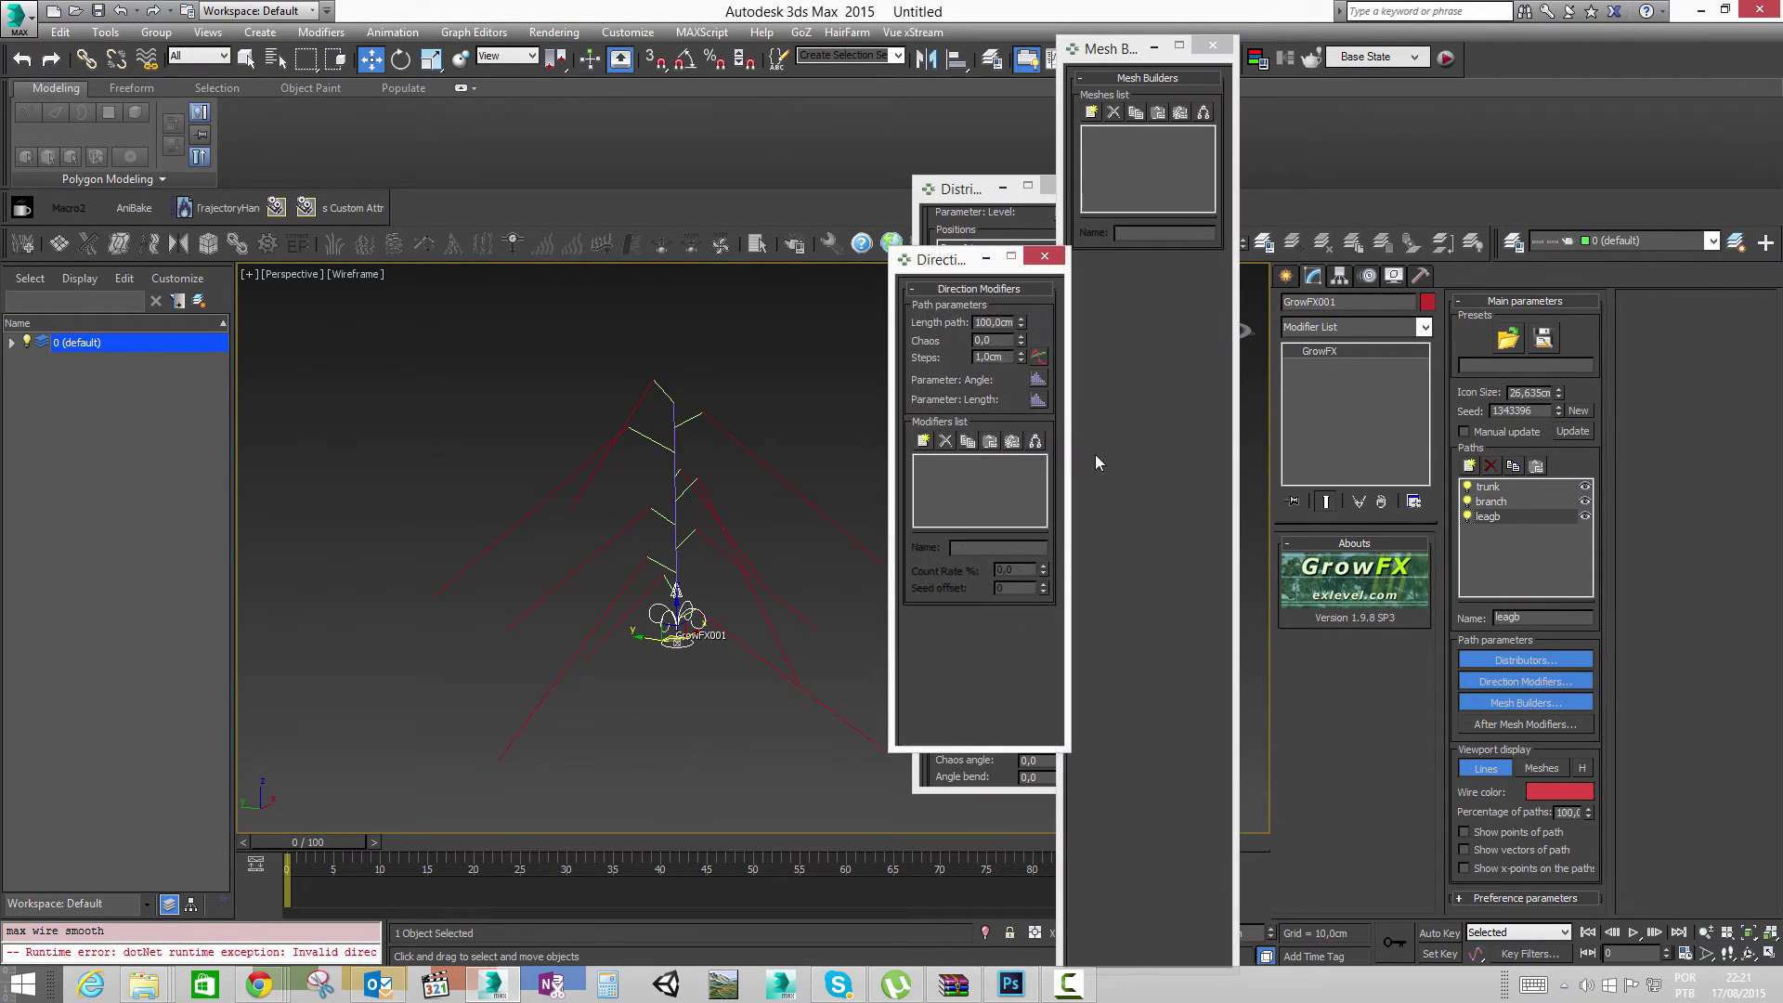
{"action": "left_click_drag", "start_coordinate": [1021, 322], "coordinate": [1009, 366]}
{"action": "scroll", "coordinate": [548, 436], "scroll_direction": "up", "scroll_amount": 5}
{"action": "scroll", "coordinate": [640, 509], "scroll_direction": "down", "scroll_amount": 5}
{"action": "key", "text": "z"}
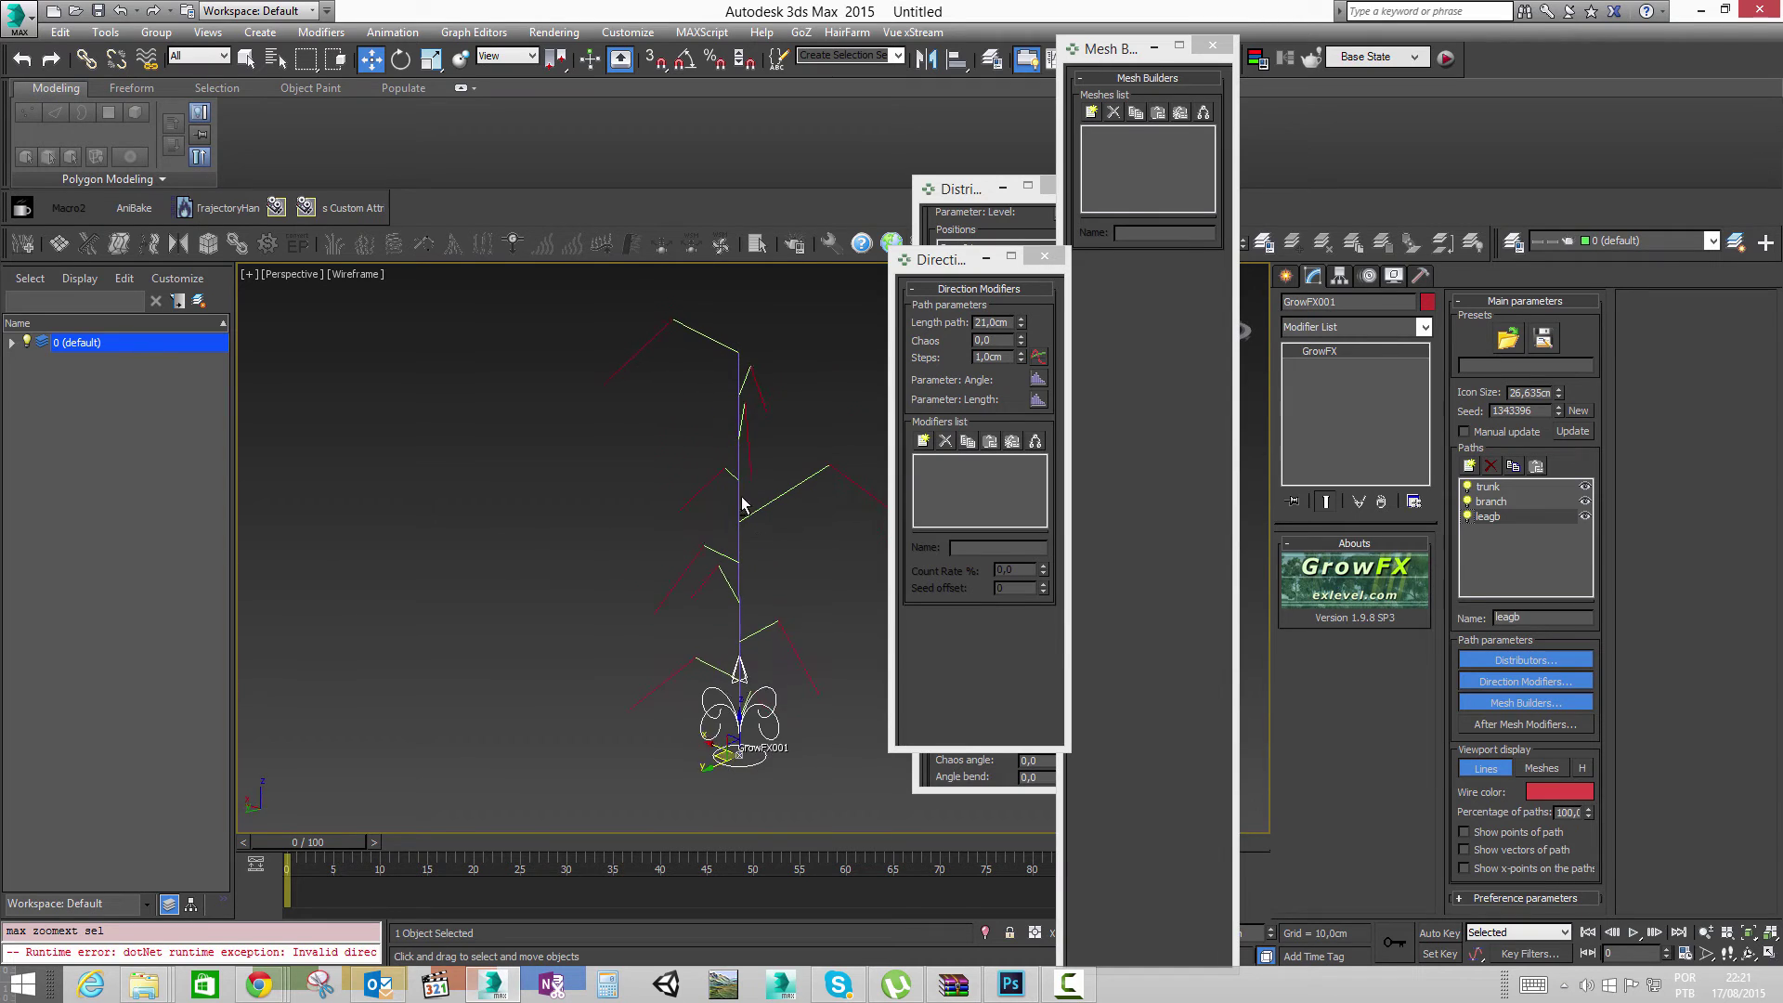
{"action": "middle_click_drag", "start_coordinate": [736, 680], "coordinate": [783, 667], "text": "alt"}
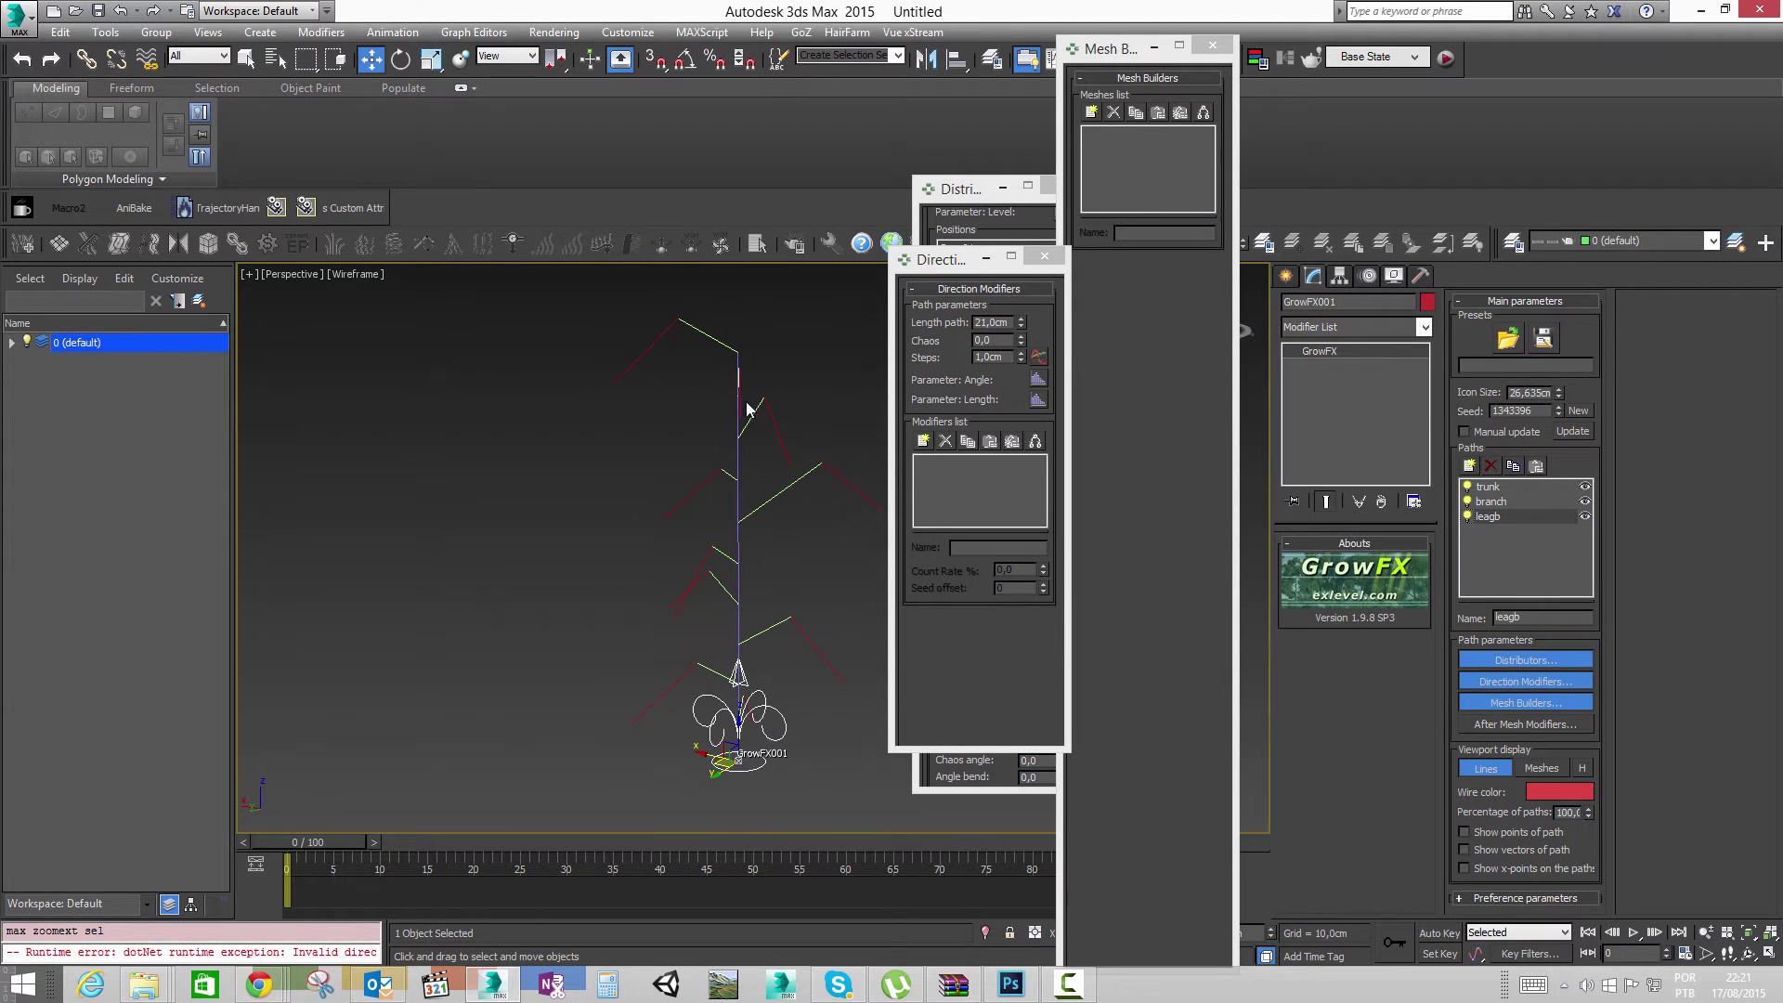
{"action": "middle_click_drag", "start_coordinate": [777, 534], "coordinate": [741, 519], "text": "alt"}
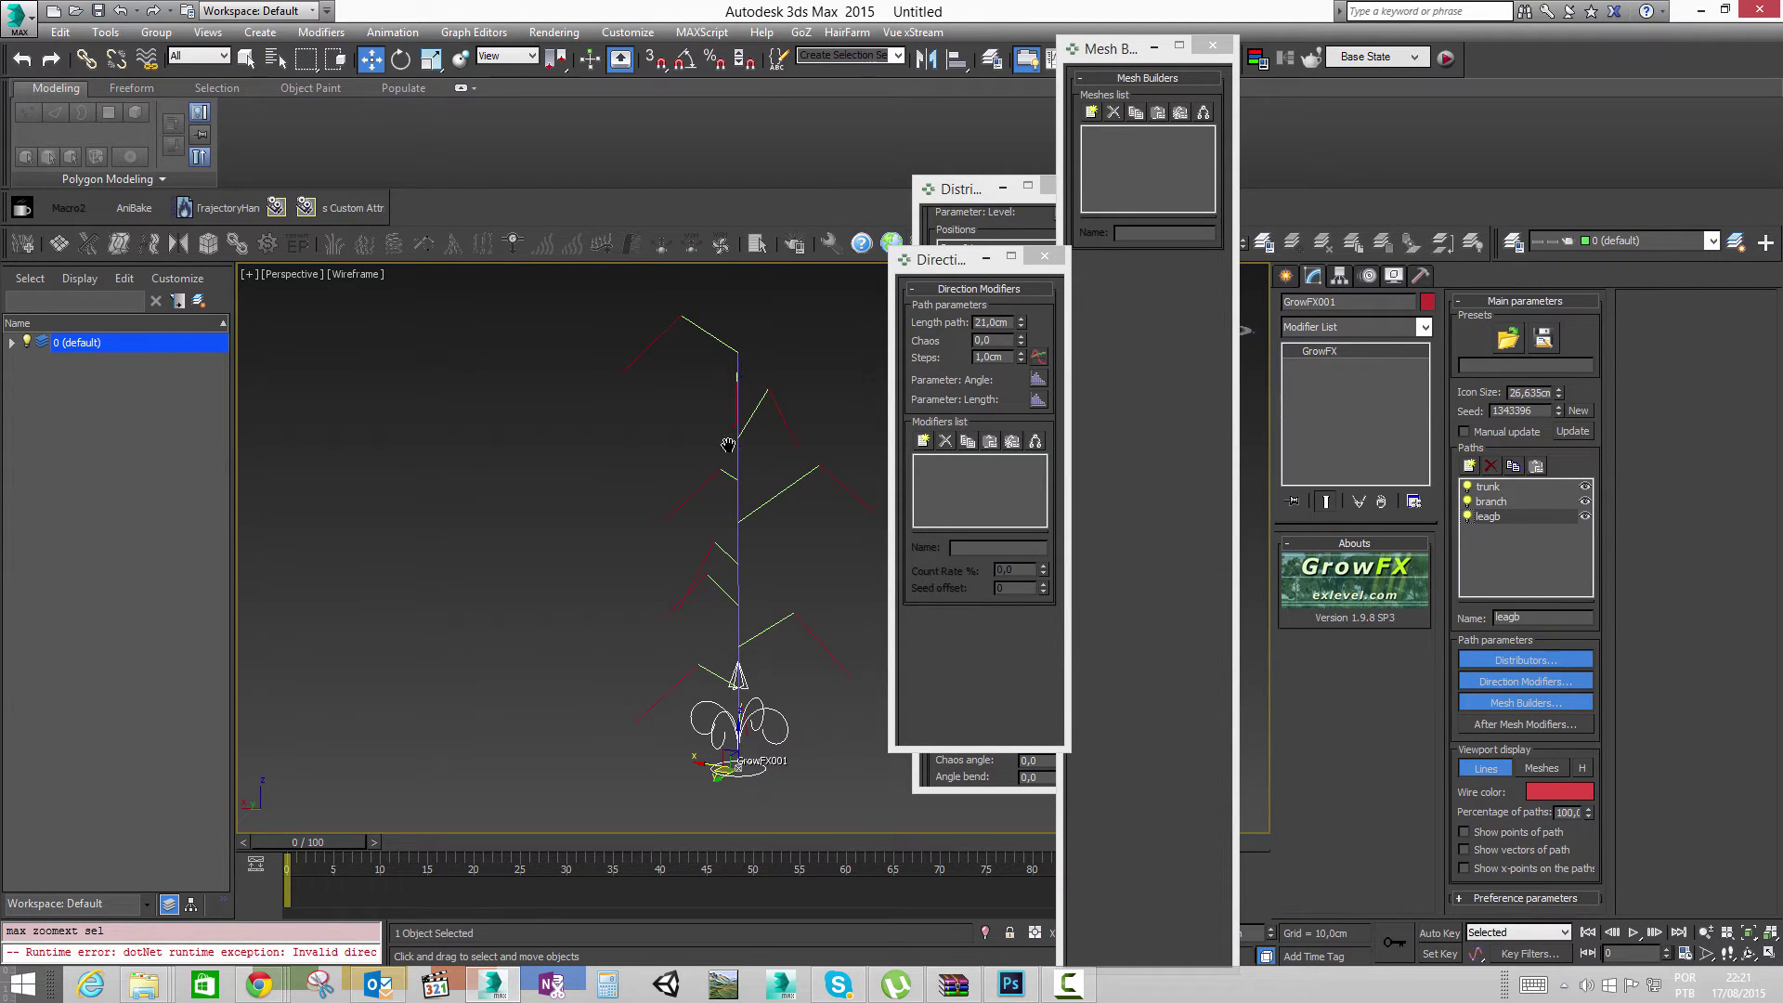
{"action": "middle_click_drag", "start_coordinate": [734, 453], "coordinate": [721, 441]}
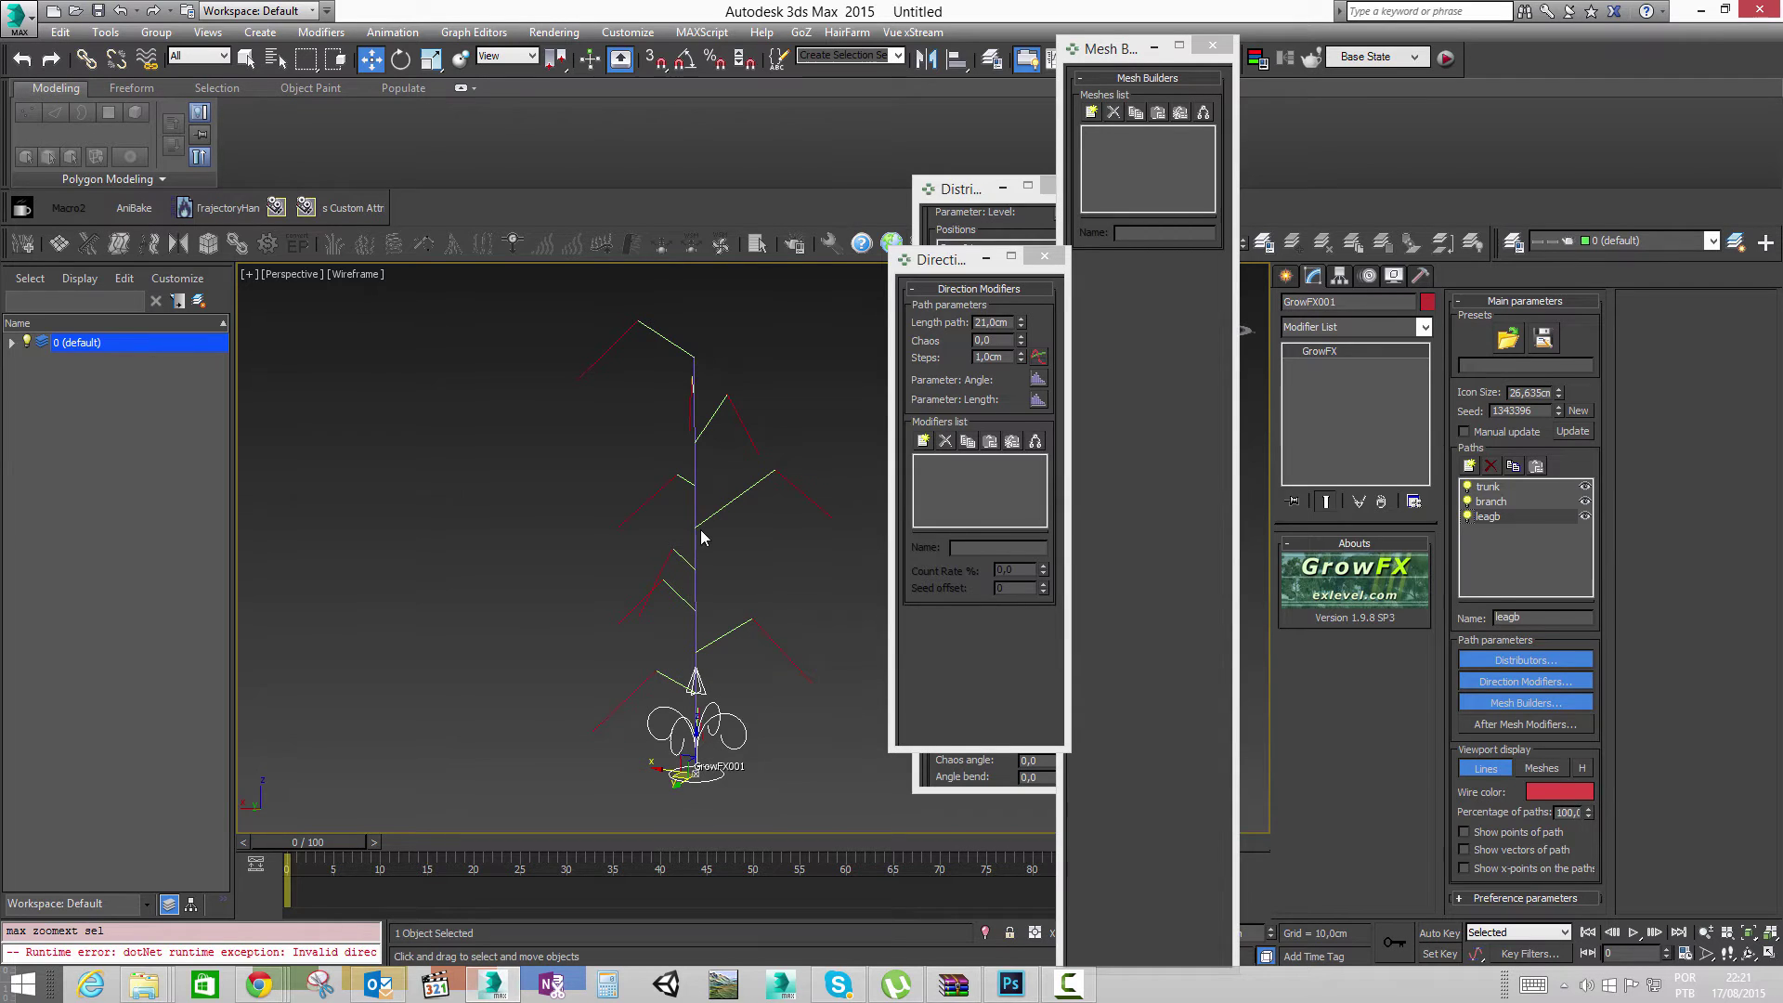
Step: Select the trunk path and bring up its mesh builders
{"action": "middle_click_drag", "start_coordinate": [840, 533], "coordinate": [706, 541], "text": "alt"}
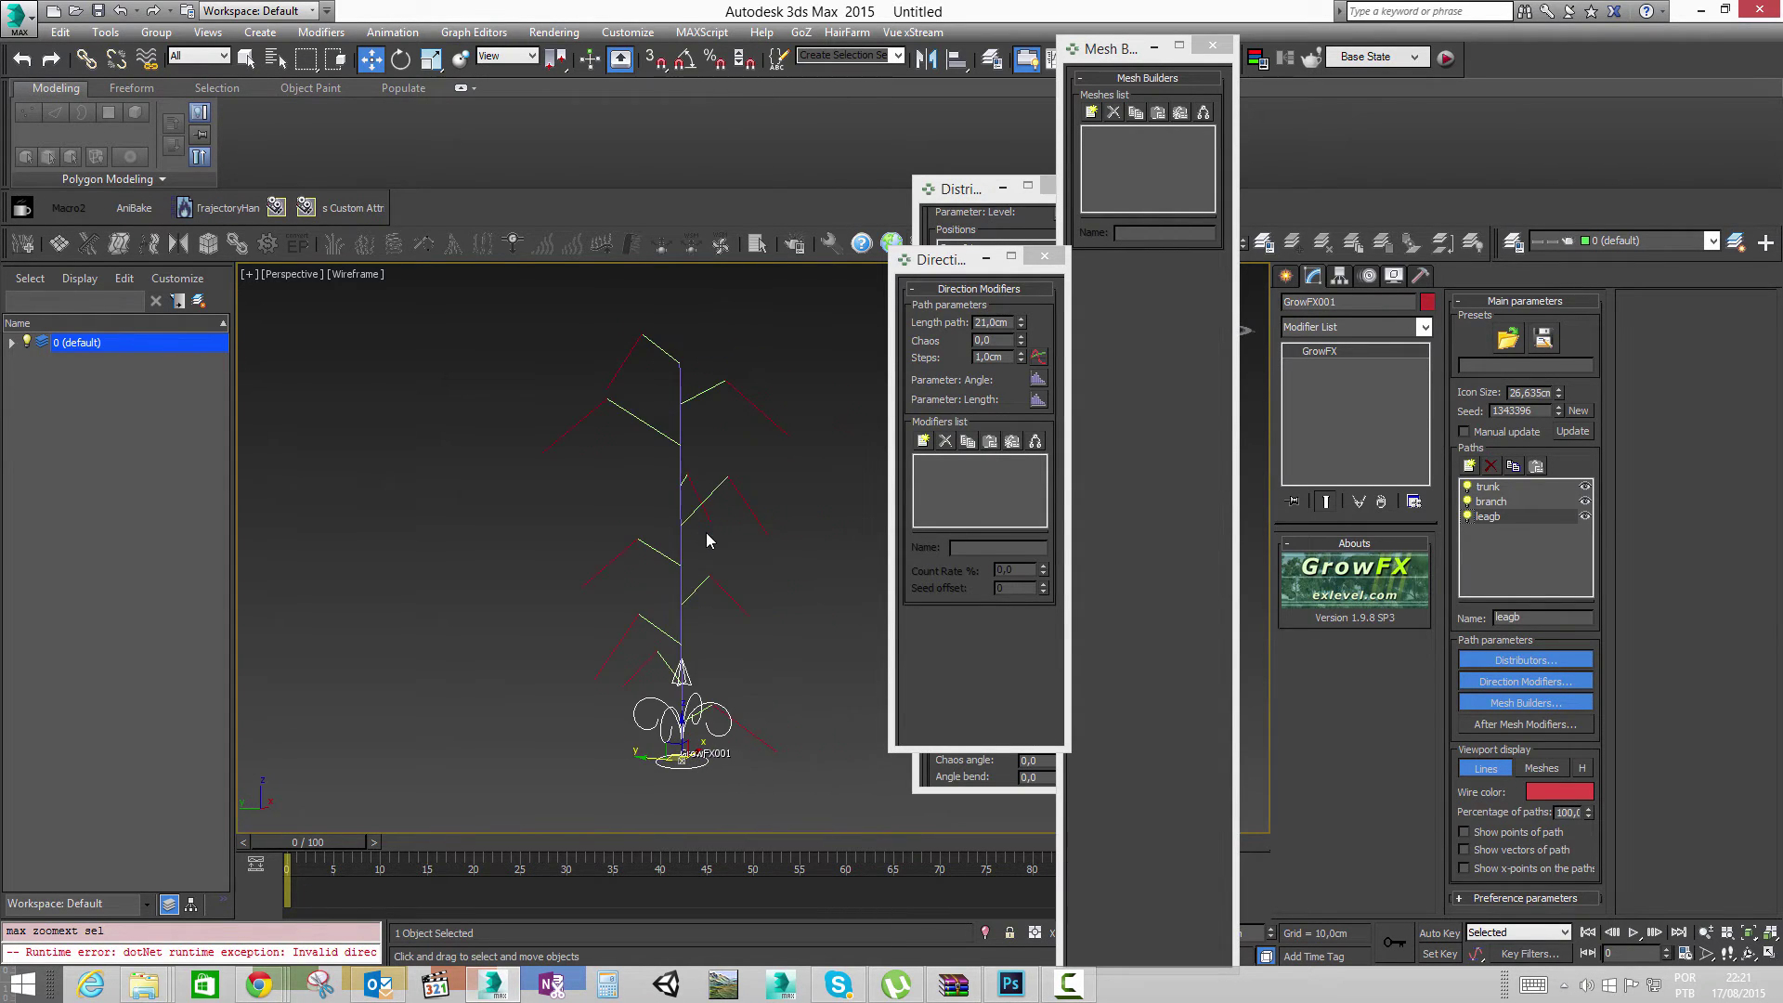
{"action": "middle_click_drag", "start_coordinate": [700, 473], "coordinate": [745, 488], "text": "alt"}
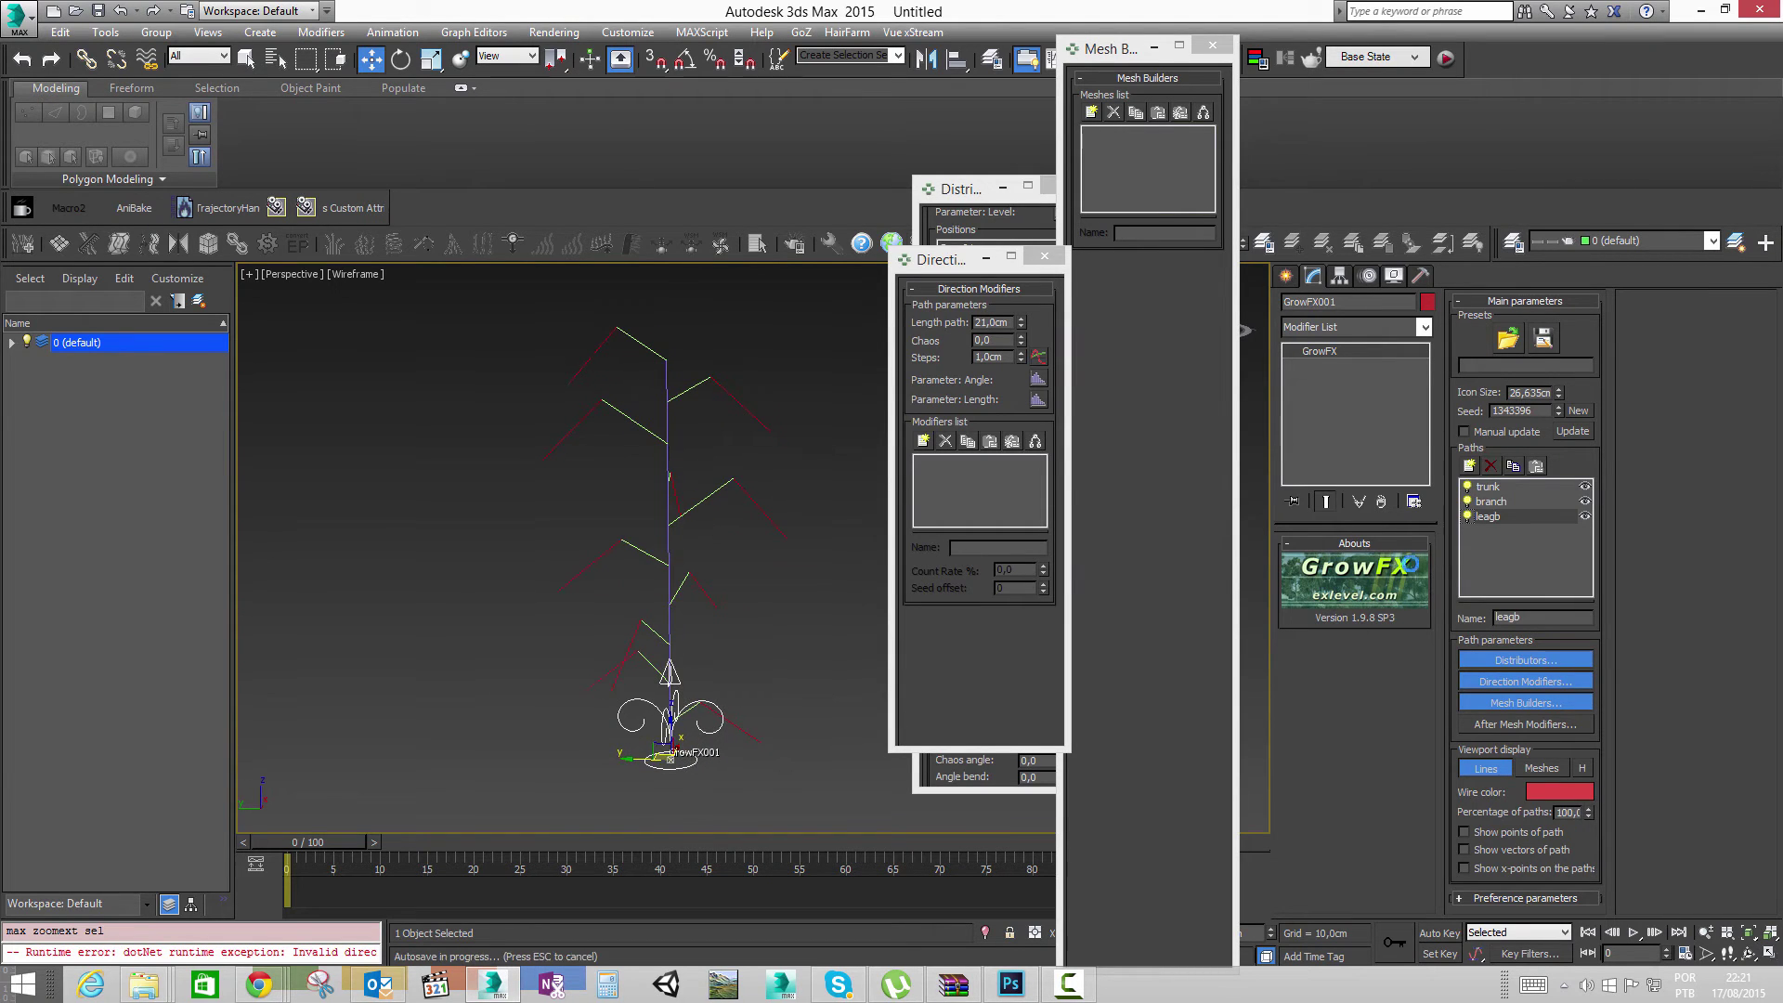
{"action": "left_click", "coordinate": [1520, 487]}
{"action": "left_click", "coordinate": [1520, 704]}
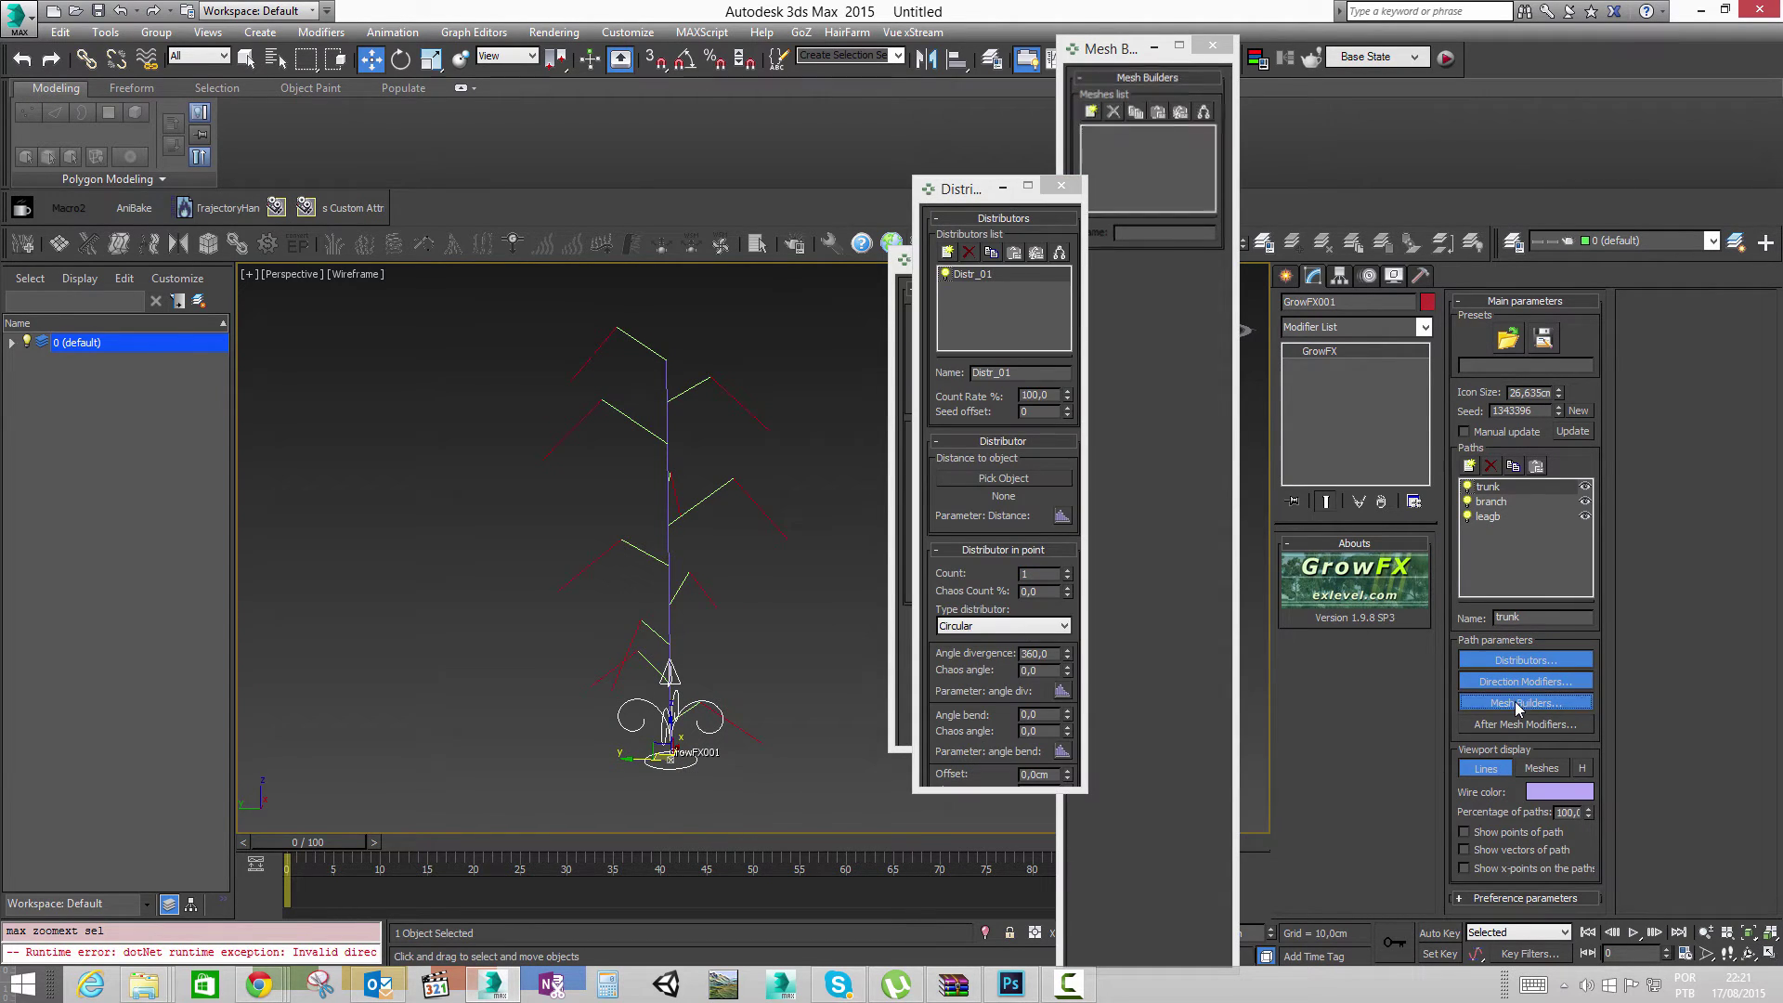
Step: Start a new mesh builder for the trunk and compare the previews of the meta mesh, leaves mesh, instanced geometry and standard leaves types
{"action": "left_click", "coordinate": [1092, 113]}
{"action": "left_click", "coordinate": [818, 433]}
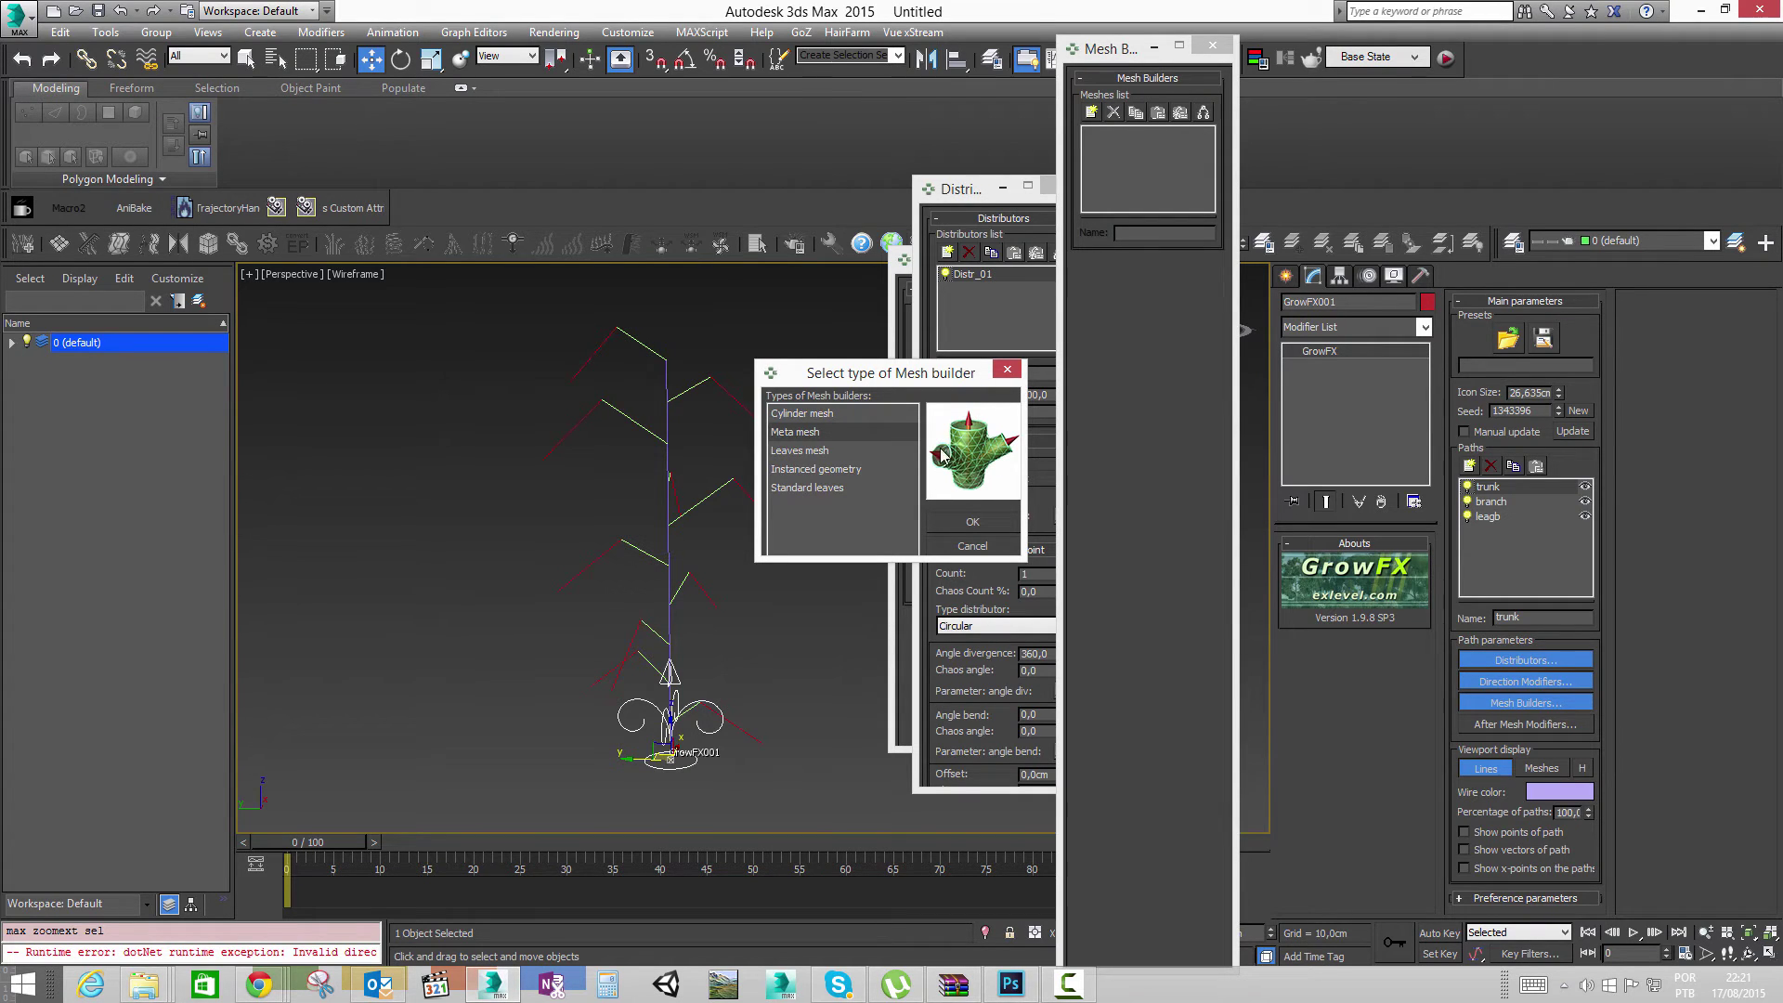
{"action": "left_click", "coordinate": [855, 451]}
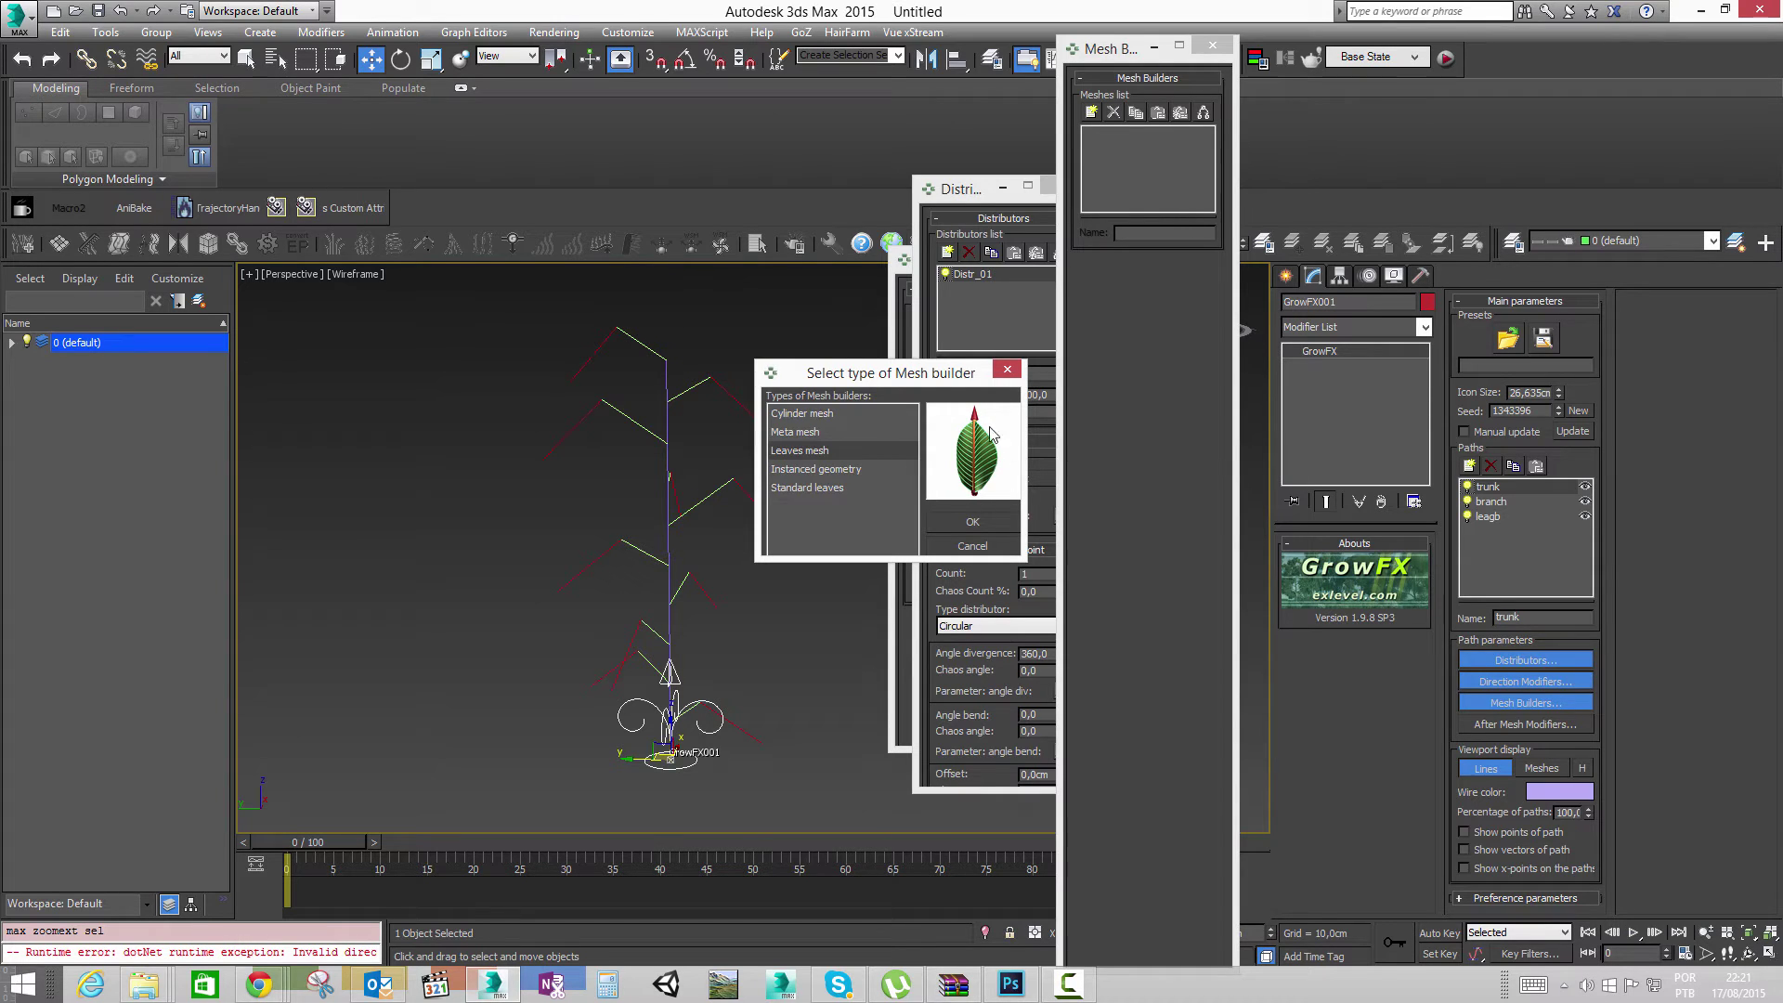
{"action": "left_click", "coordinate": [829, 469]}
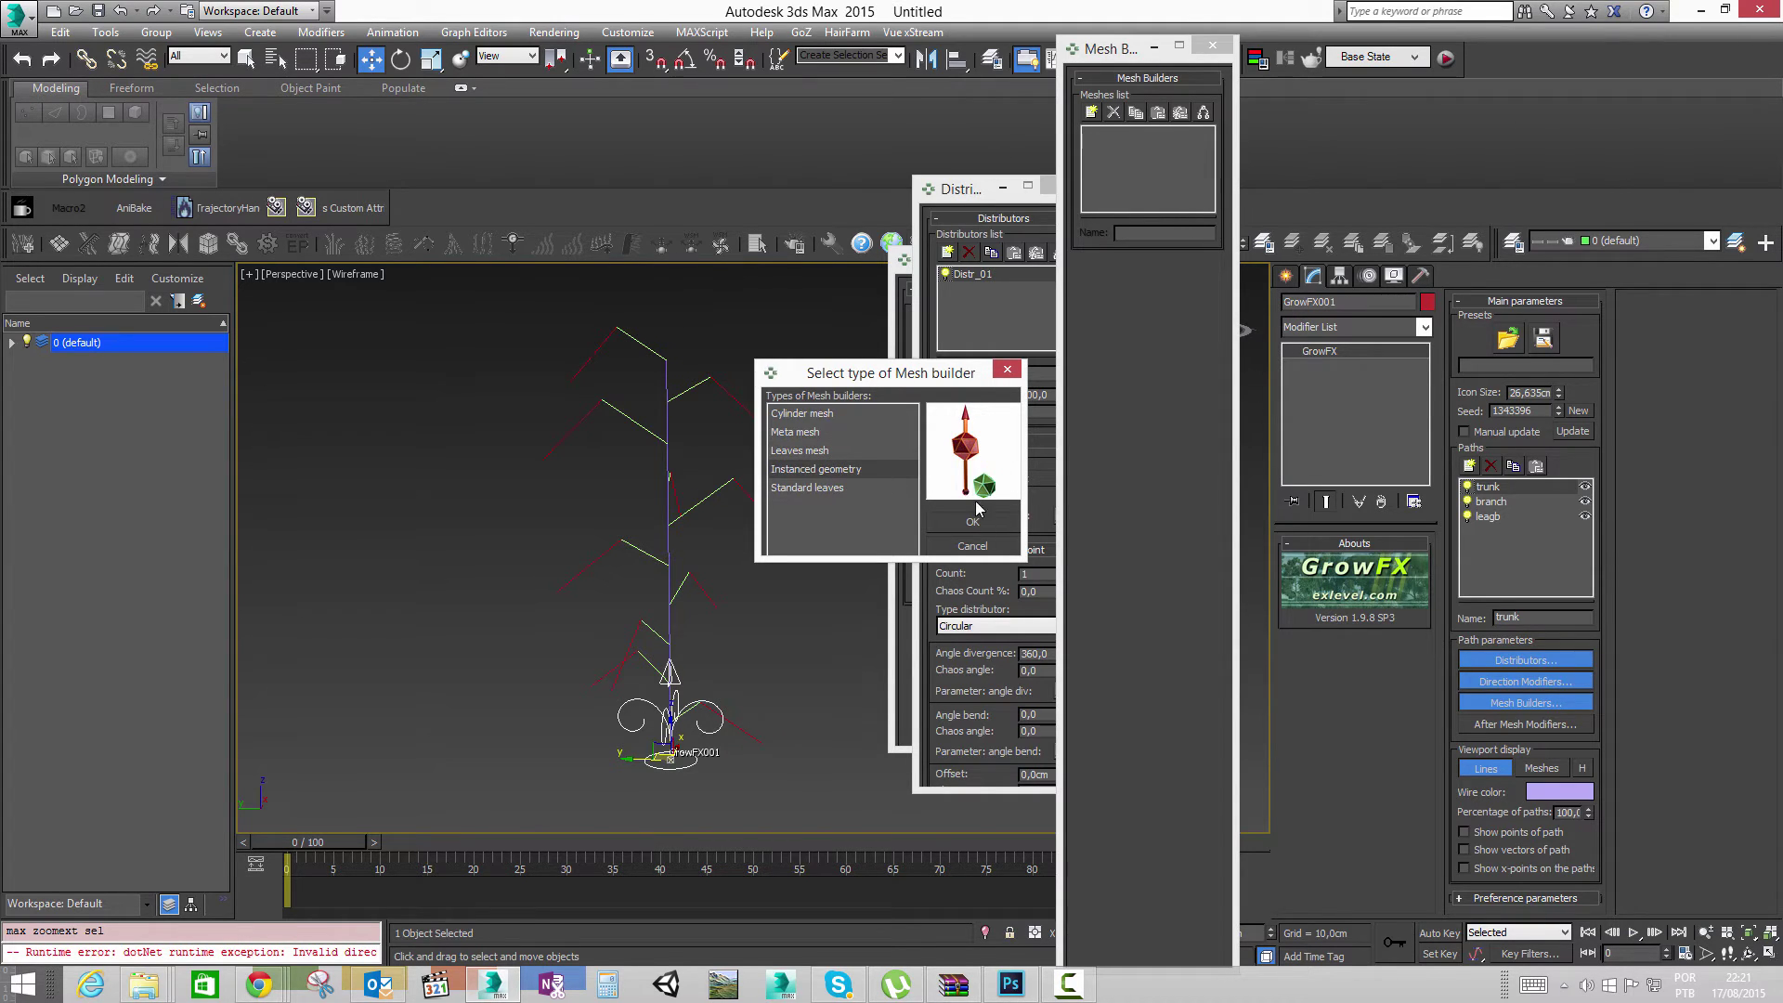
{"action": "left_click", "coordinate": [829, 488]}
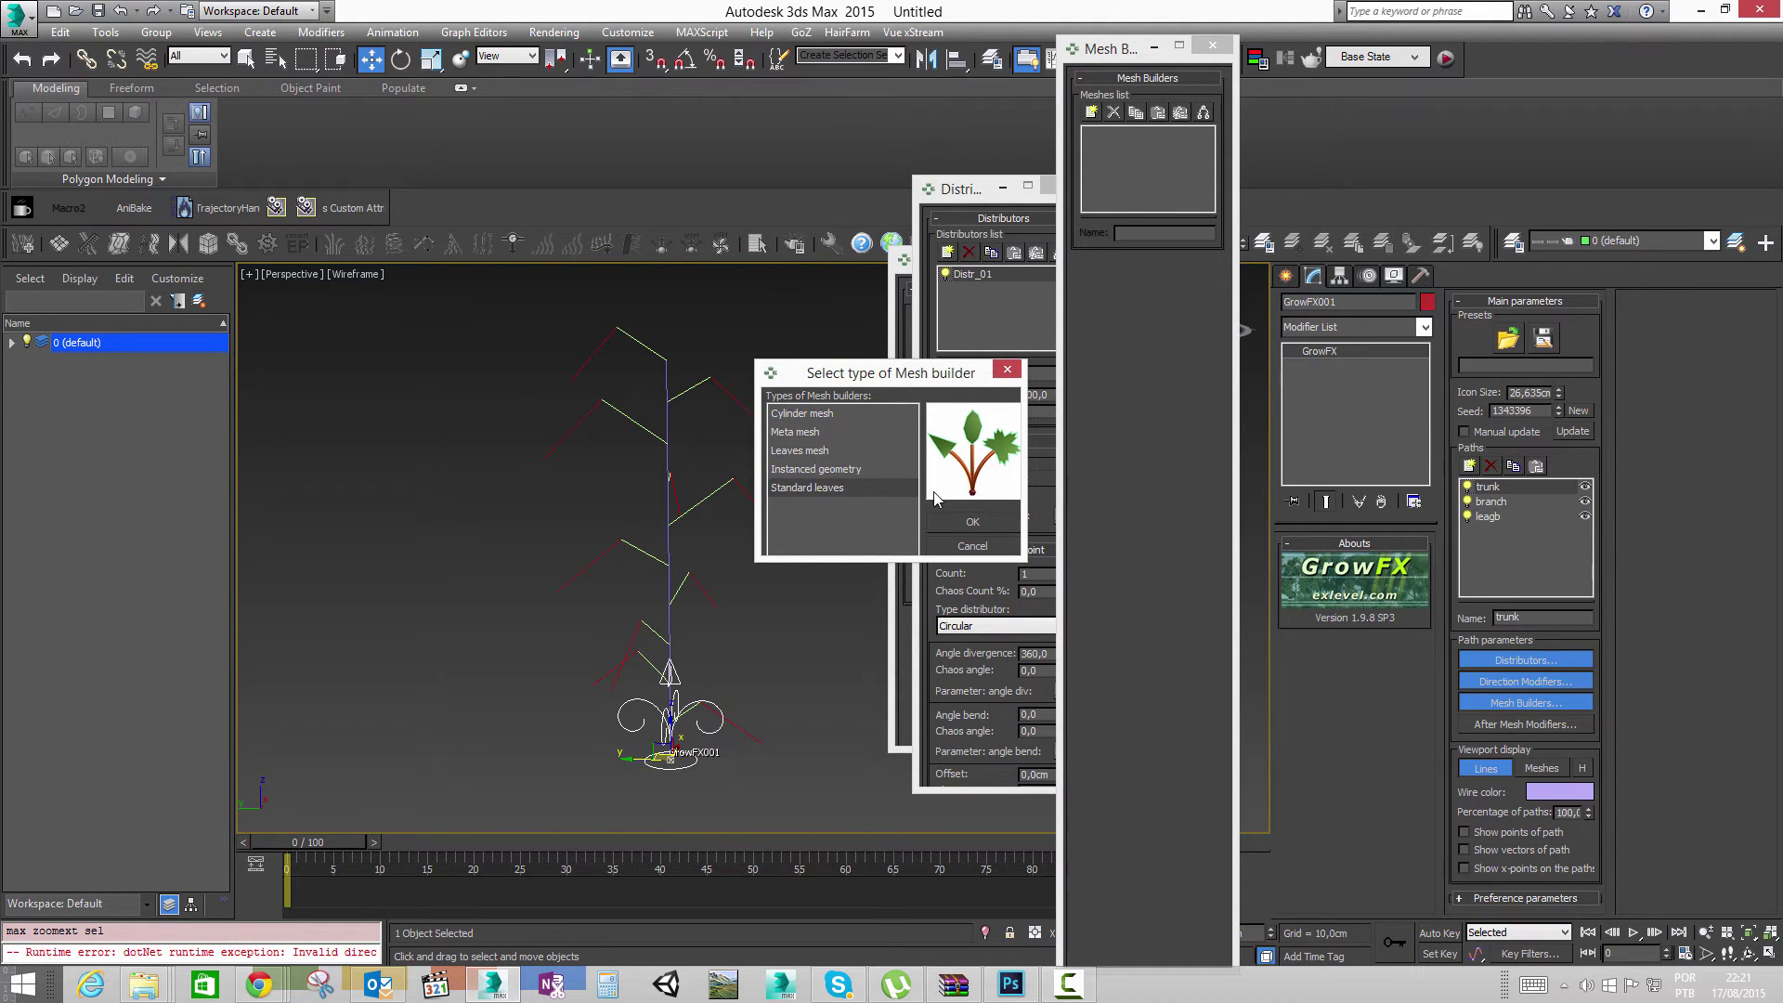
{"action": "left_click", "coordinate": [826, 453]}
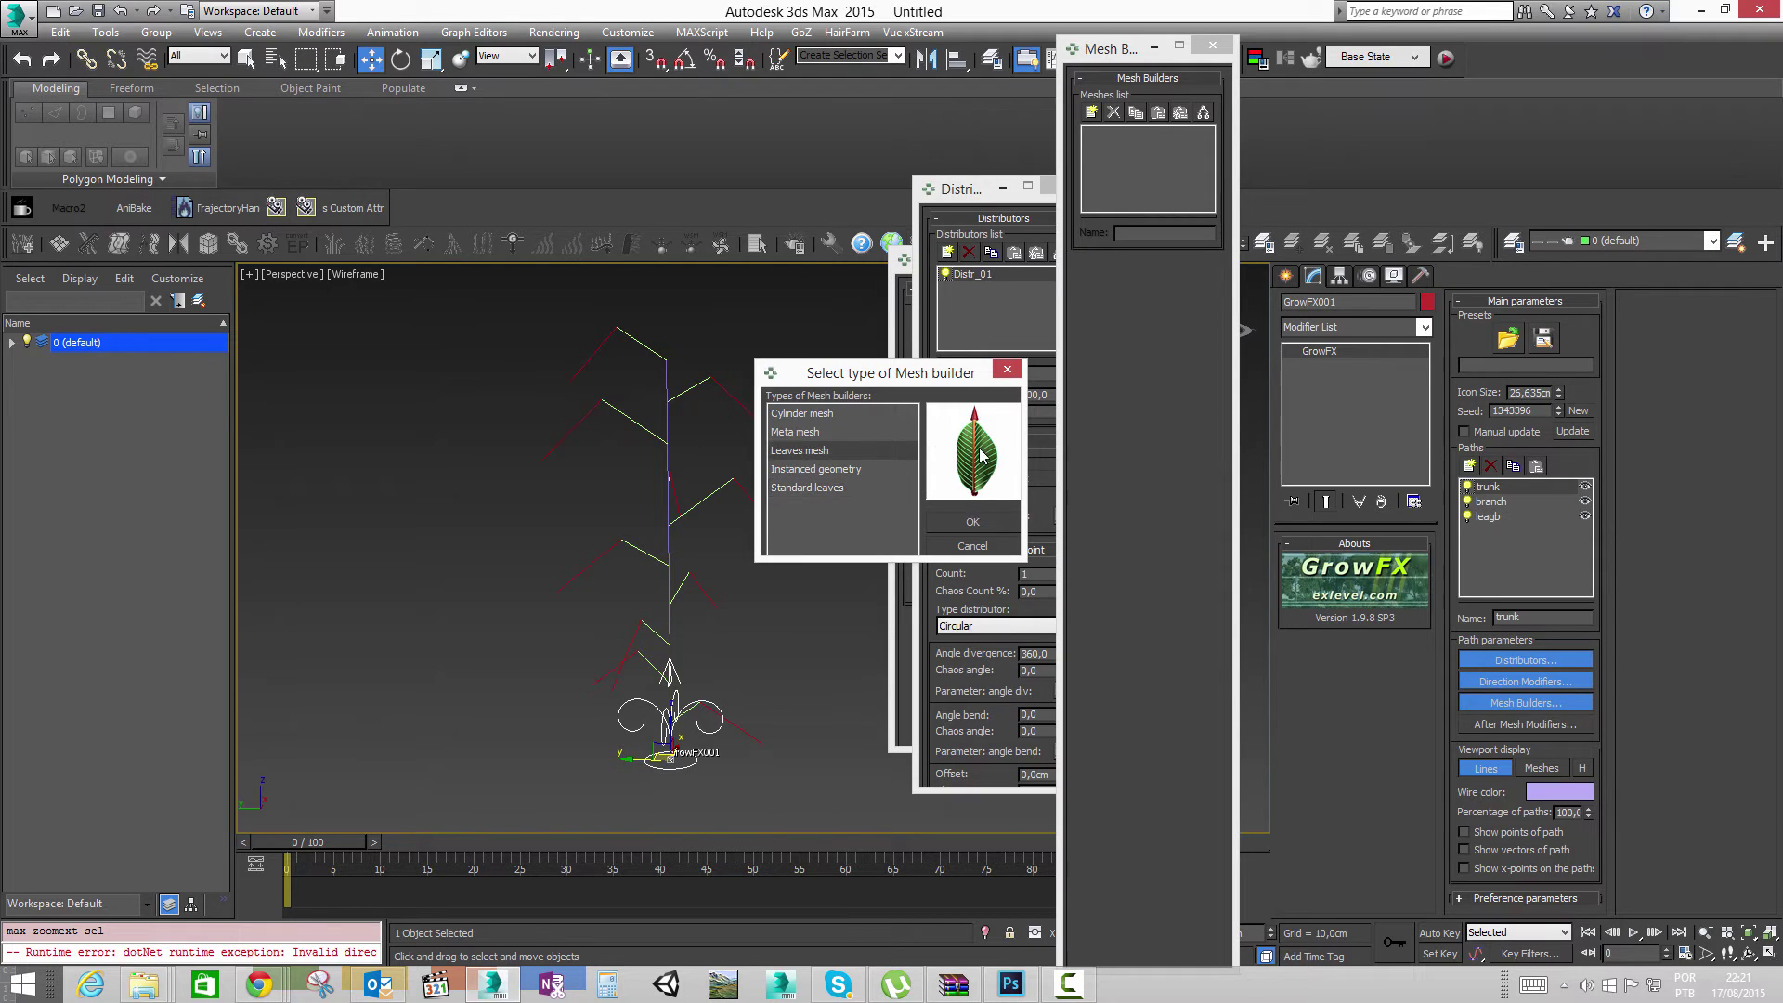
{"action": "left_click", "coordinate": [866, 489]}
{"action": "left_click", "coordinate": [829, 450]}
{"action": "left_click", "coordinate": [842, 492]}
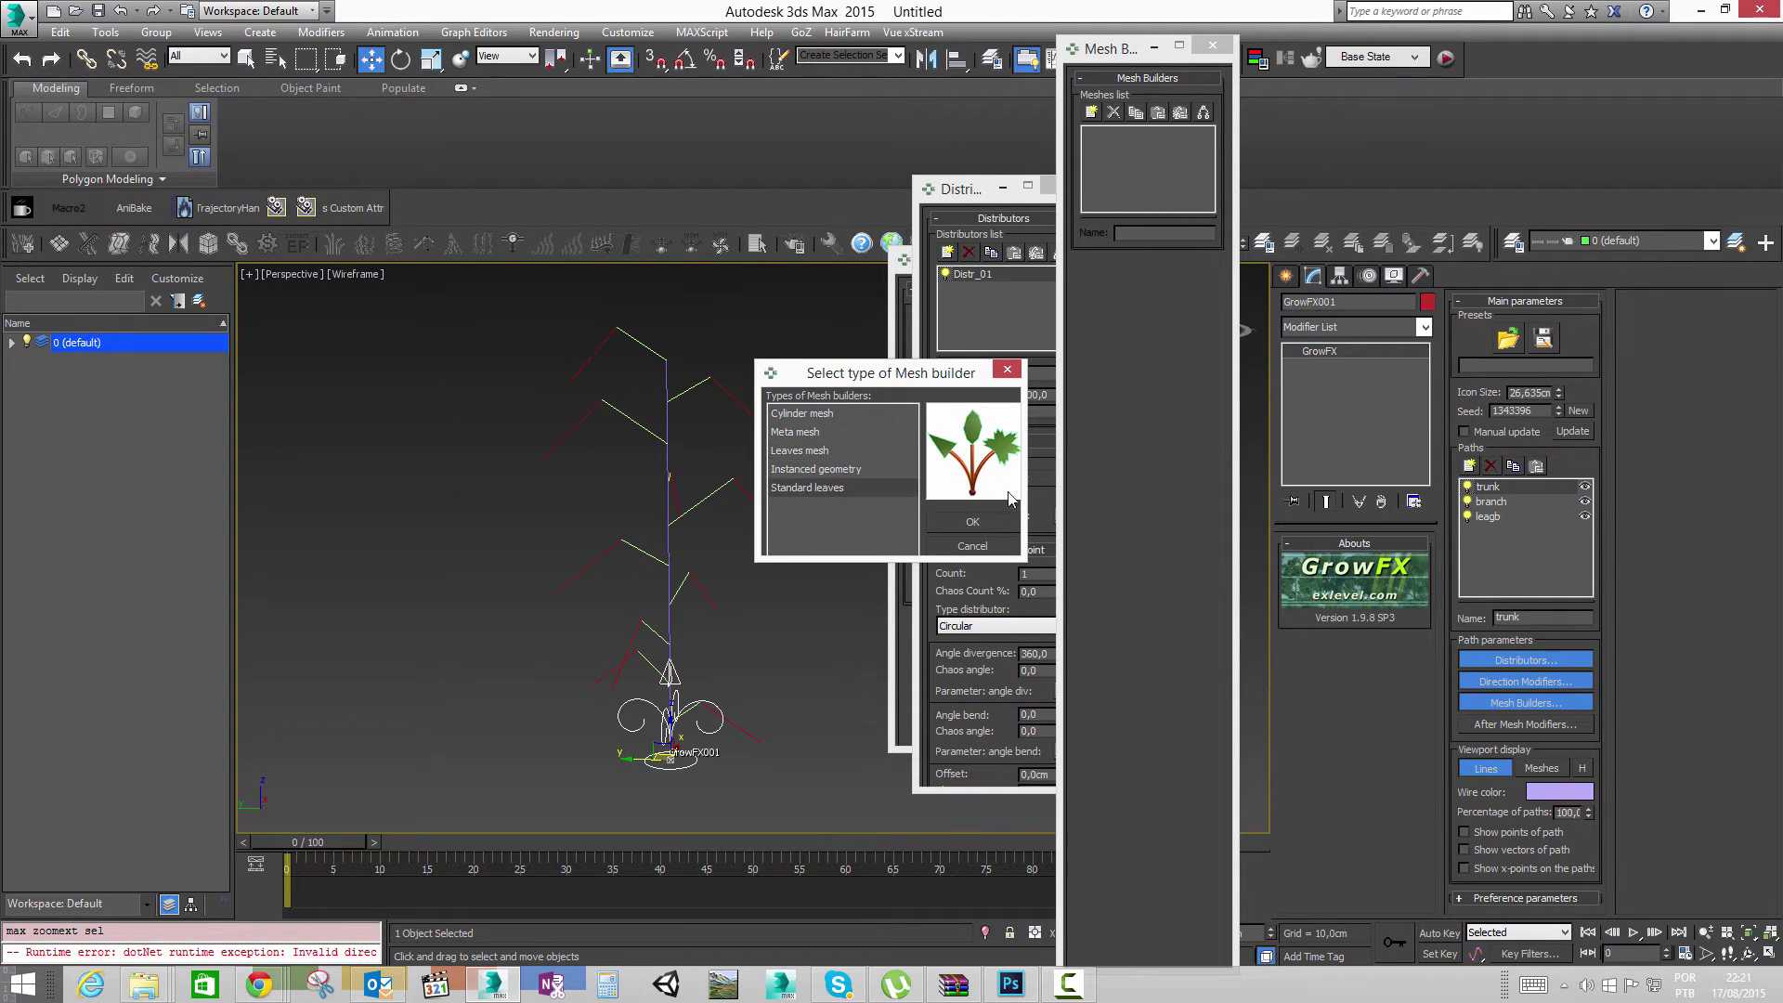
{"action": "left_click", "coordinate": [853, 446]}
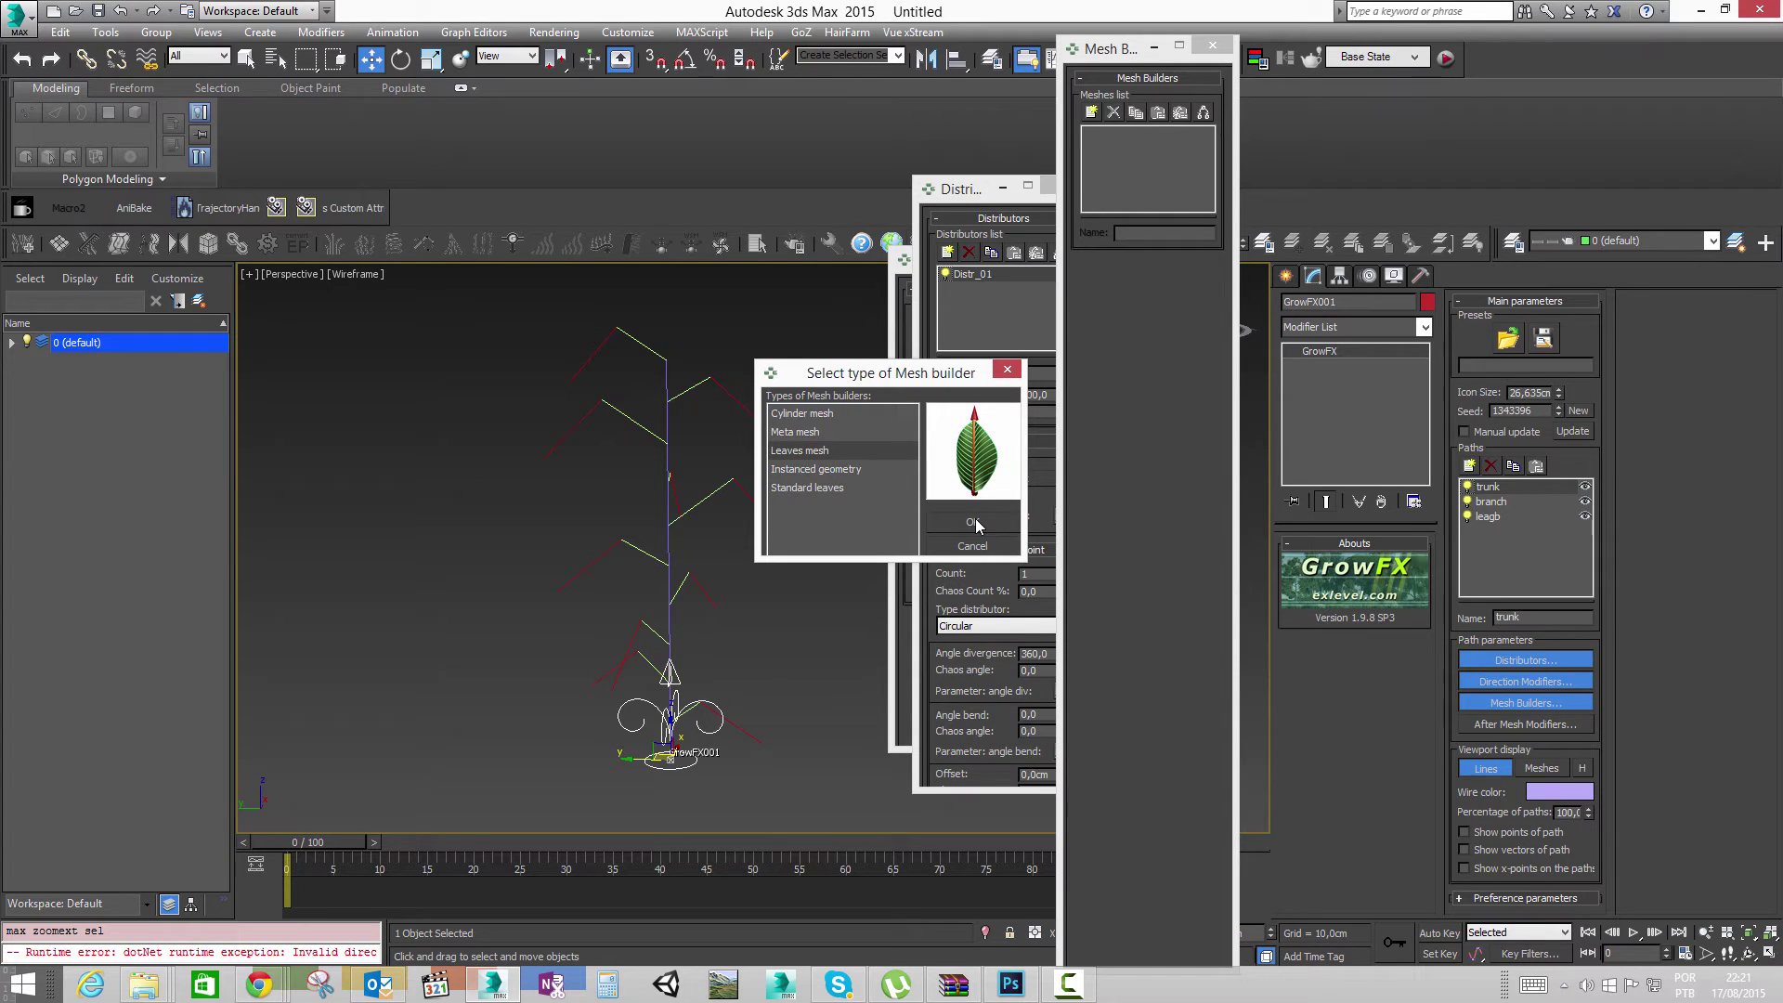
Step: Add a Cylinder mesh builder to the trunk path and display the plant as meshes only
{"action": "left_click", "coordinate": [861, 416]}
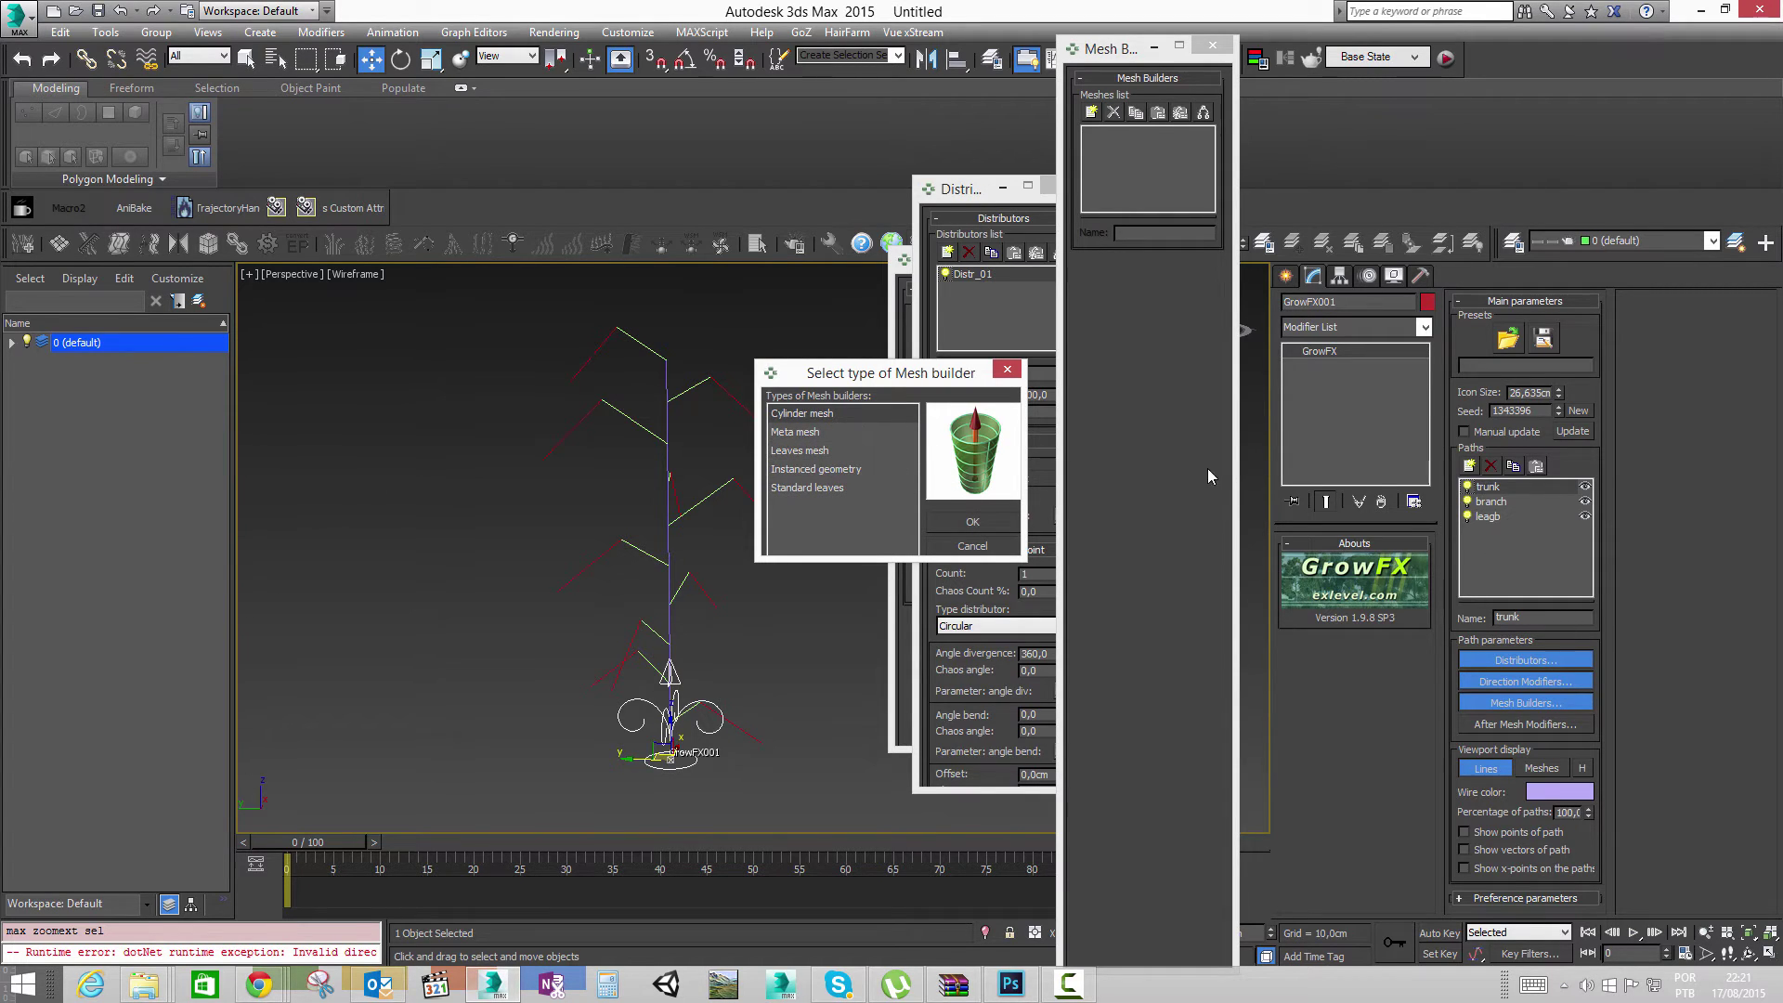
{"action": "left_click", "coordinate": [972, 522]}
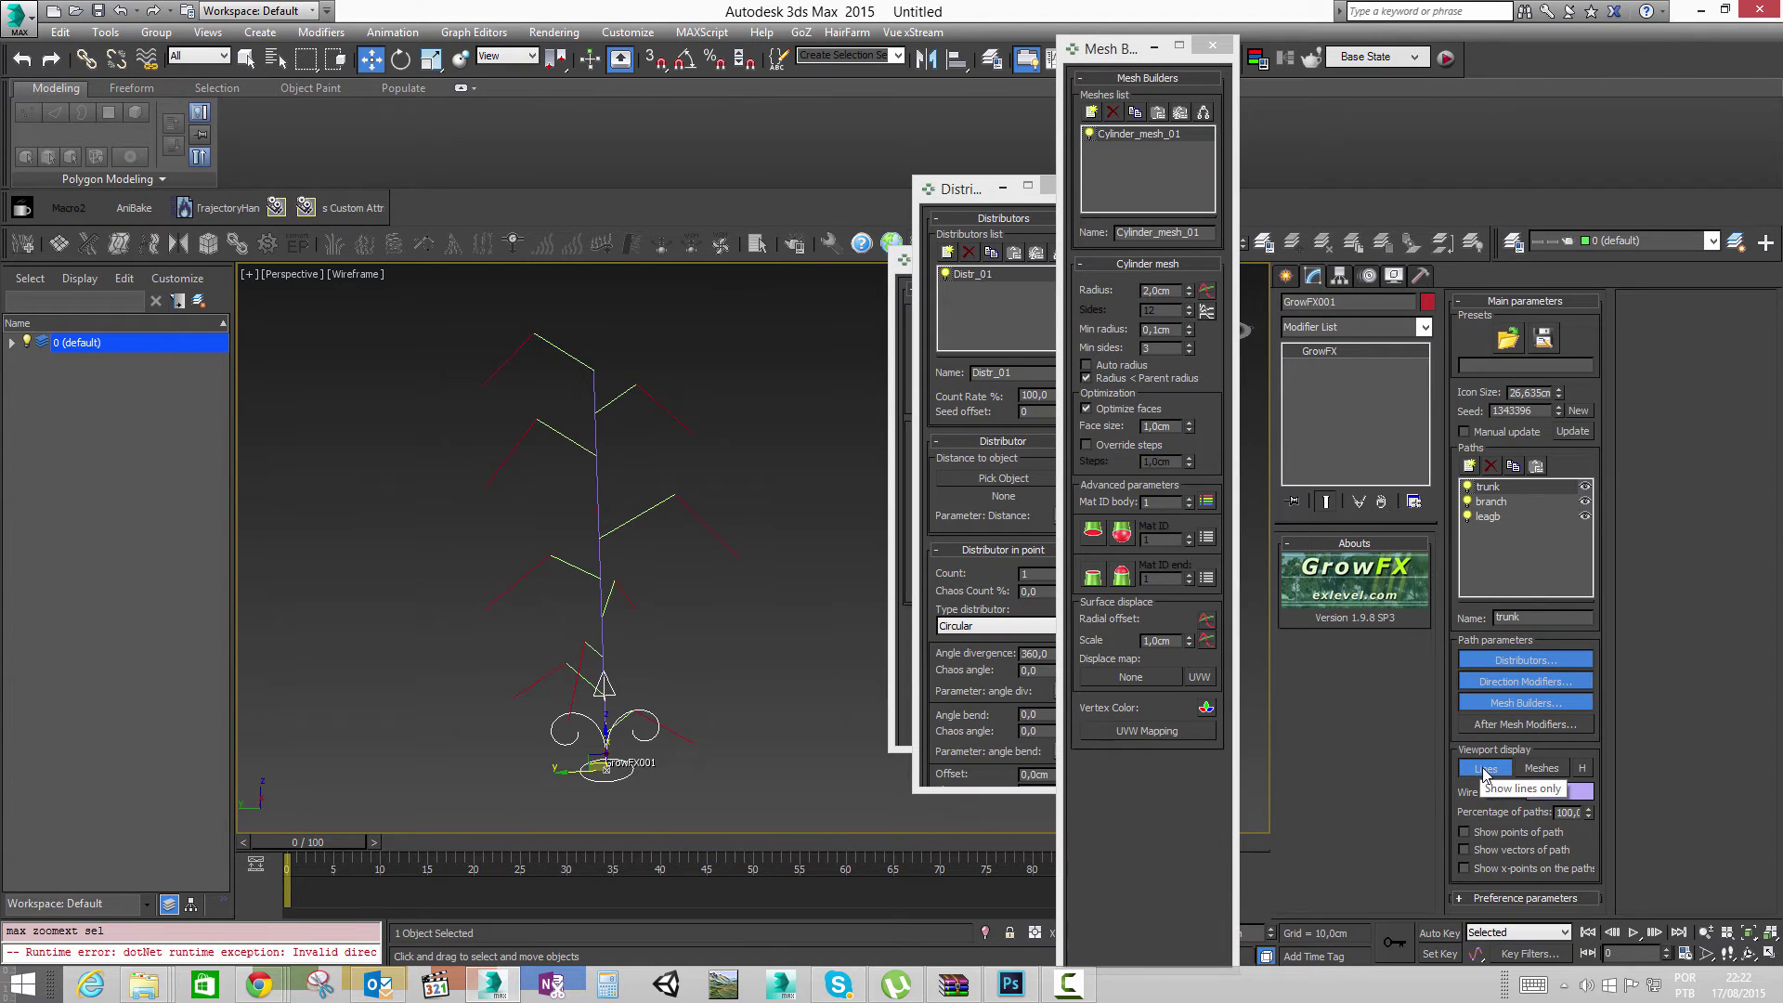
{"action": "left_click", "coordinate": [1542, 769]}
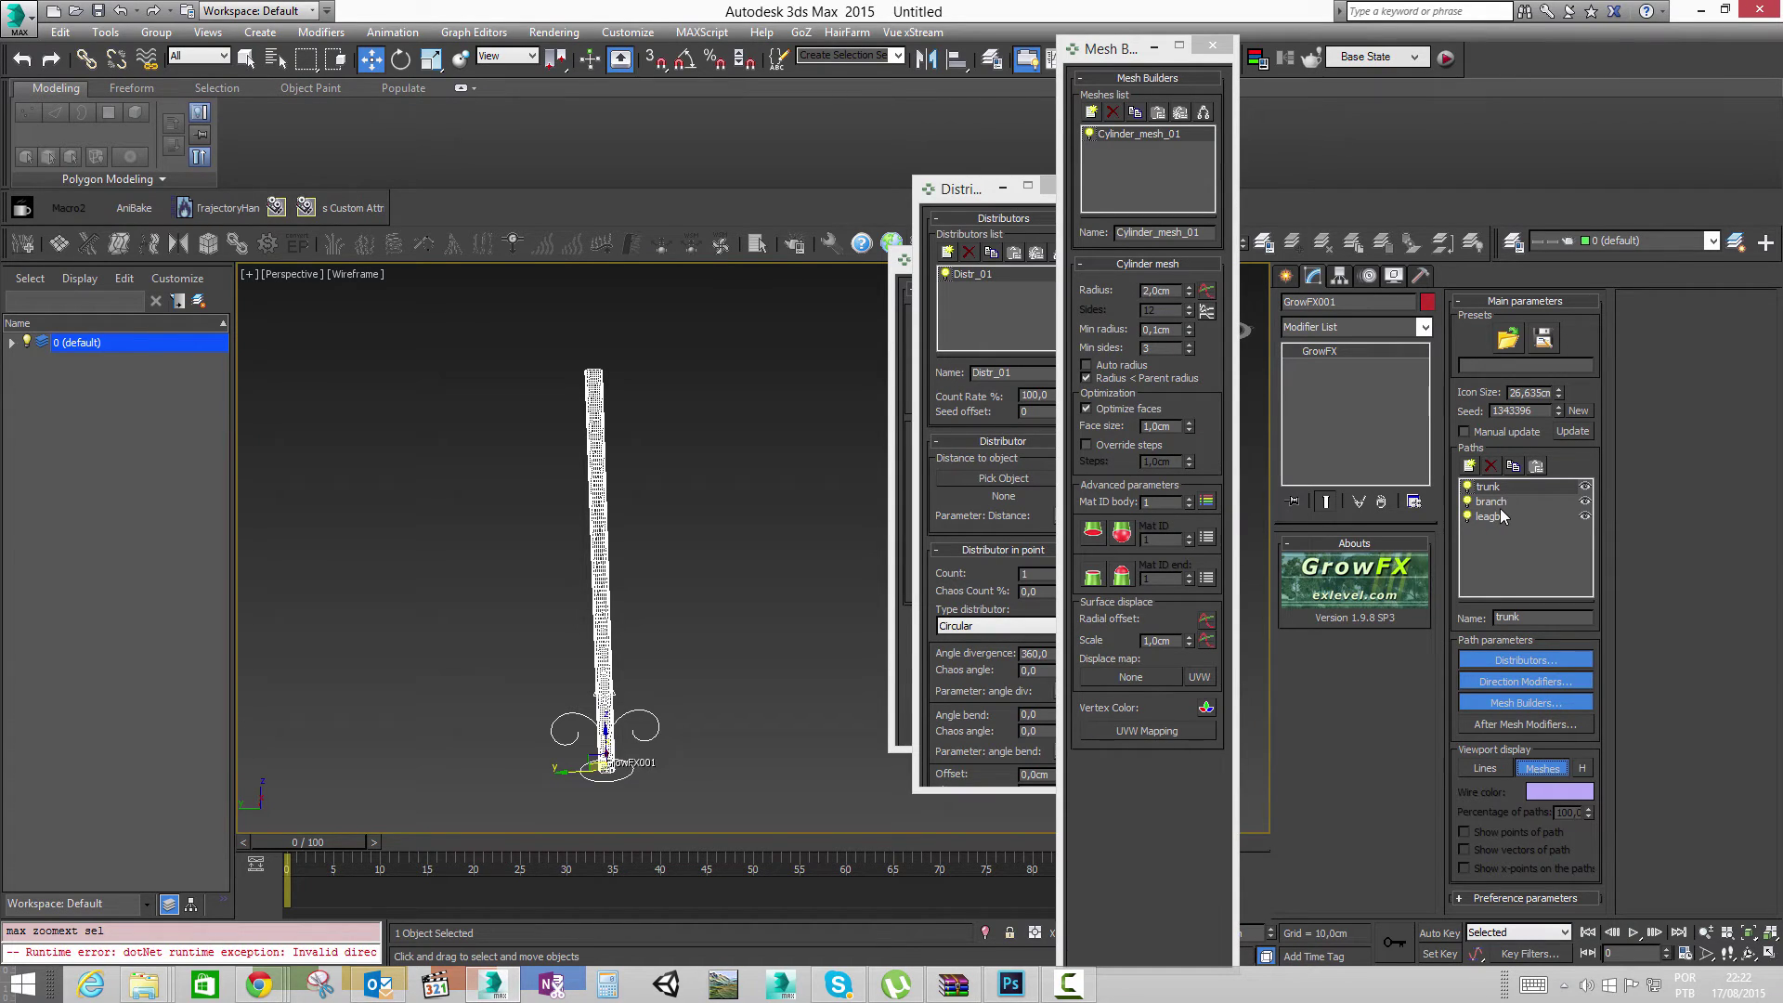
{"action": "left_click", "coordinate": [1501, 775]}
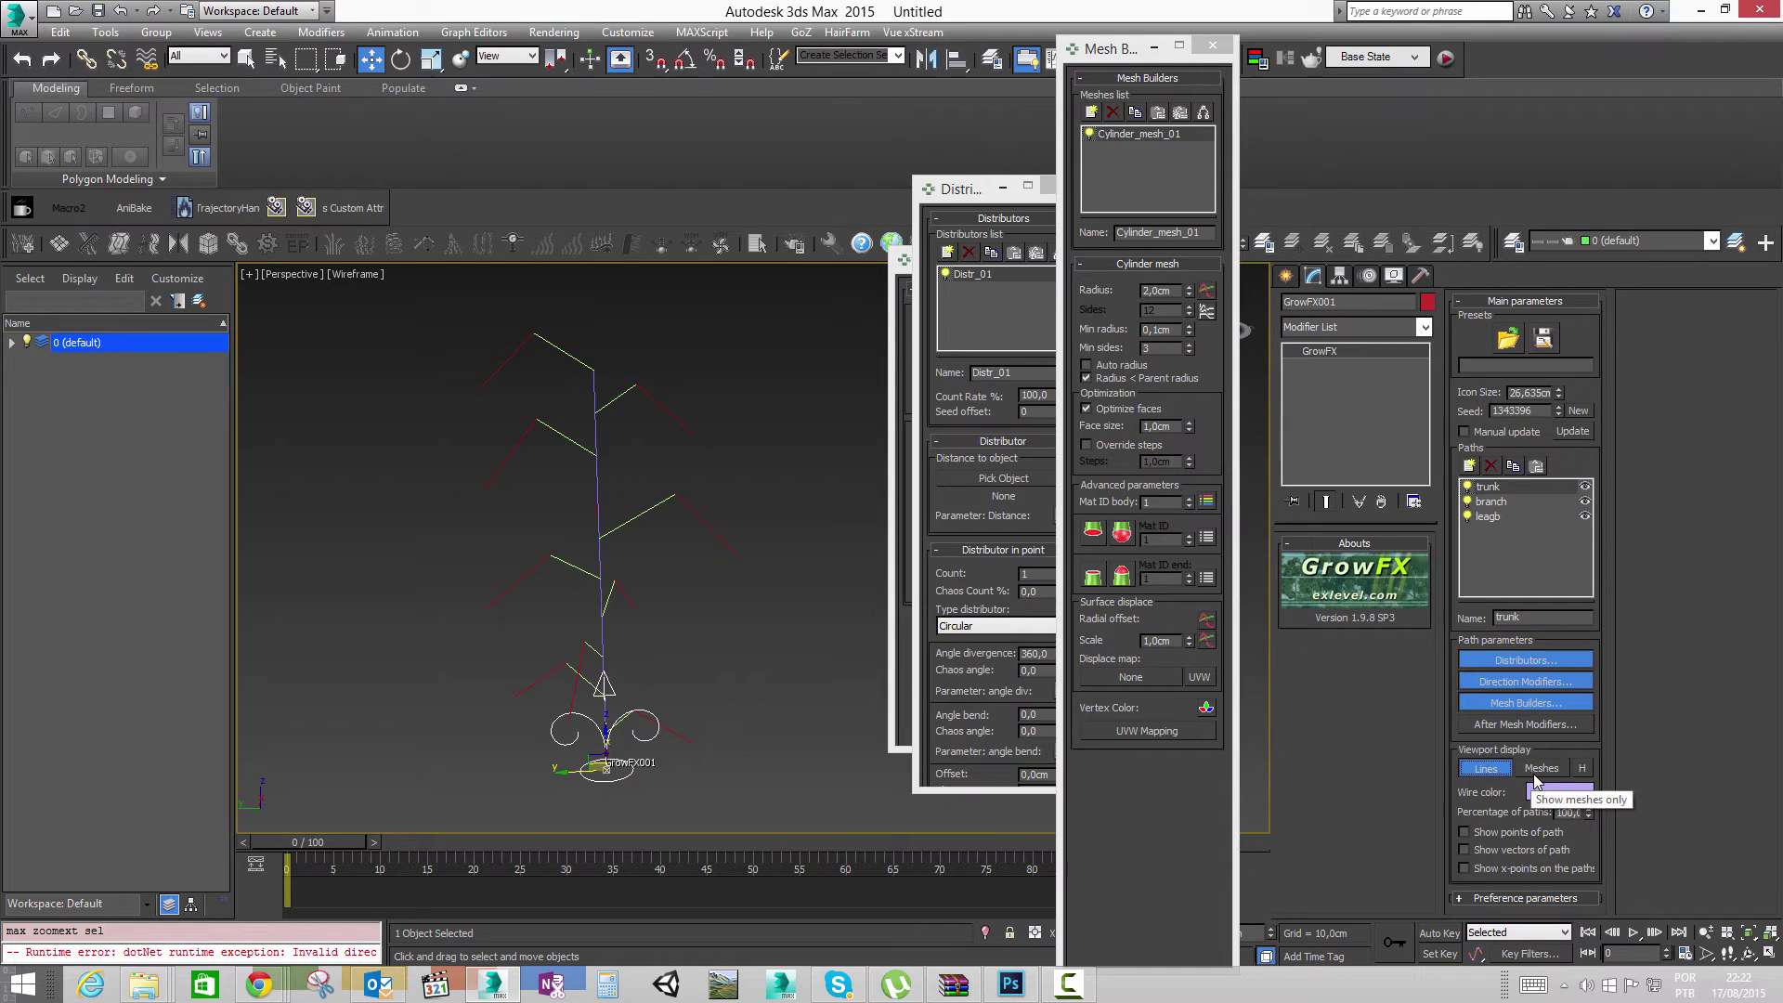
{"action": "left_click", "coordinate": [1534, 777]}
{"action": "middle_click_drag", "start_coordinate": [654, 641], "coordinate": [733, 599]}
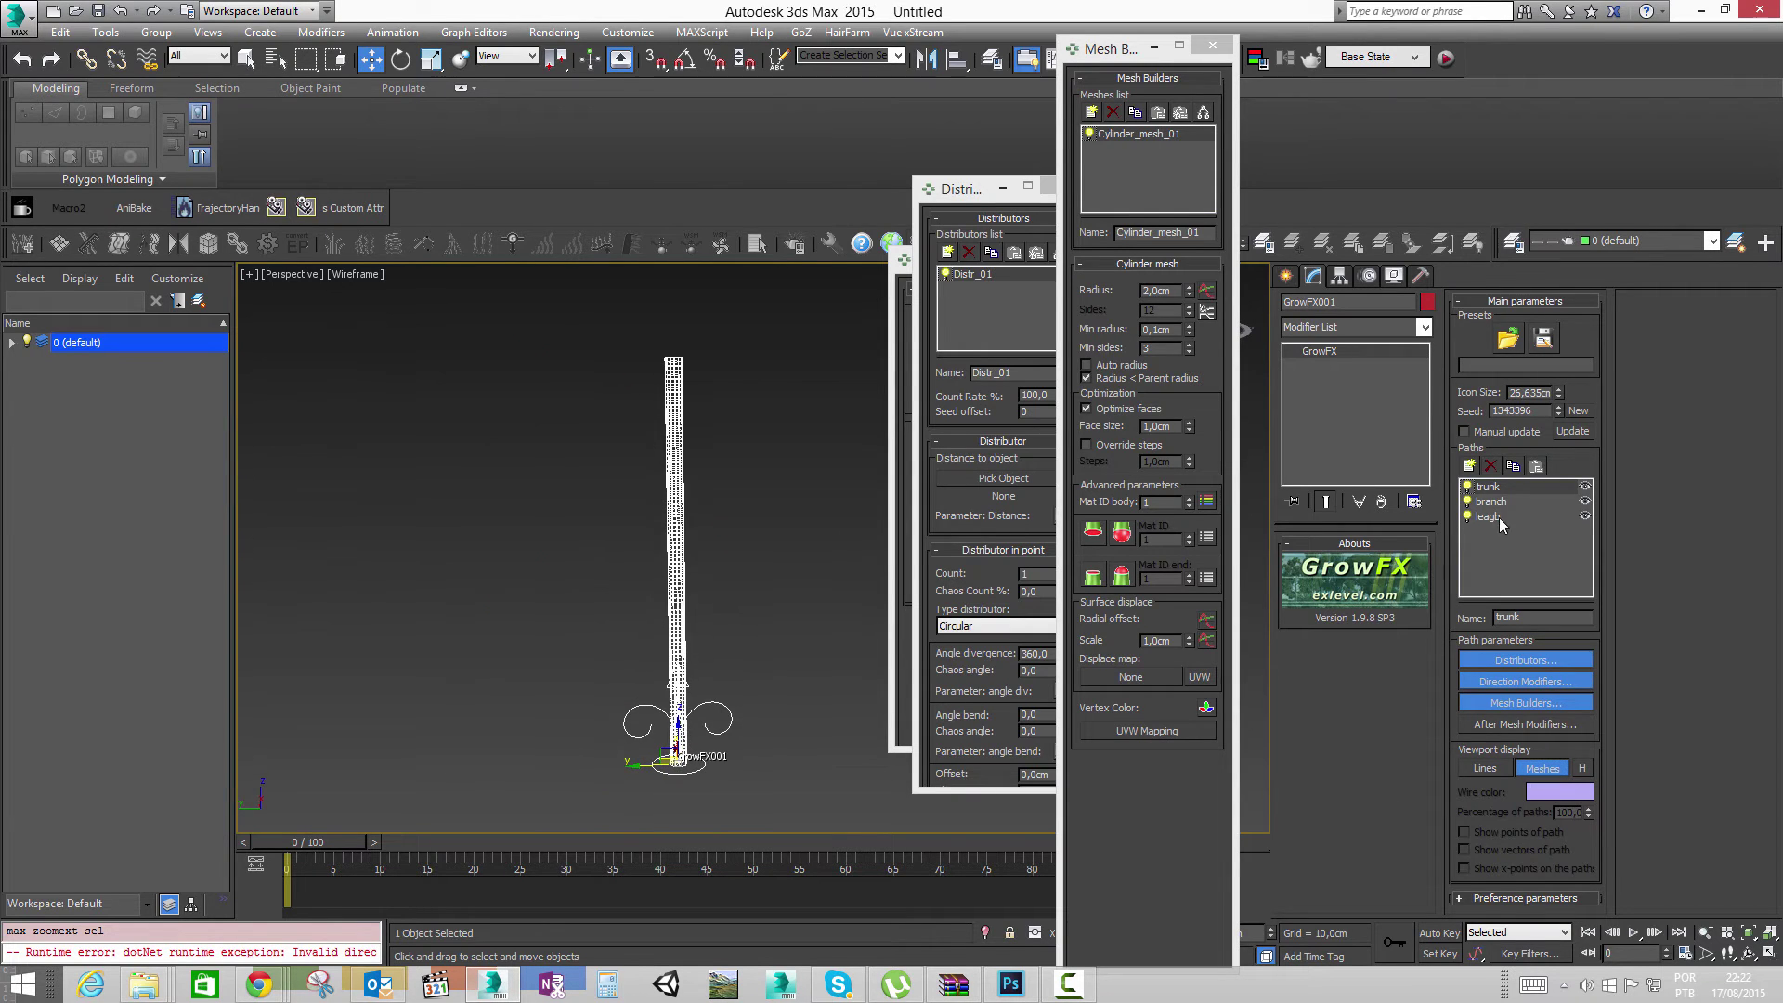
Step: Set the trunk cylinder's radius to 2.68 cm and enable its radius graph to taper the trunk toward the tip
{"action": "left_click", "coordinate": [1524, 705]}
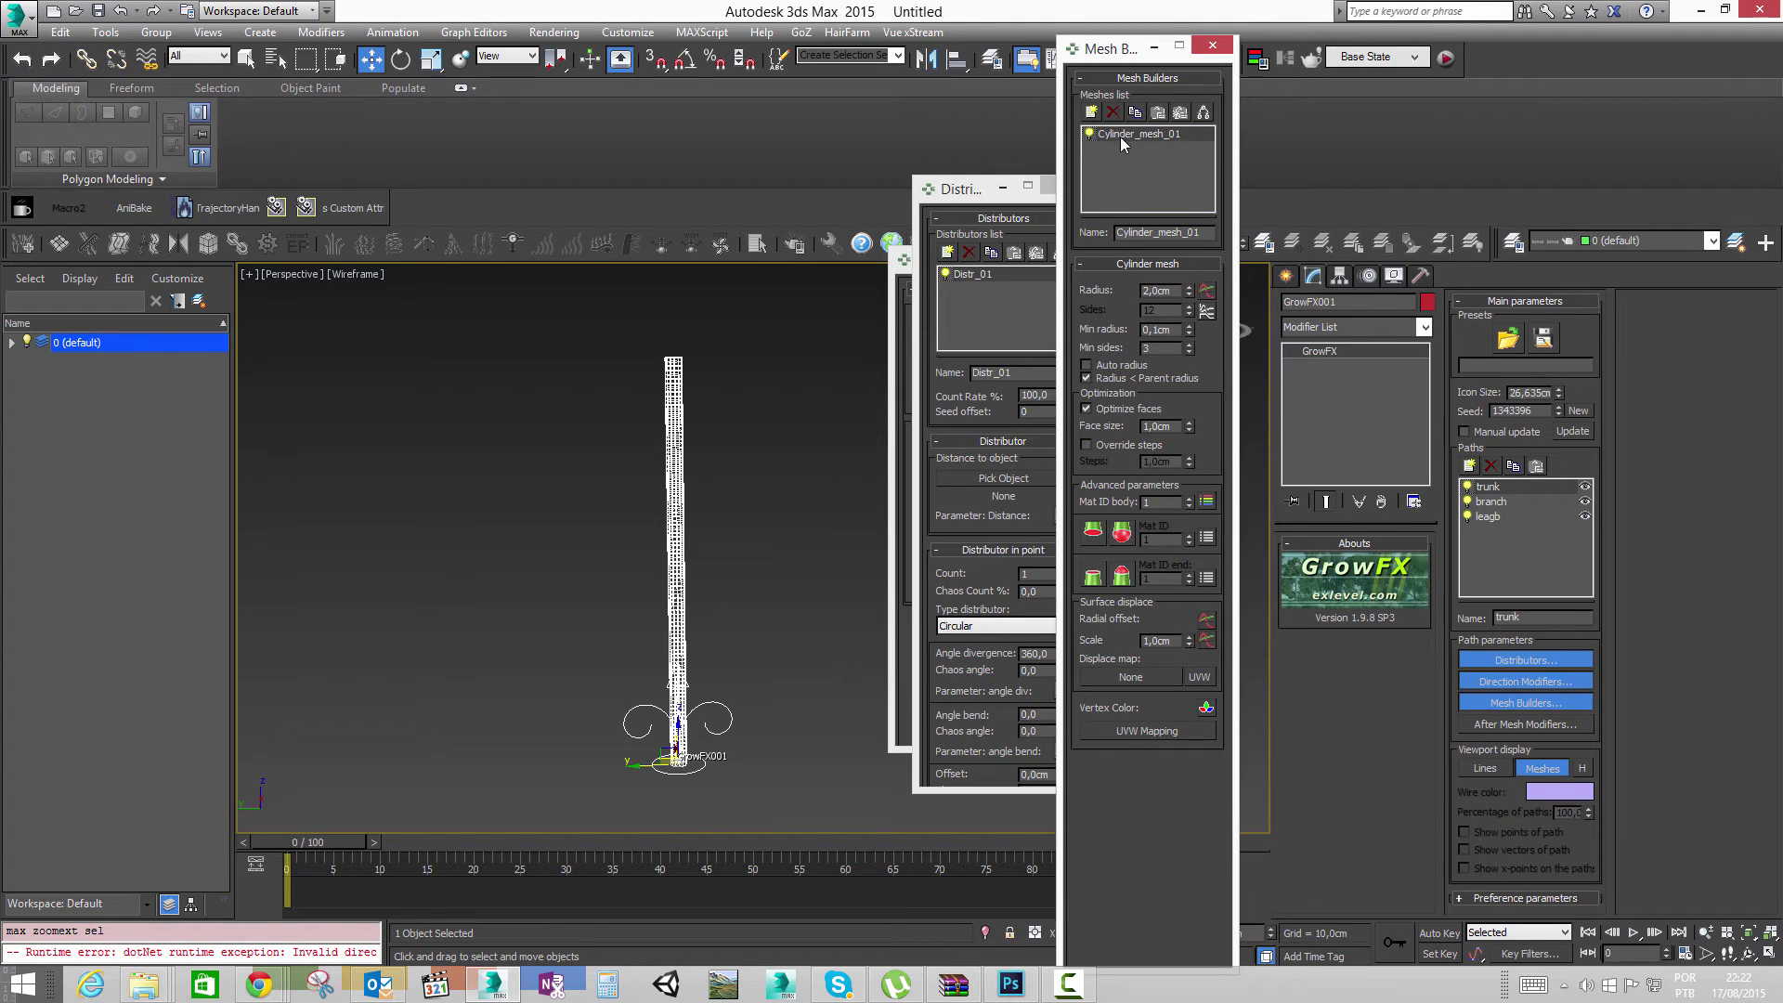
{"action": "mouse_move", "coordinate": [1189, 291]}
{"action": "left_mouse_down"}
{"action": "mouse_move", "coordinate": [1188, 326]}
{"action": "mouse_move", "coordinate": [1173, 151]}
{"action": "mouse_move", "coordinate": [1189, 290]}
{"action": "left_mouse_up"}
{"action": "left_click", "coordinate": [1207, 291]}
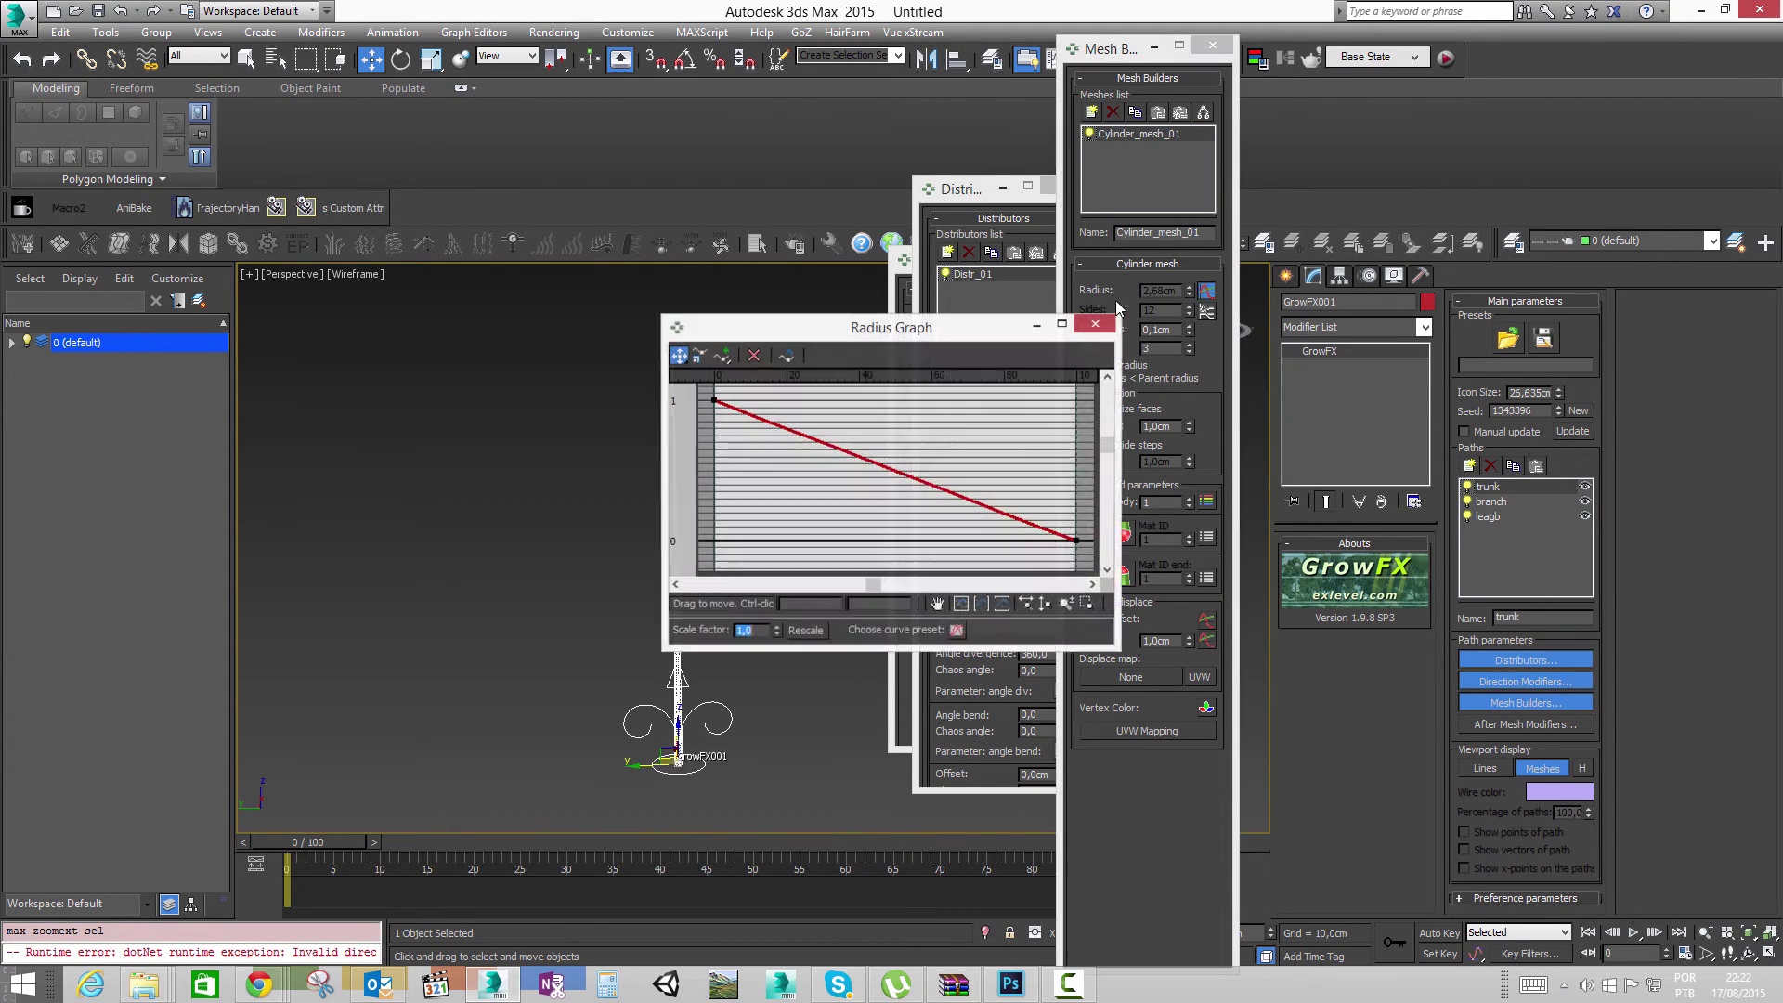
{"action": "left_click_drag", "start_coordinate": [959, 348], "coordinate": [1135, 356]}
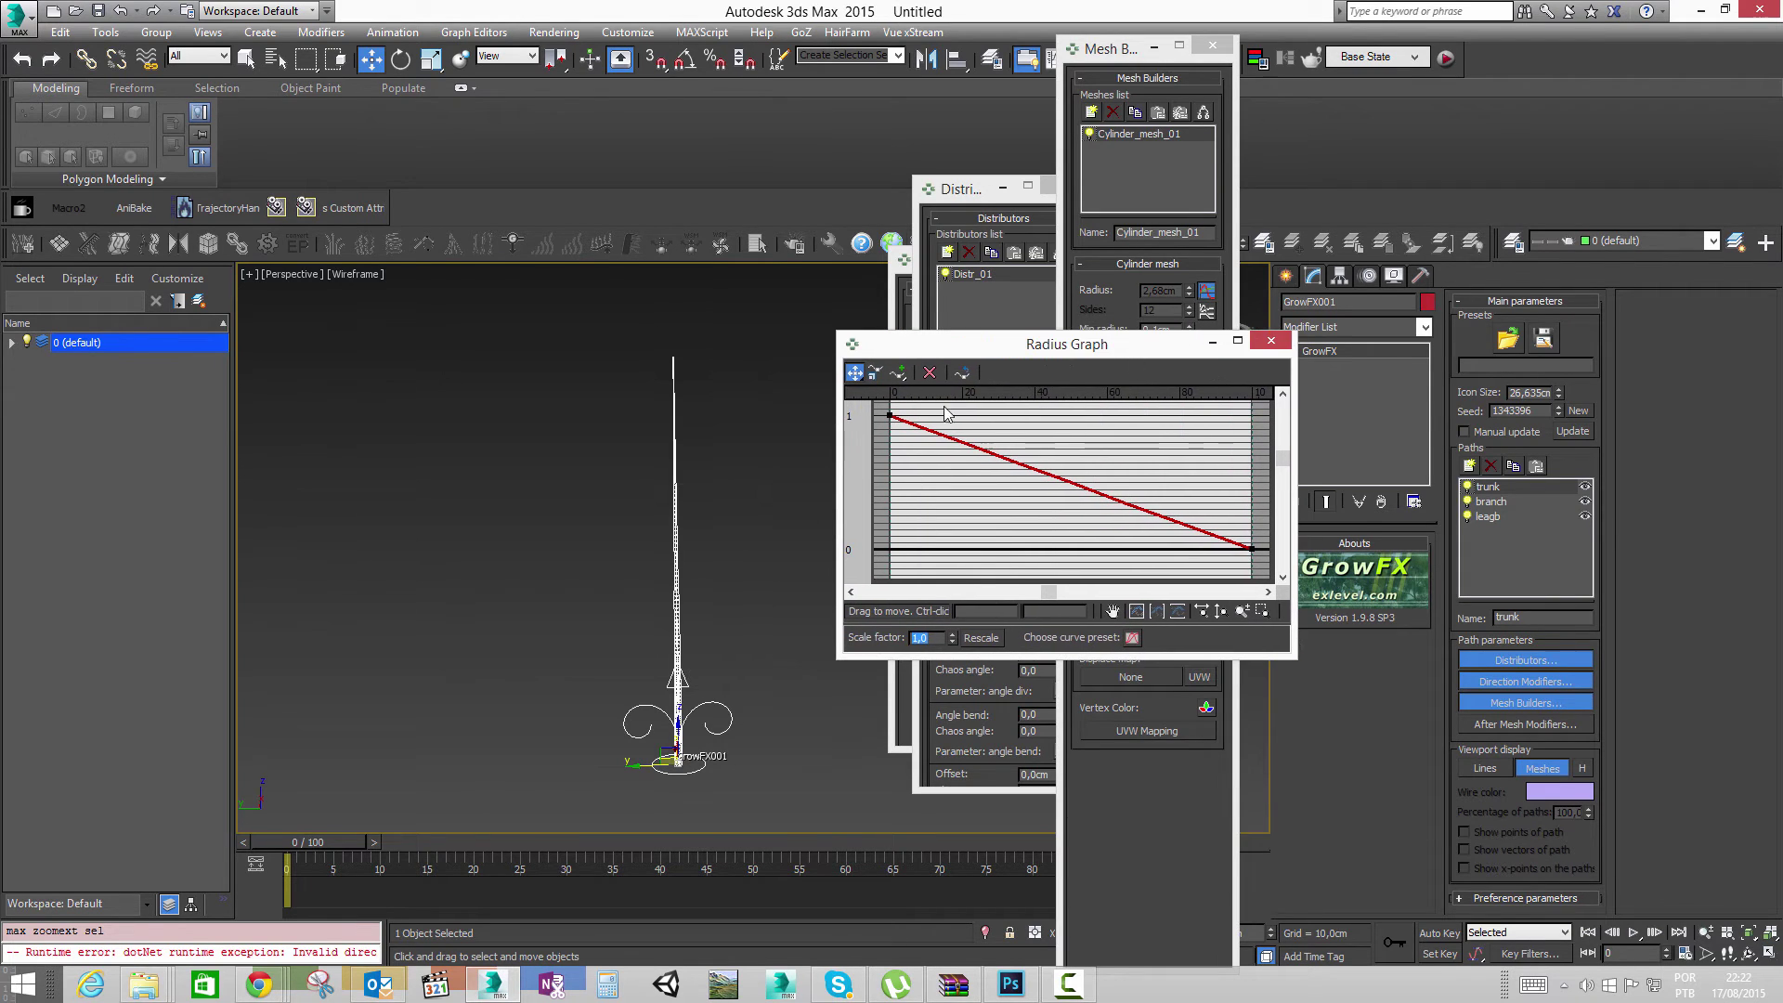
{"action": "middle_click_drag", "start_coordinate": [662, 616], "coordinate": [665, 634], "text": "alt"}
{"action": "scroll", "coordinate": [667, 635], "scroll_direction": "up", "scroll_amount": 3}
{"action": "scroll", "coordinate": [667, 636], "scroll_direction": "down", "scroll_amount": 3}
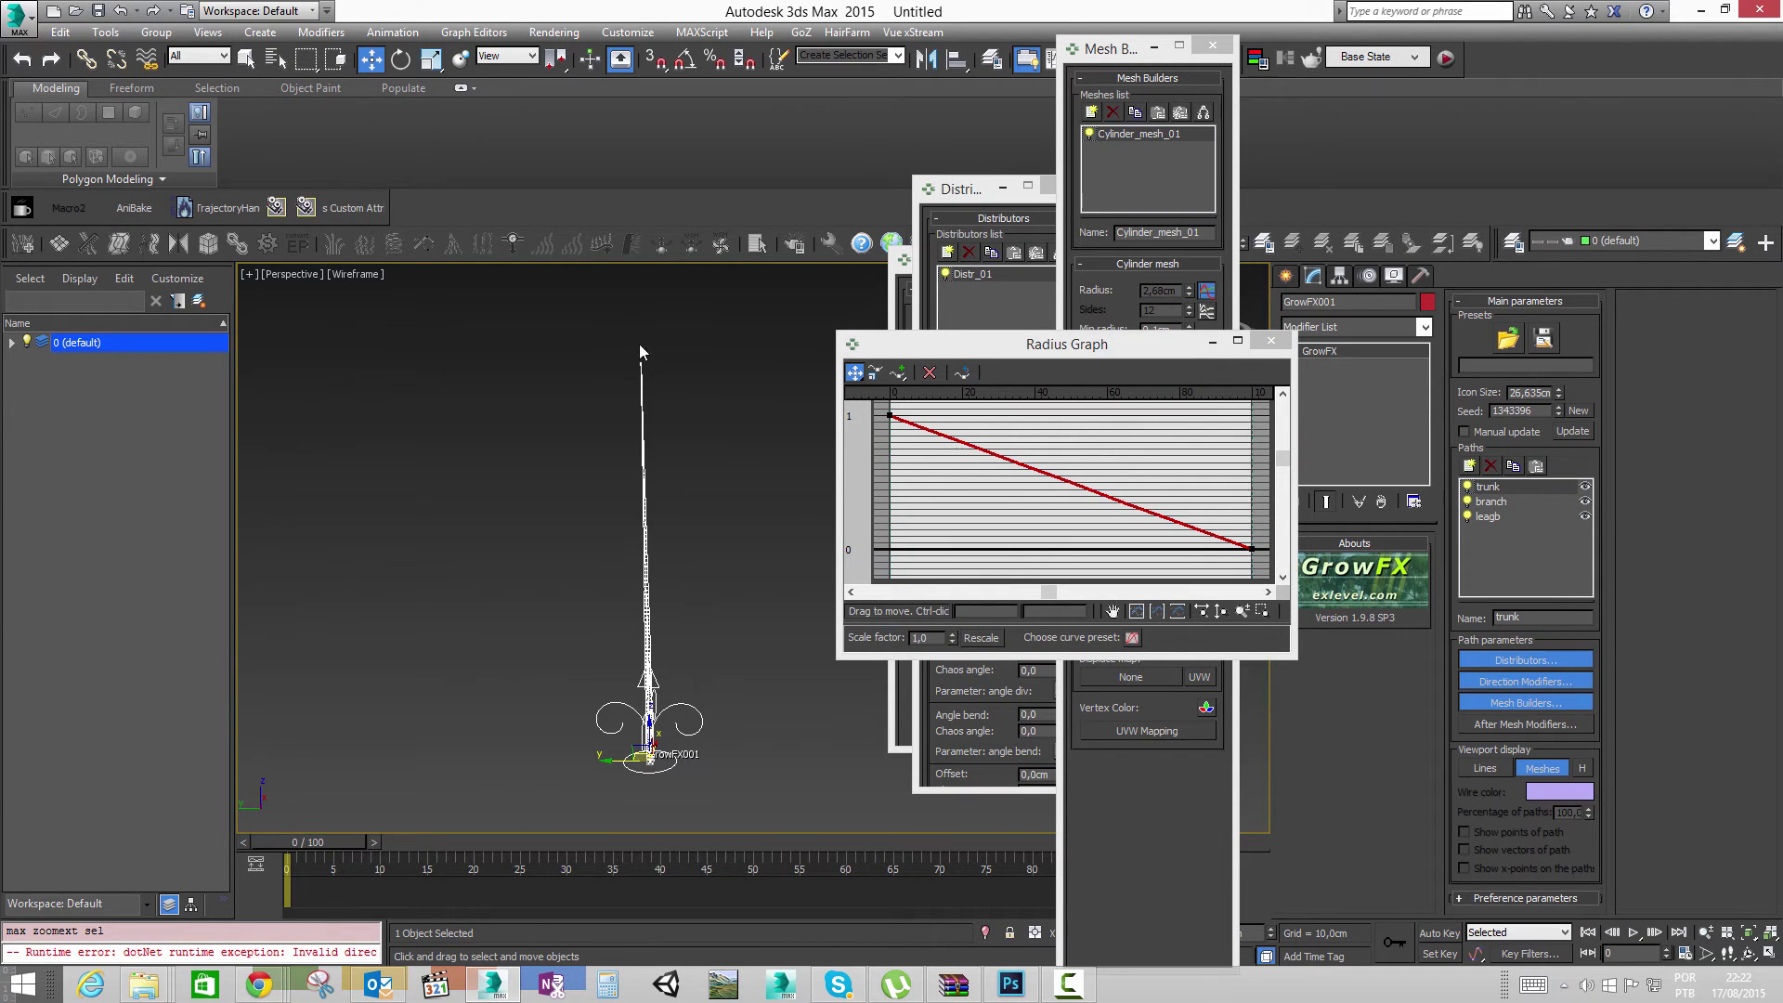
{"action": "middle_click_drag", "start_coordinate": [681, 509], "coordinate": [688, 515], "text": "alt"}
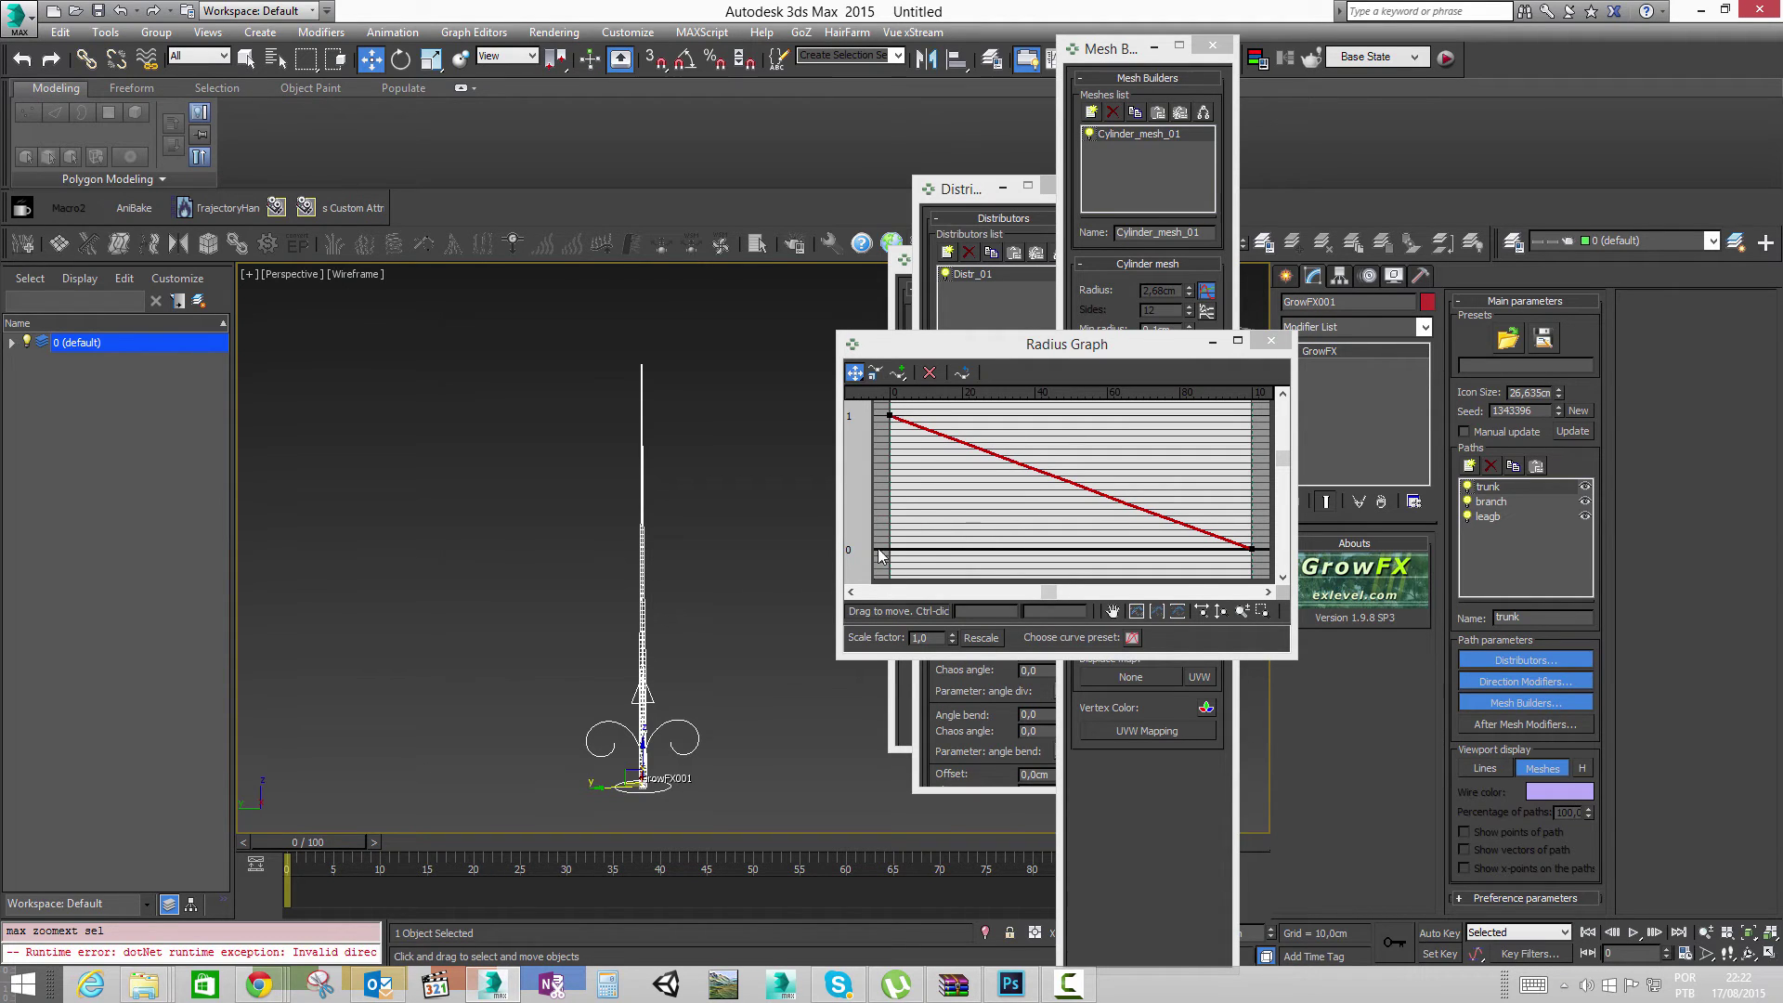
Step: Raise the radius graph's end point to 0.376 at 100, set the scale factor to 1.443, and close the graph
{"action": "left_click_drag", "start_coordinate": [990, 342], "coordinate": [944, 334]}
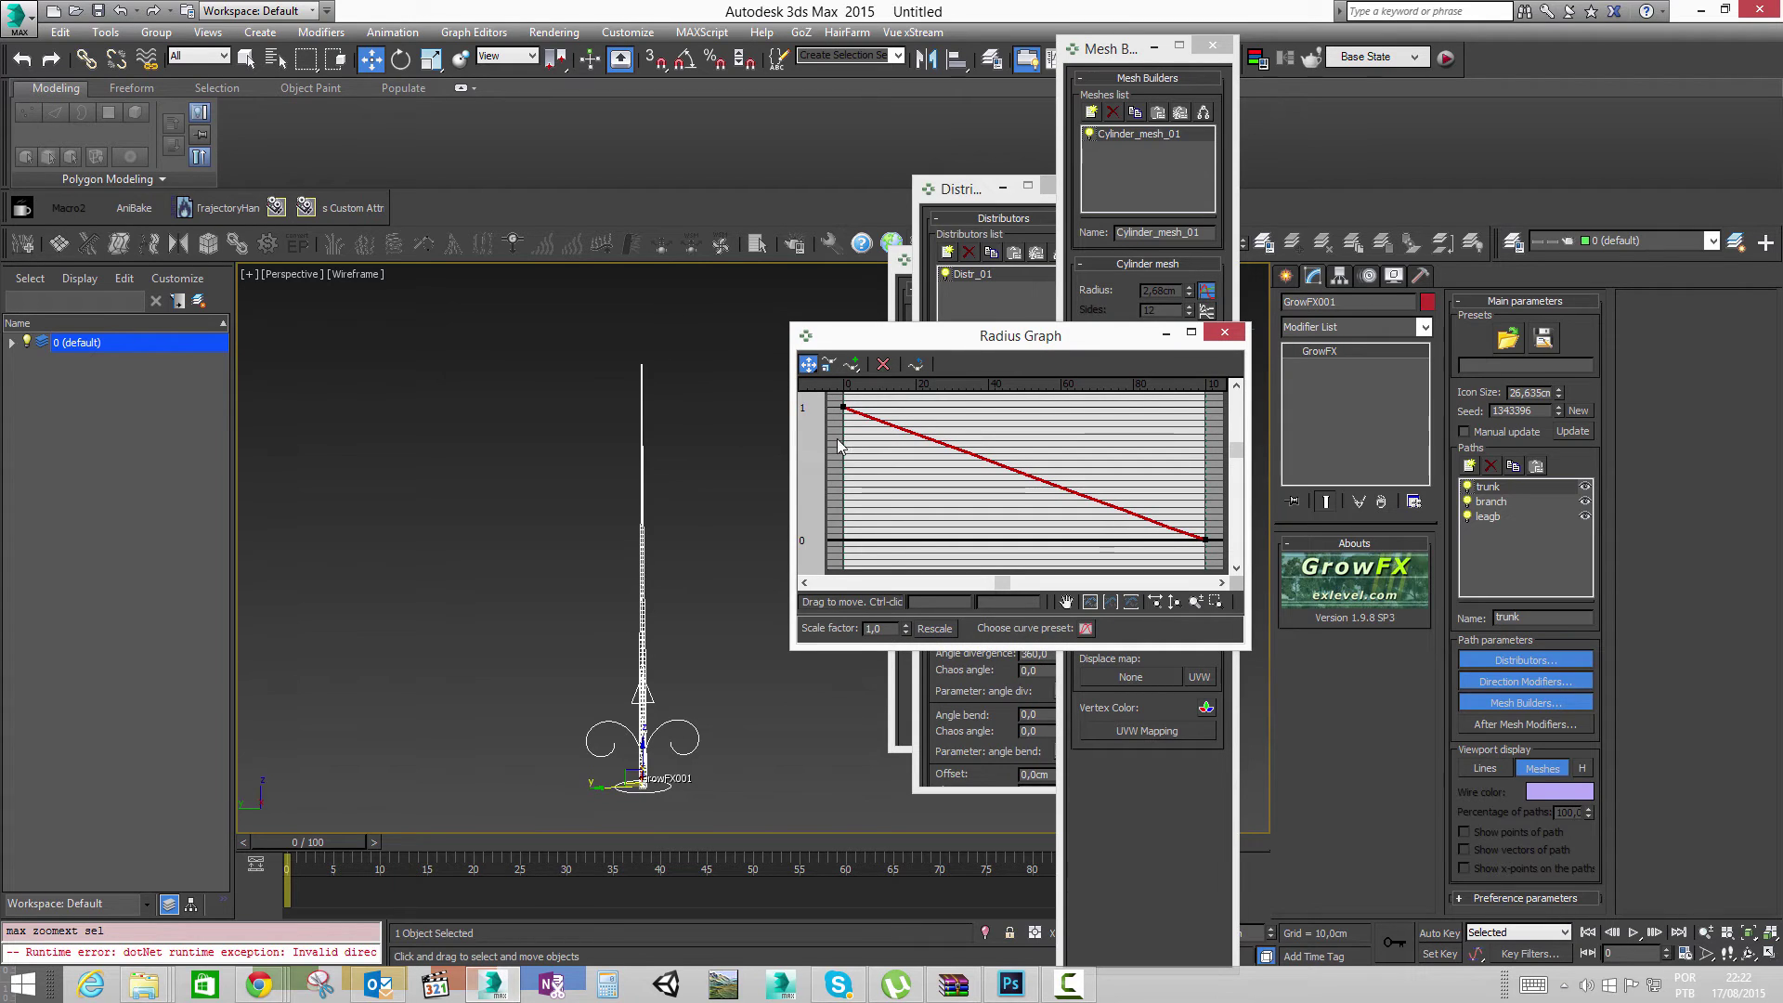
{"action": "left_click", "coordinate": [843, 407]}
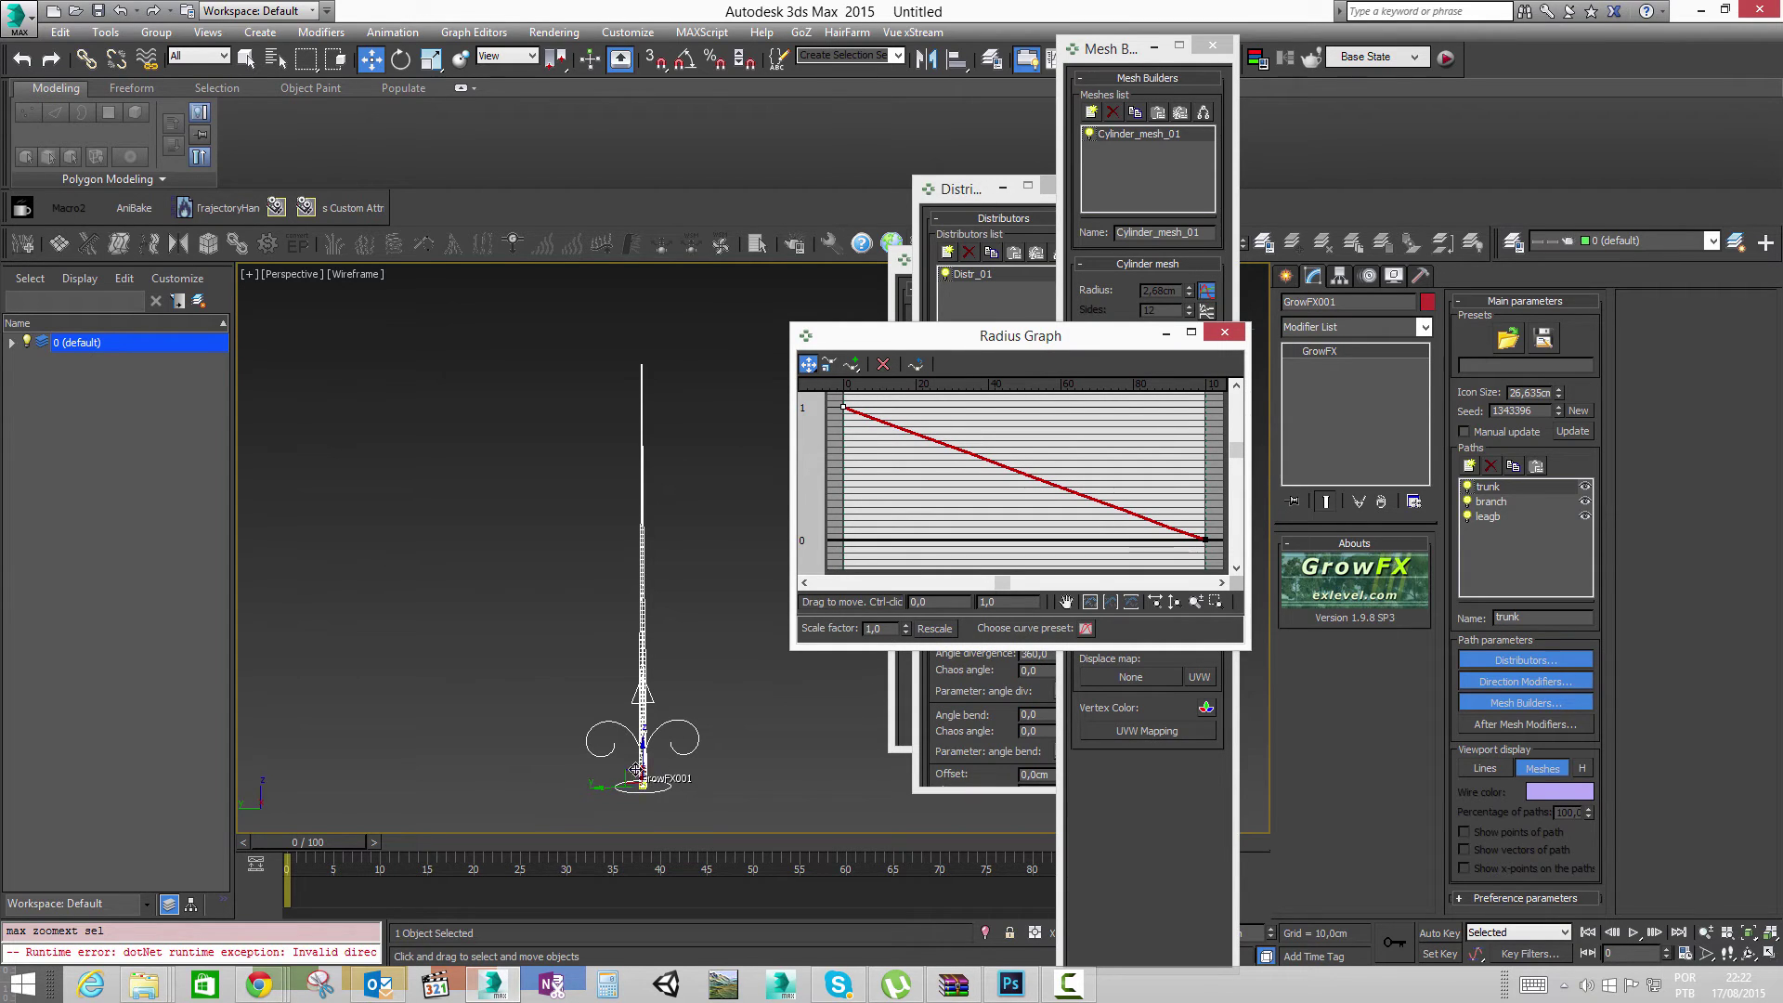
{"action": "mouse_move", "coordinate": [1187, 481]}
{"action": "left_mouse_down"}
{"action": "mouse_move", "coordinate": [1237, 548]}
{"action": "mouse_move", "coordinate": [1187, 489]}
{"action": "left_mouse_up"}
{"action": "left_click_drag", "start_coordinate": [907, 633], "coordinate": [911, 436]}
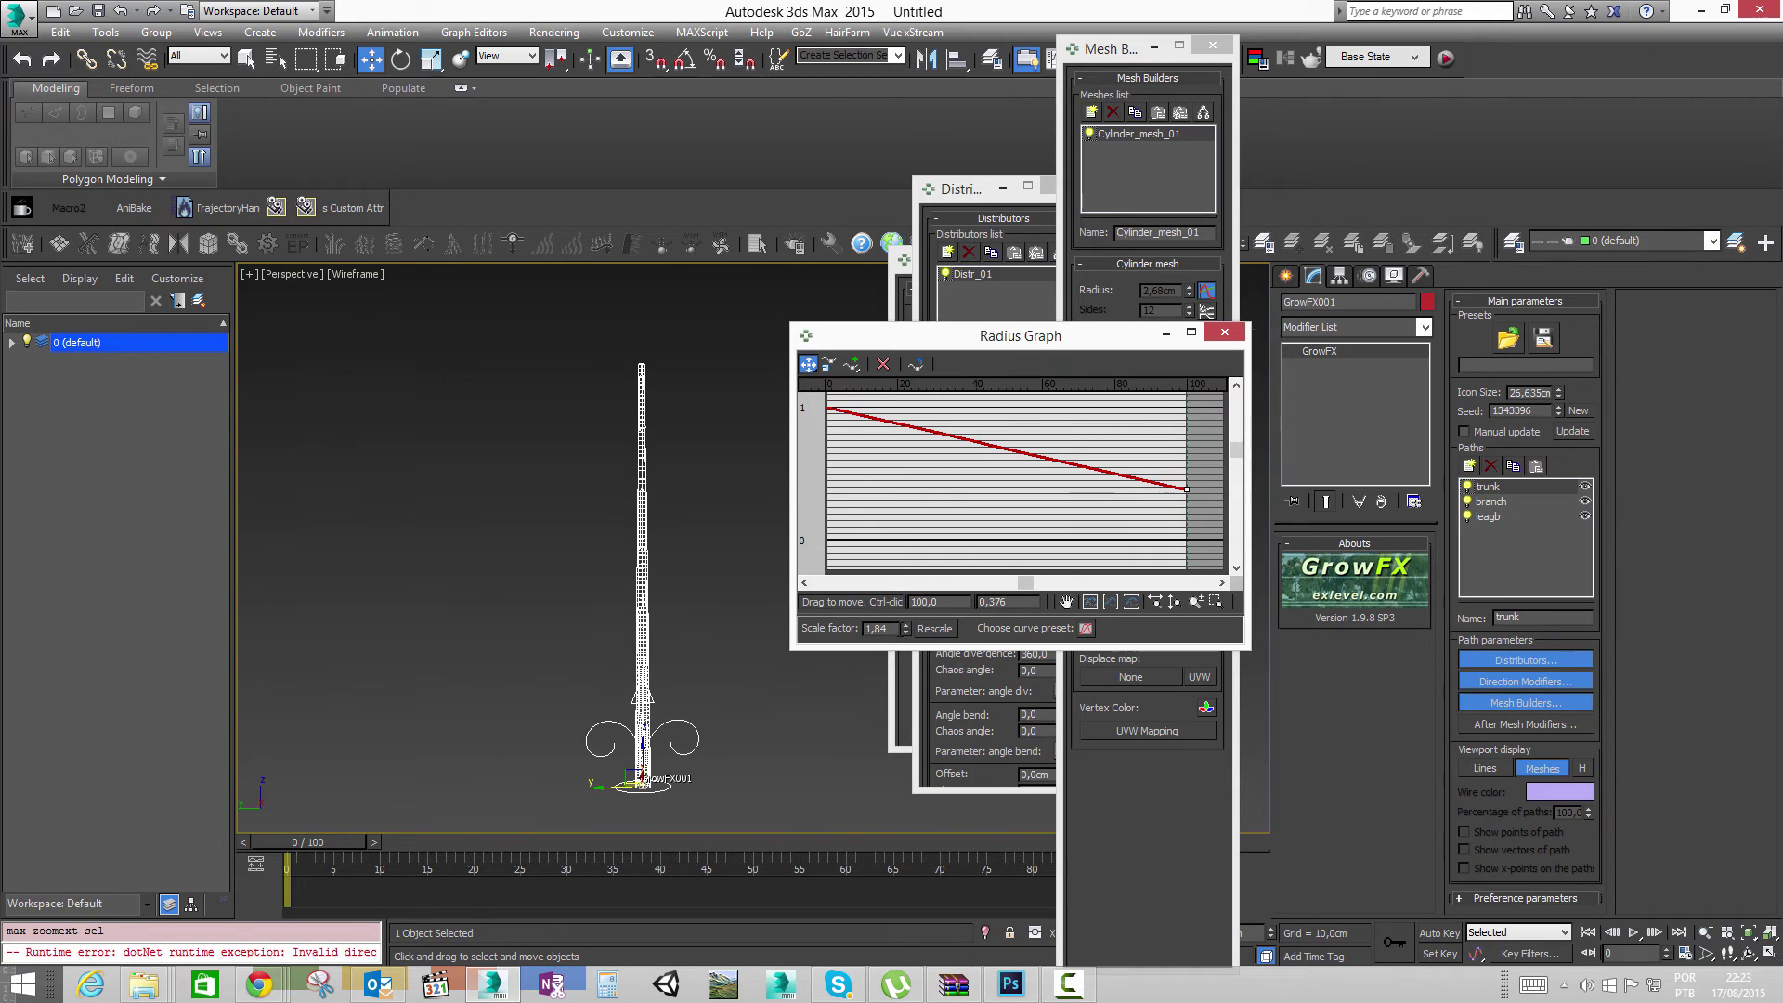
{"action": "left_click_drag", "start_coordinate": [906, 632], "coordinate": [907, 662]}
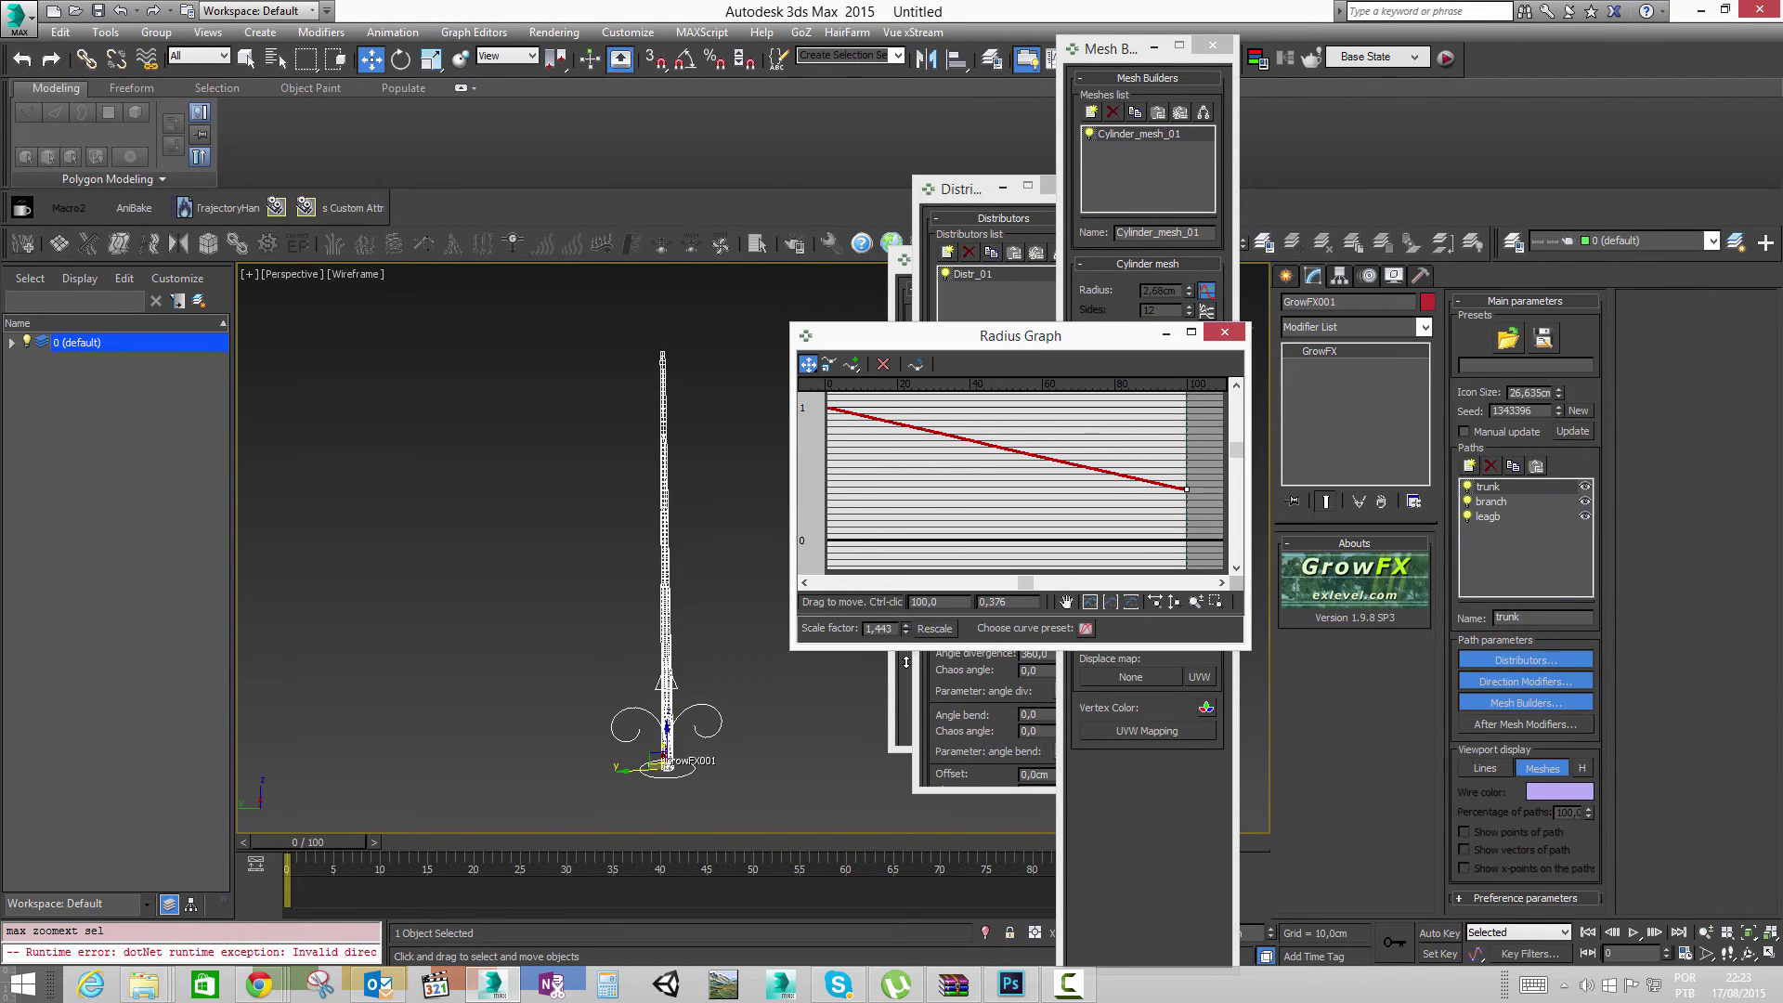
{"action": "left_click", "coordinate": [1225, 333]}
Step: Add a Cylinder mesh builder to the branch path and switch the viewport to Realistic shaded display
{"action": "middle_click_drag", "start_coordinate": [642, 481], "coordinate": [708, 495]}
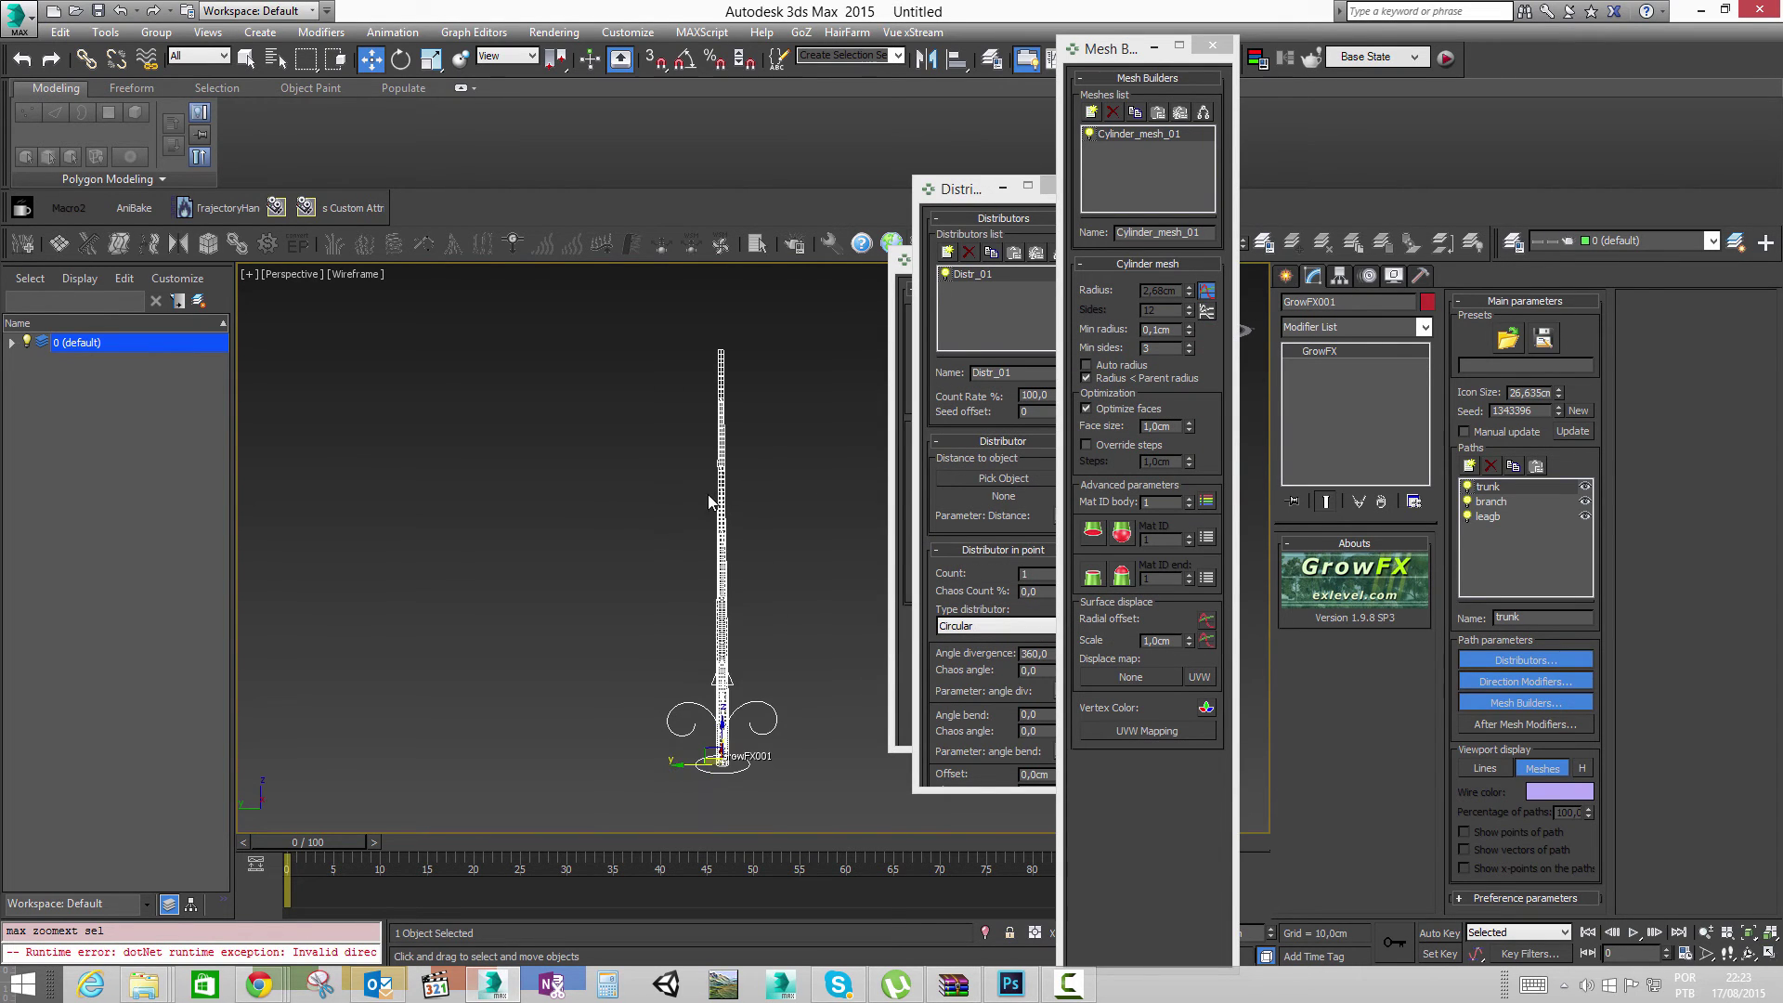
{"action": "left_click", "coordinate": [1532, 503]}
{"action": "left_click", "coordinate": [1520, 704]}
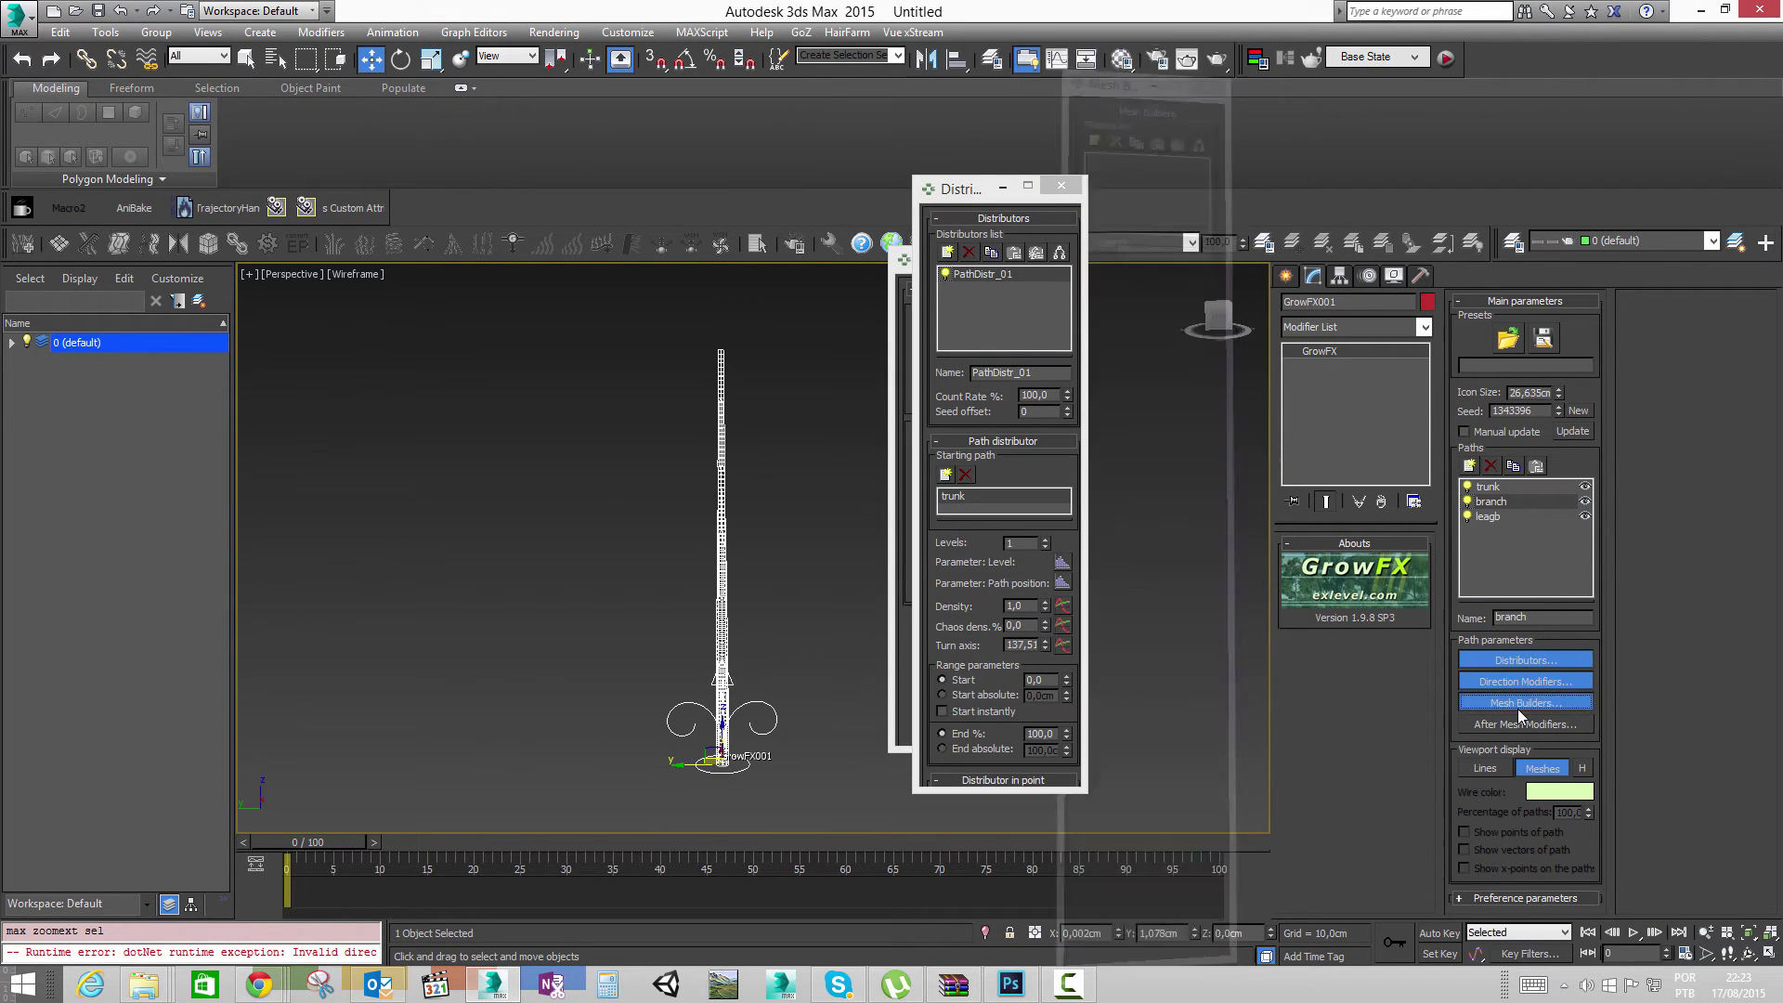
{"action": "left_click", "coordinate": [1092, 112]}
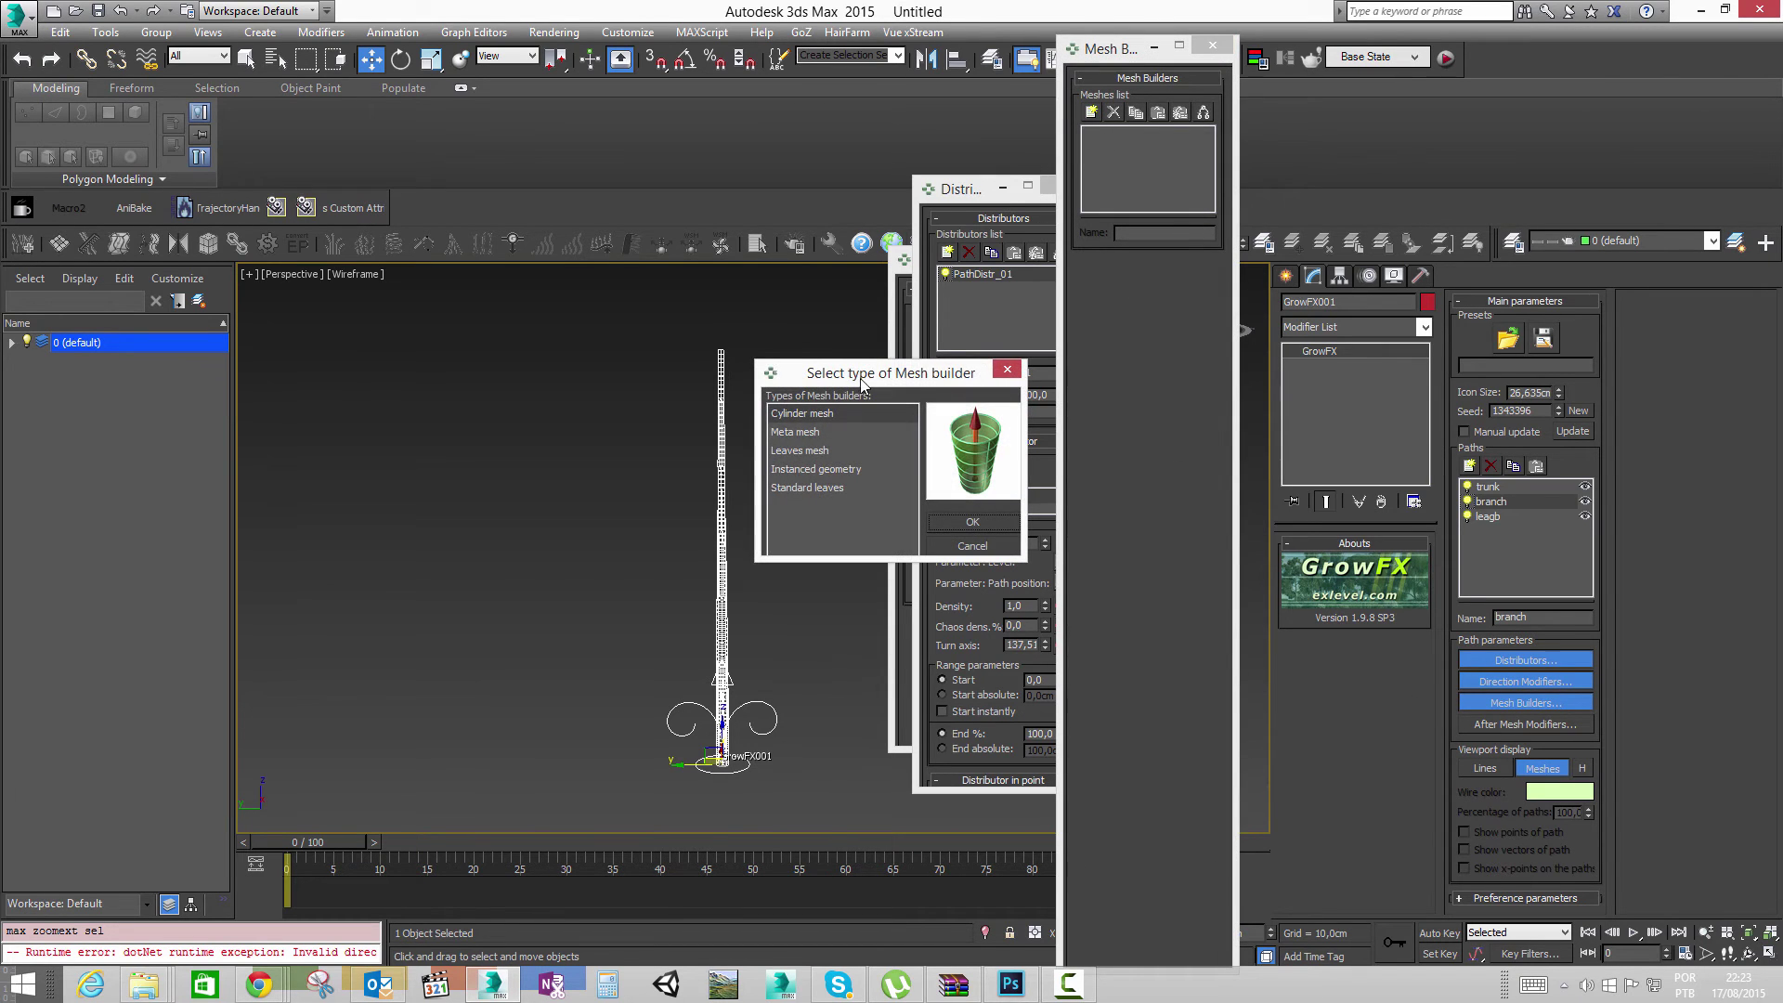
{"action": "left_click", "coordinate": [983, 532]}
{"action": "middle_click_drag", "start_coordinate": [827, 503], "coordinate": [907, 532], "text": "alt"}
{"action": "key", "text": "F3"}
{"action": "scroll", "coordinate": [790, 498], "scroll_direction": "up", "scroll_amount": 5}
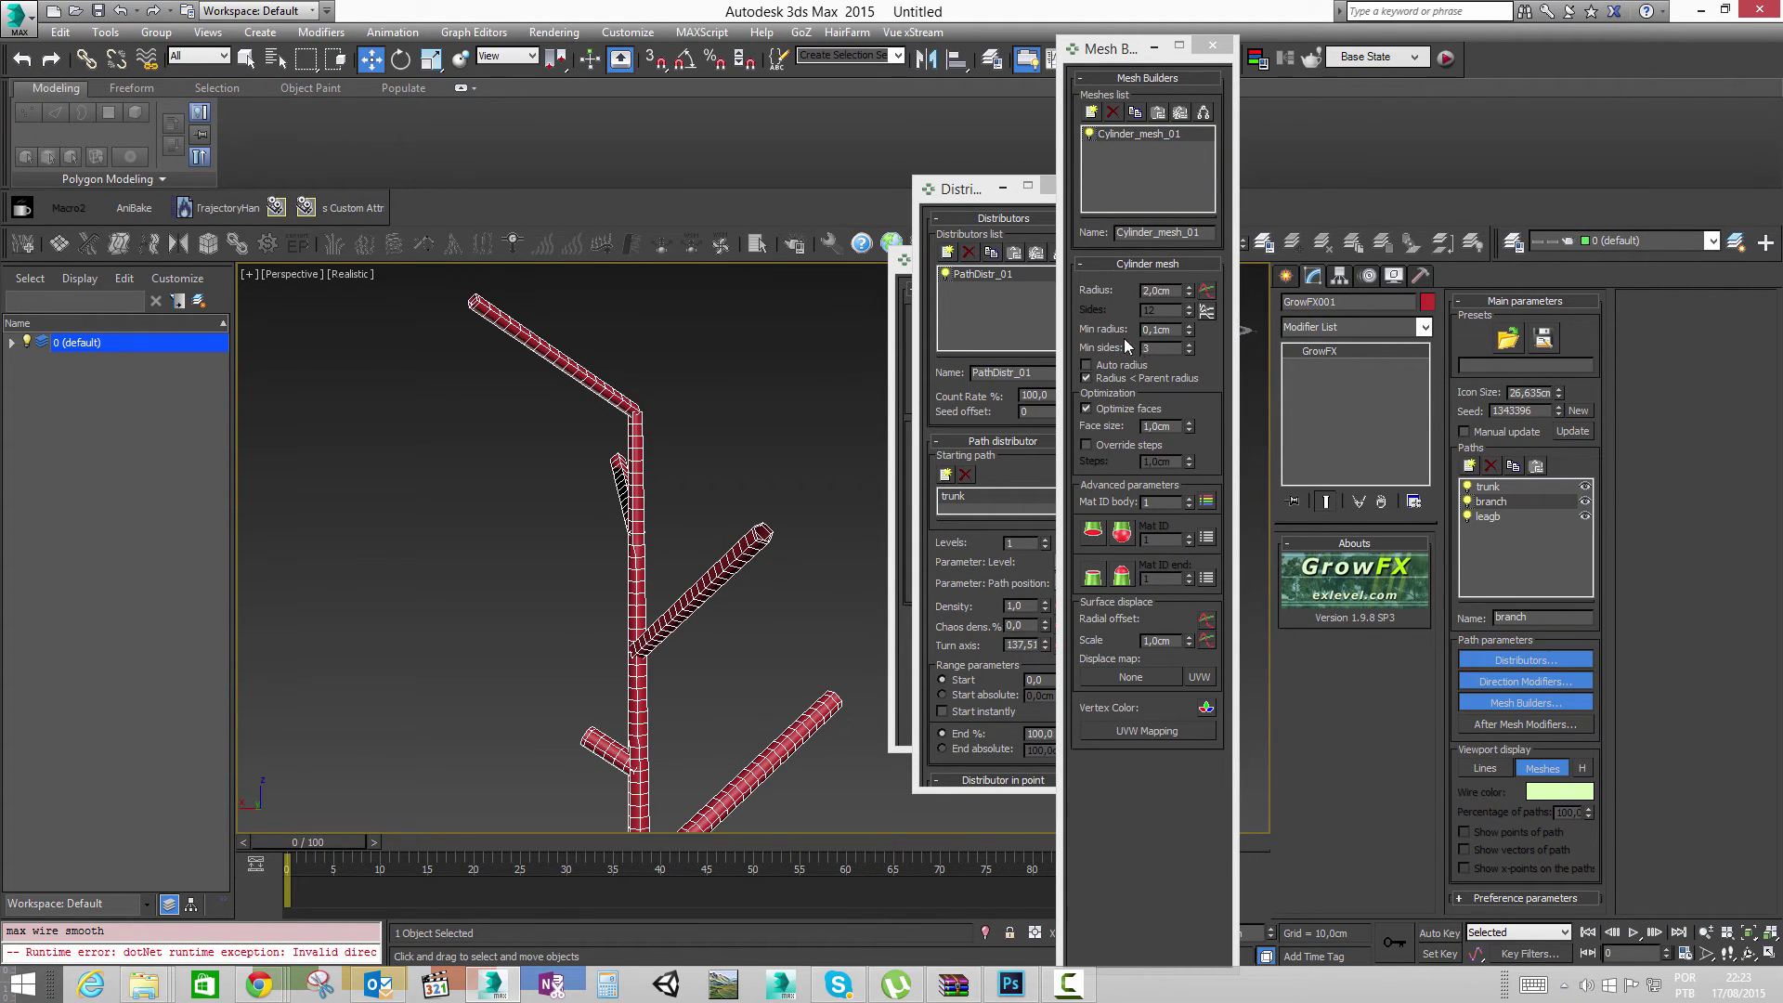
Step: Examine the thickness of the branch cylinders and how they join the trunk along its full height
{"action": "middle_click_drag", "start_coordinate": [691, 463], "coordinate": [705, 347]}
{"action": "scroll", "coordinate": [706, 349], "scroll_direction": "down", "scroll_amount": 2}
{"action": "middle_click_drag", "start_coordinate": [721, 654], "coordinate": [725, 517]}
{"action": "middle_click_drag", "start_coordinate": [711, 818], "coordinate": [646, 636]}
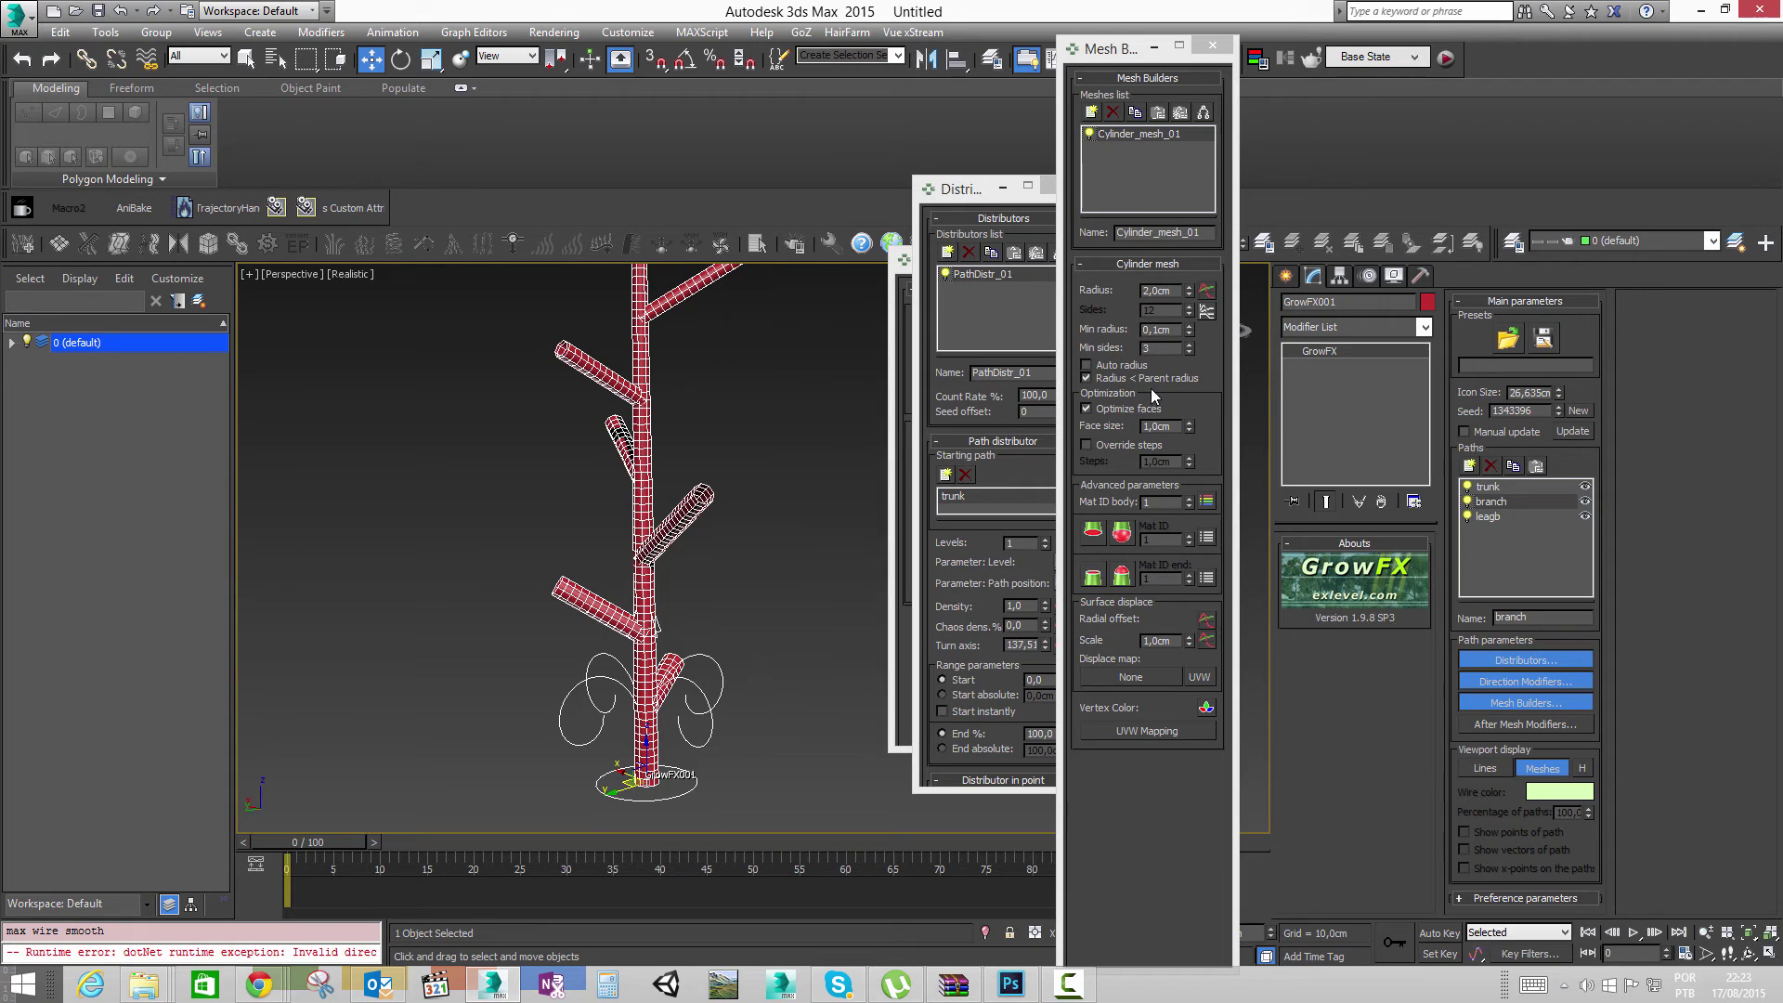
{"action": "middle_click_drag", "start_coordinate": [672, 619], "coordinate": [672, 641]}
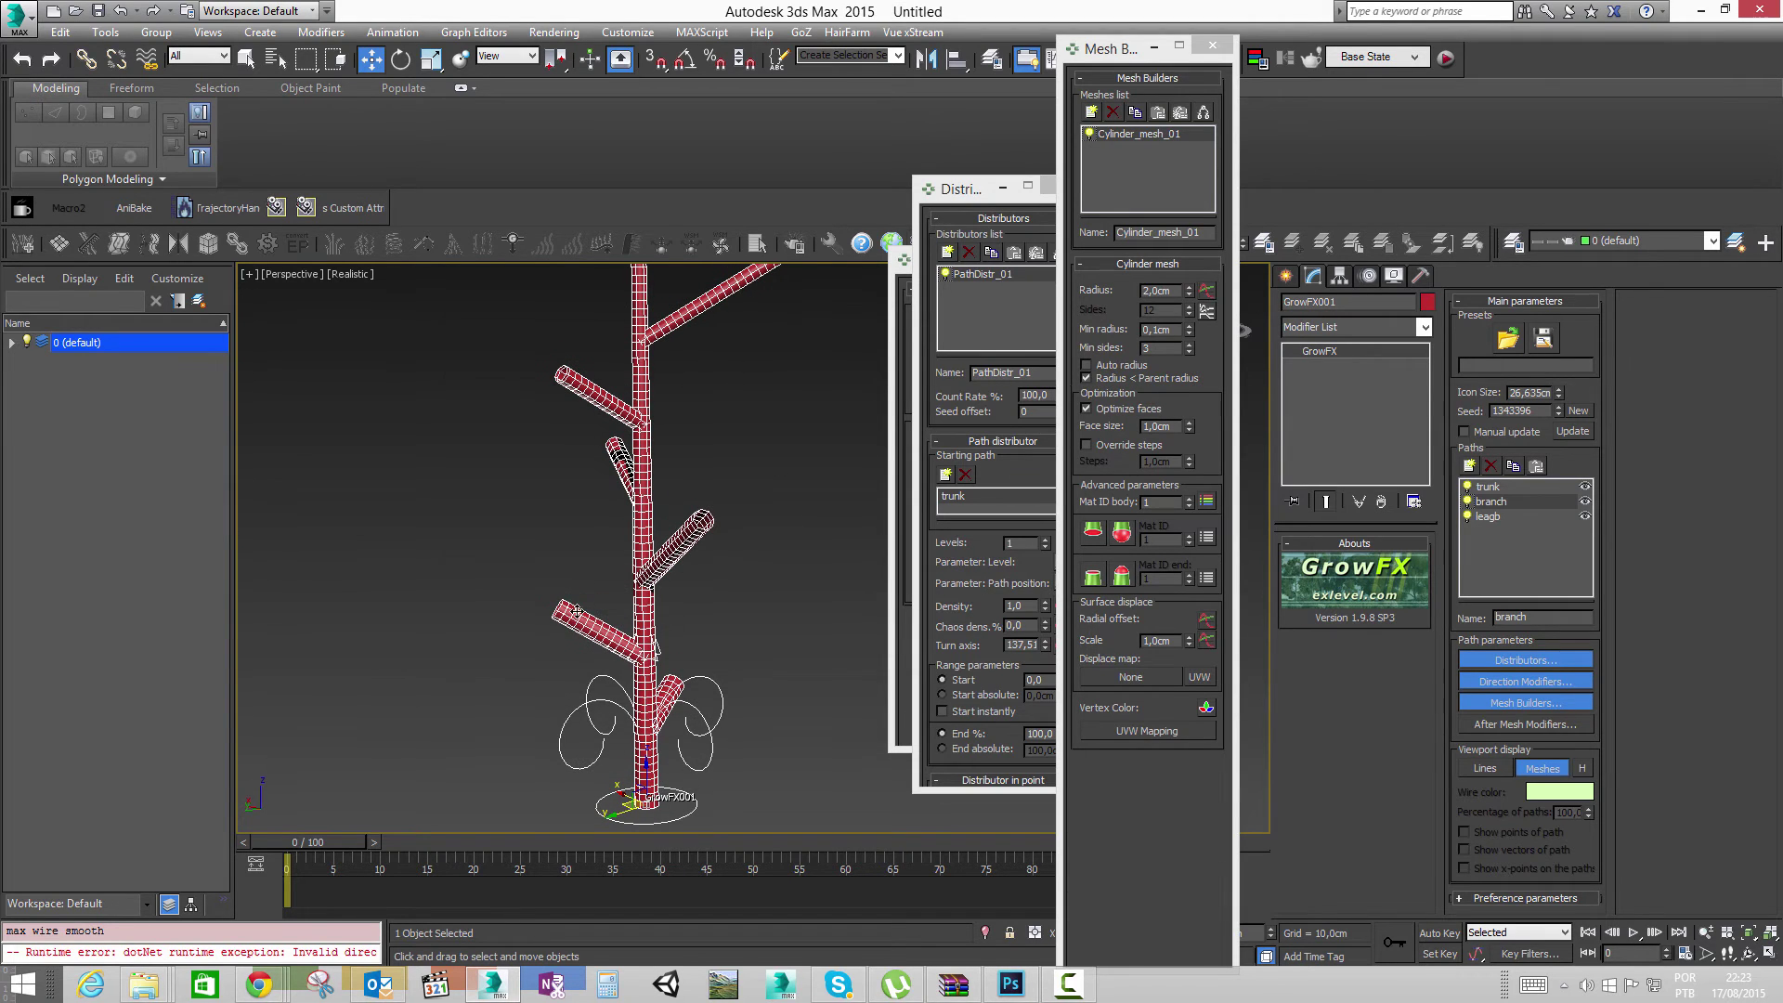
{"action": "middle_click_drag", "start_coordinate": [629, 706], "coordinate": [743, 687], "text": "alt"}
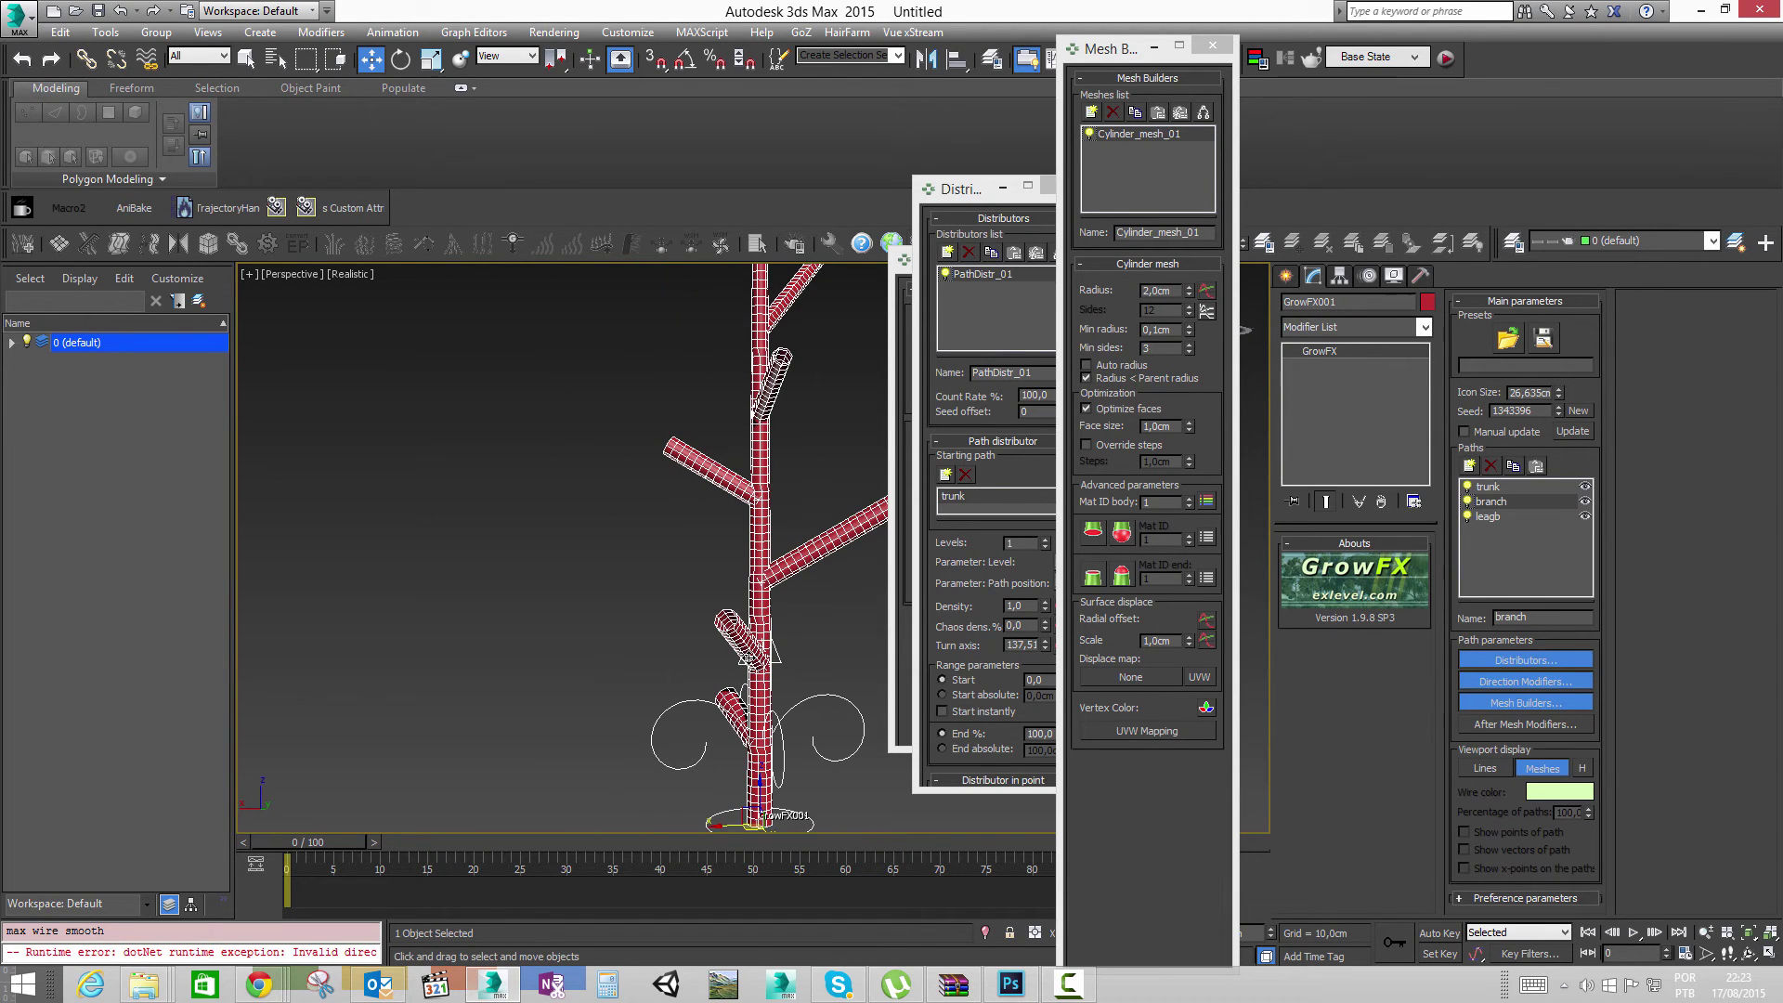
{"action": "key", "text": "z"}
{"action": "middle_click_drag", "start_coordinate": [748, 591], "coordinate": [806, 529], "text": "alt"}
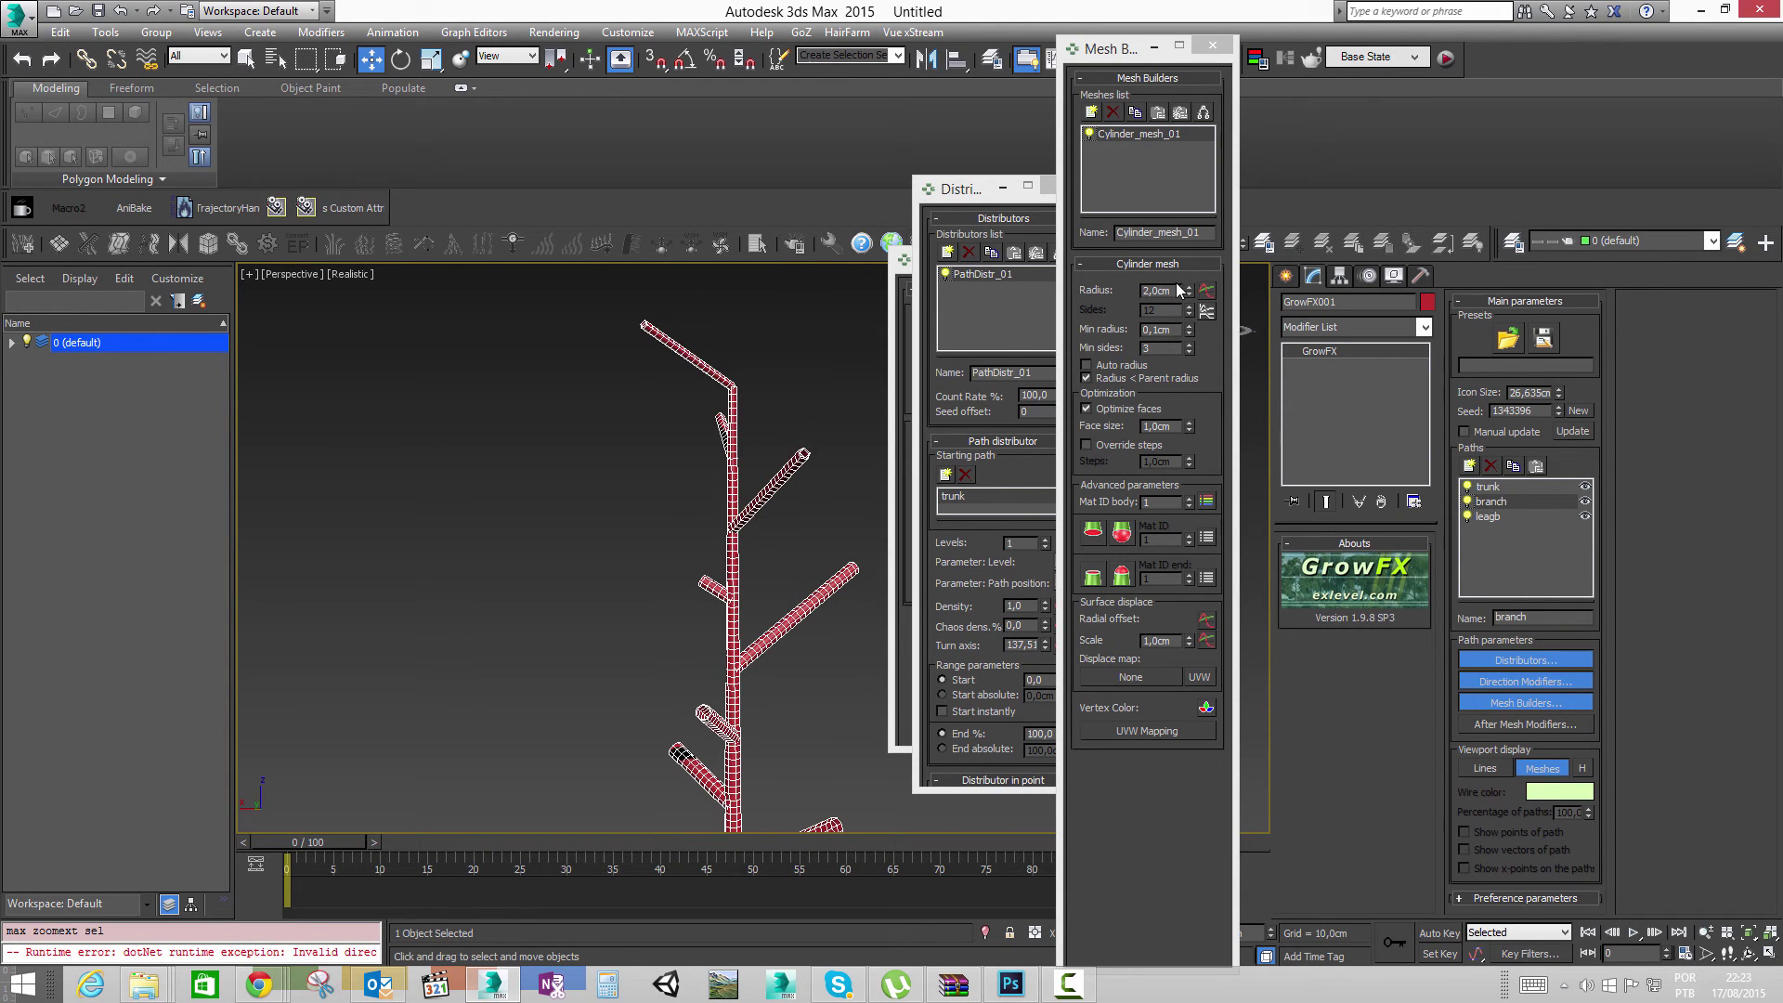
Step: Try a branch cylinder radius of 0.48 cm and raise it to 4.47 cm
{"action": "left_click_drag", "start_coordinate": [1190, 294], "coordinate": [1193, 366]}
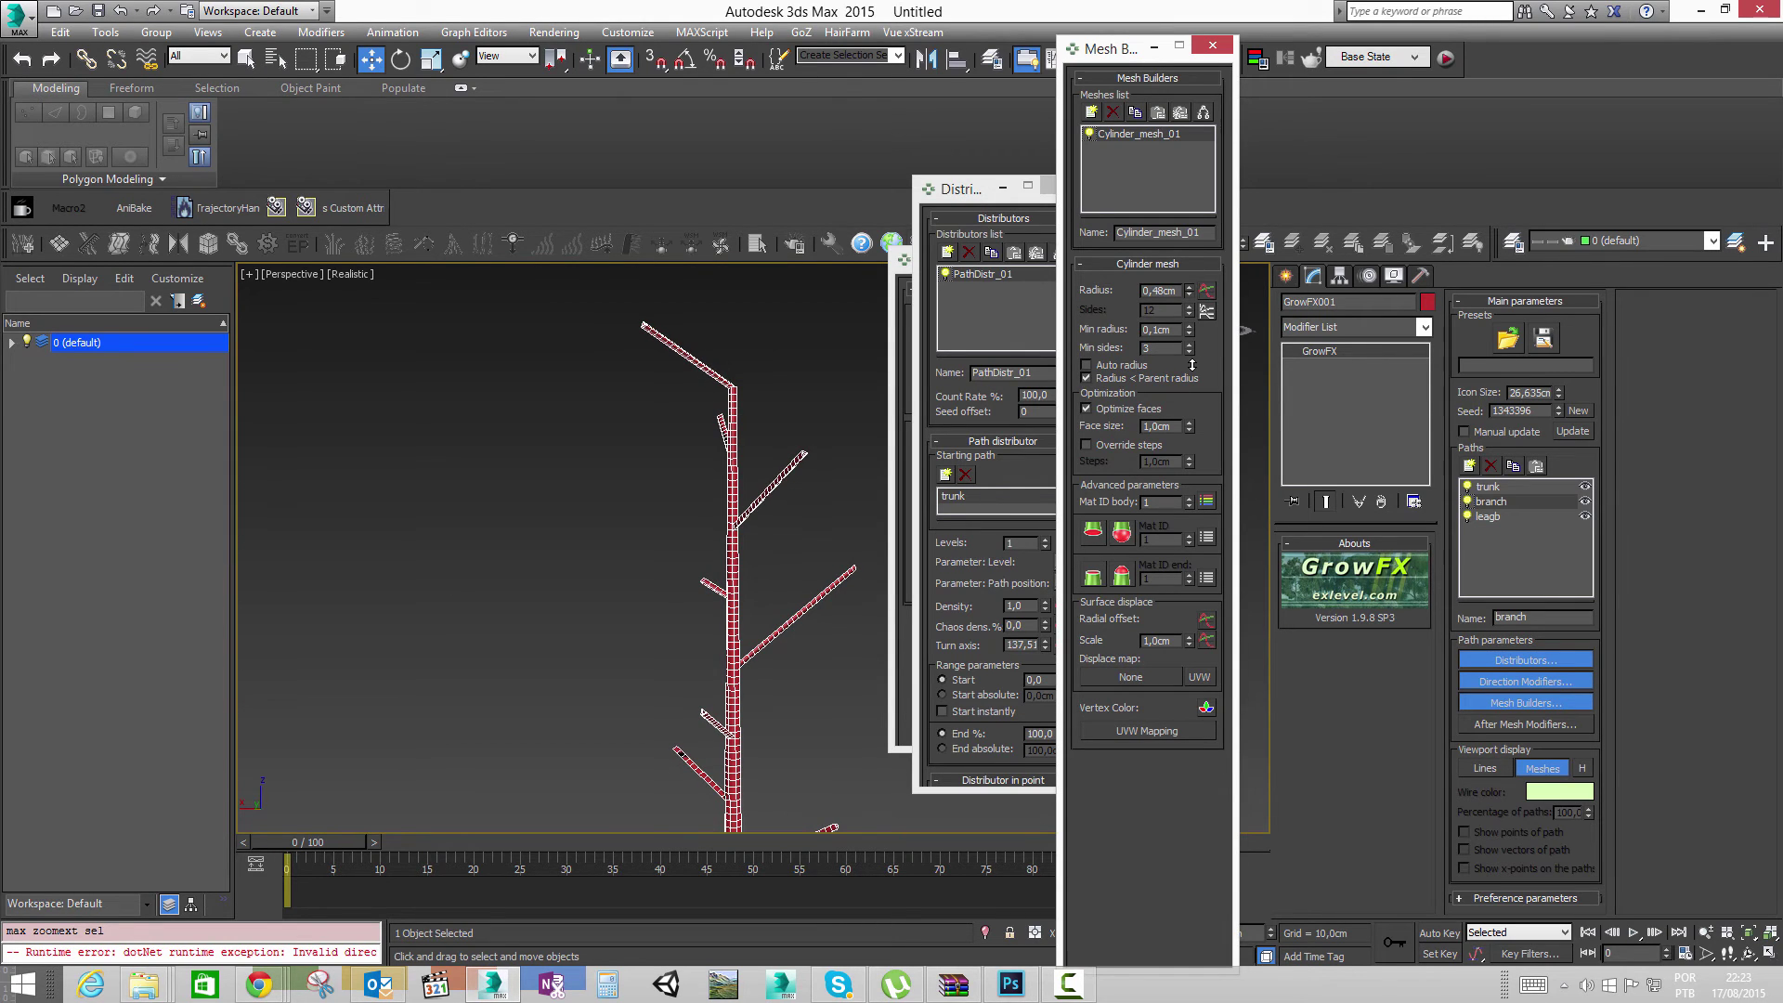
{"action": "middle_click_drag", "start_coordinate": [789, 614], "coordinate": [1052, 536]}
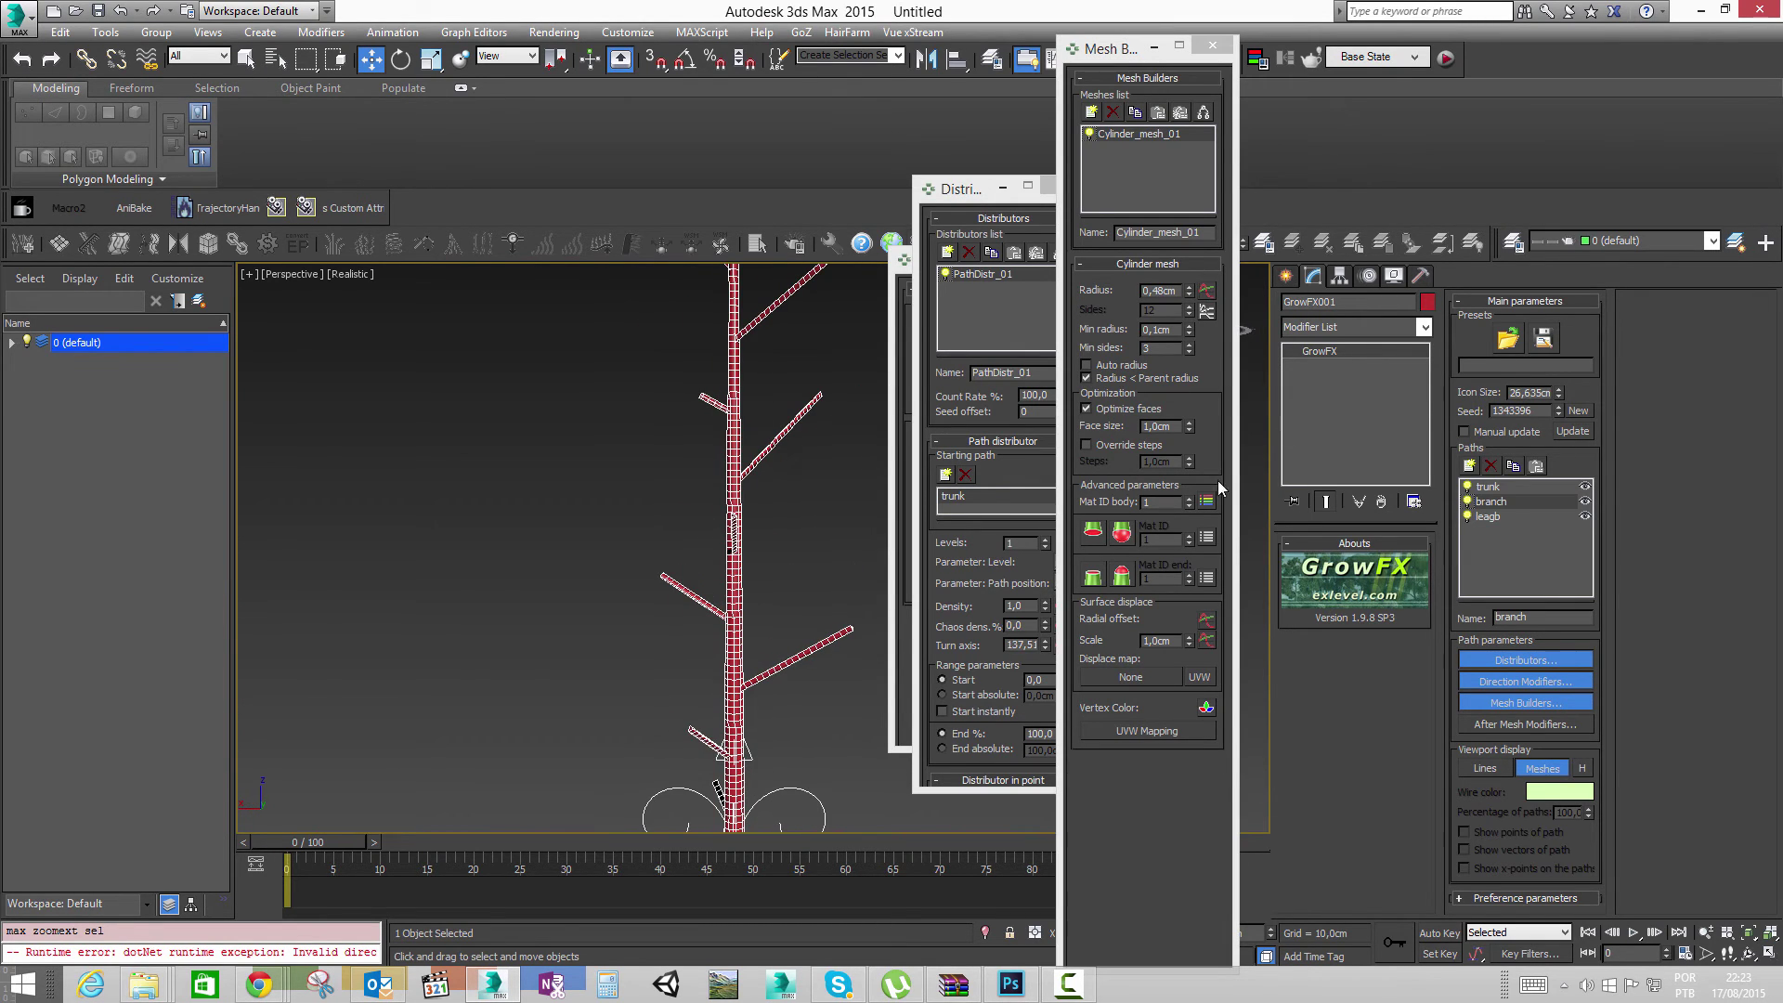
{"action": "left_click_drag", "start_coordinate": [1191, 290], "coordinate": [1193, 99]}
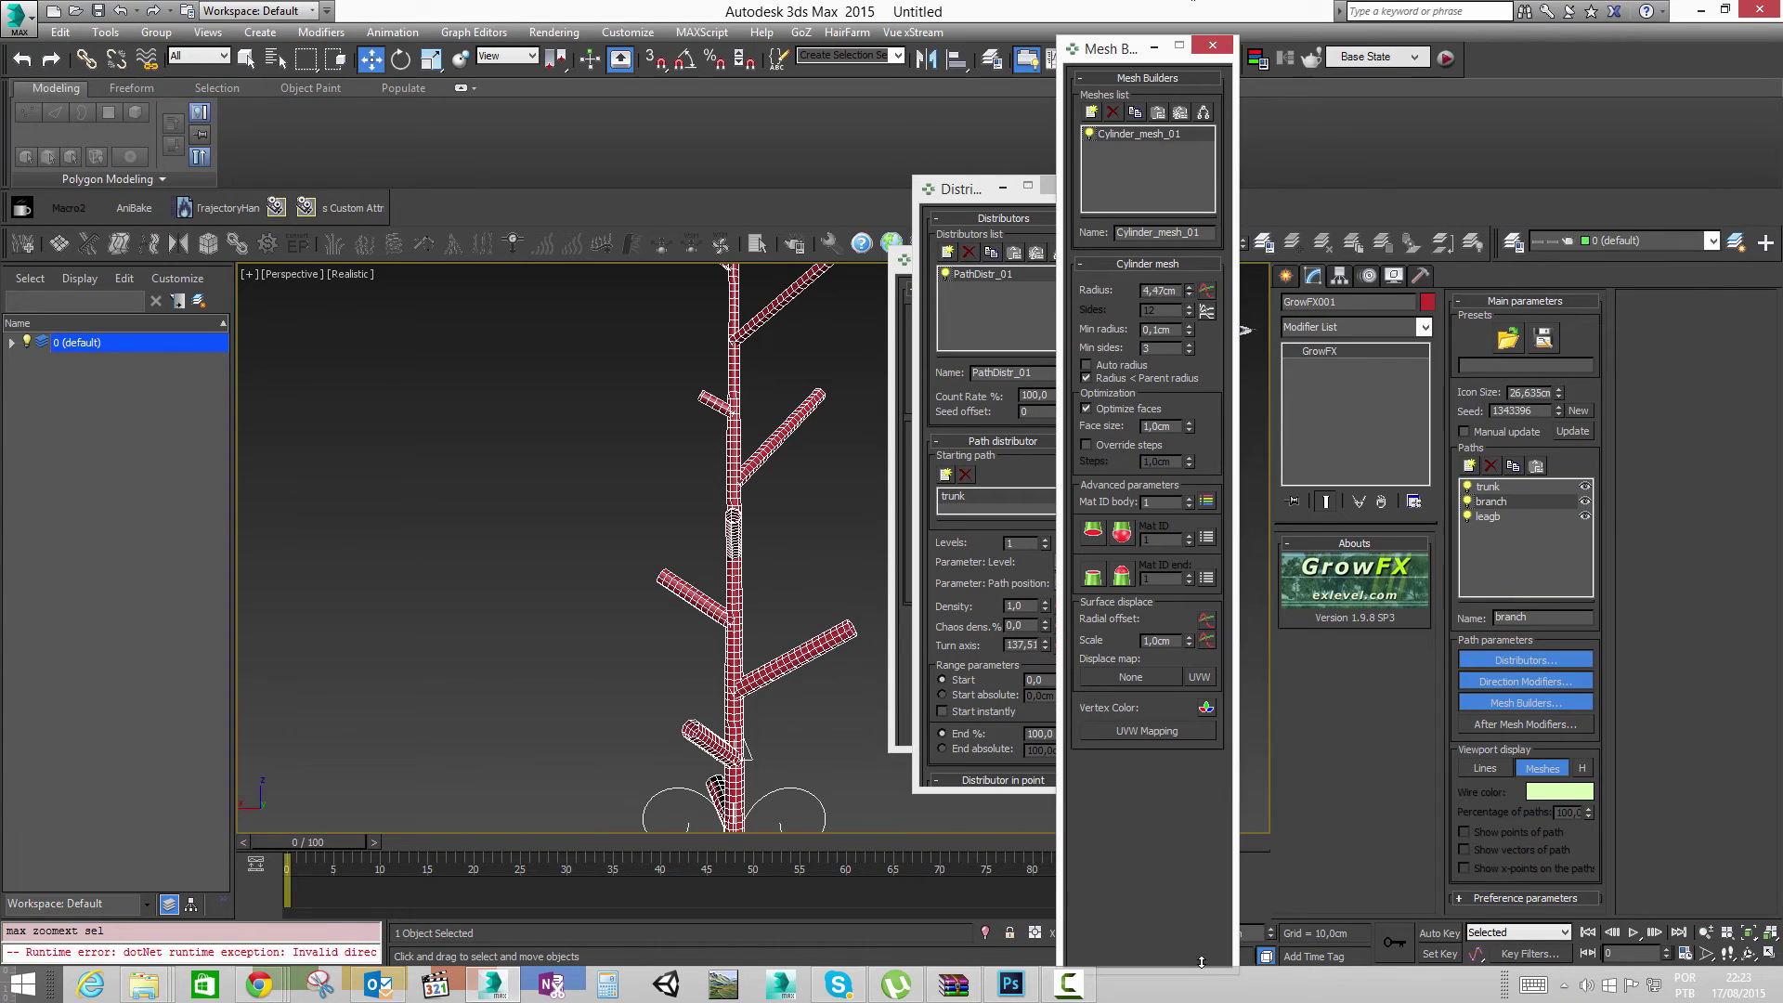
Step: Set the branch cylinder radius to 0.76 cm, raise its radius graph's end point to 0.297 at 100, and close the graph
{"action": "left_click_drag", "start_coordinate": [1197, 292], "coordinate": [1206, 240]}
{"action": "left_click_drag", "start_coordinate": [1199, 389], "coordinate": [1189, 370]}
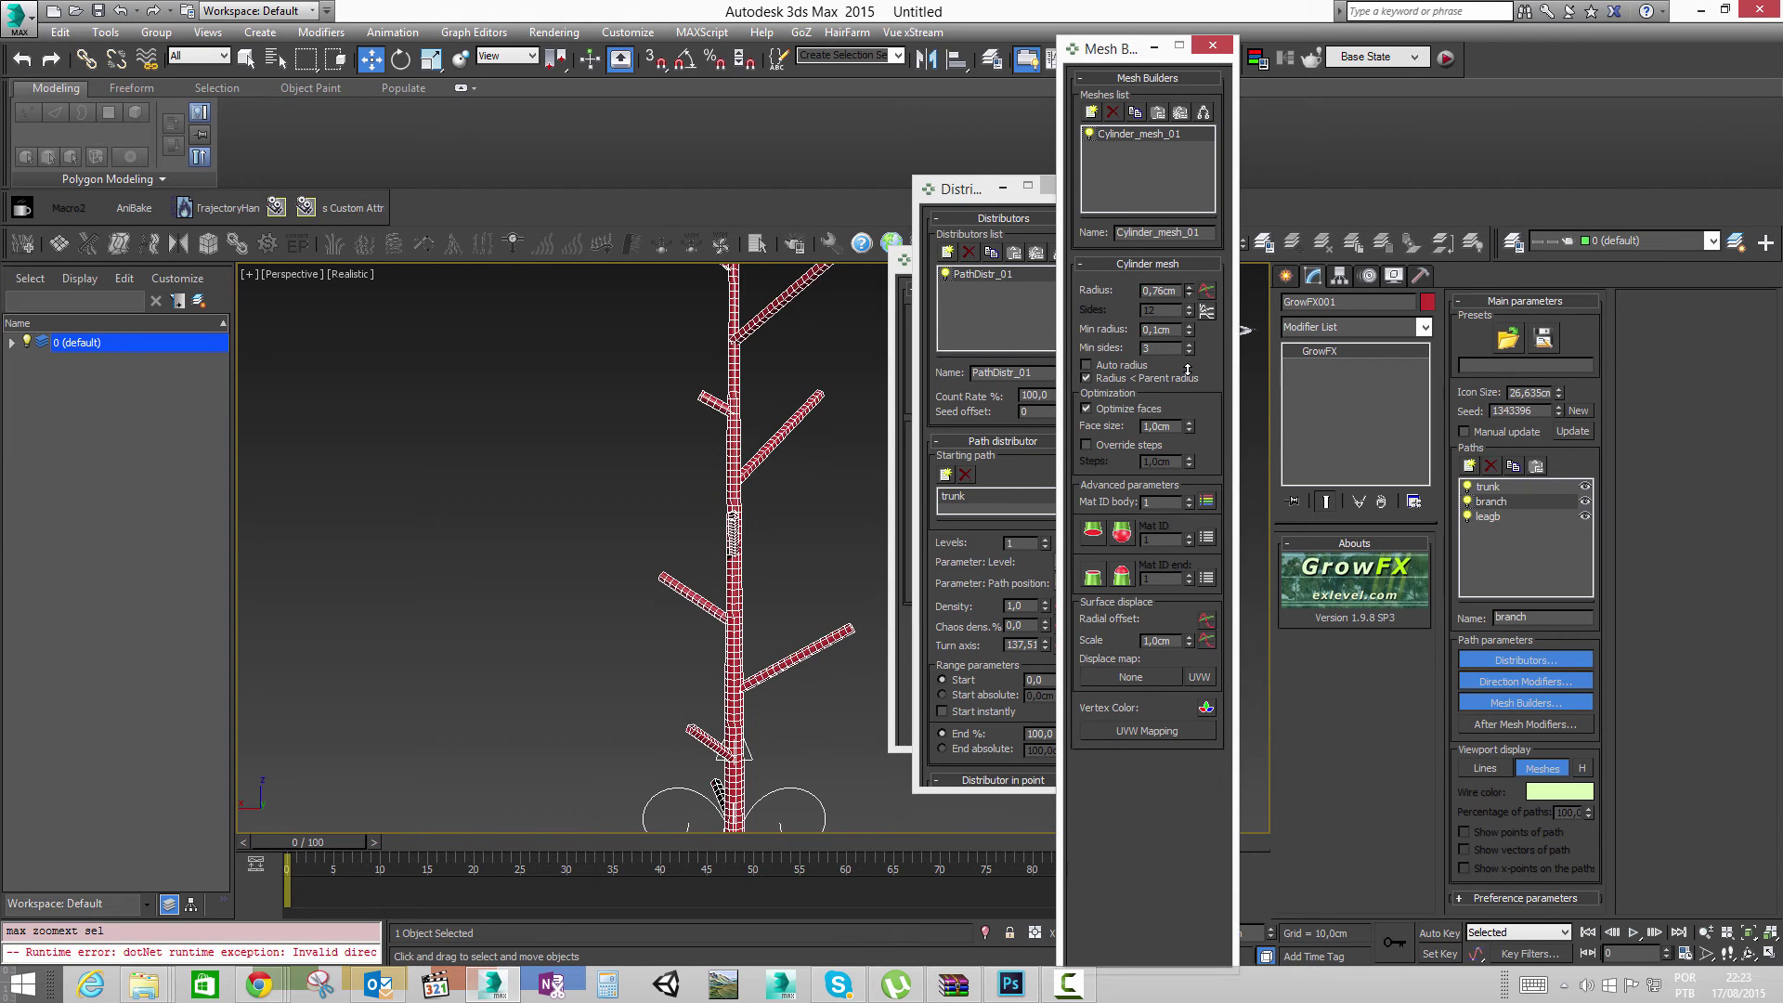
{"action": "left_click", "coordinate": [1206, 292]}
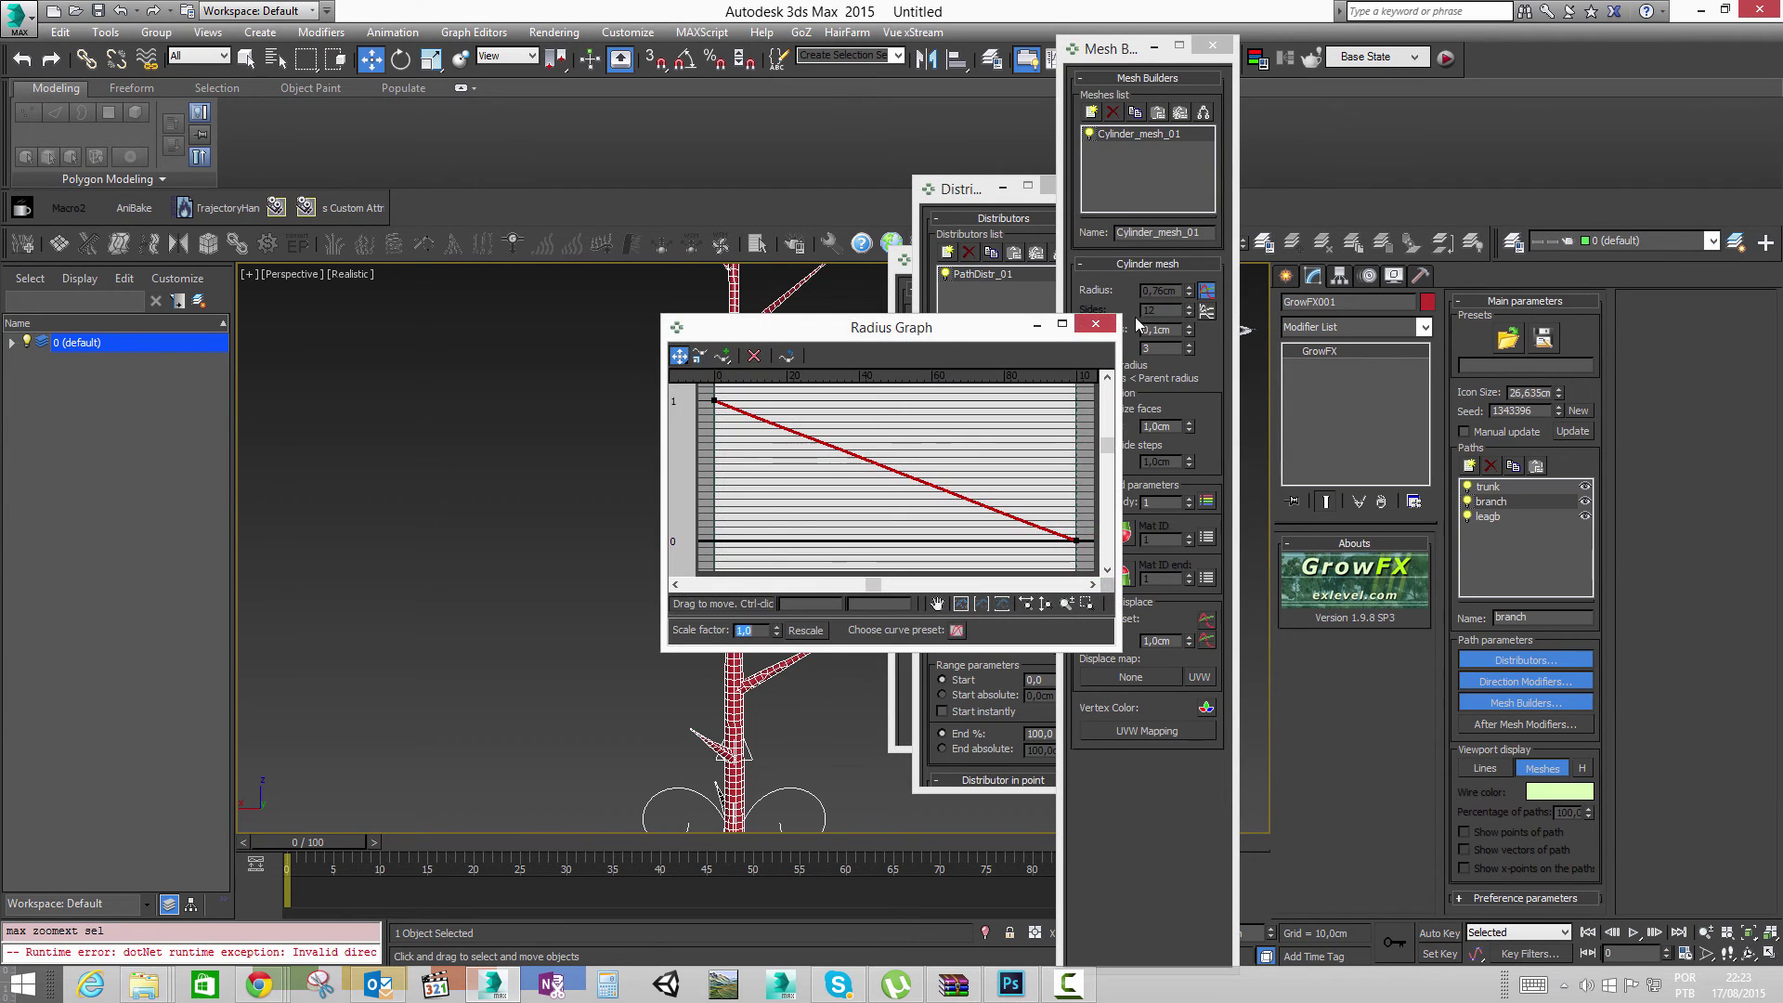
{"action": "left_click_drag", "start_coordinate": [1036, 320], "coordinate": [1391, 327]}
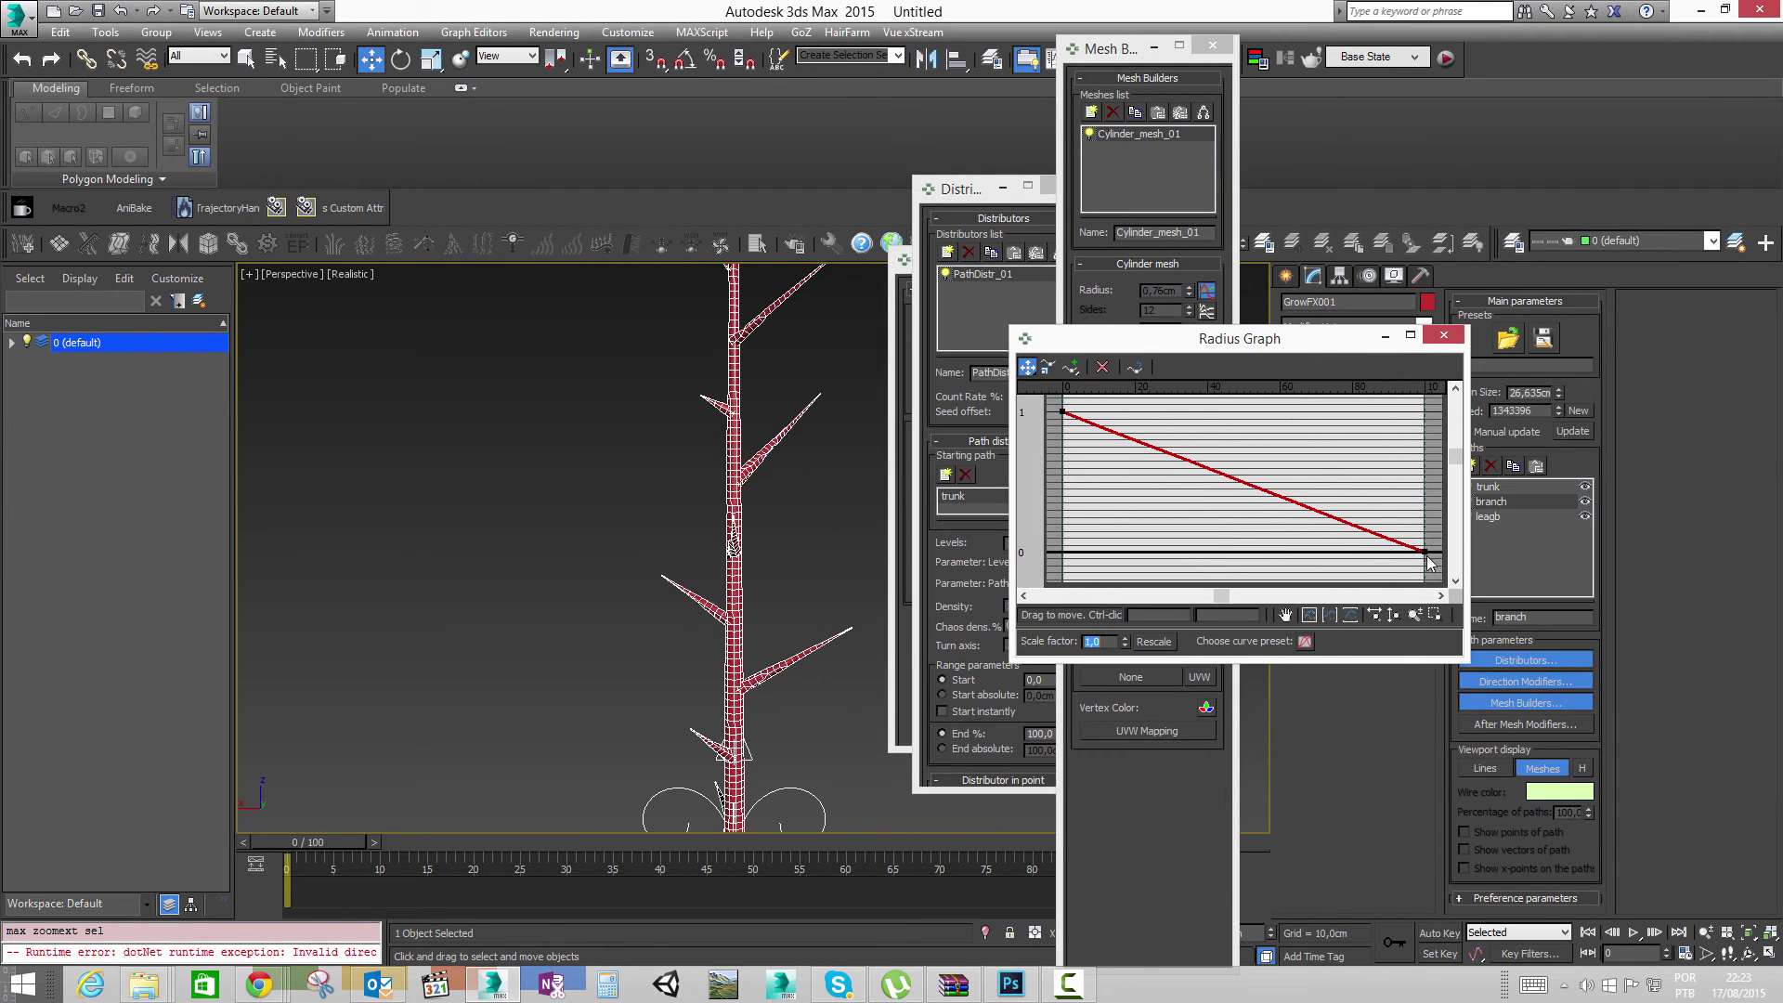
{"action": "left_click_drag", "start_coordinate": [1426, 552], "coordinate": [1412, 512]}
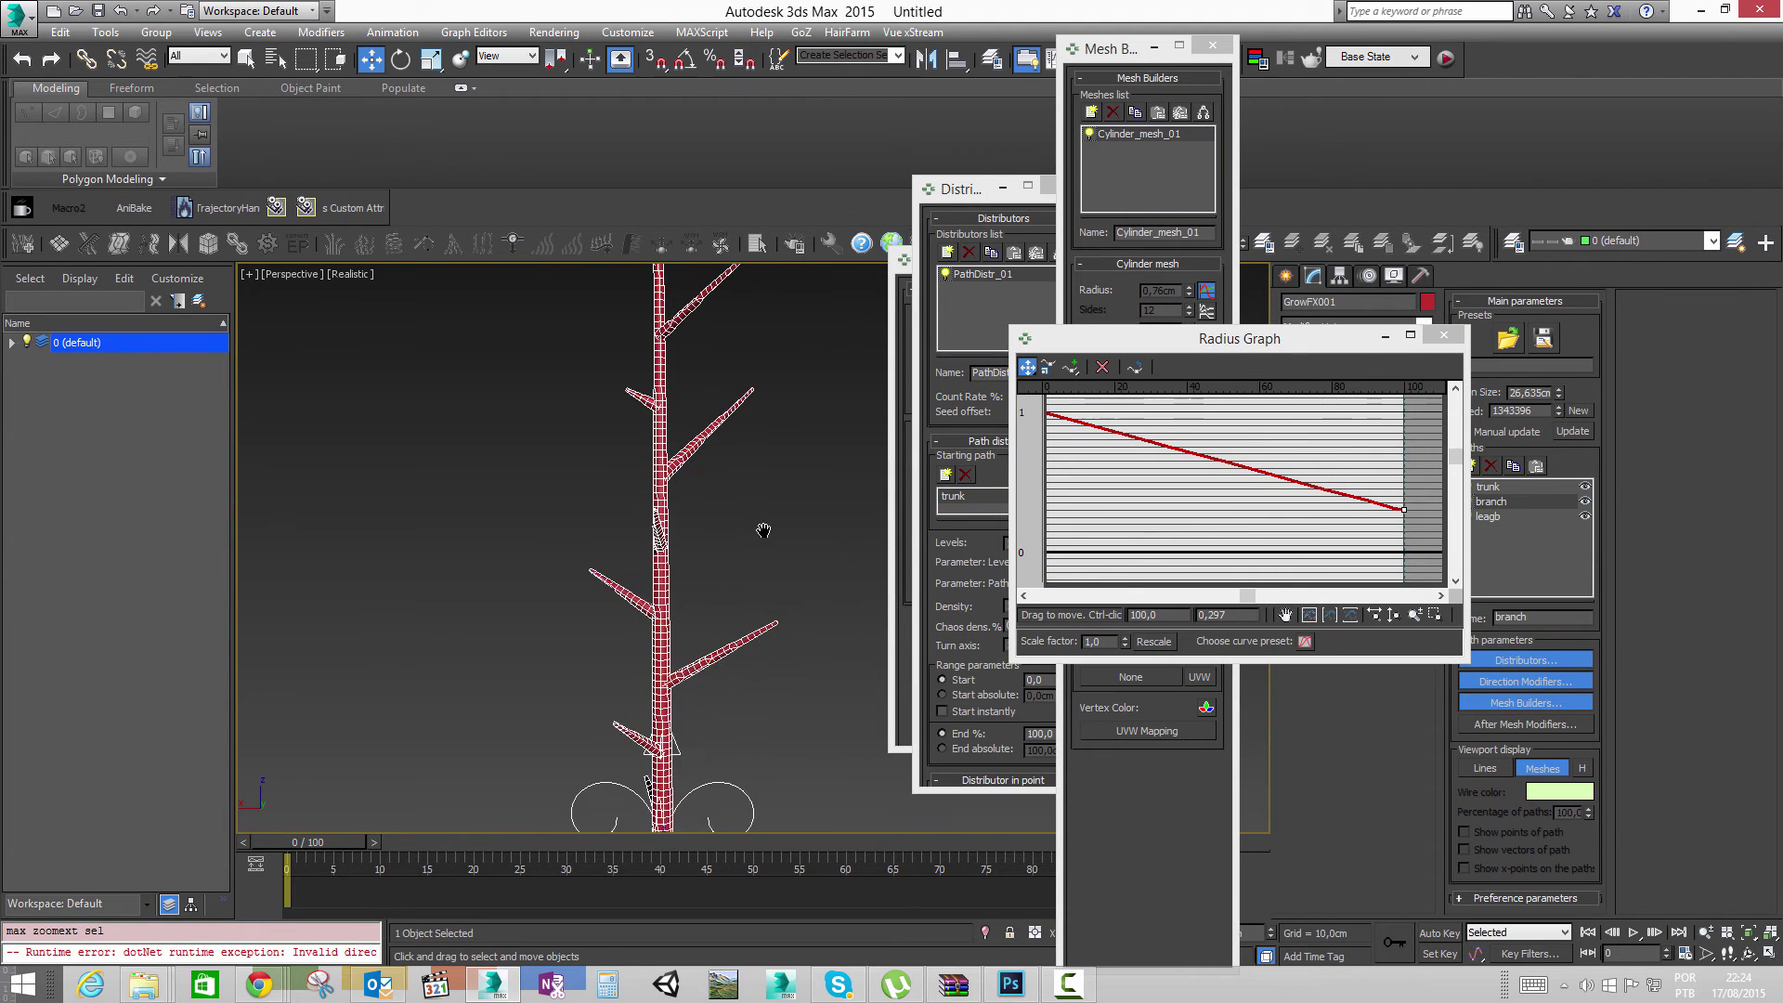
{"action": "left_click", "coordinate": [1444, 336]}
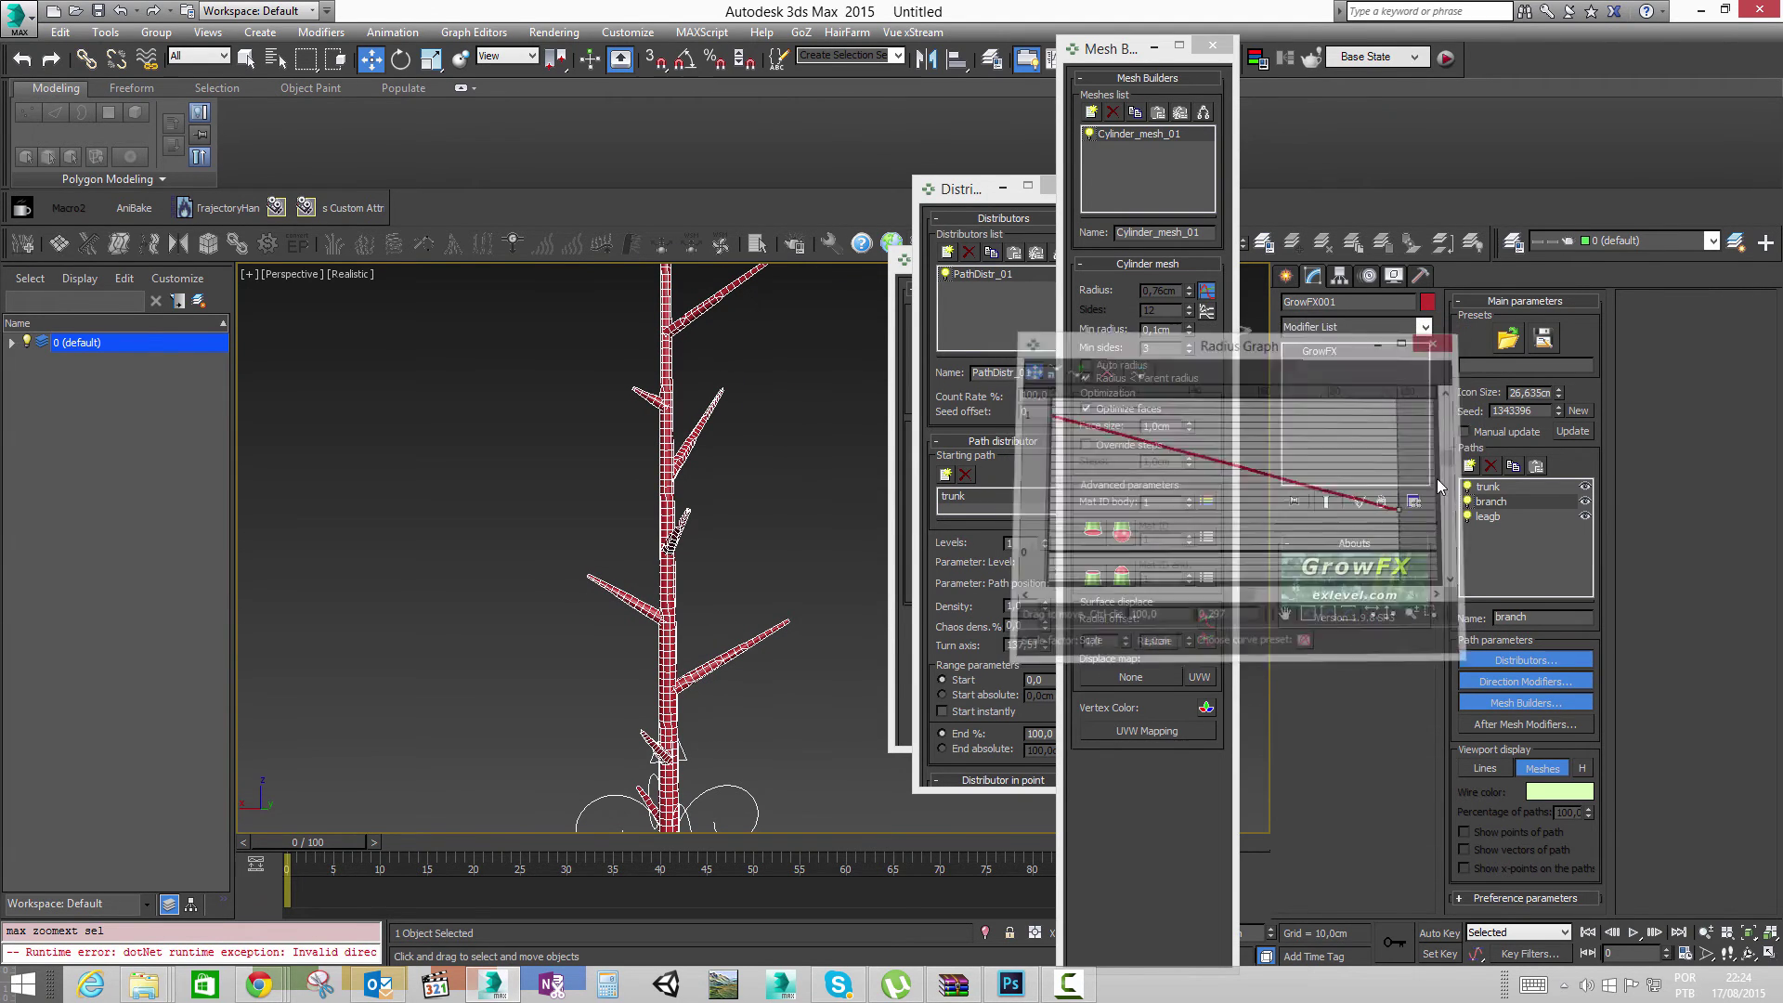
Step: Add a Leaves mesh builder to the leagb path
{"action": "left_click", "coordinate": [1531, 516]}
{"action": "left_click", "coordinate": [1524, 703]}
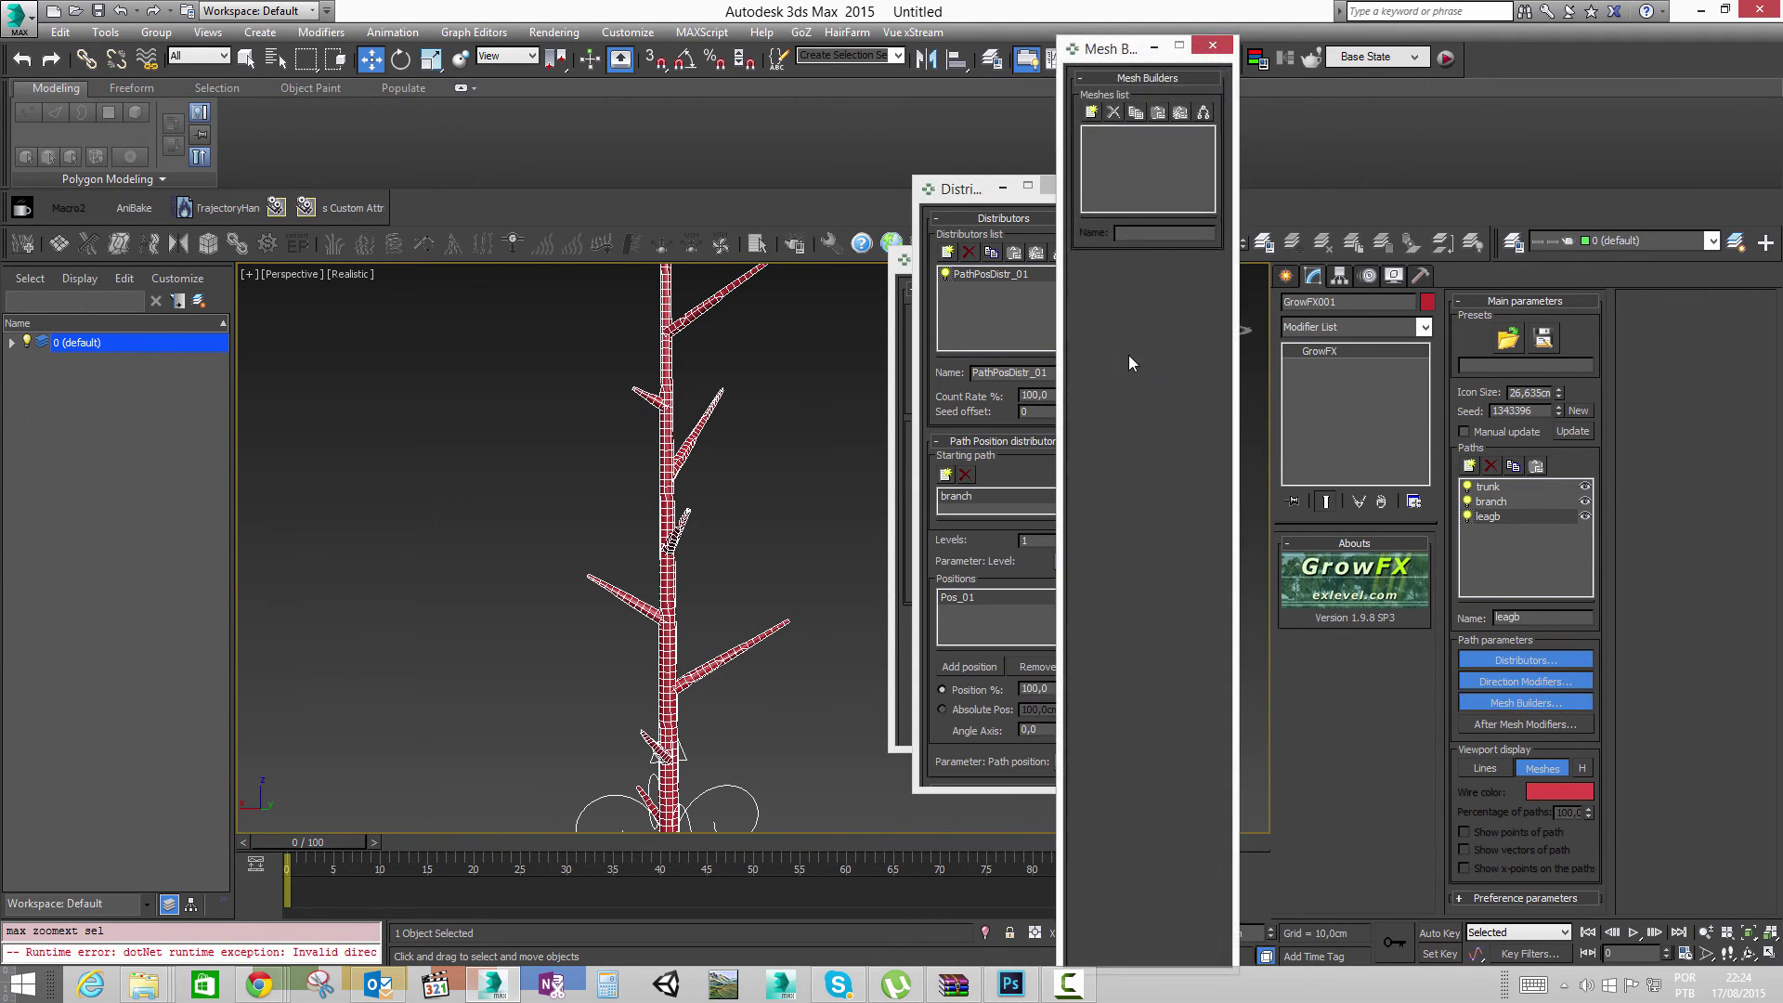
{"action": "left_click", "coordinate": [1091, 113]}
{"action": "left_click", "coordinate": [832, 449]}
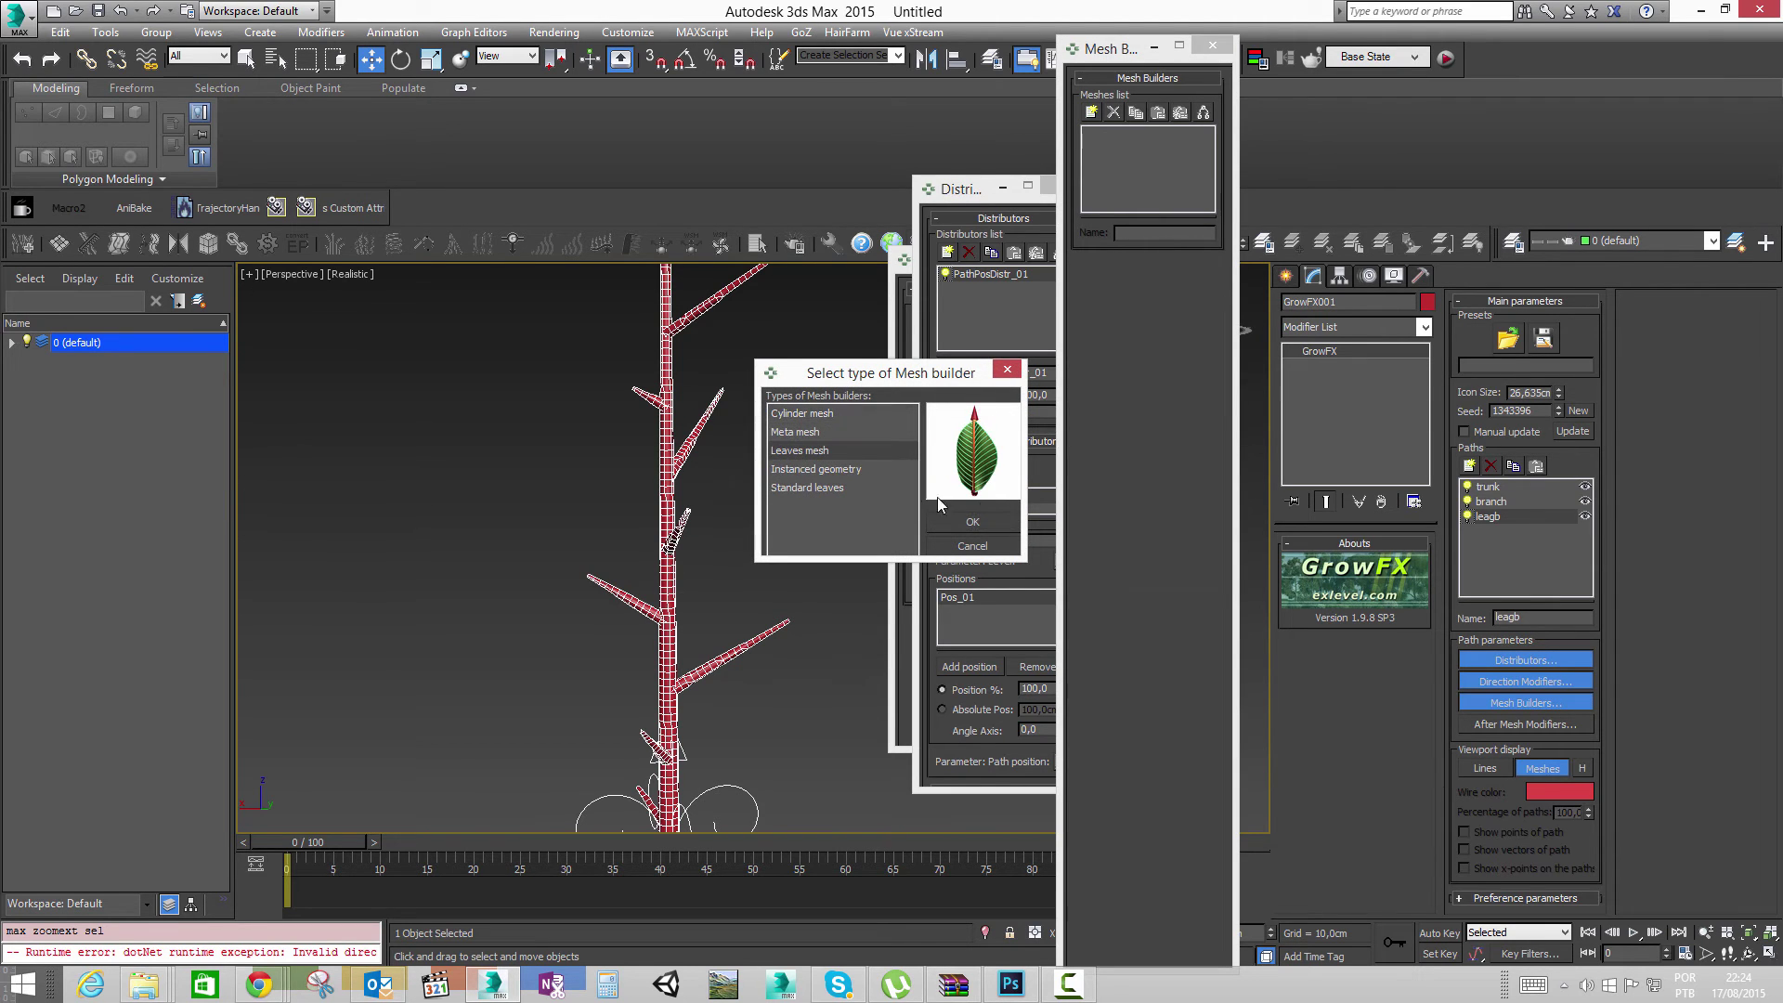
{"action": "left_click", "coordinate": [995, 524]}
{"action": "key", "text": "F3"}
{"action": "key", "text": "F3"}
Step: Open the leaf mesh's width graph and set its scale factor to 3.48
{"action": "left_click", "coordinate": [1207, 365]}
{"action": "left_click_drag", "start_coordinate": [920, 351], "coordinate": [1362, 414]}
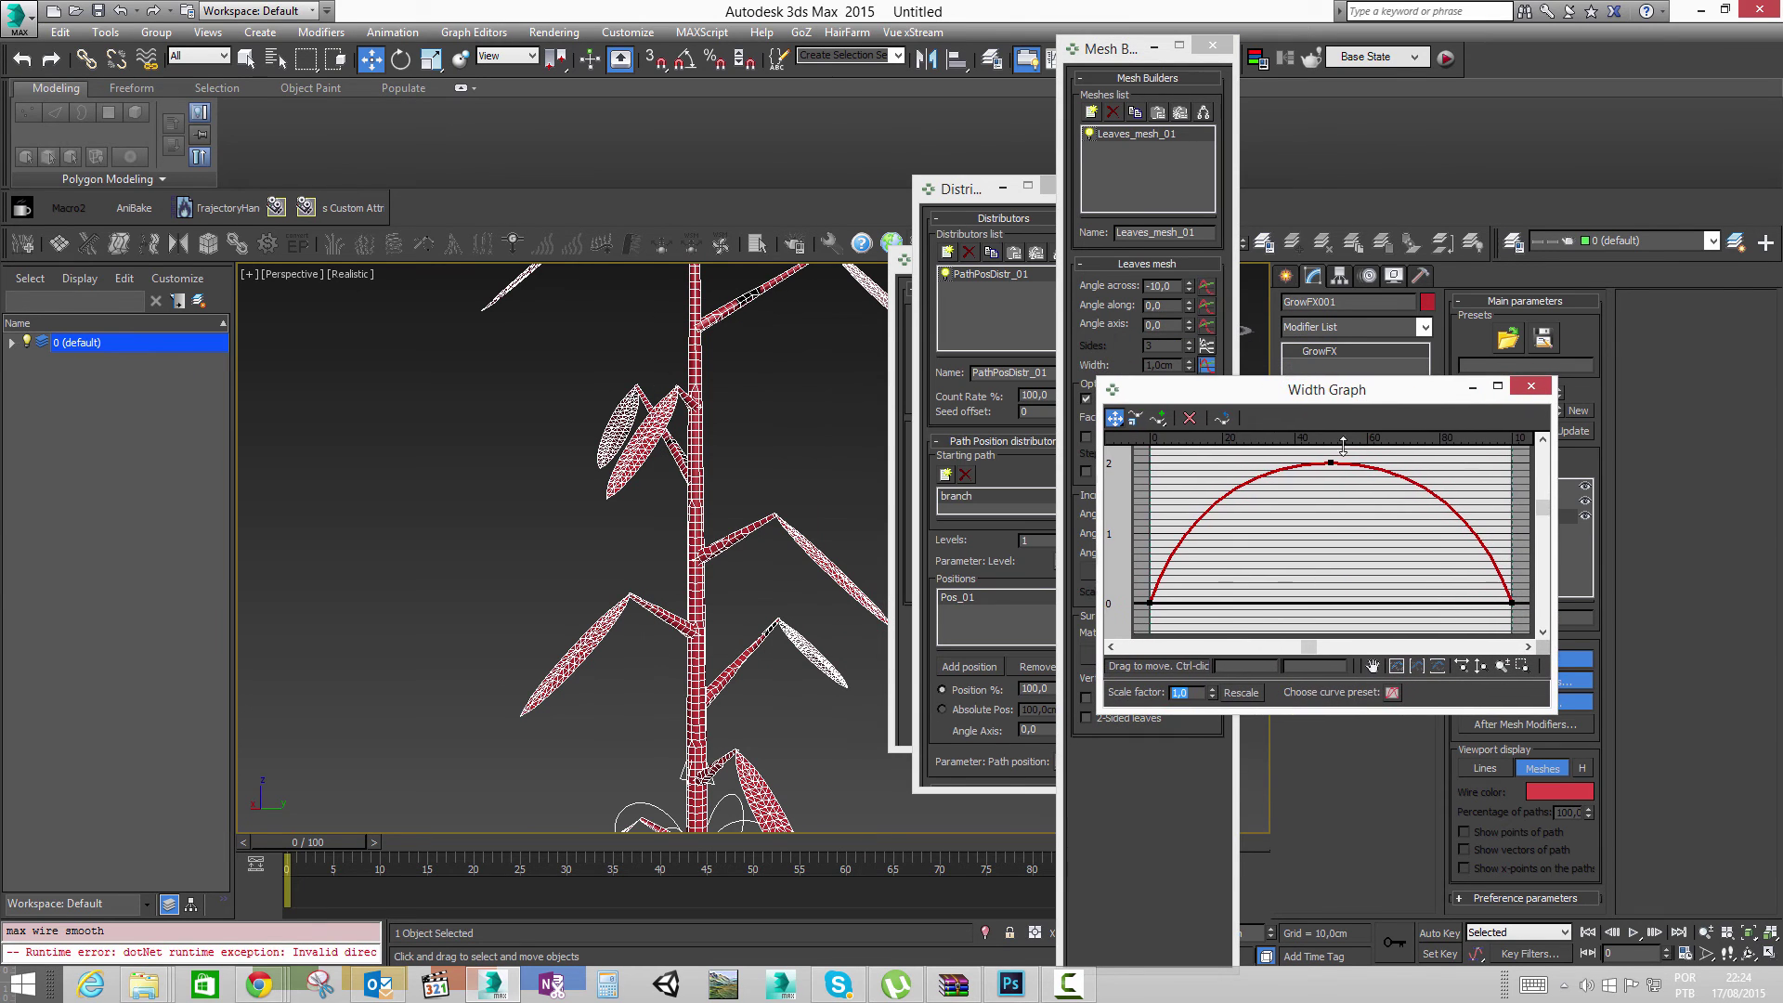
{"action": "middle_click_drag", "start_coordinate": [661, 565], "coordinate": [799, 669], "text": "alt"}
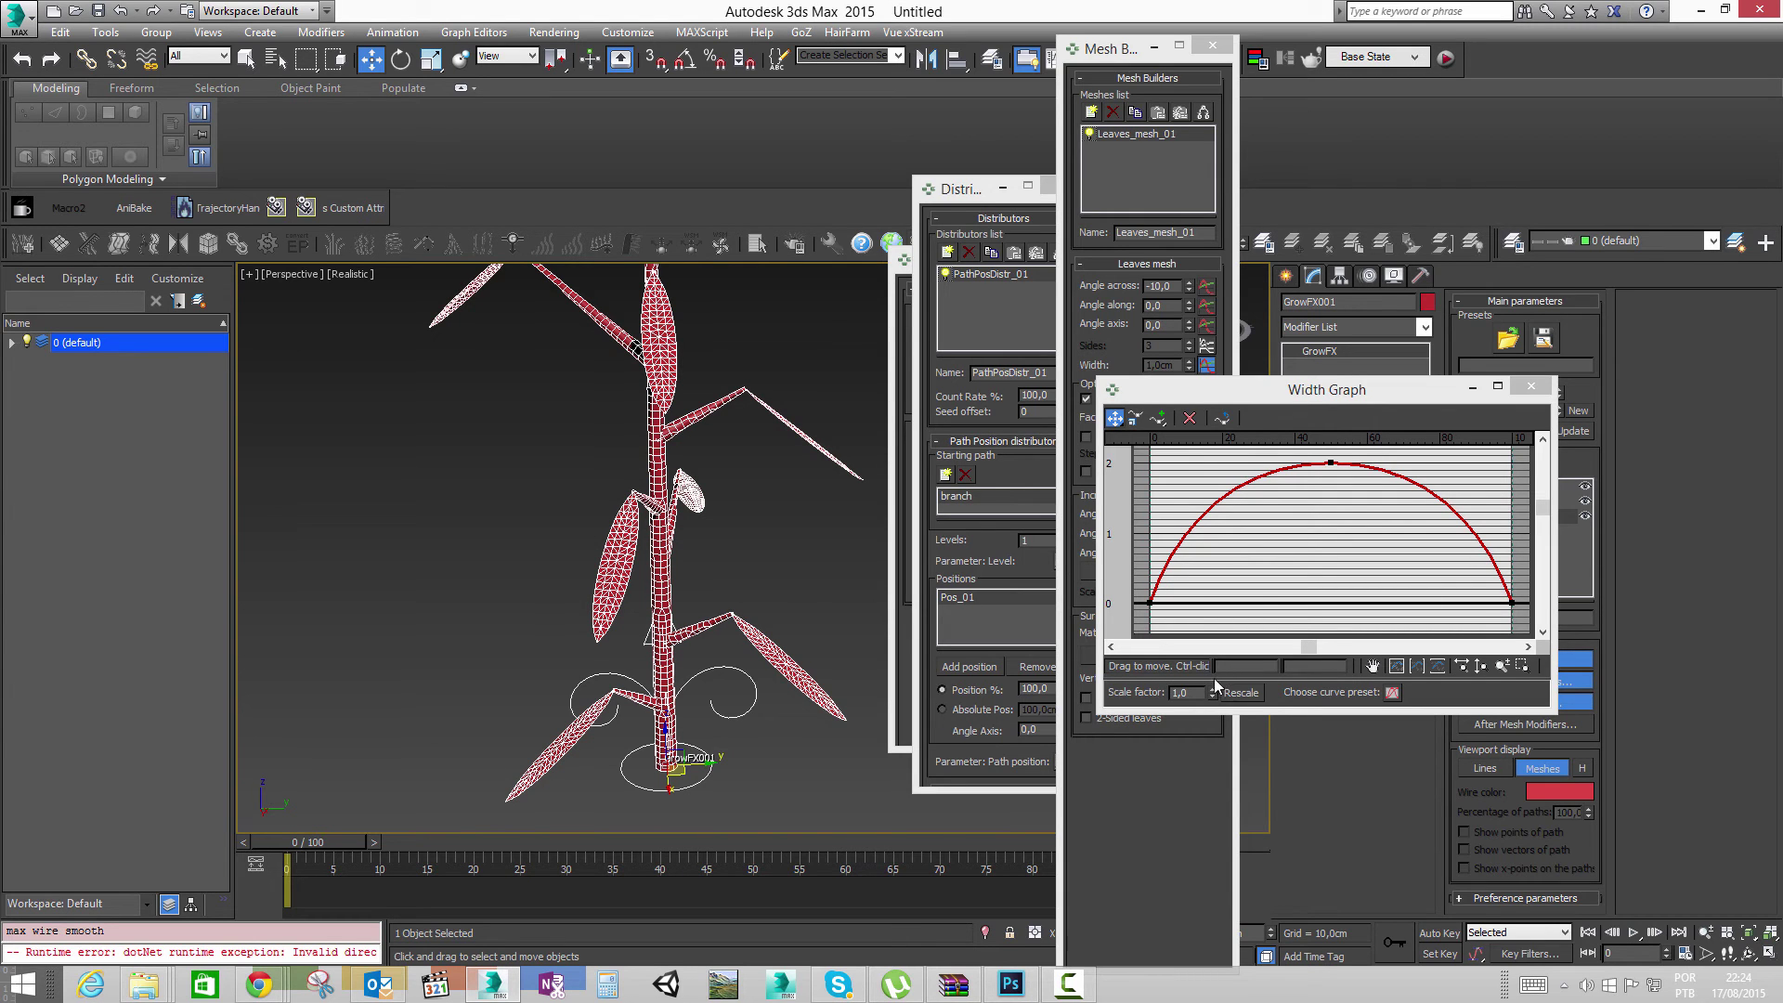
{"action": "left_click_drag", "start_coordinate": [1212, 692], "coordinate": [1250, 461]}
Step: Reshape the leaf width curve with a pointed tip and a slightly lower peak nearer the leaf base, and close the graph
{"action": "left_click", "coordinate": [1512, 603]}
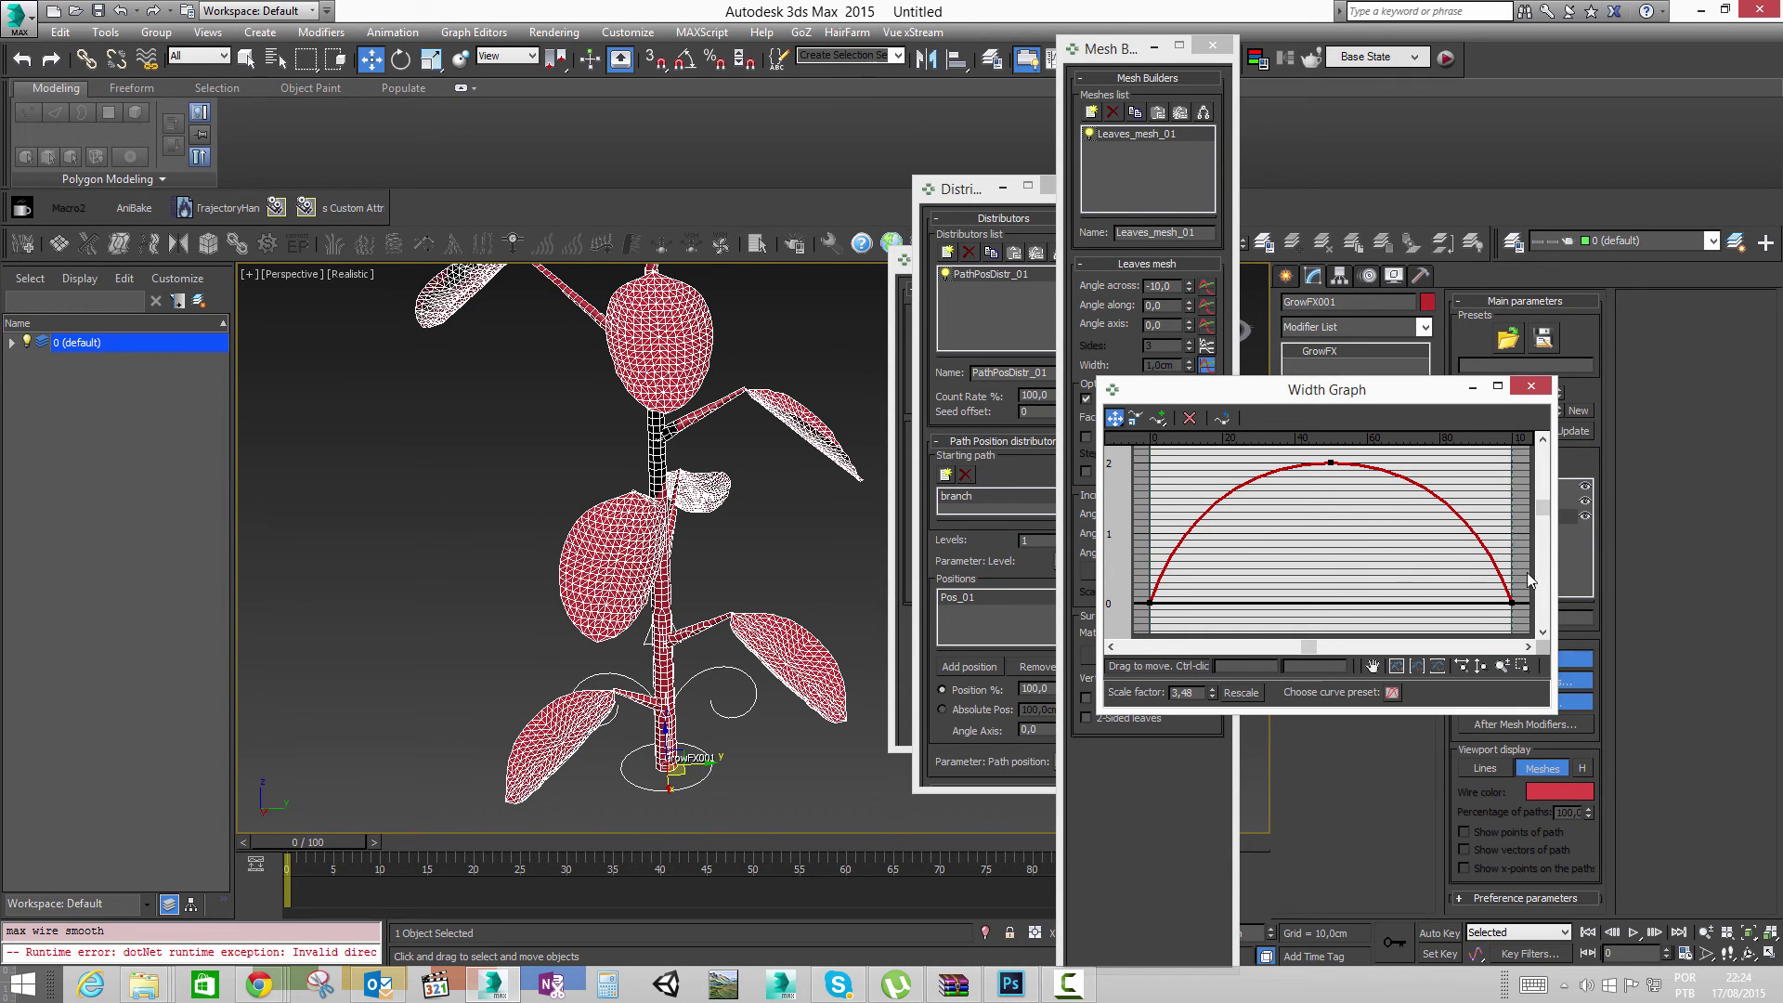
{"action": "left_click_drag", "start_coordinate": [1486, 521], "coordinate": [1441, 584]}
{"action": "left_click", "coordinate": [1331, 463]}
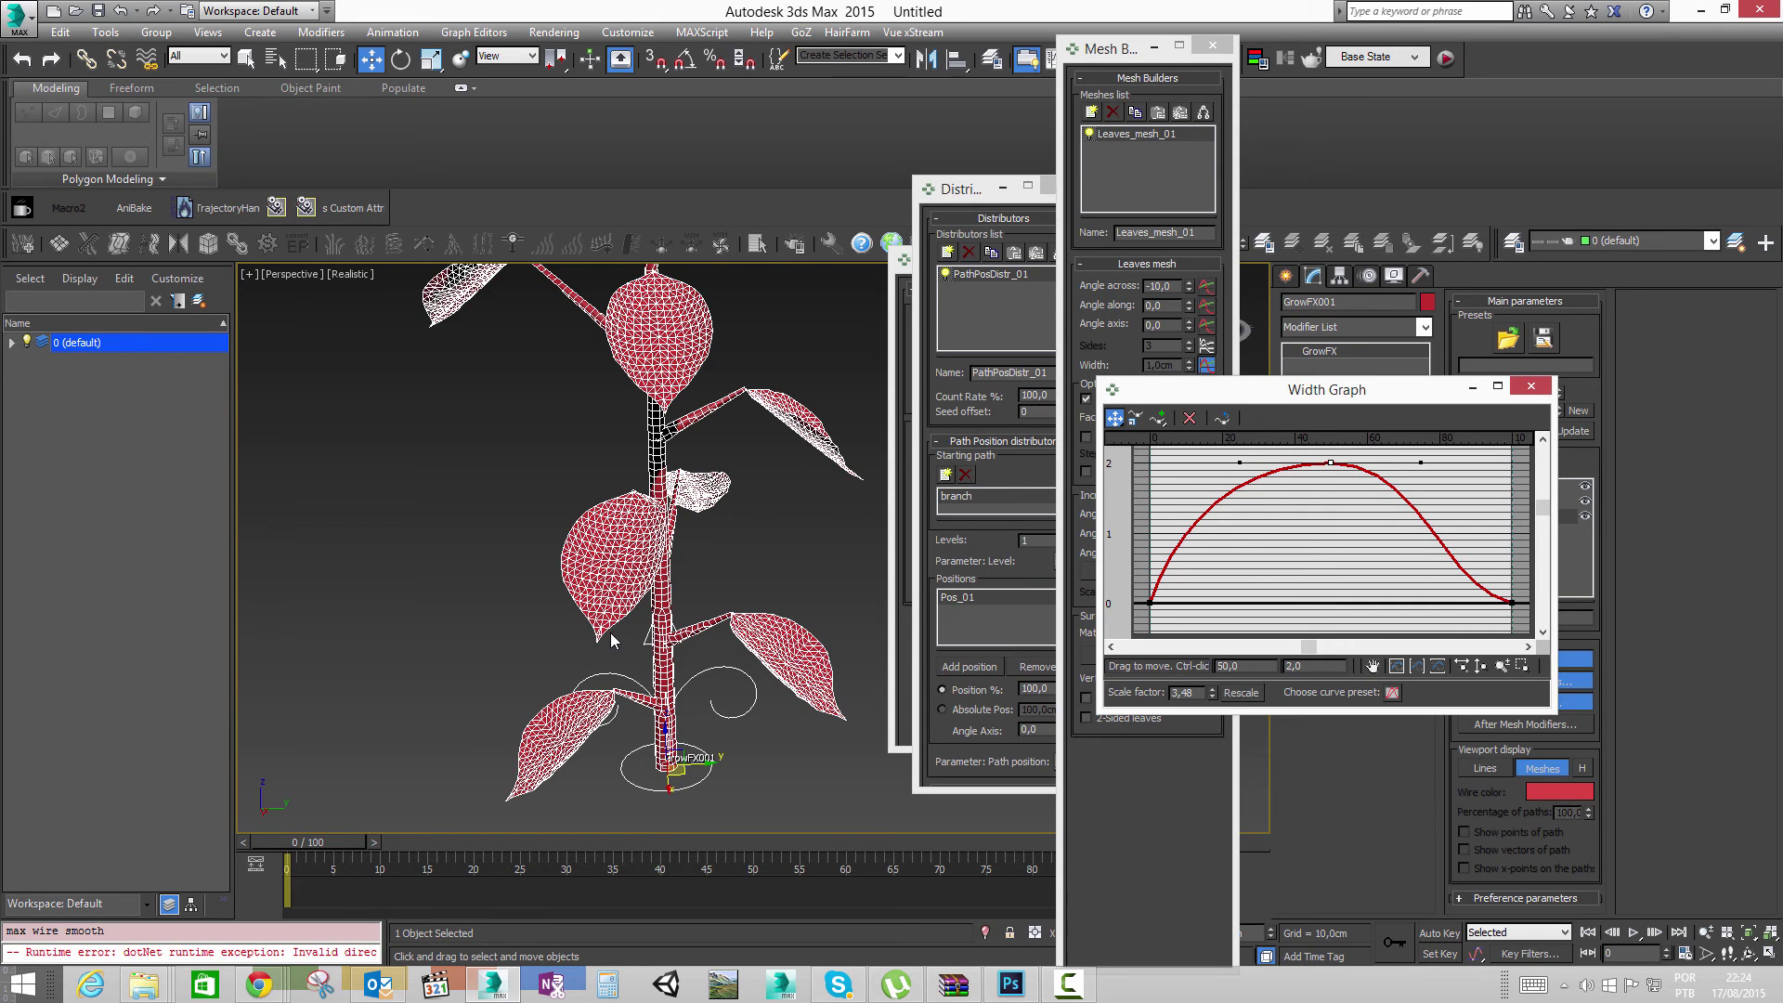
{"action": "mouse_move", "coordinate": [1394, 506]}
{"action": "middle_mouse_down"}
{"action": "mouse_move", "coordinate": [1343, 492]}
{"action": "mouse_move", "coordinate": [1382, 518]}
{"action": "mouse_move", "coordinate": [1374, 503]}
{"action": "middle_mouse_up"}
{"action": "left_click_drag", "start_coordinate": [1342, 447], "coordinate": [1316, 476]}
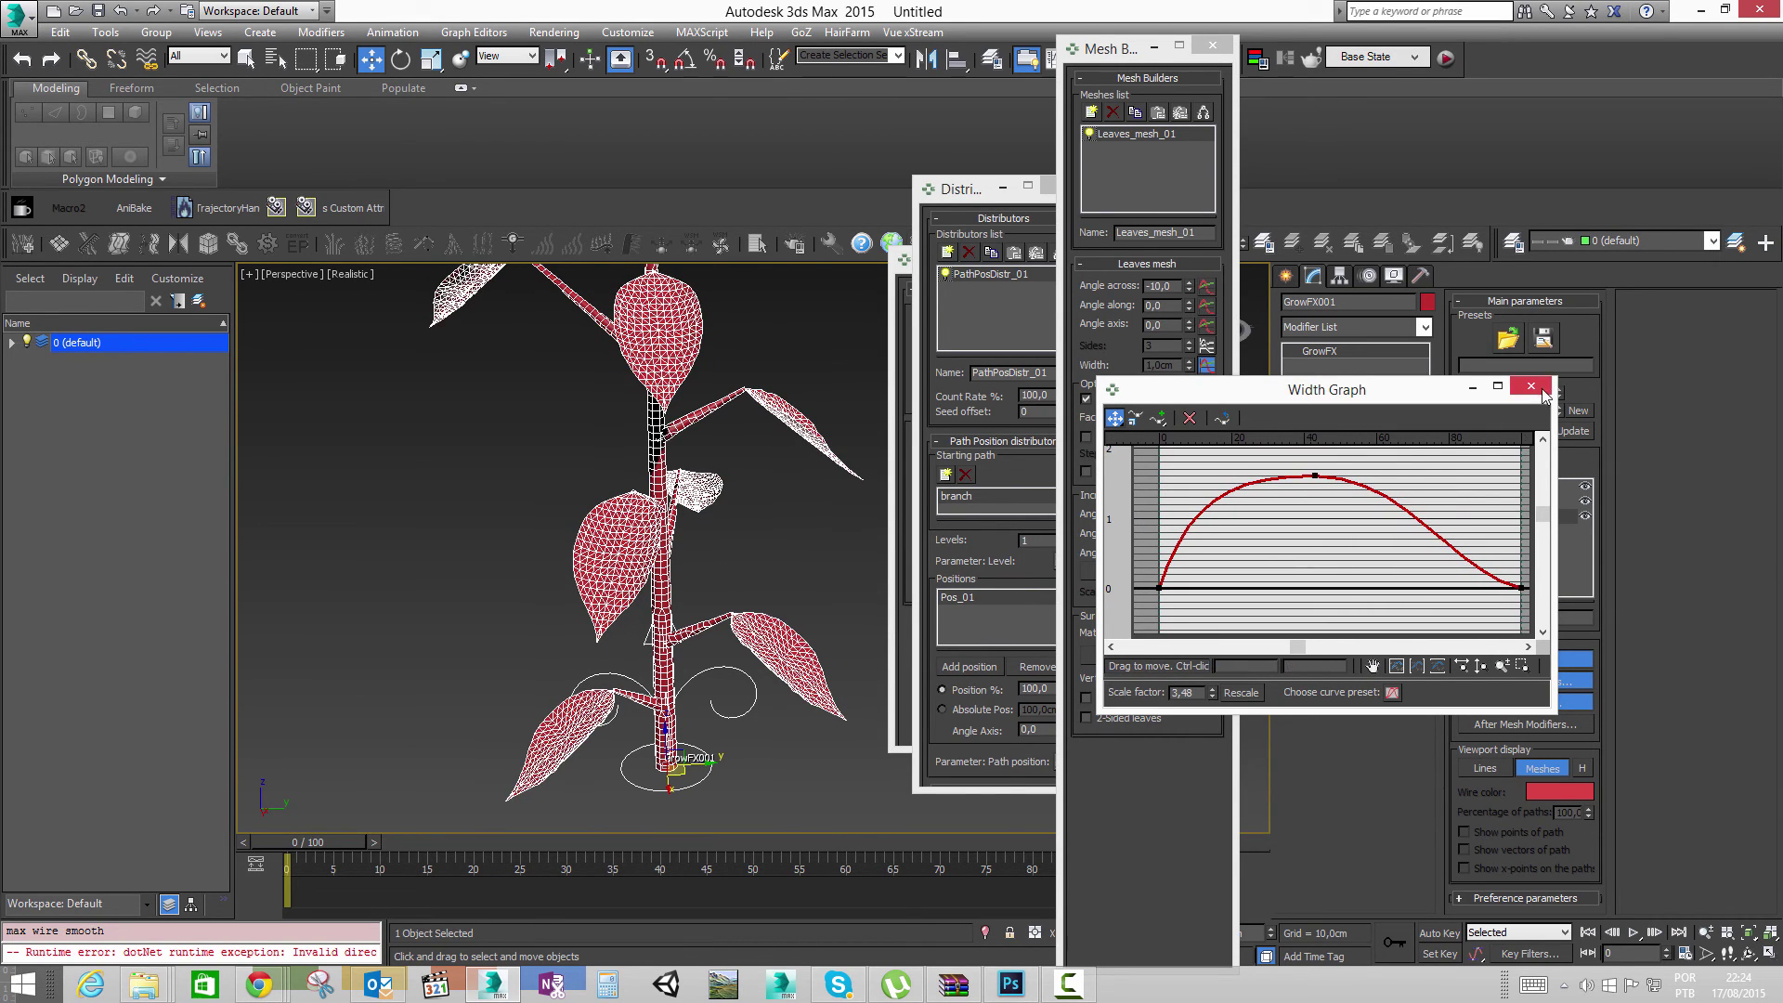
{"action": "left_click", "coordinate": [1545, 395]}
Step: Set the leaf mesh's angle across to 14 and its incremental angle across to -4
{"action": "scroll", "coordinate": [770, 536], "scroll_direction": "up", "scroll_amount": 5}
{"action": "middle_click_drag", "start_coordinate": [671, 345], "coordinate": [757, 338], "text": "alt"}
{"action": "mouse_move", "coordinate": [1191, 287]}
{"action": "left_mouse_down"}
{"action": "mouse_move", "coordinate": [1191, 268]}
{"action": "mouse_move", "coordinate": [1196, 284]}
{"action": "left_mouse_up"}
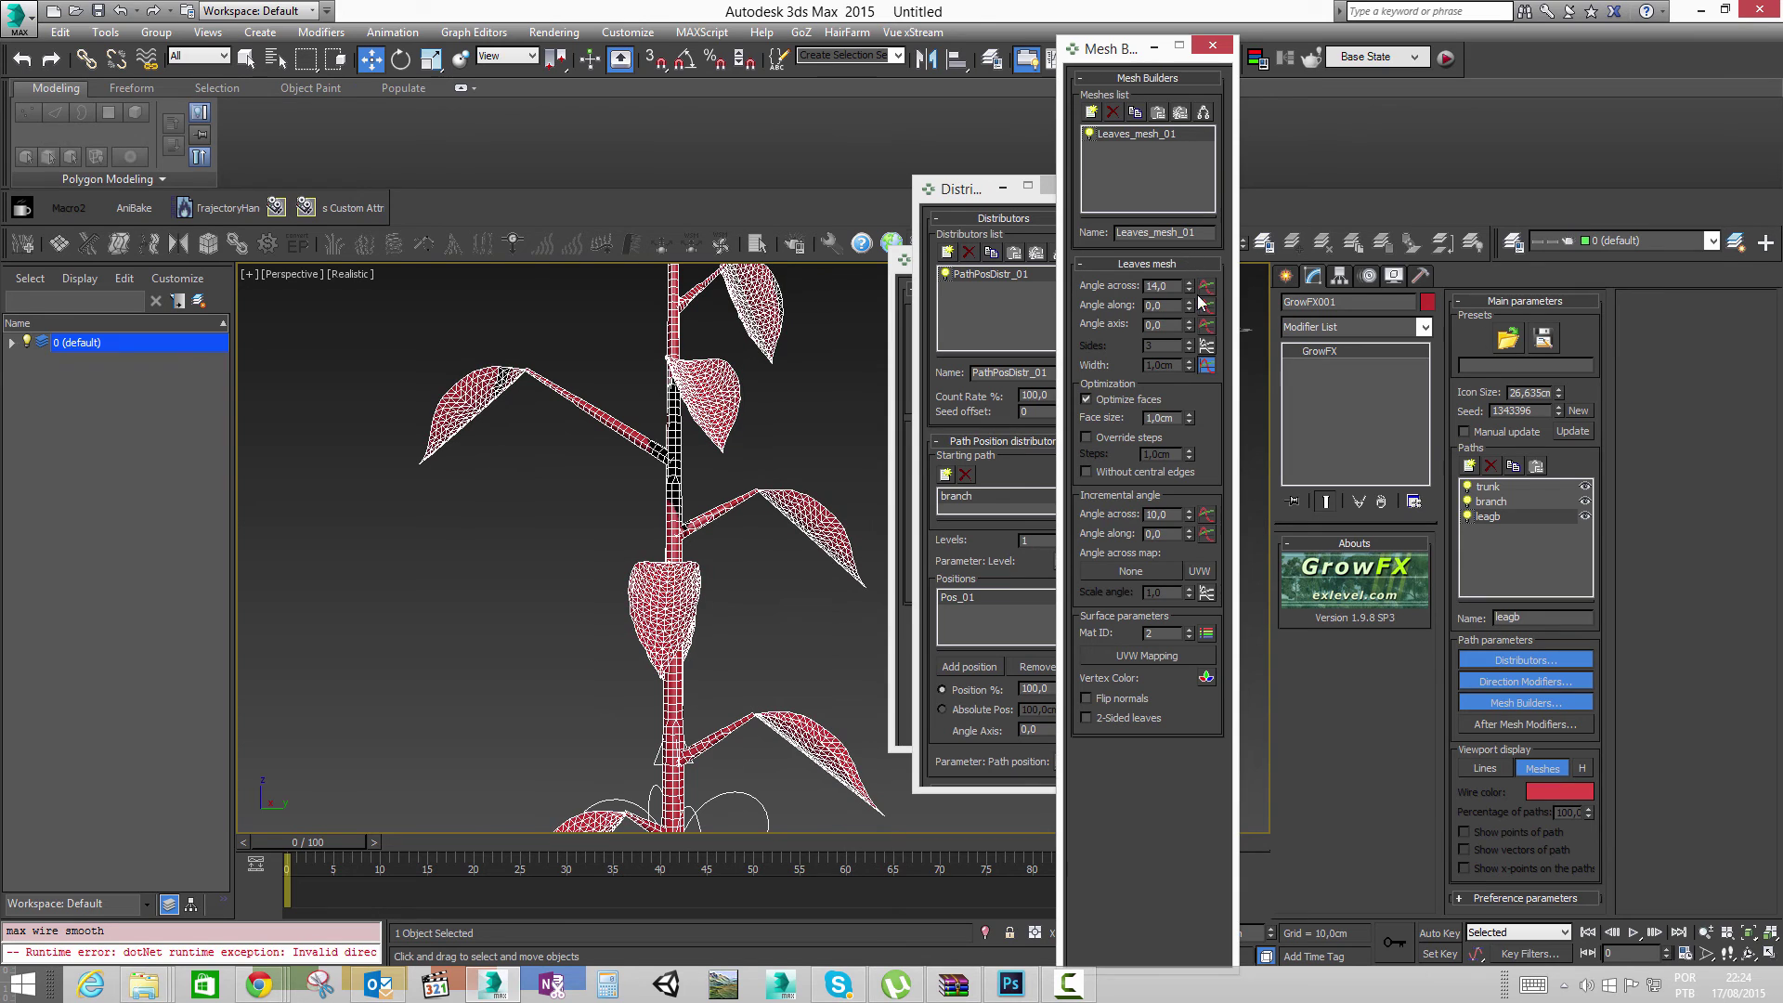
{"action": "left_click_drag", "start_coordinate": [1187, 518], "coordinate": [1193, 535]}
{"action": "left_click", "coordinate": [783, 416]}
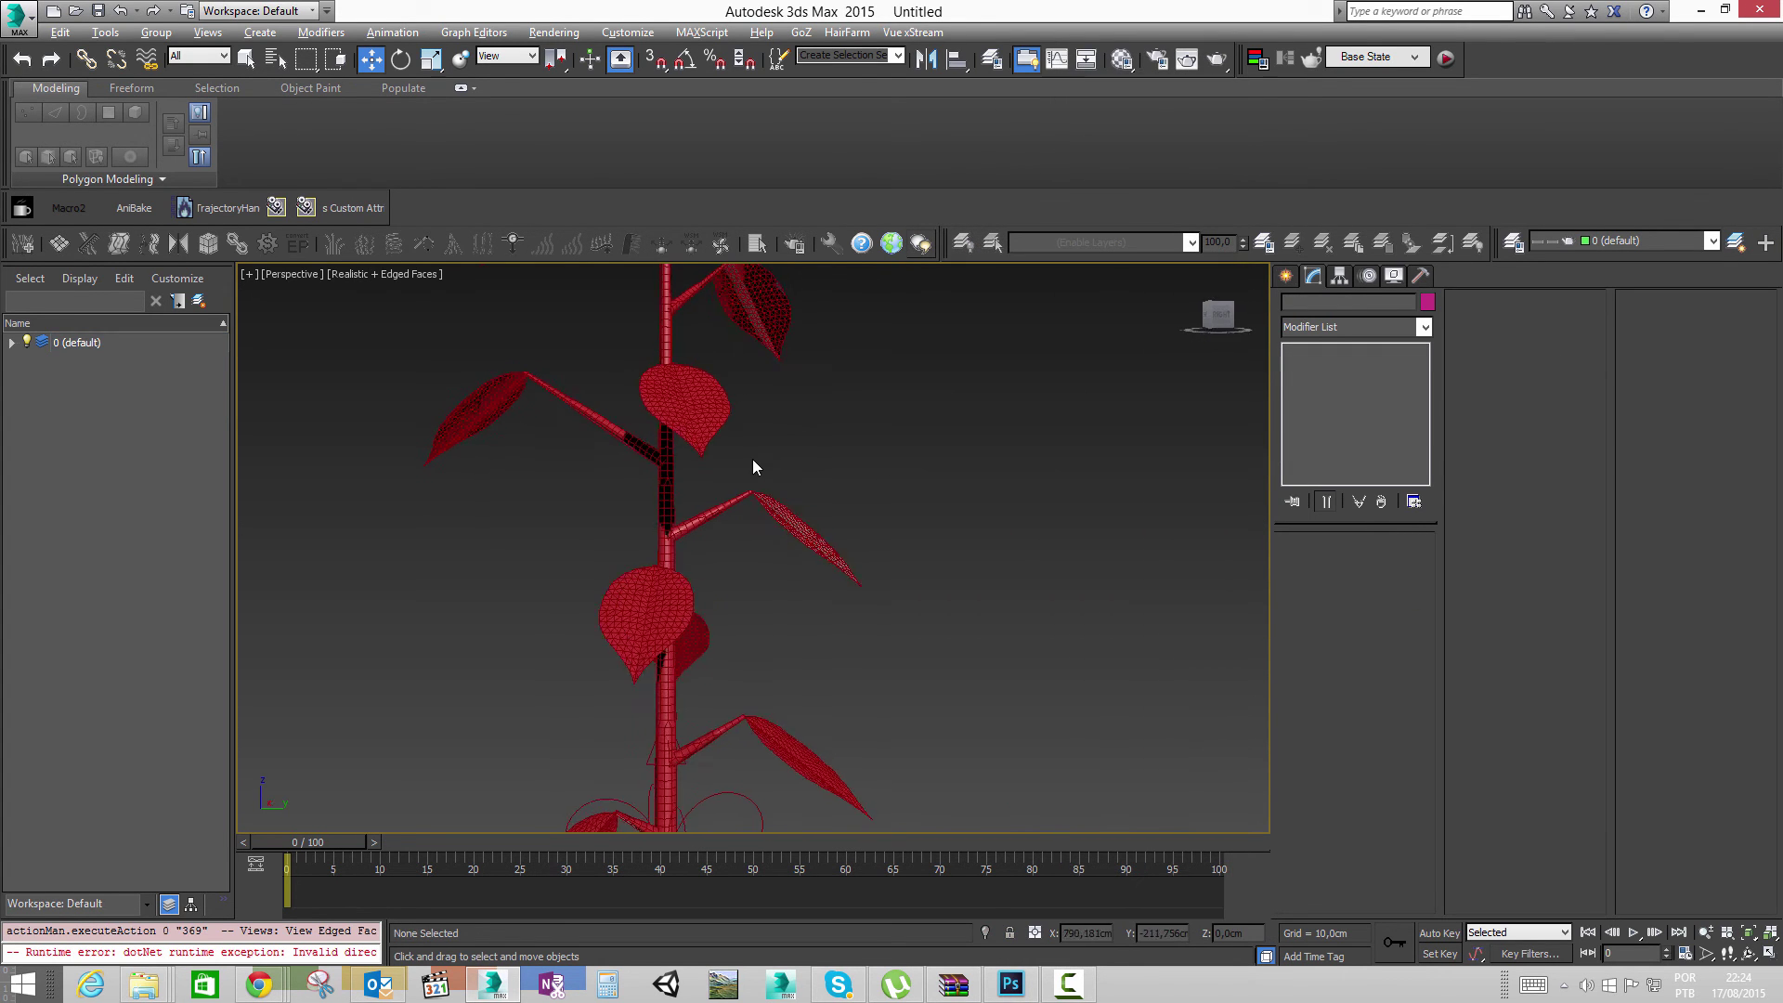
Step: Raise the leaf mesh's angle across and lower its incremental angle across, and check the leaf folds on the whole plant
{"action": "left_click", "coordinate": [685, 430]}
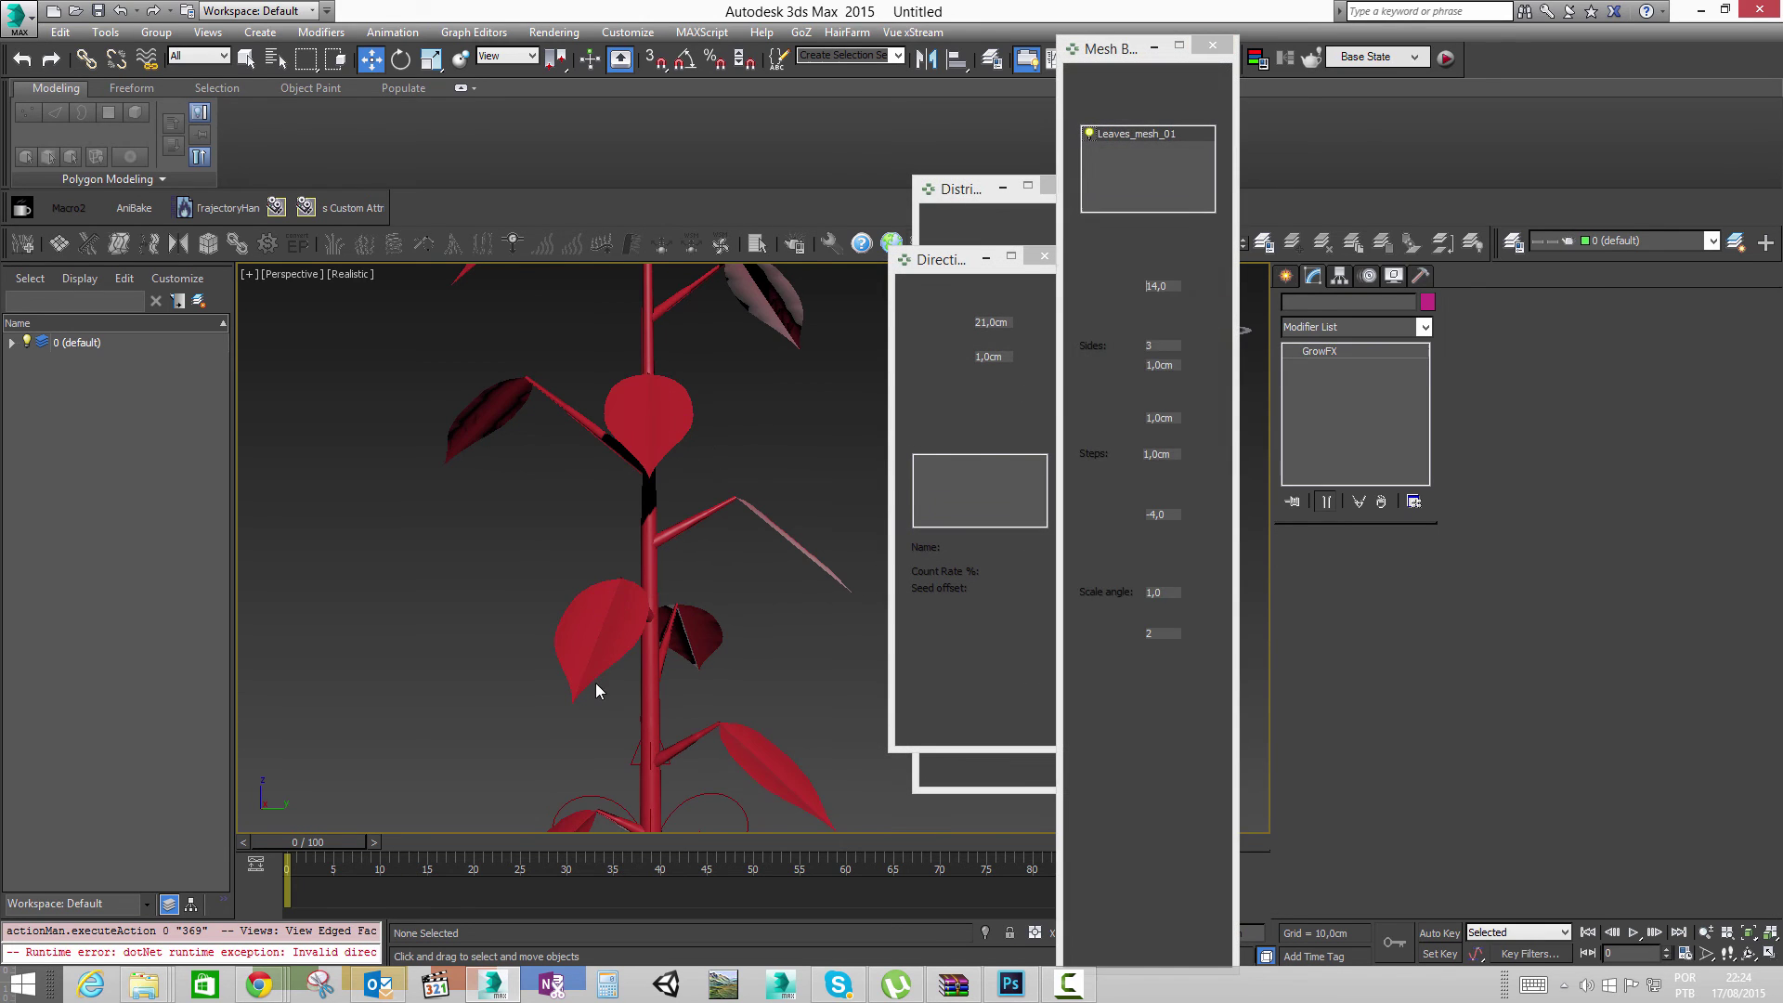
{"action": "left_click_drag", "start_coordinate": [1190, 287], "coordinate": [1189, 267]}
{"action": "left_click_drag", "start_coordinate": [1190, 514], "coordinate": [1194, 534]}
{"action": "left_click", "coordinate": [793, 430]}
{"action": "scroll", "coordinate": [769, 476], "scroll_direction": "down", "scroll_amount": 4}
{"action": "middle_click_drag", "start_coordinate": [767, 478], "coordinate": [981, 554], "text": "alt"}
Step: Review the trunk cylinder's radius graph and close it
{"action": "left_click", "coordinate": [823, 605]}
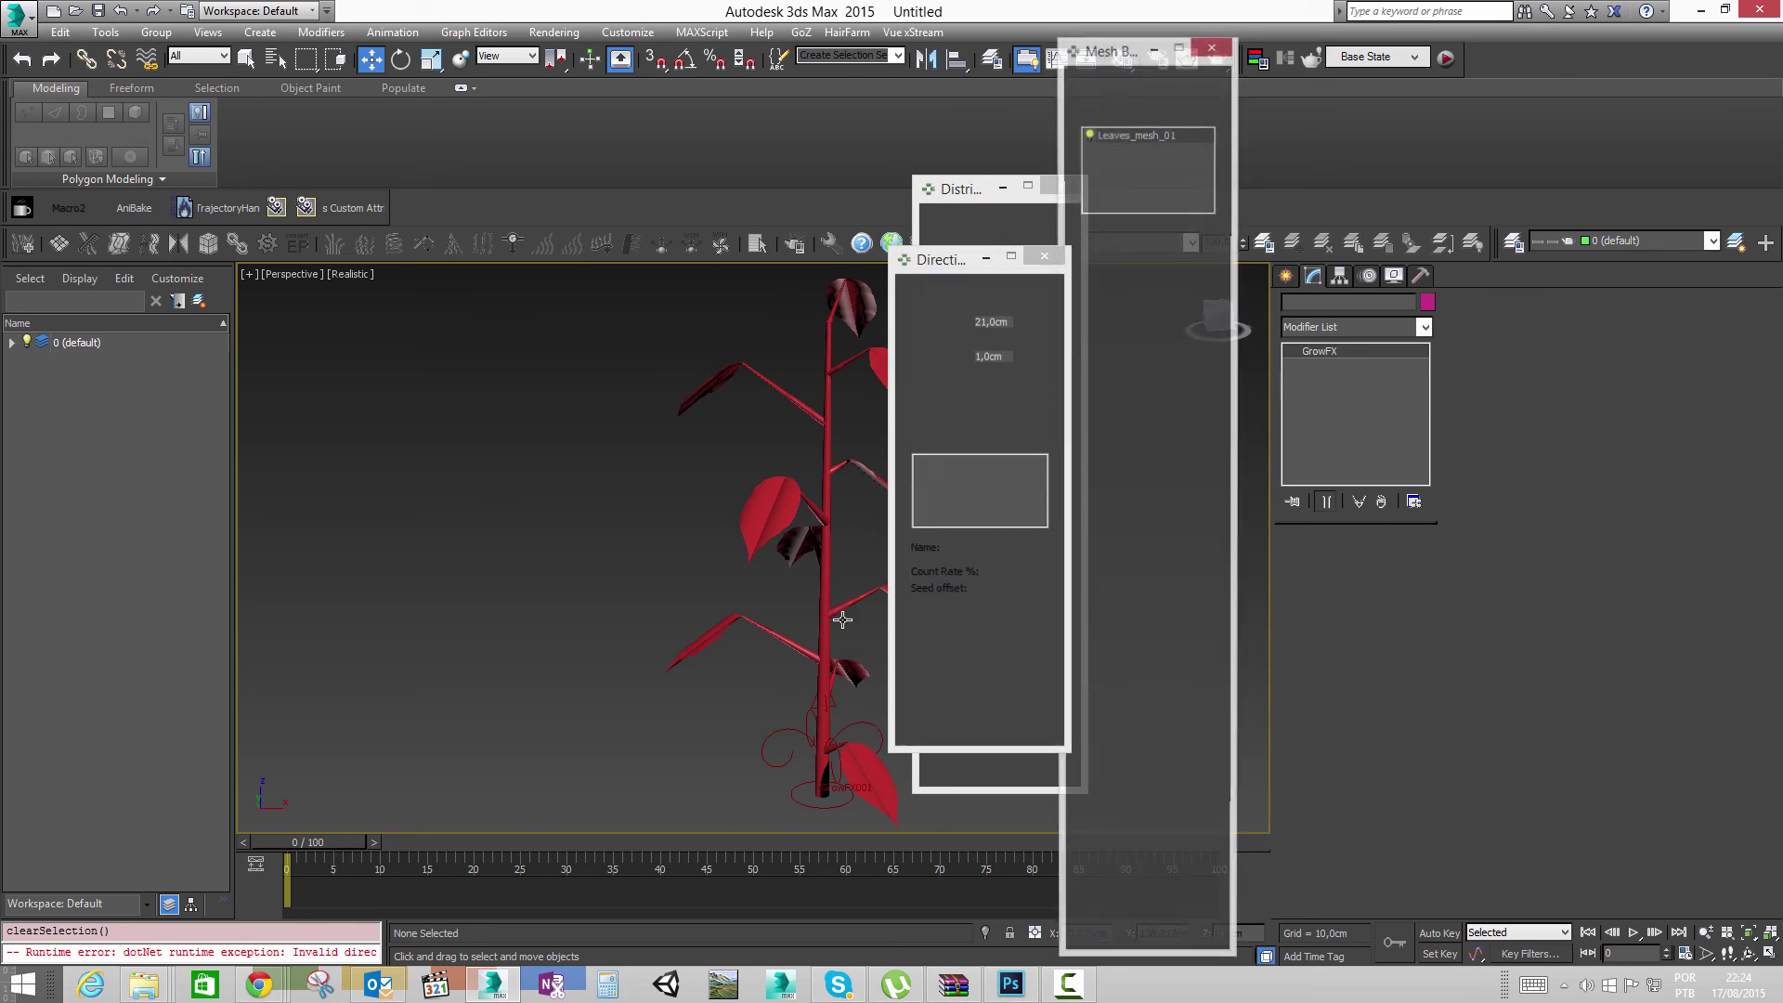
{"action": "left_click", "coordinate": [1491, 485]}
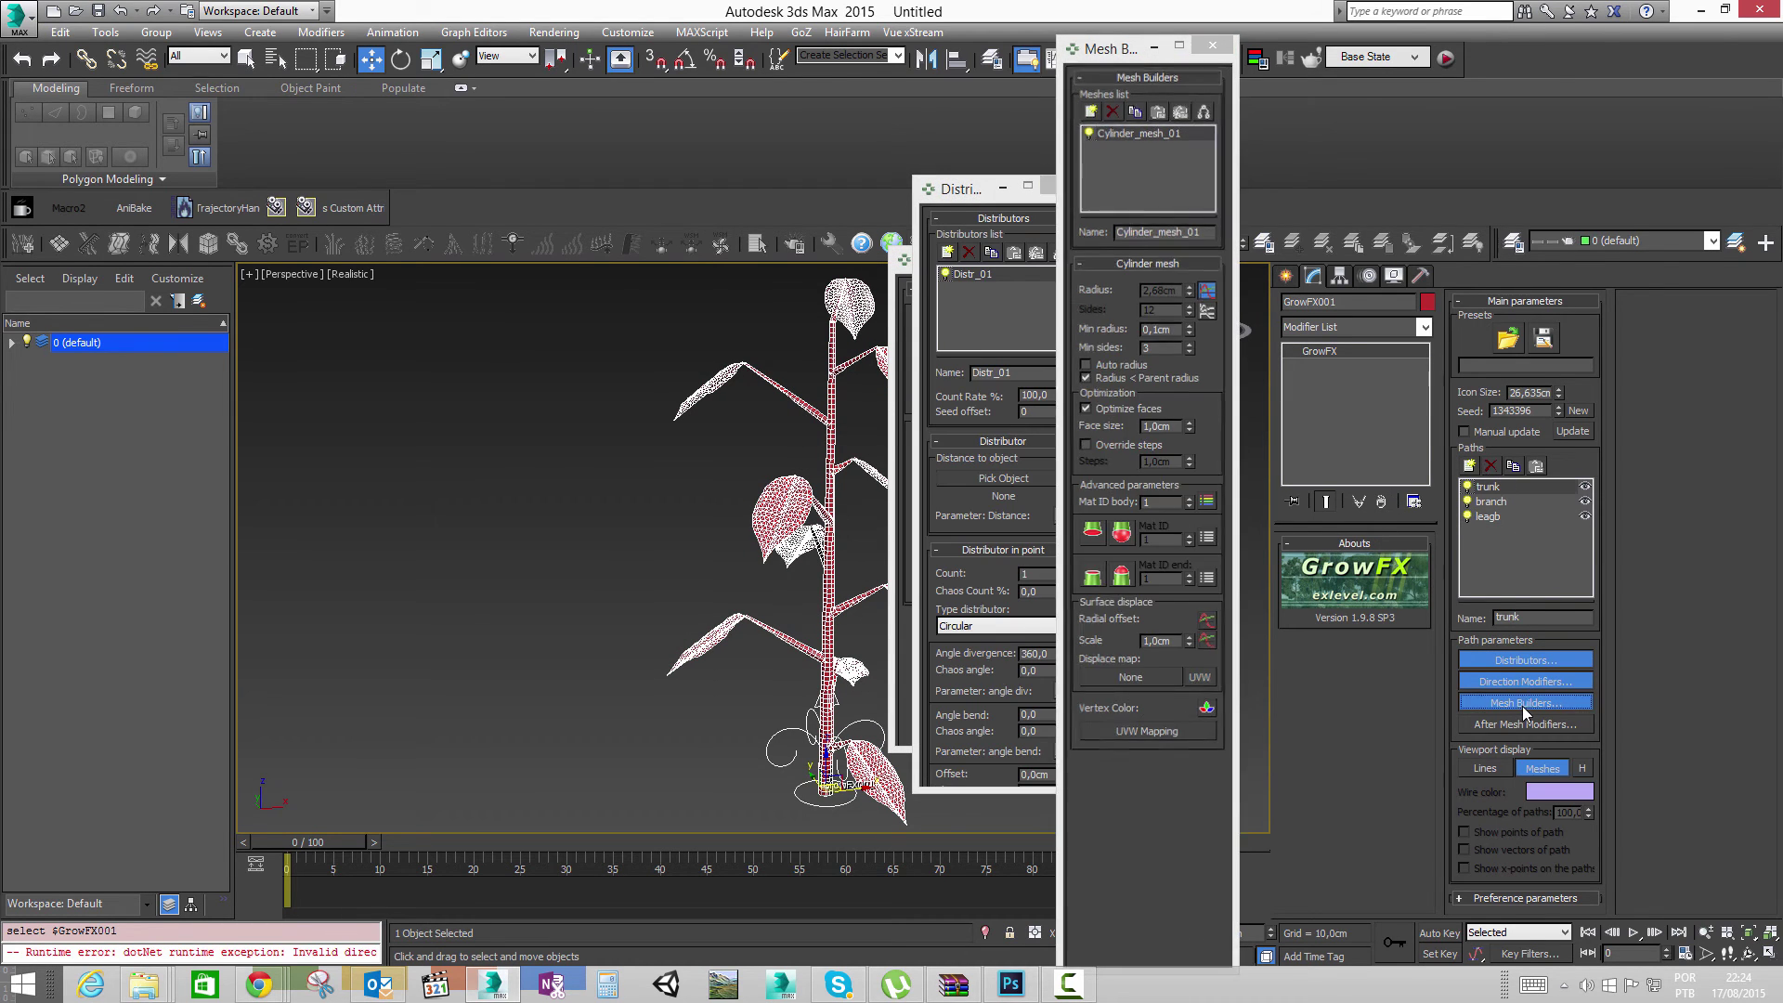
{"action": "mouse_move", "coordinate": [724, 552]}
{"action": "middle_mouse_down"}
{"action": "mouse_move", "coordinate": [615, 552]}
{"action": "mouse_move", "coordinate": [706, 528]}
{"action": "middle_mouse_up"}
{"action": "left_click", "coordinate": [1207, 291]}
{"action": "left_click_drag", "start_coordinate": [779, 633], "coordinate": [777, 669]}
{"action": "key", "text": "F3"}
{"action": "left_click", "coordinate": [1094, 324]}
{"action": "key", "text": "F3"}
Step: Close the mesh builder, distributor and direction modifier windows
{"action": "left_click", "coordinate": [1212, 45]}
{"action": "left_click", "coordinate": [1060, 190]}
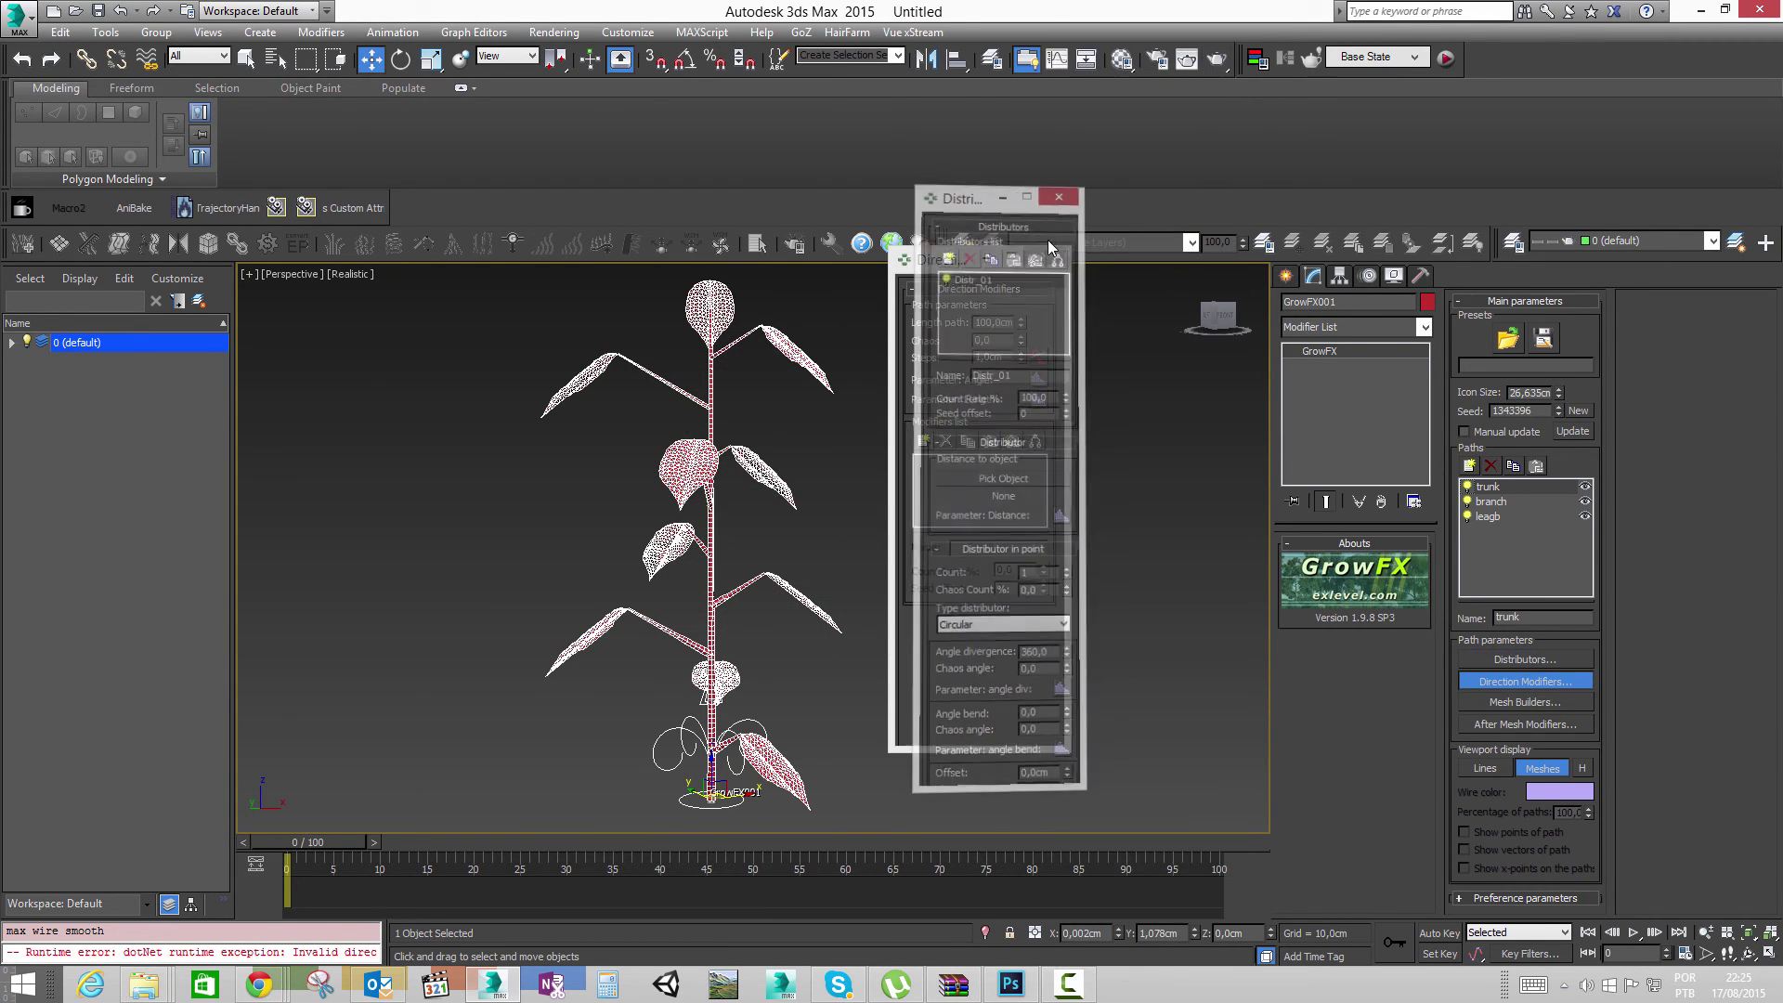
{"action": "left_click", "coordinate": [1052, 262]}
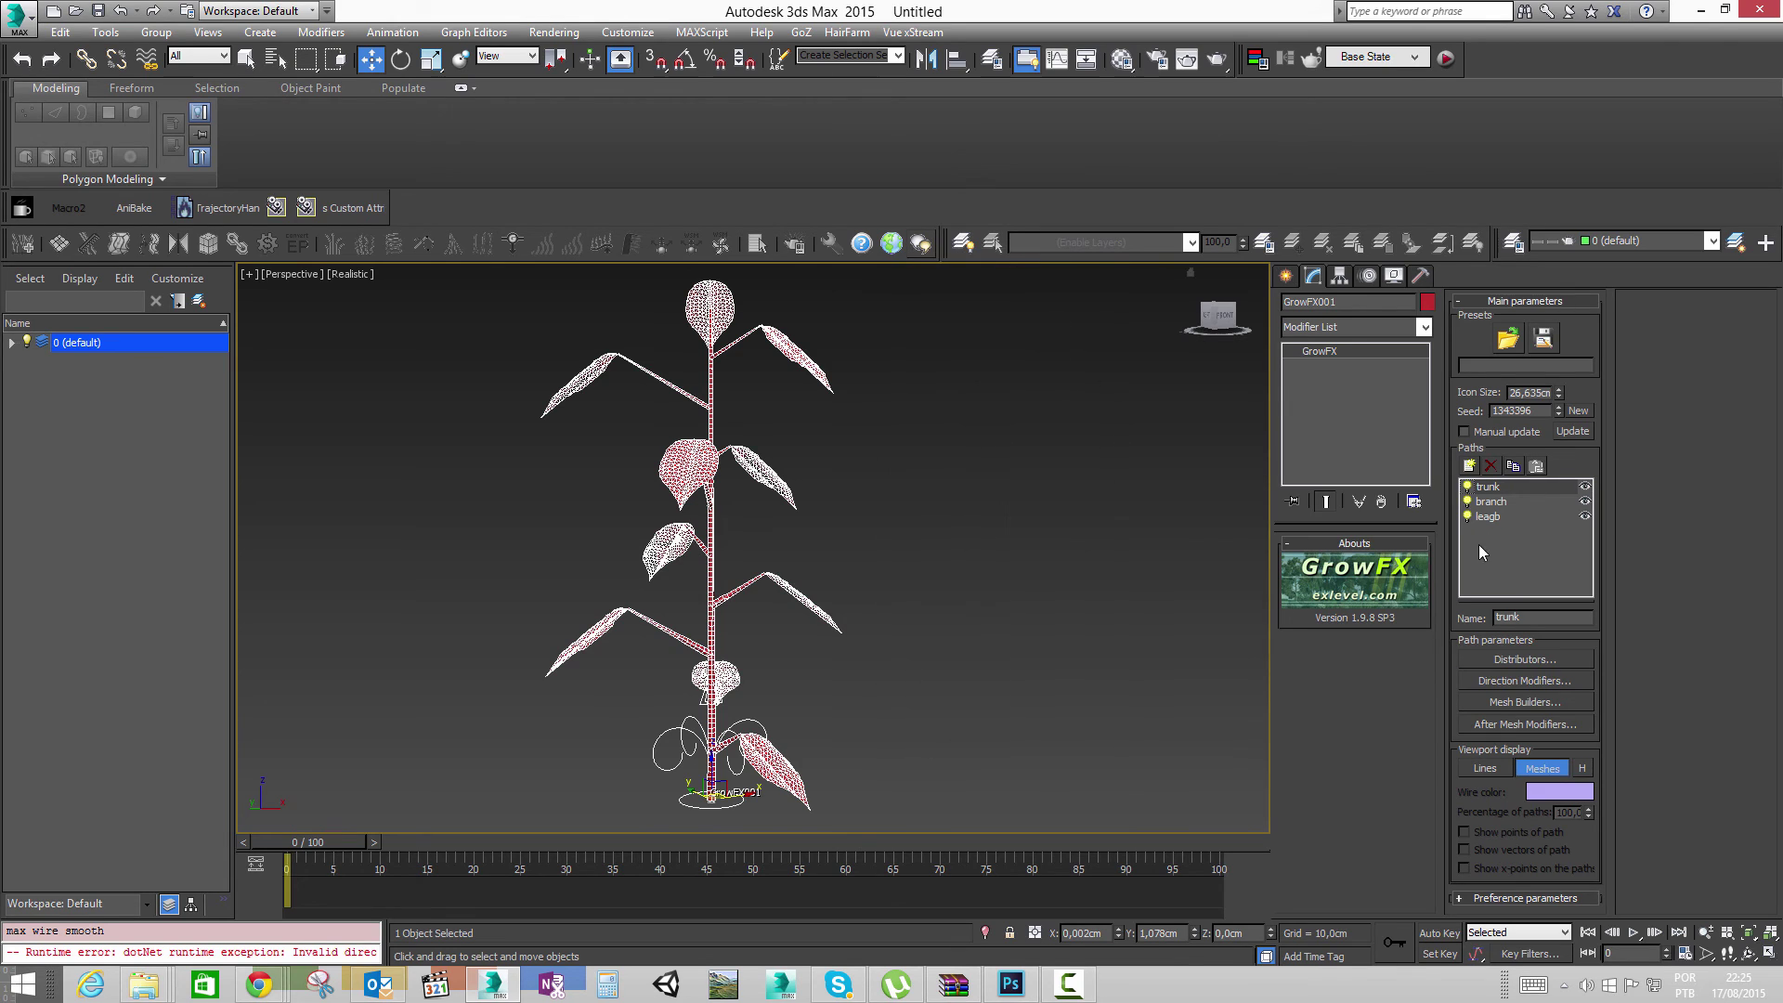
Step: Set the trunk path's length to 514.93 cm and close its direction modifier settings
{"action": "middle_click_drag", "start_coordinate": [949, 529], "coordinate": [923, 545]}
{"action": "left_click", "coordinate": [1527, 677]}
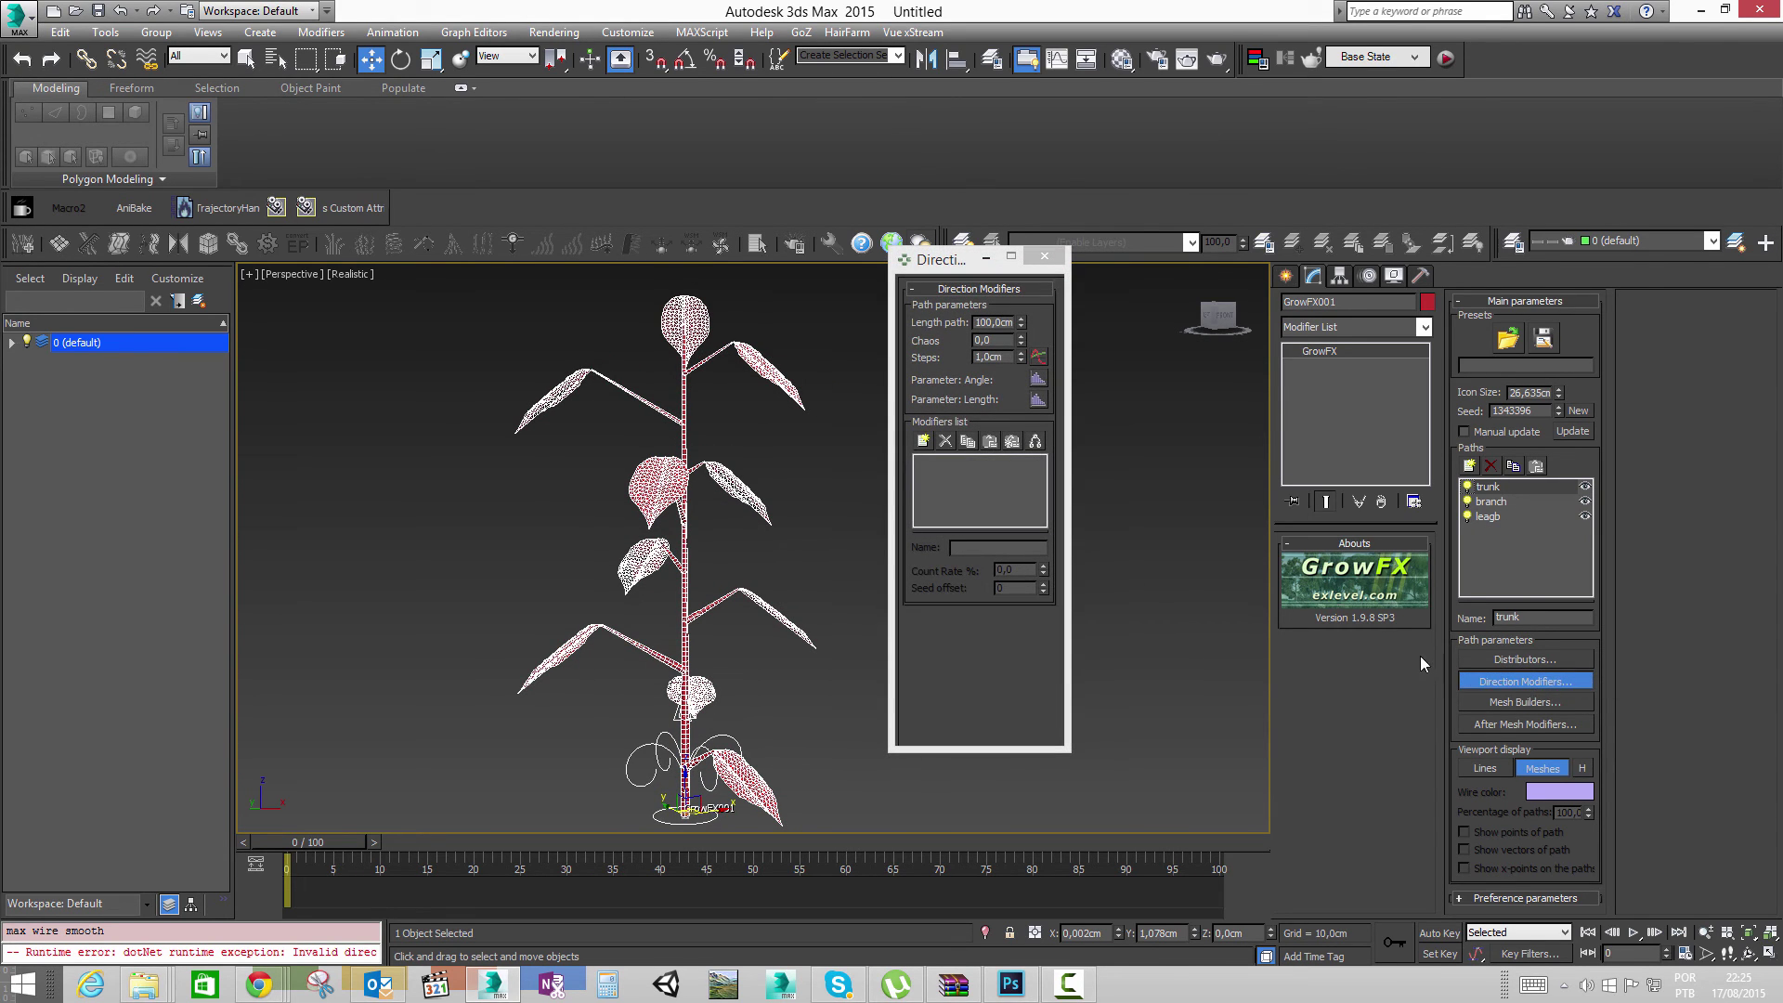
{"action": "middle_click_drag", "start_coordinate": [688, 466], "coordinate": [675, 541]}
{"action": "scroll", "coordinate": [694, 508], "scroll_direction": "down", "scroll_amount": 3}
{"action": "left_click_drag", "start_coordinate": [1022, 325], "coordinate": [1022, 201]}
{"action": "scroll", "coordinate": [780, 379], "scroll_direction": "down", "scroll_amount": 5}
{"action": "middle_click_drag", "start_coordinate": [861, 388], "coordinate": [798, 487]}
{"action": "left_click_drag", "start_coordinate": [1022, 323], "coordinate": [1022, 158]}
{"action": "middle_click_drag", "start_coordinate": [803, 360], "coordinate": [768, 469]}
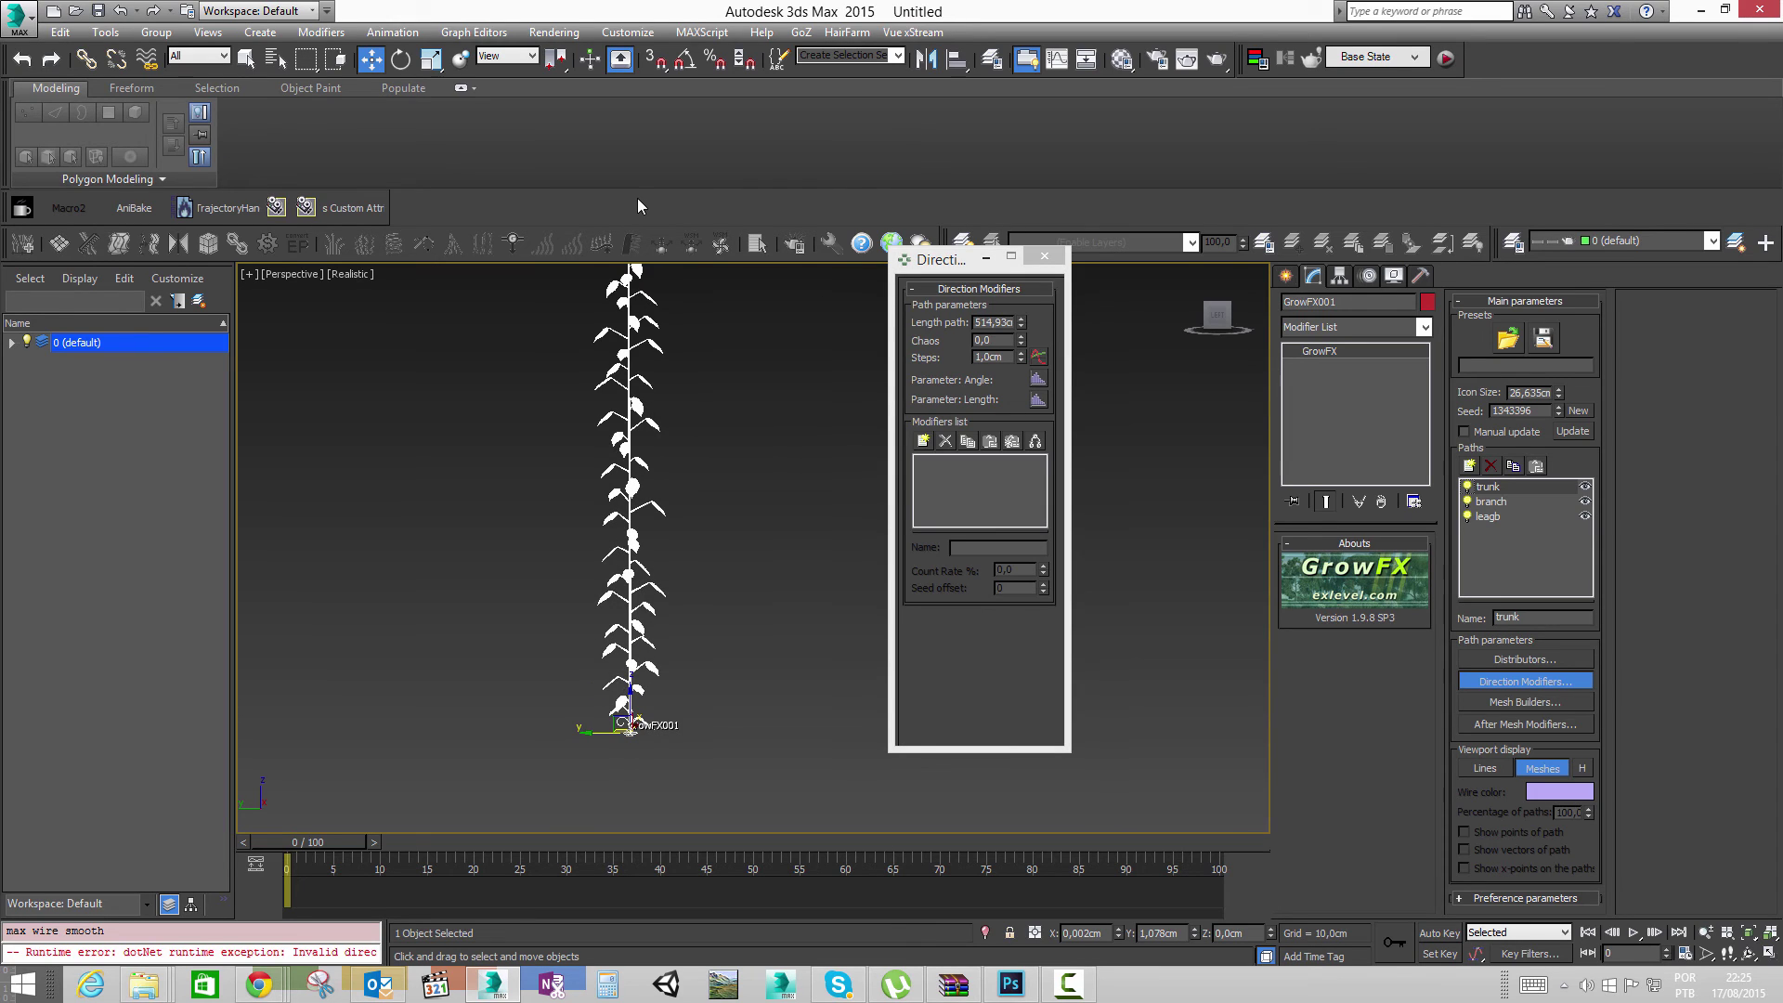
{"action": "left_click", "coordinate": [1045, 252]}
Step: Create a large standard-primitive plane on the ground beside the plant
{"action": "left_click", "coordinate": [1286, 276]}
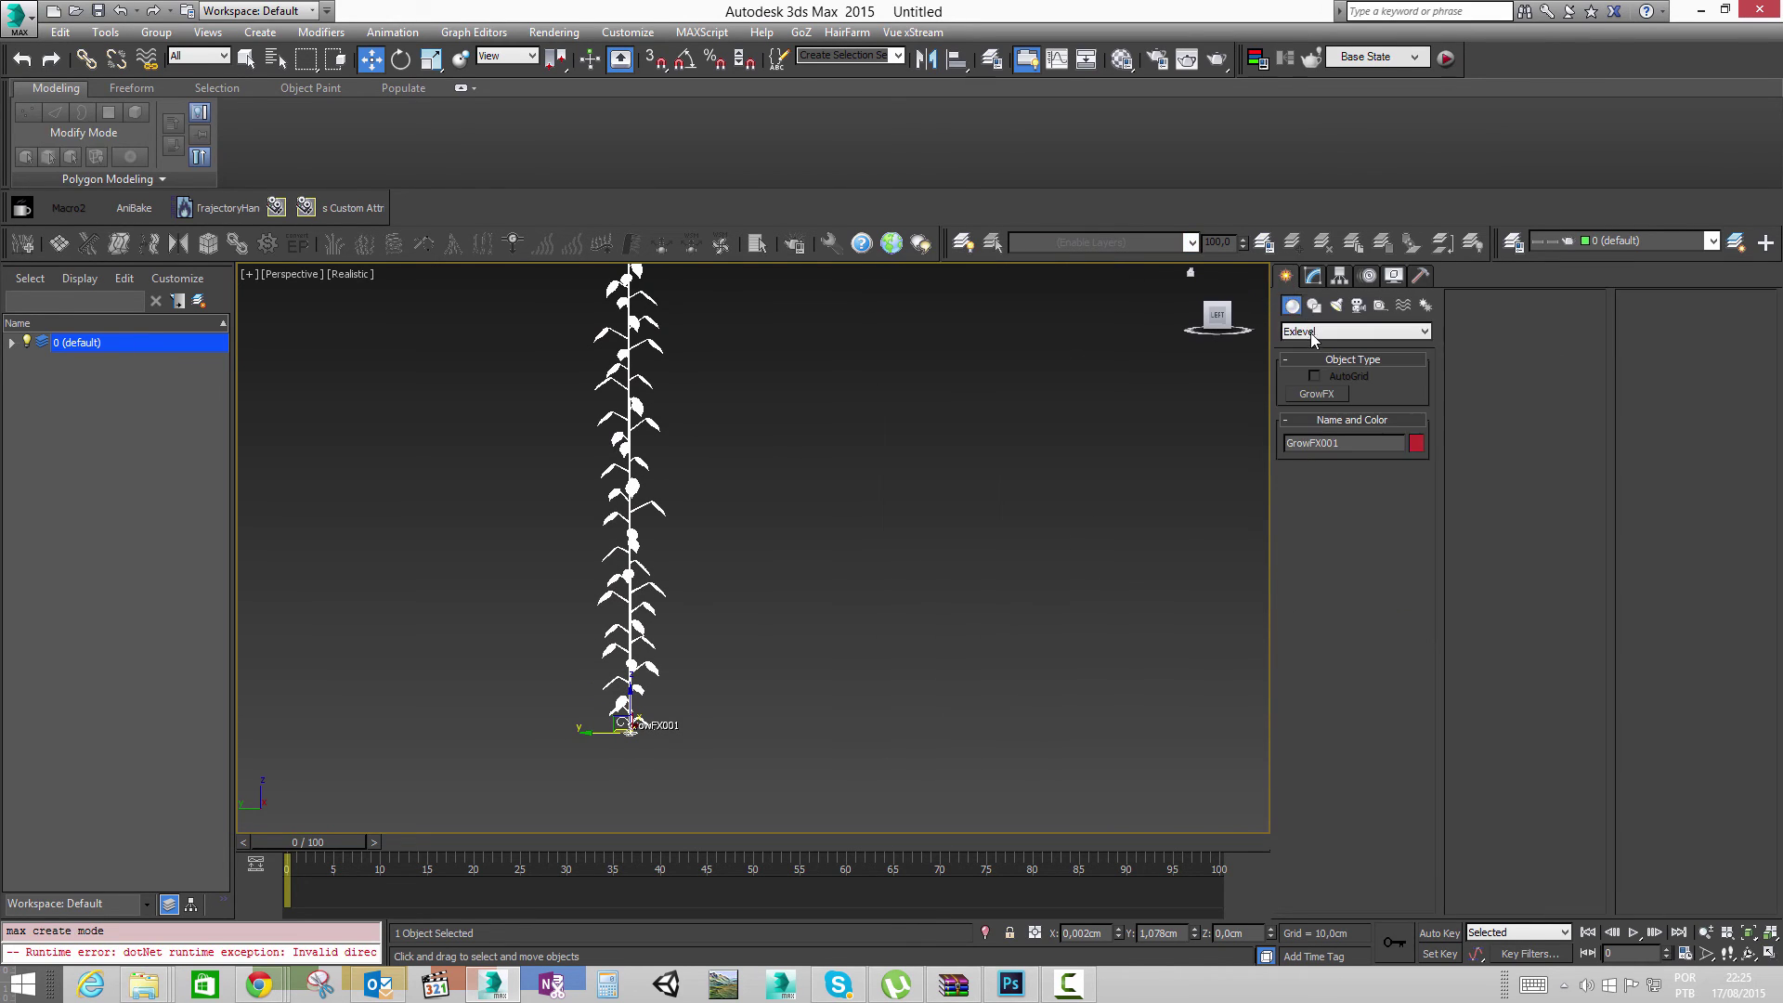
{"action": "left_click", "coordinate": [1305, 332]}
{"action": "left_click", "coordinate": [1329, 344]}
{"action": "left_click", "coordinate": [1390, 472]}
{"action": "key", "text": "F3"}
{"action": "mouse_move", "coordinate": [729, 468]}
{"action": "left_mouse_down"}
{"action": "mouse_move", "coordinate": [1246, 800]}
{"action": "mouse_move", "coordinate": [1368, 775]}
{"action": "left_mouse_up"}
{"action": "right_click", "coordinate": [880, 674]}
{"action": "key", "text": "F3"}
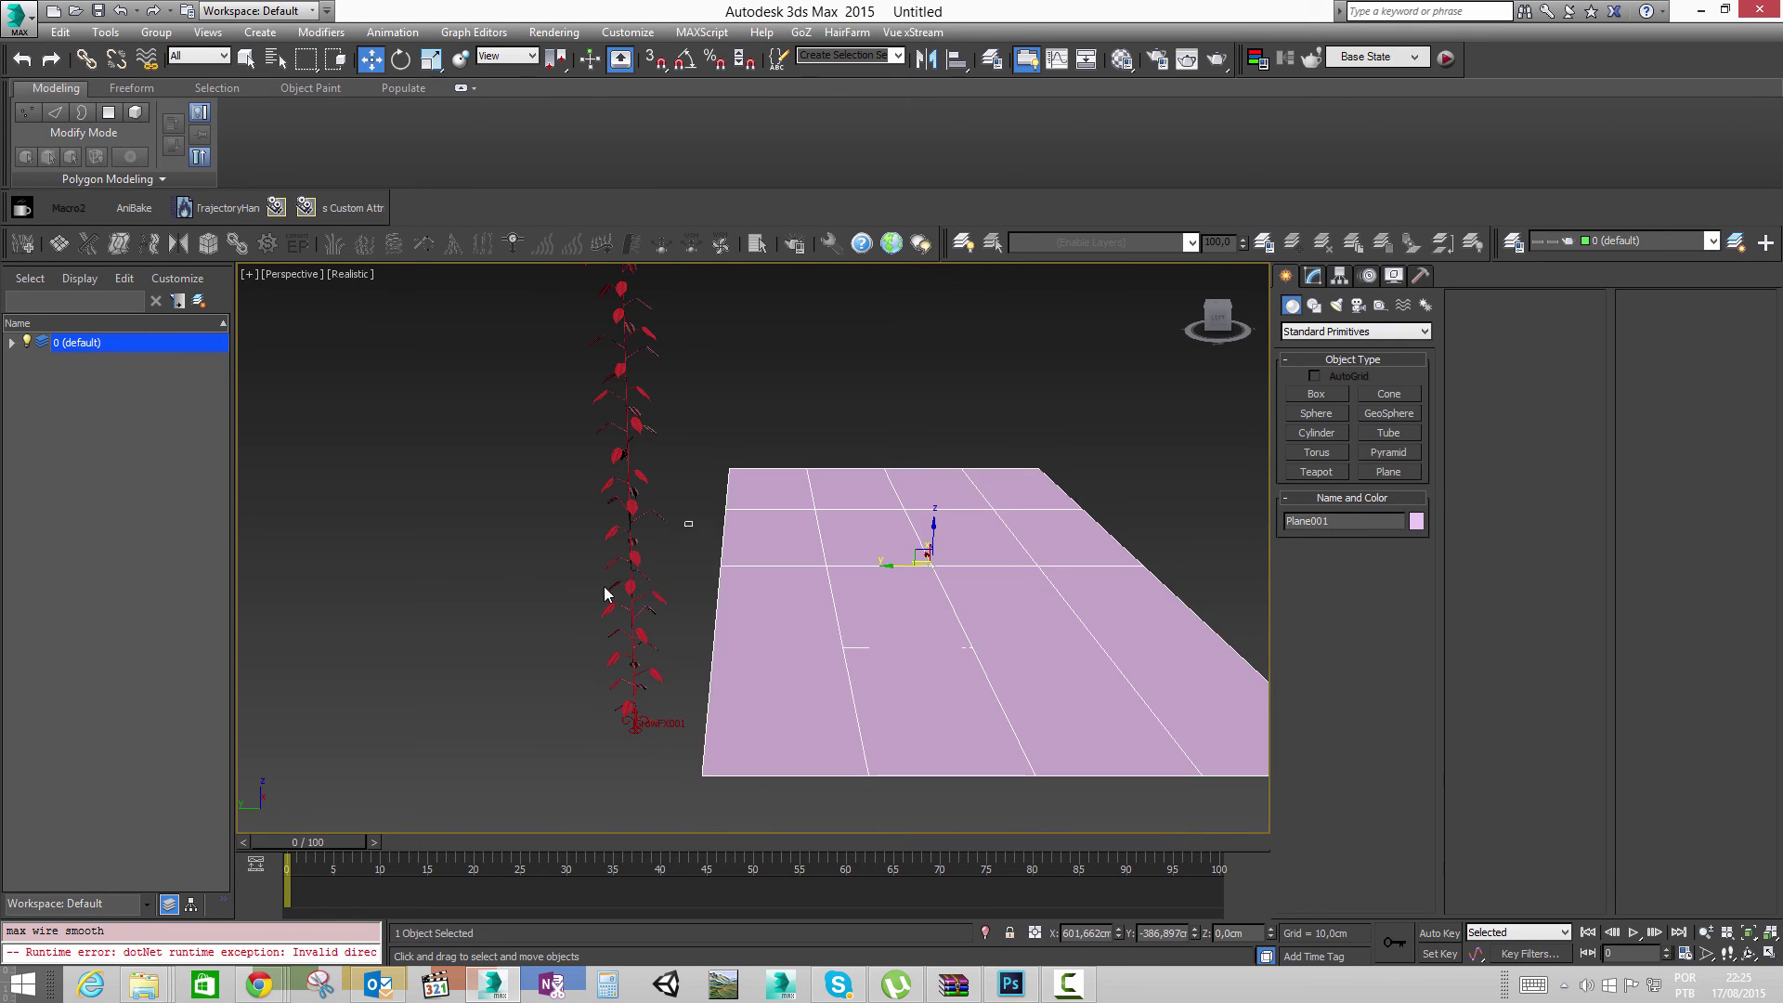
Step: Replace the trunk path's distributor with a Surface distributor
{"action": "left_click", "coordinate": [636, 558]}
{"action": "key", "text": "F3"}
{"action": "left_click", "coordinate": [1312, 276]}
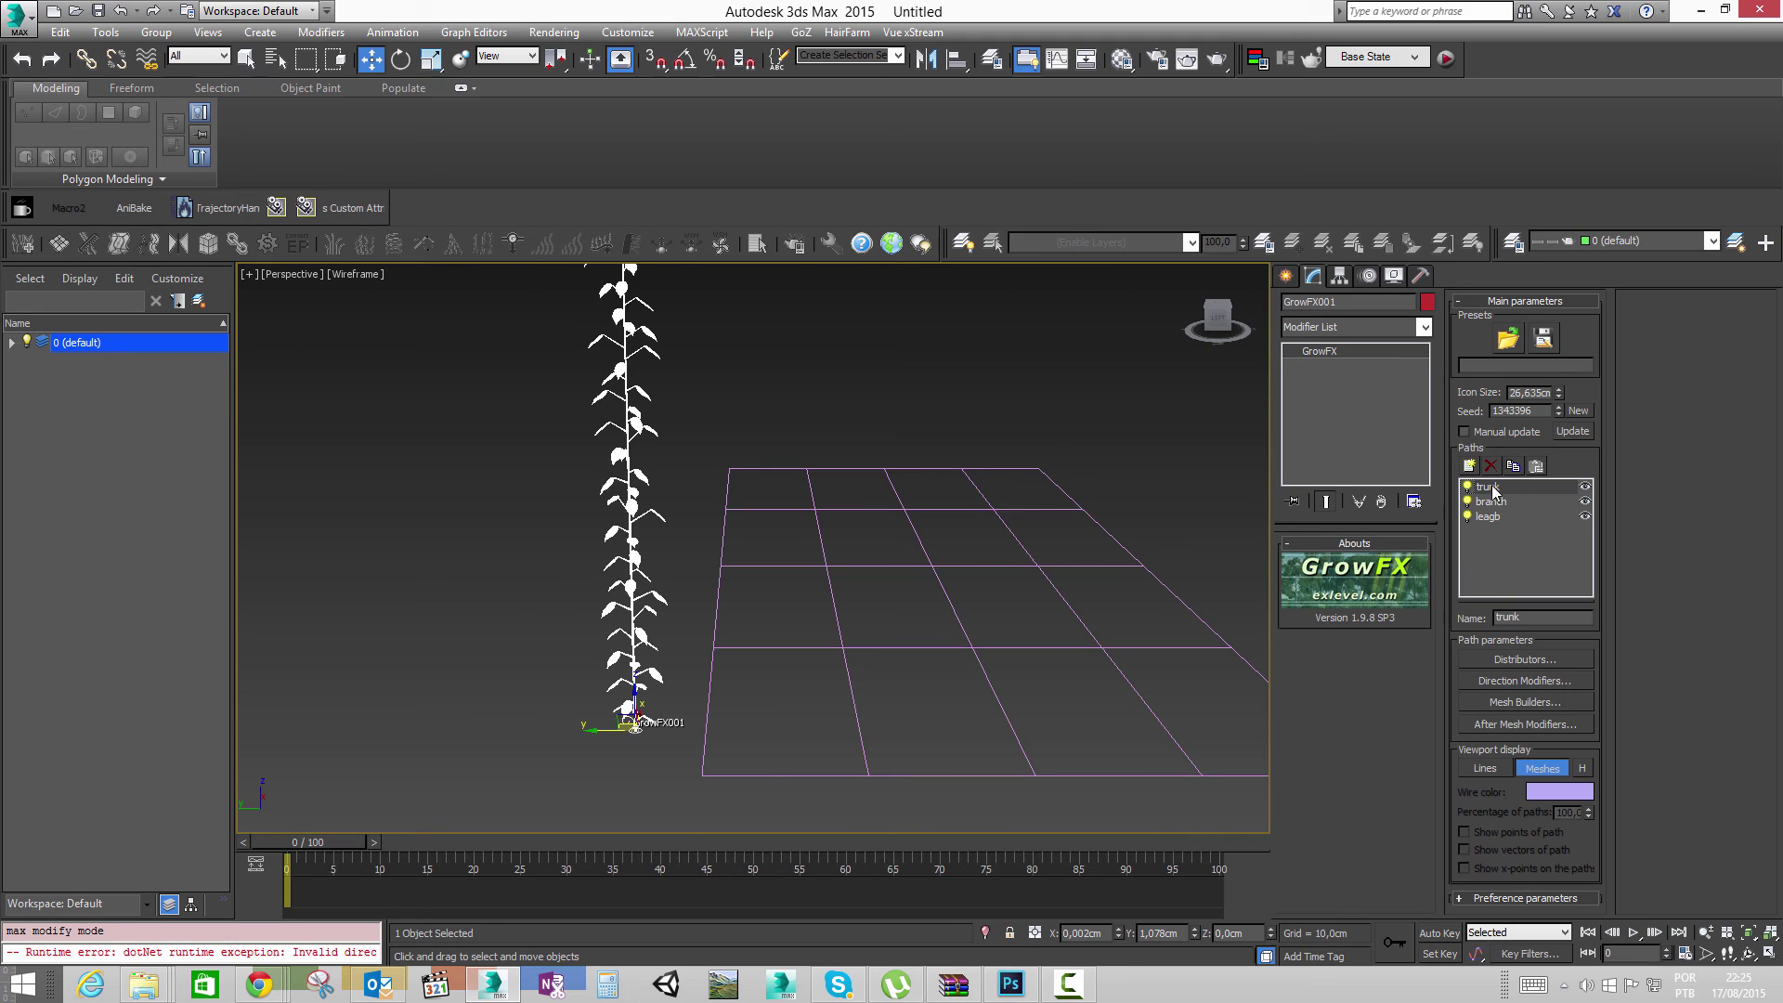
{"action": "left_click", "coordinate": [1524, 659]}
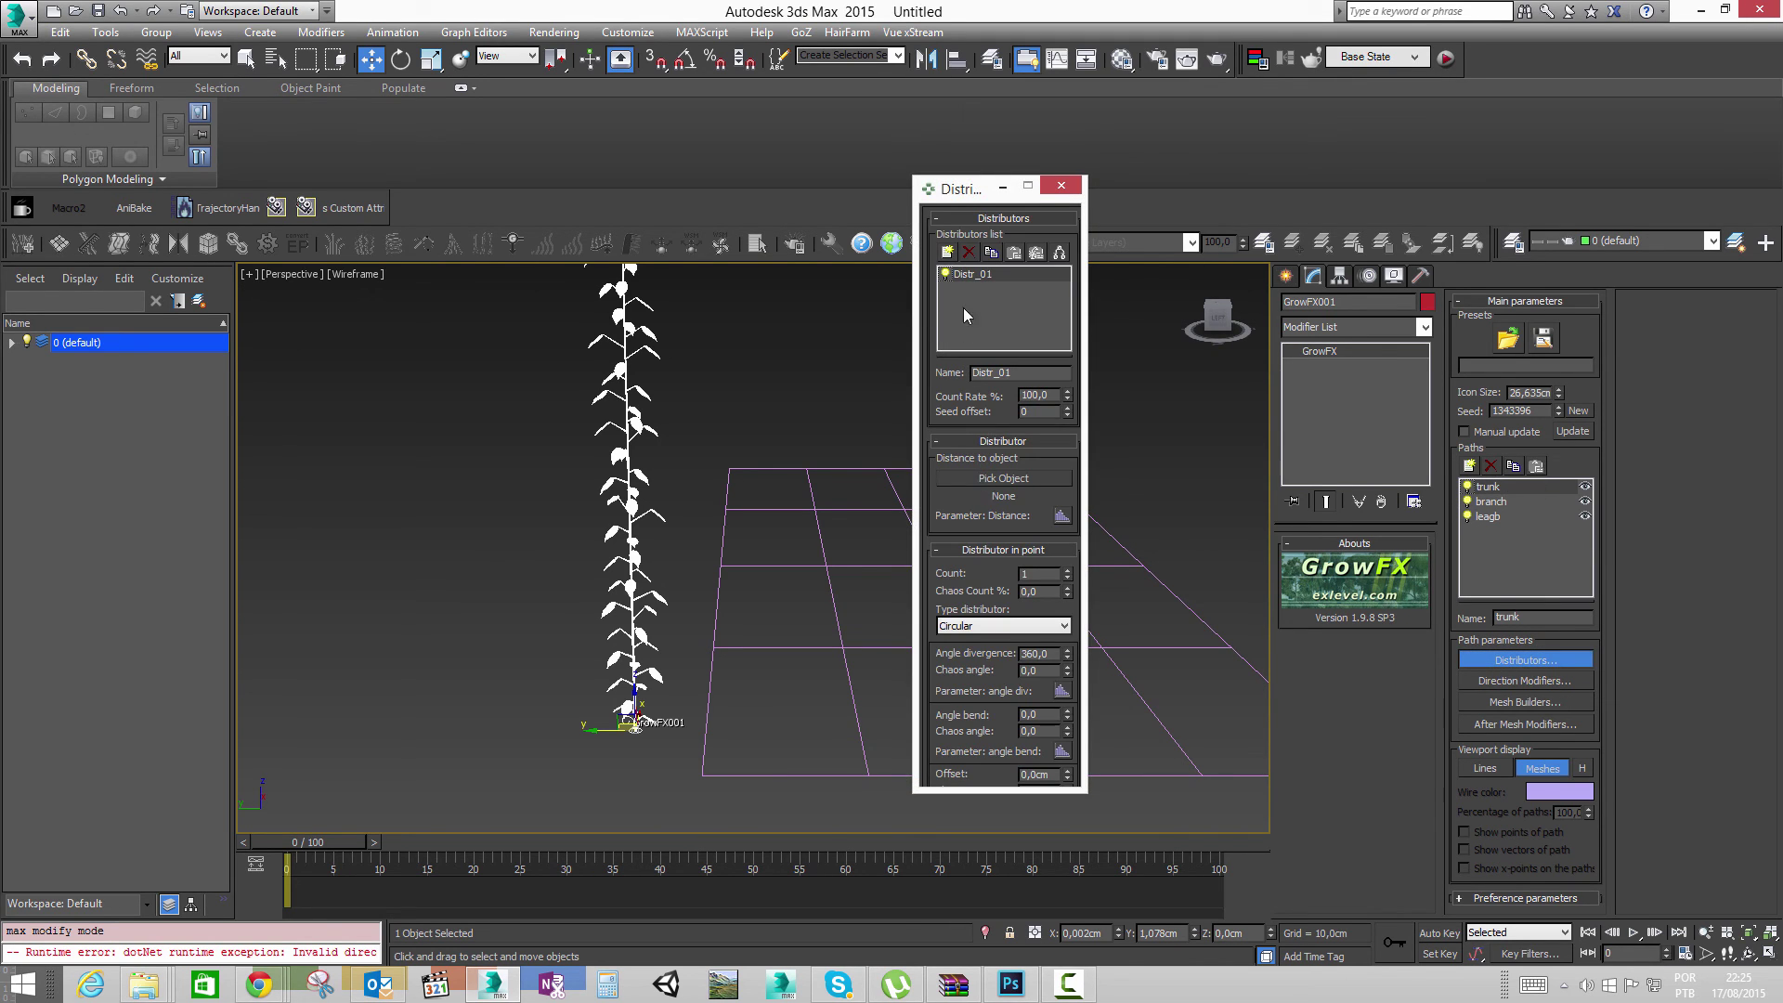
{"action": "left_click", "coordinate": [969, 252]}
{"action": "left_click", "coordinate": [947, 252]}
{"action": "left_click", "coordinate": [822, 487]}
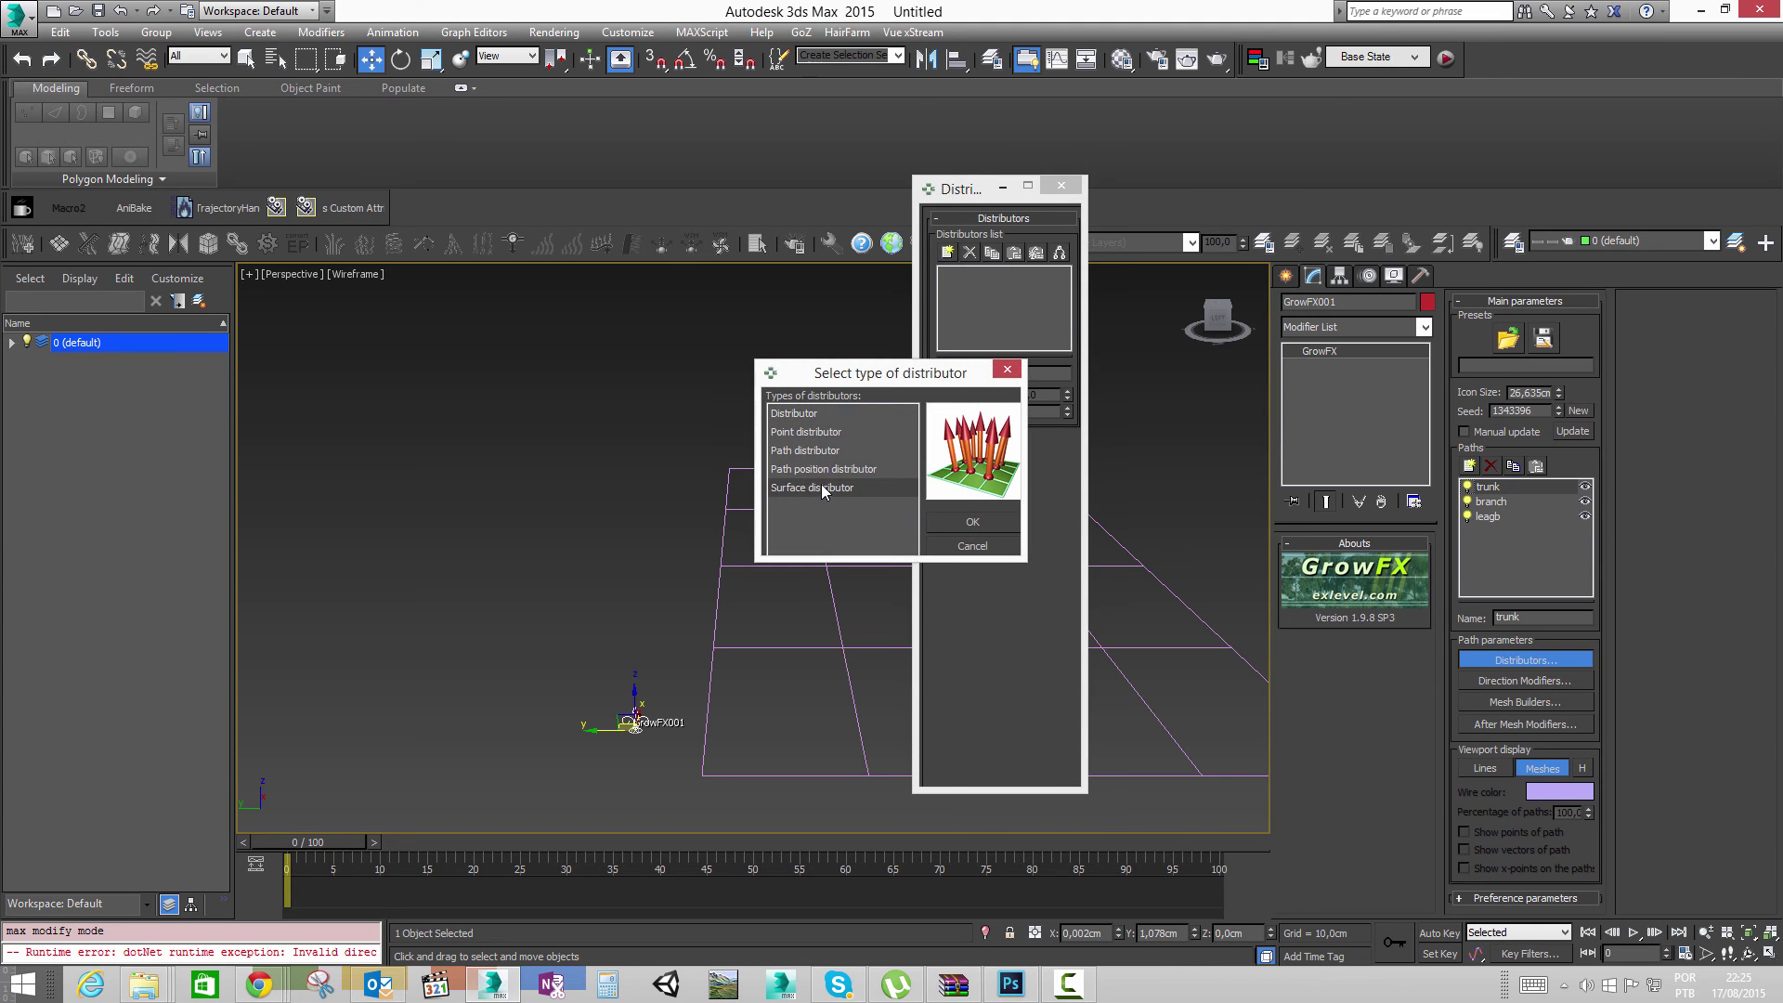
{"action": "left_click", "coordinate": [966, 523]}
Step: Assign Plane001 as the base object of the surface distributor
{"action": "left_click_drag", "start_coordinate": [1067, 214], "coordinate": [1411, 252]}
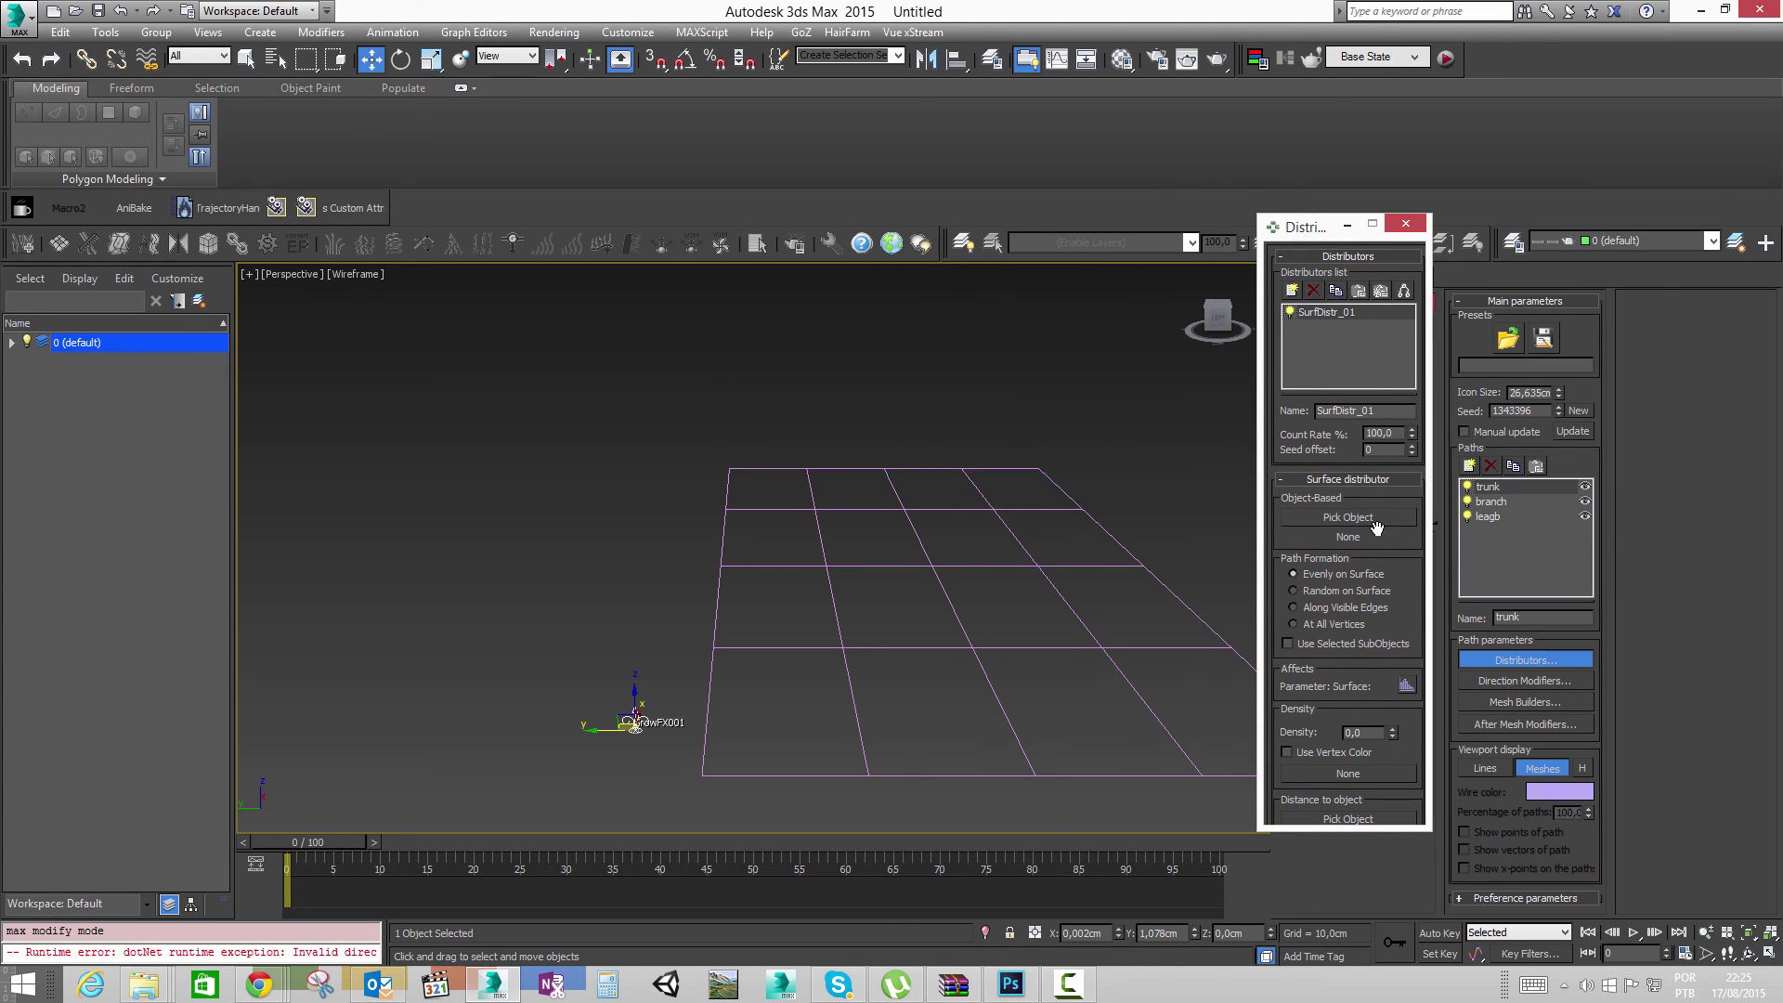
{"action": "left_click", "coordinate": [1373, 518]}
{"action": "left_click", "coordinate": [1124, 565]}
{"action": "middle_click_drag", "start_coordinate": [1131, 557], "coordinate": [871, 792], "text": "alt"}
{"action": "left_click", "coordinate": [353, 840]}
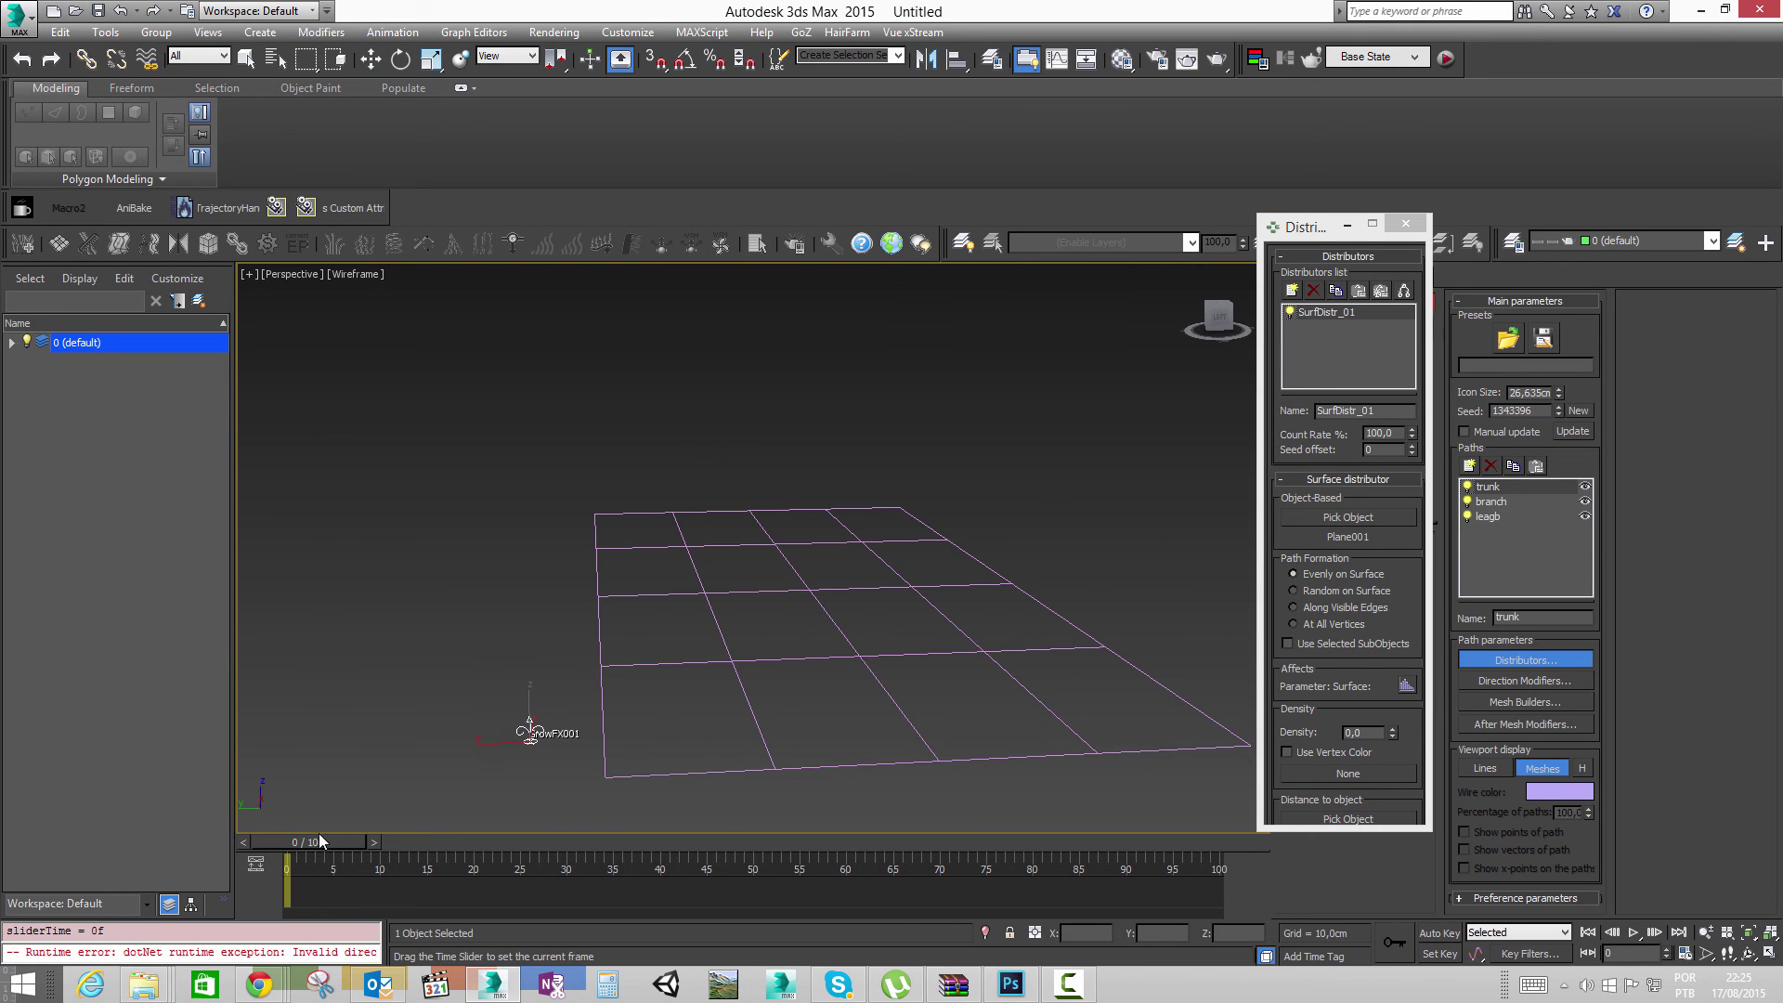
Step: Raise the surface distributor's density to 1.38 and show the plants as lines only in the Realistic view
{"action": "left_click", "coordinate": [1394, 731]}
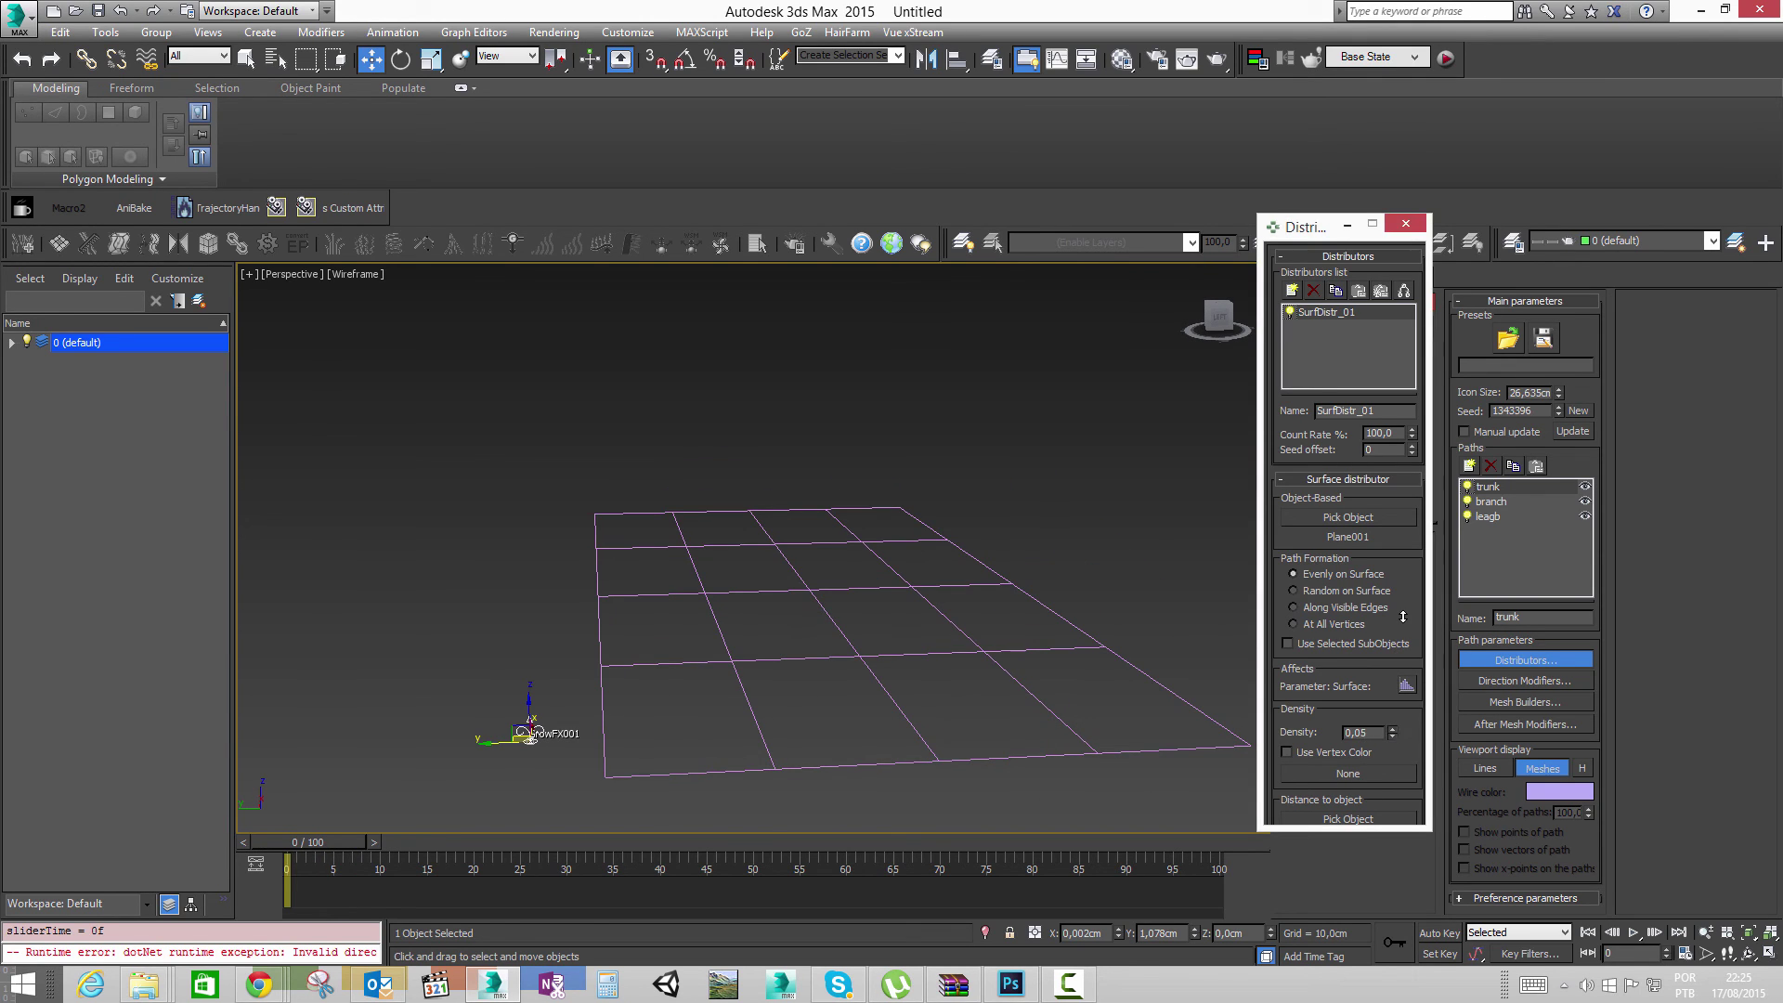
{"action": "left_click_drag", "start_coordinate": [1429, 718], "coordinate": [1162, 593]}
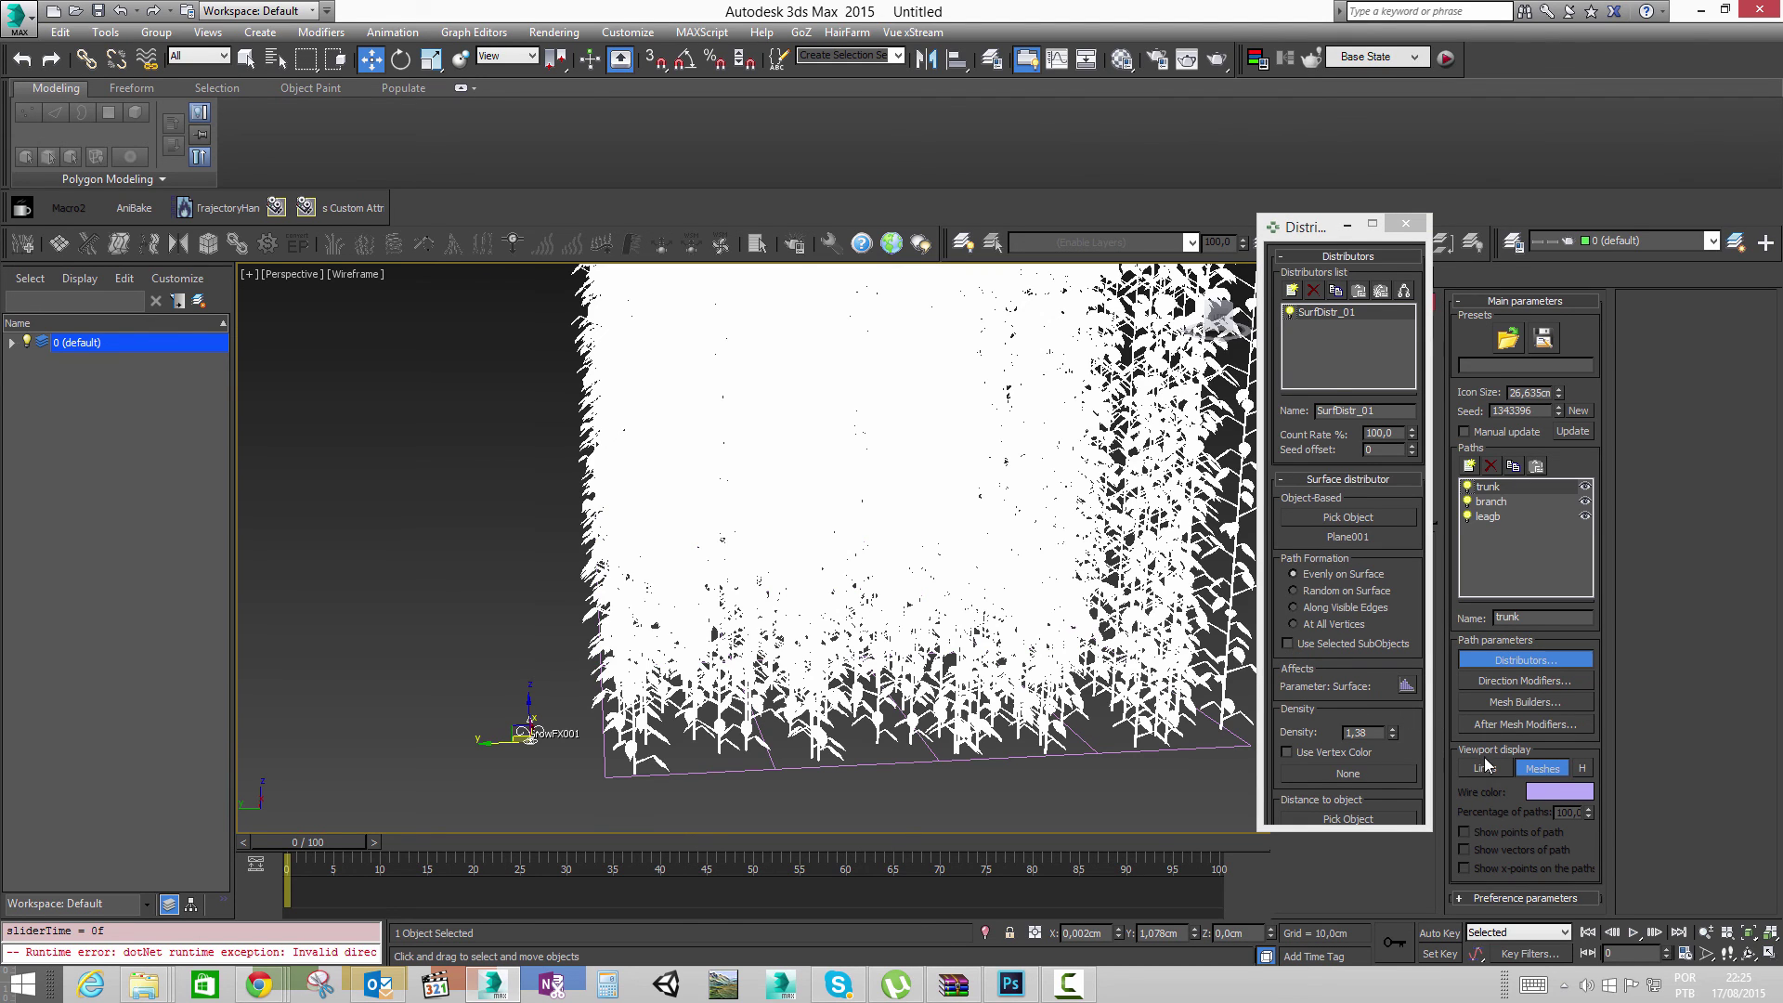
{"action": "key", "text": "F3"}
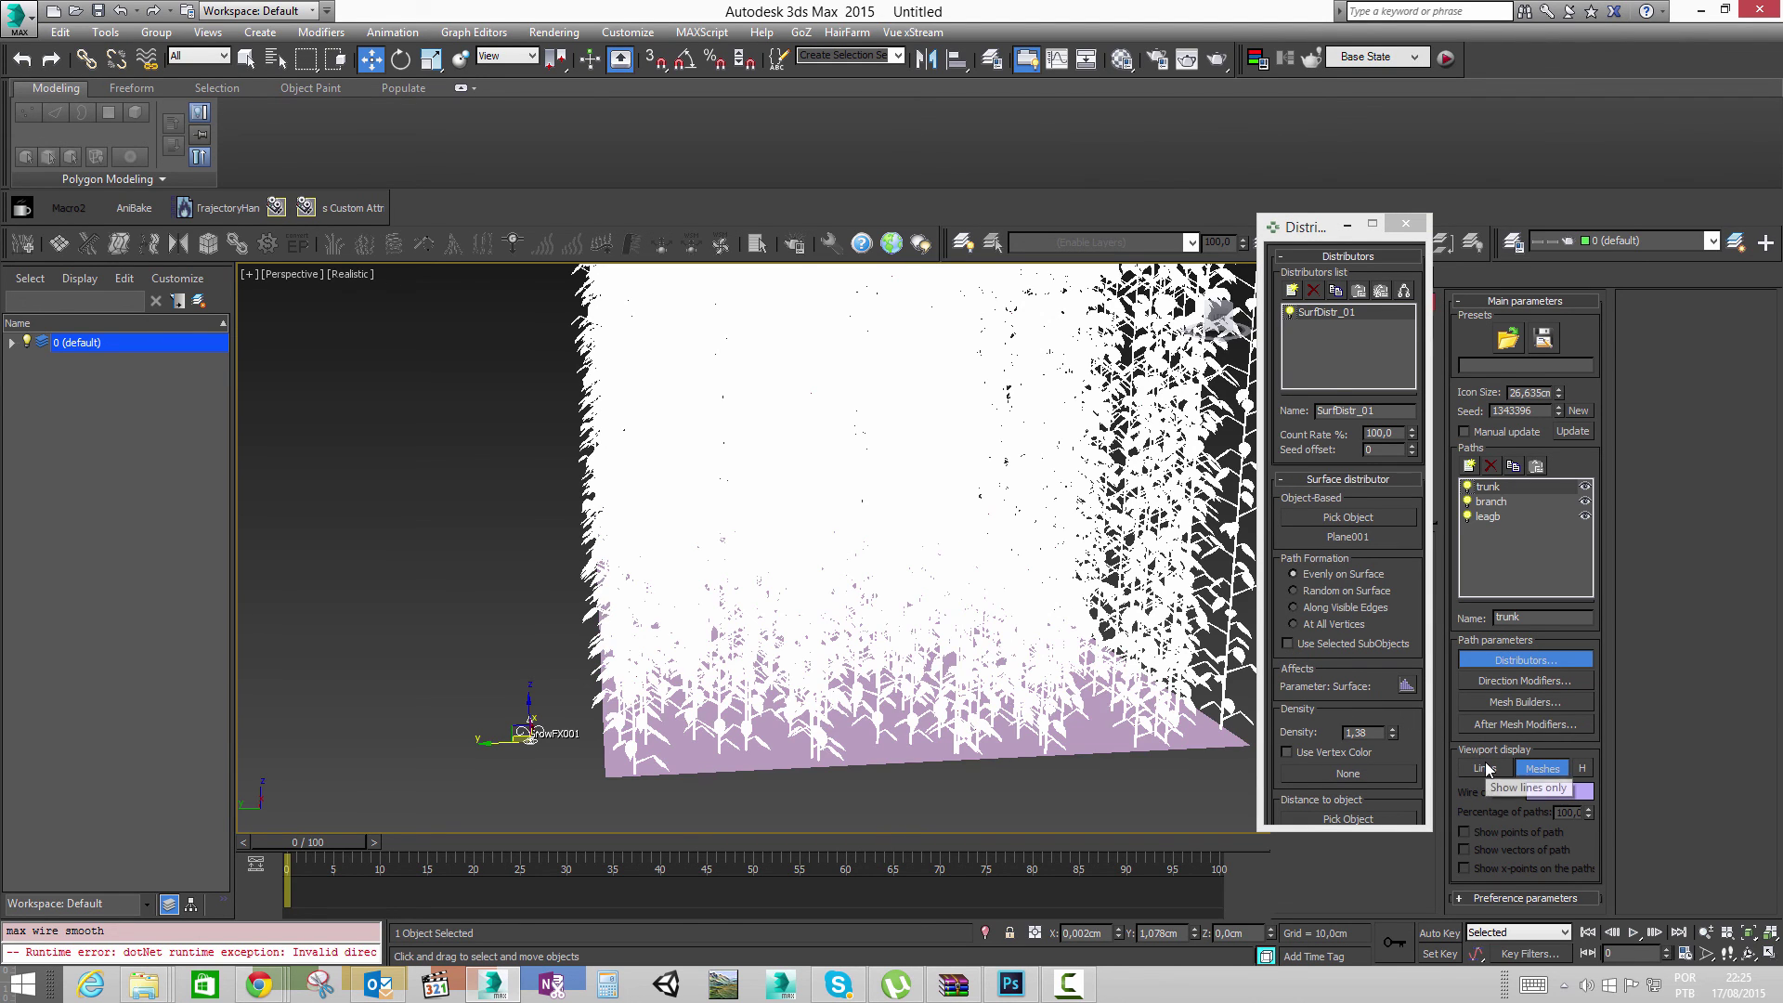
{"action": "left_click", "coordinate": [1487, 769]}
{"action": "mouse_move", "coordinate": [979, 644]}
{"action": "middle_mouse_down"}
{"action": "mouse_move", "coordinate": [899, 644]}
{"action": "mouse_move", "coordinate": [951, 630]}
{"action": "middle_mouse_up"}
{"action": "scroll", "coordinate": [954, 628], "scroll_direction": "down", "scroll_amount": 6}
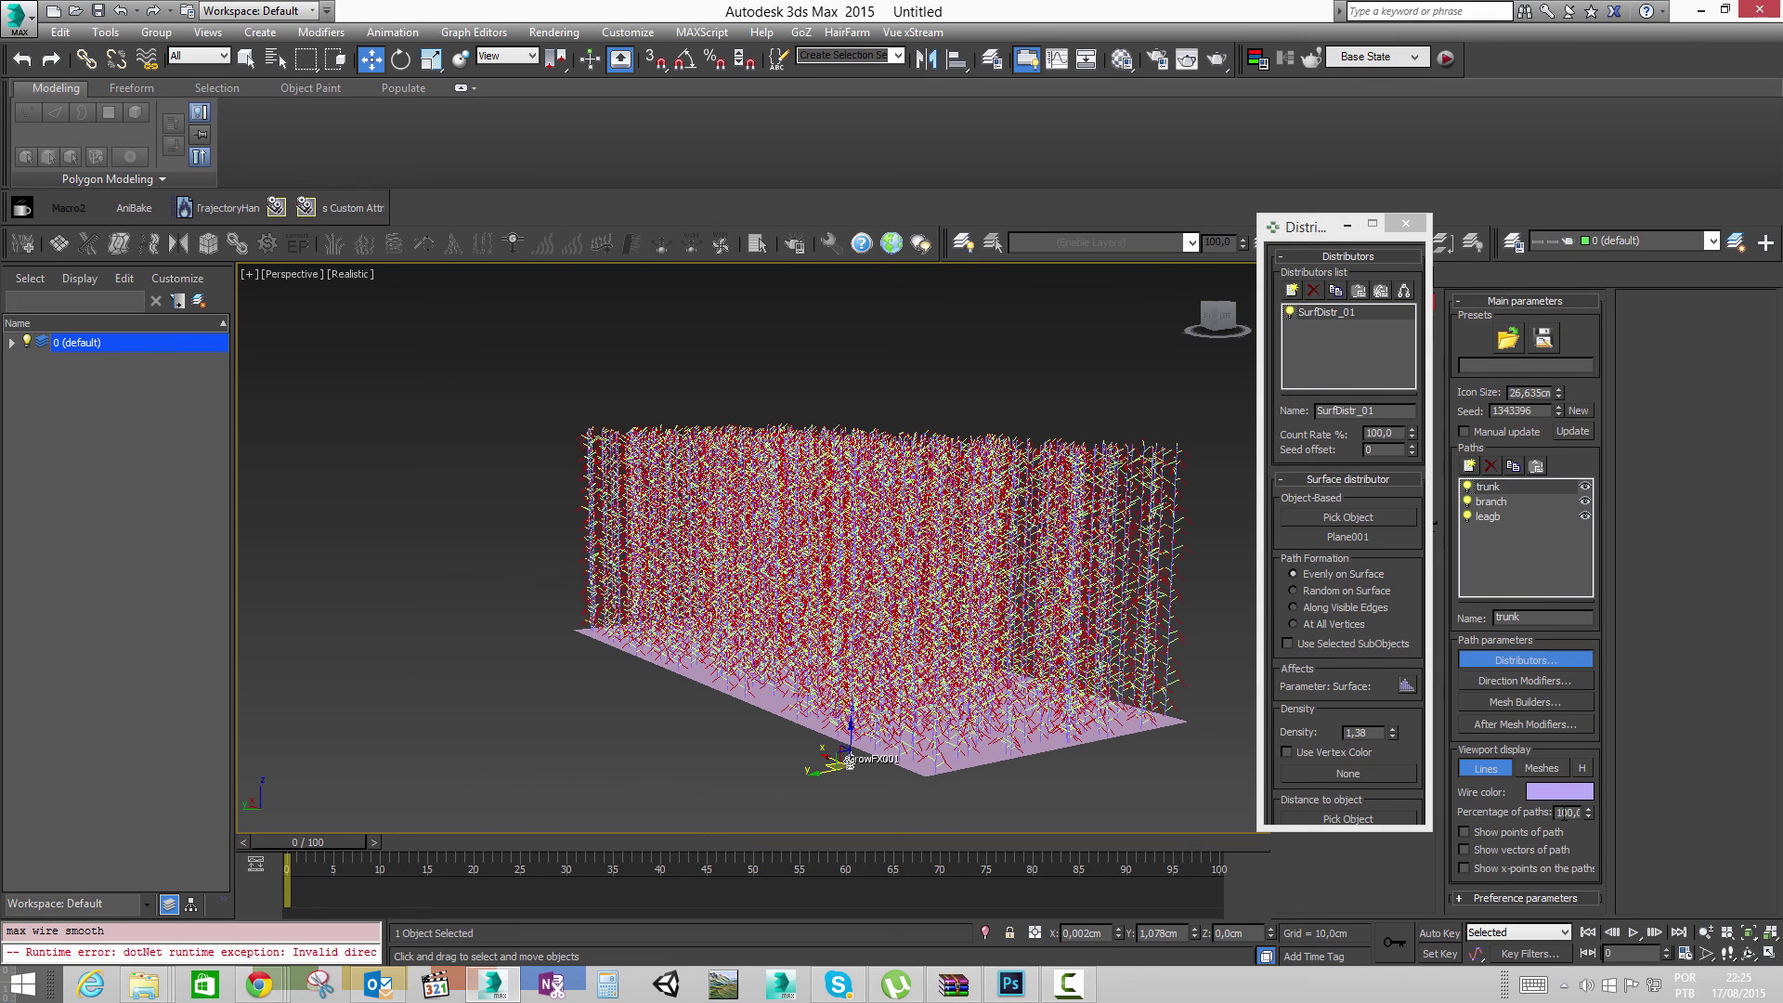
Step: Try surface distributor densities of 0.1 and 0.01 to thin out the plants
{"action": "left_click", "coordinate": [1372, 729]}
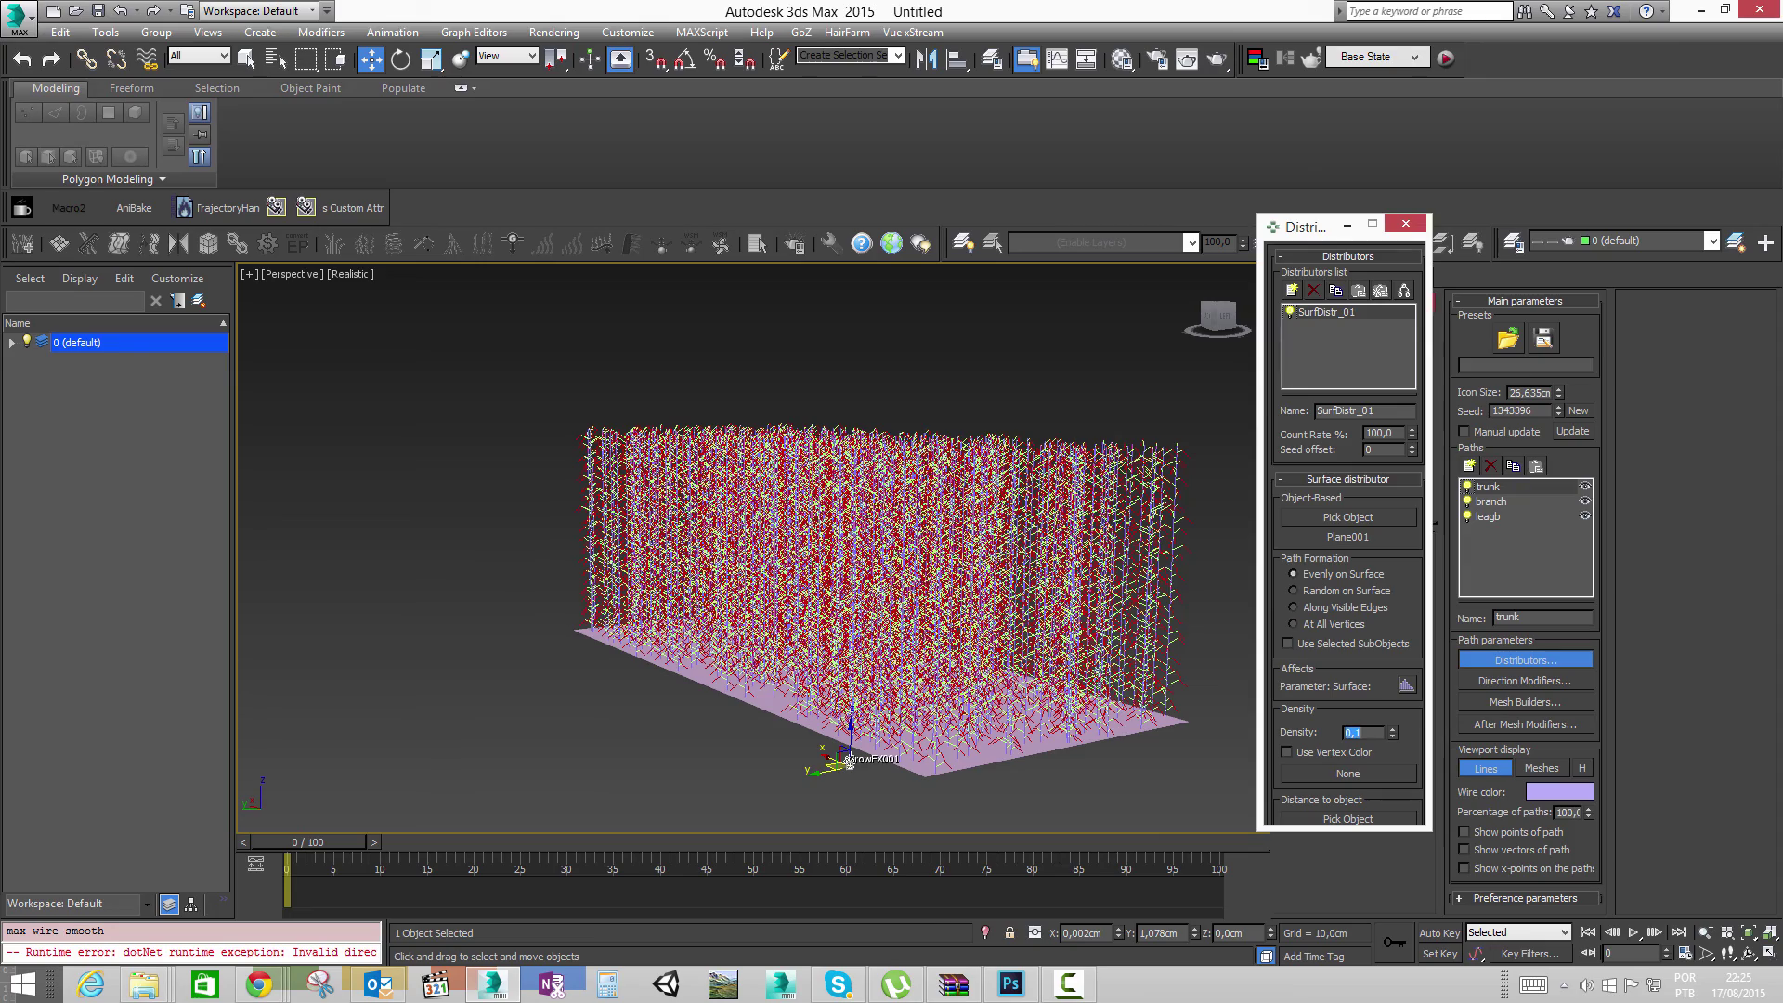
{"action": "left_click", "coordinate": [1024, 631]}
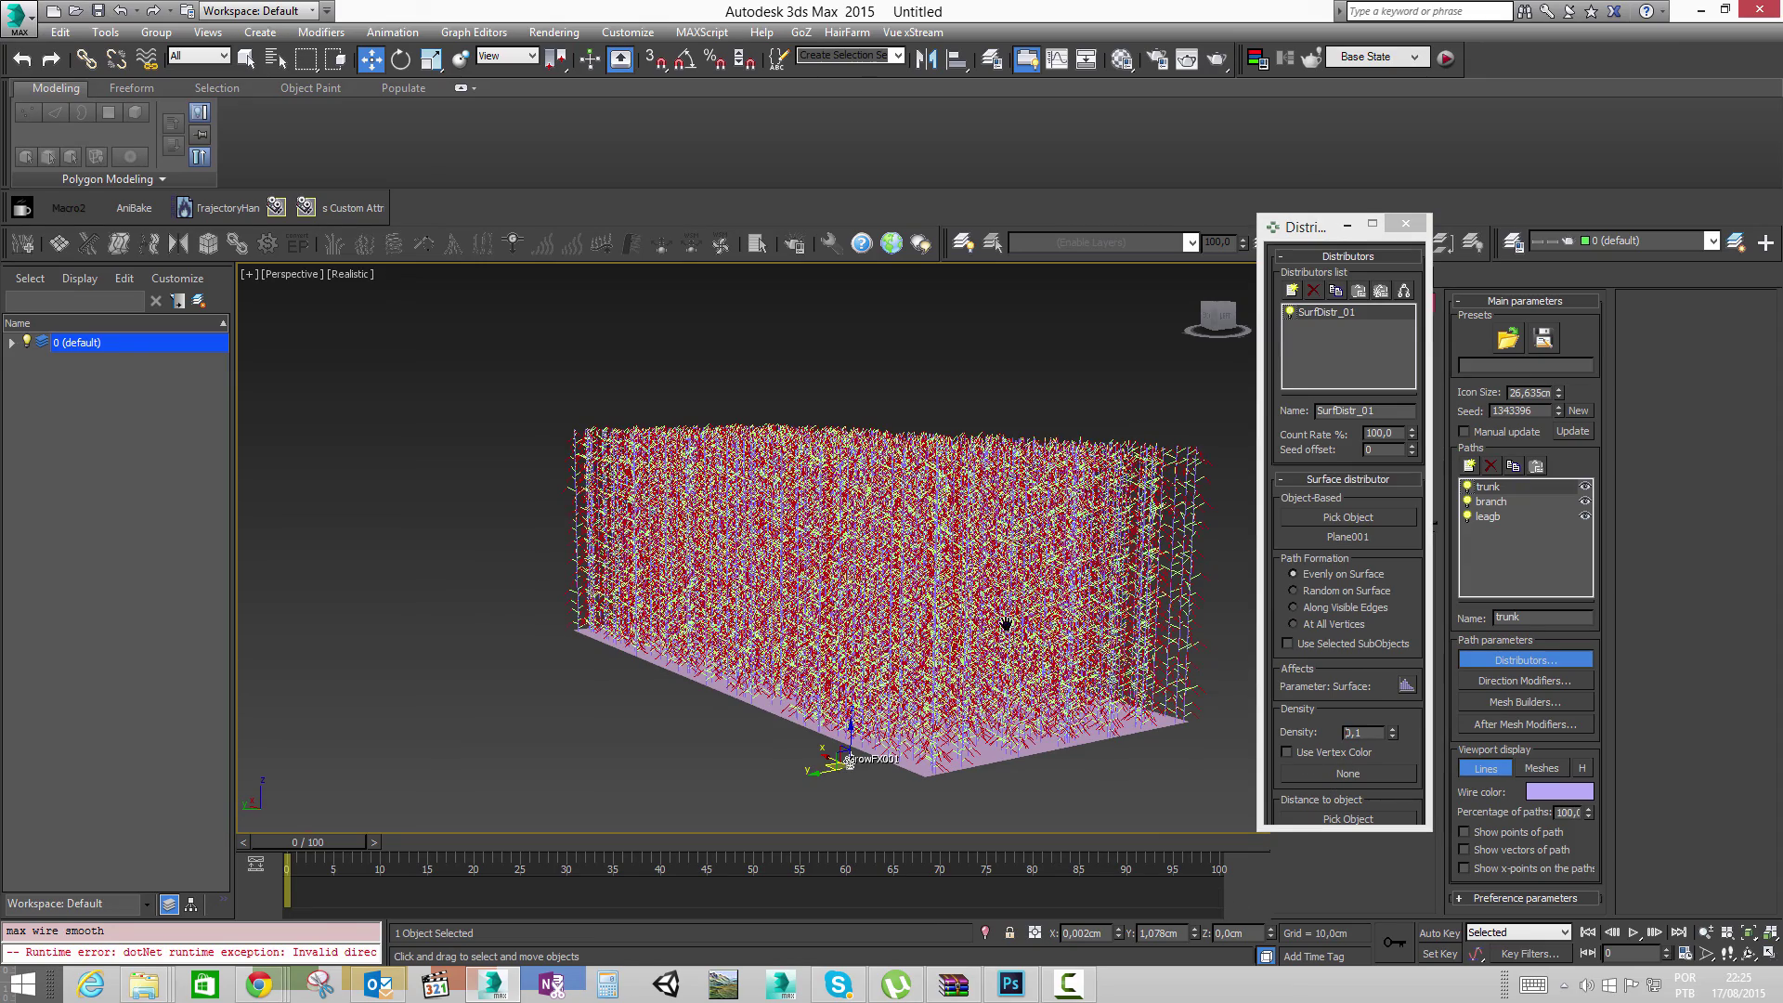
{"action": "middle_click_drag", "start_coordinate": [914, 604], "coordinate": [856, 595], "text": "alt"}
{"action": "left_click", "coordinate": [1361, 733]}
{"action": "type", "text": "0"}
{"action": "key", "text": "Return"}
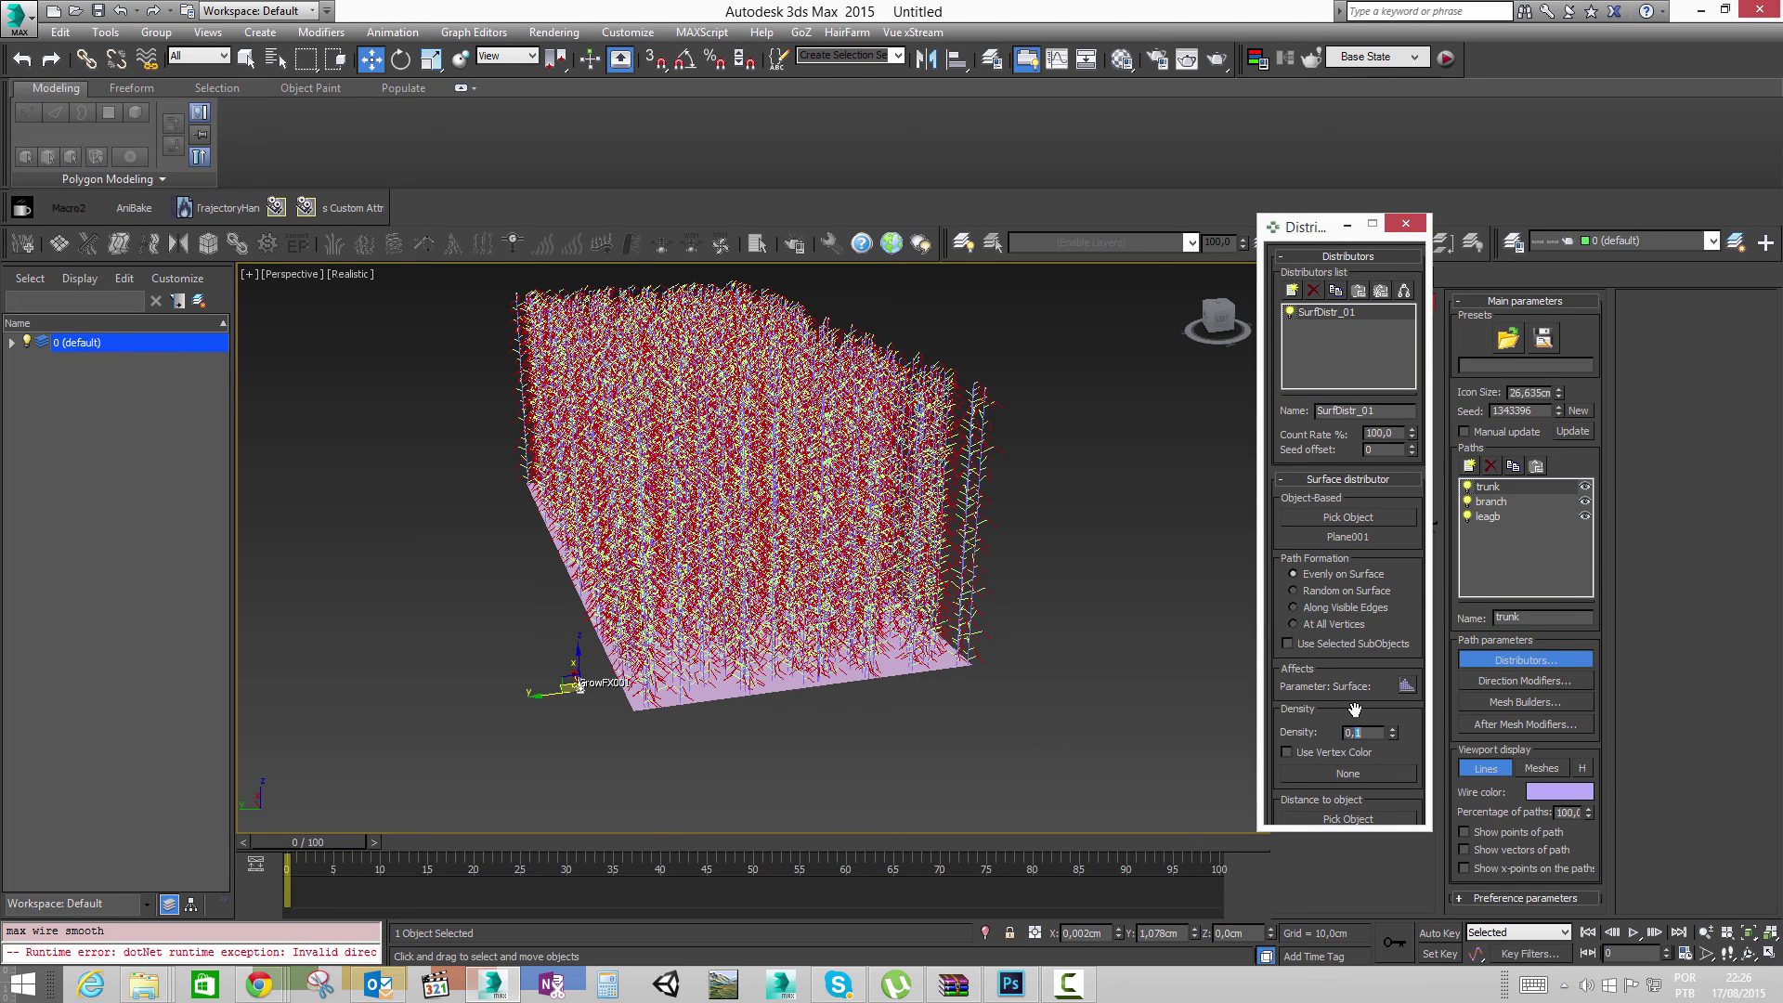
{"action": "middle_click_drag", "start_coordinate": [717, 470], "coordinate": [768, 474], "text": "alt"}
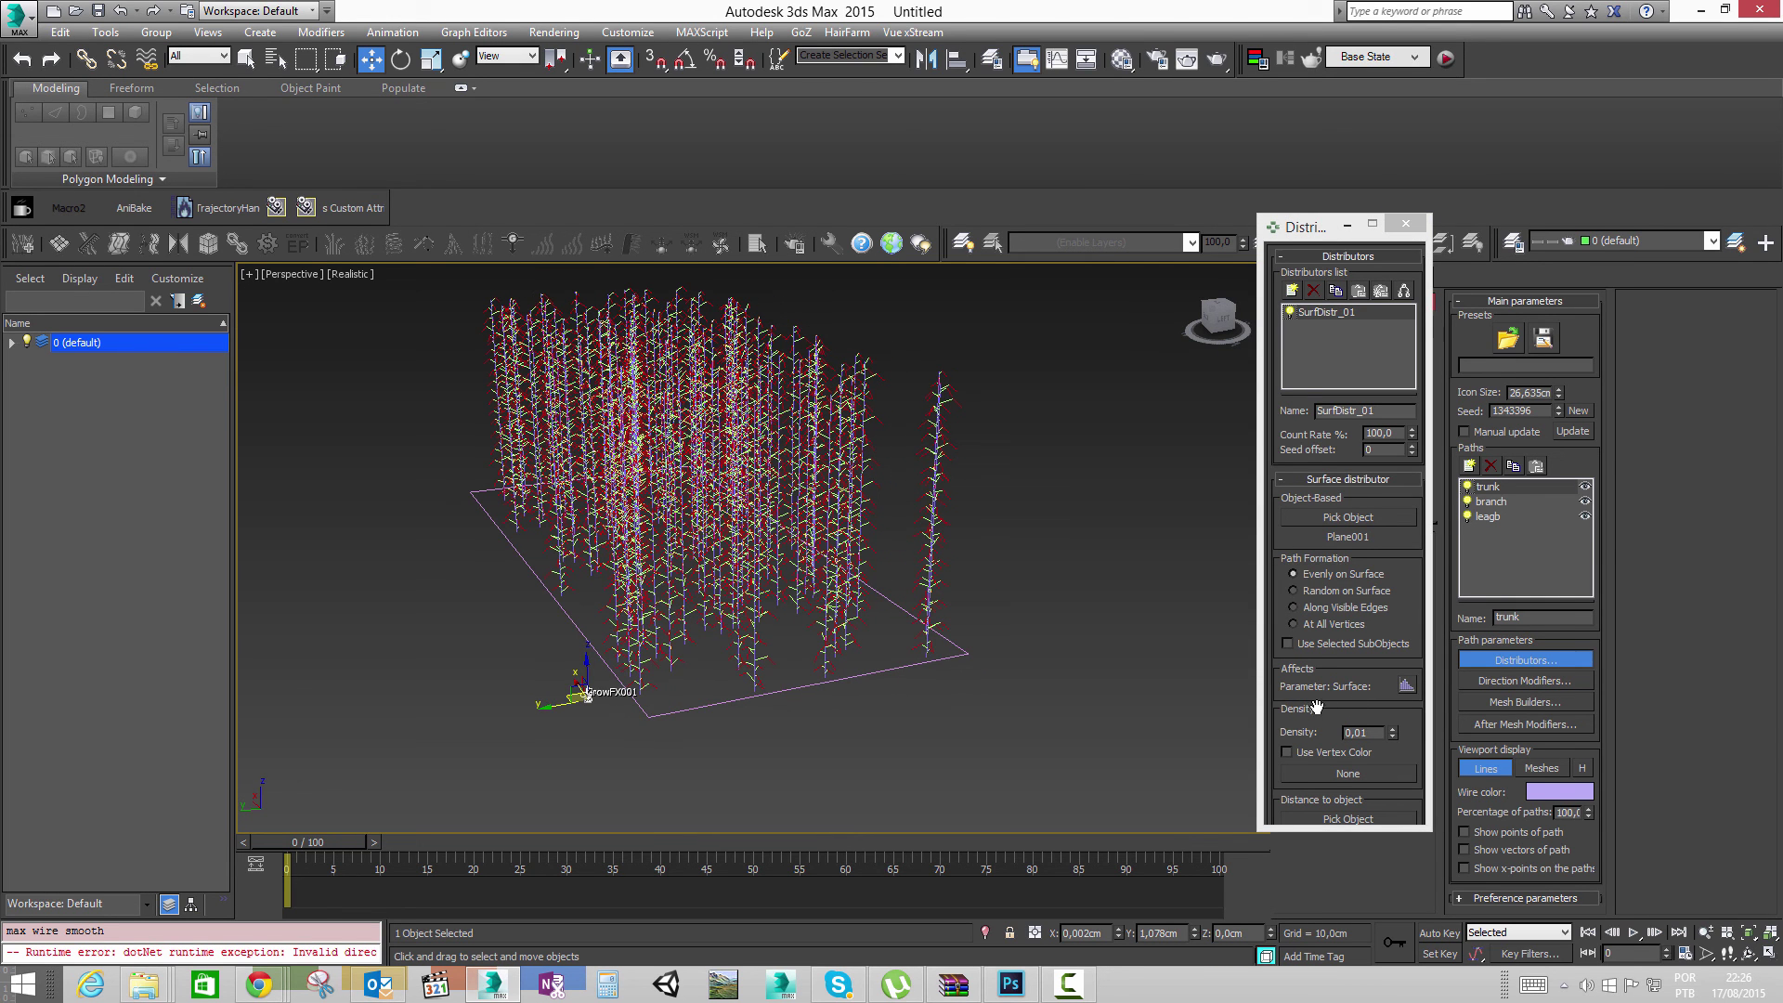
Step: Set the surface distributor's density to 0.001 and show the plants as meshes again
{"action": "left_click", "coordinate": [1357, 732]}
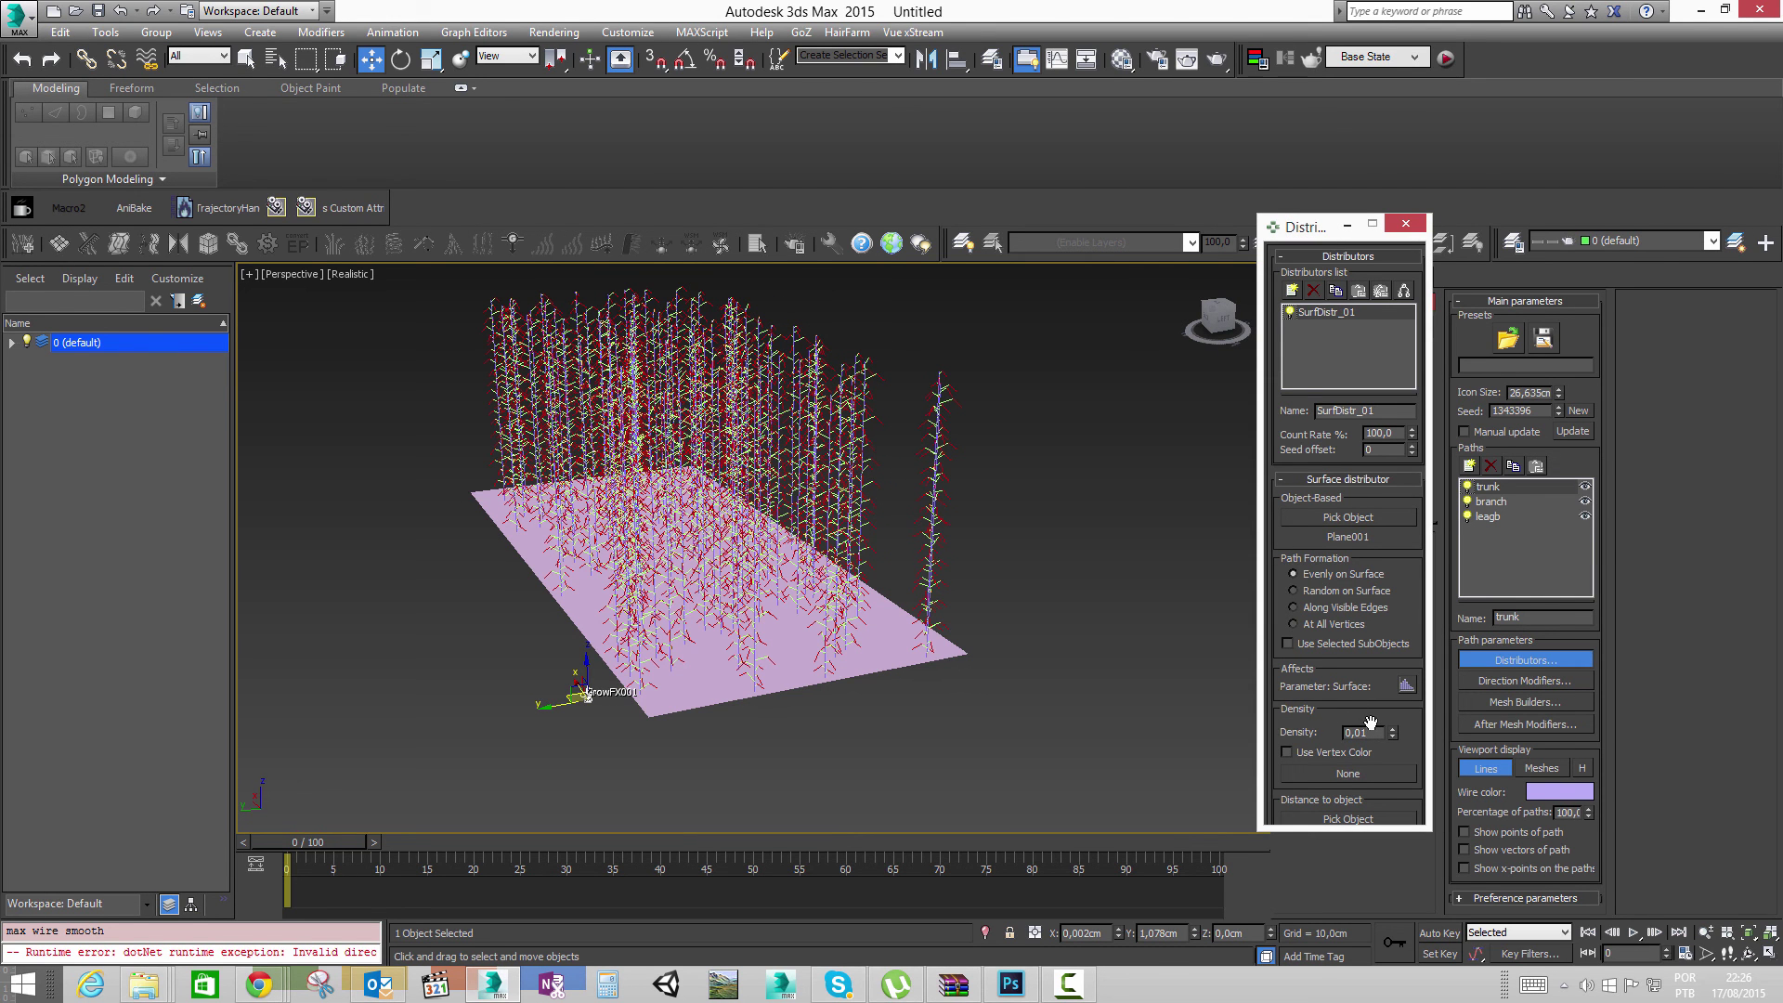
{"action": "type", "text": "0"}
{"action": "key", "text": "Return"}
{"action": "left_click", "coordinate": [1523, 769]}
Step: Examine the distributed plants' stems and leaves up close and their spread across the plane
{"action": "left_click", "coordinate": [1006, 615]}
{"action": "middle_click_drag", "start_coordinate": [827, 561], "coordinate": [900, 580], "text": "alt"}
{"action": "scroll", "coordinate": [940, 582], "scroll_direction": "up", "scroll_amount": 10}
{"action": "middle_click_drag", "start_coordinate": [624, 549], "coordinate": [812, 589], "text": "alt"}
{"action": "scroll", "coordinate": [836, 594], "scroll_direction": "up", "scroll_amount": 5}
{"action": "left_click_drag", "start_coordinate": [851, 615], "coordinate": [851, 615]}
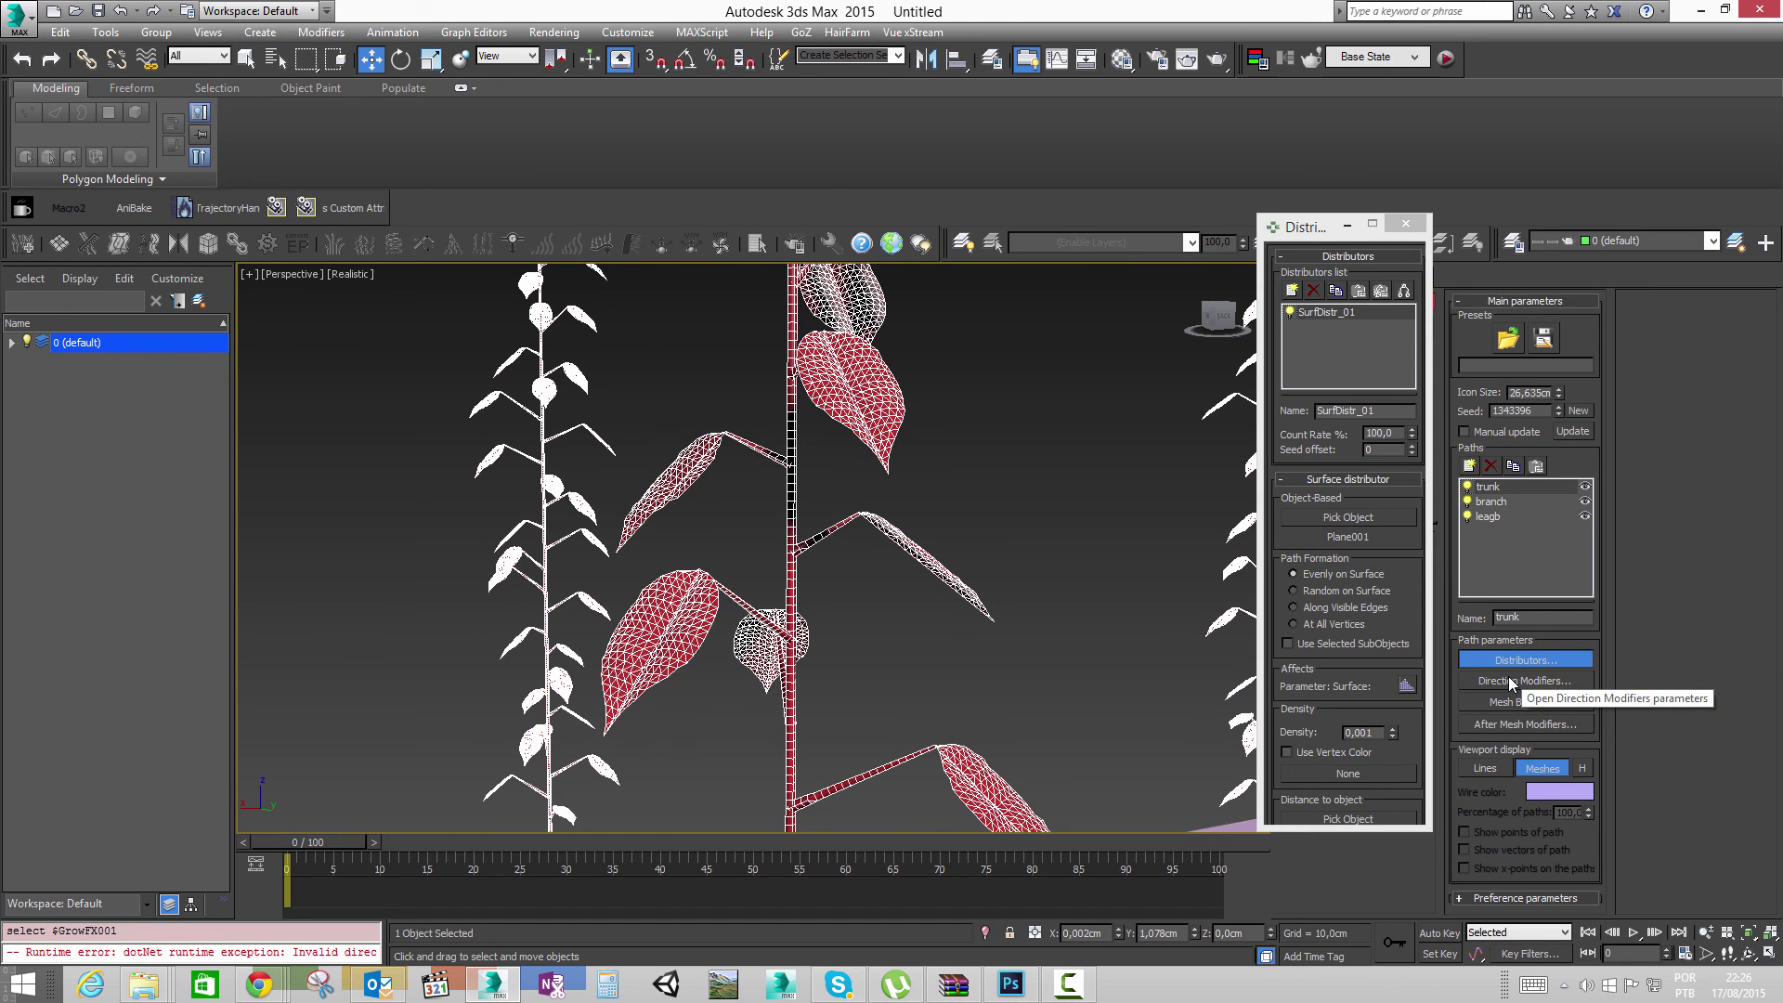
{"action": "left_click", "coordinate": [947, 630], "text": "alt"}
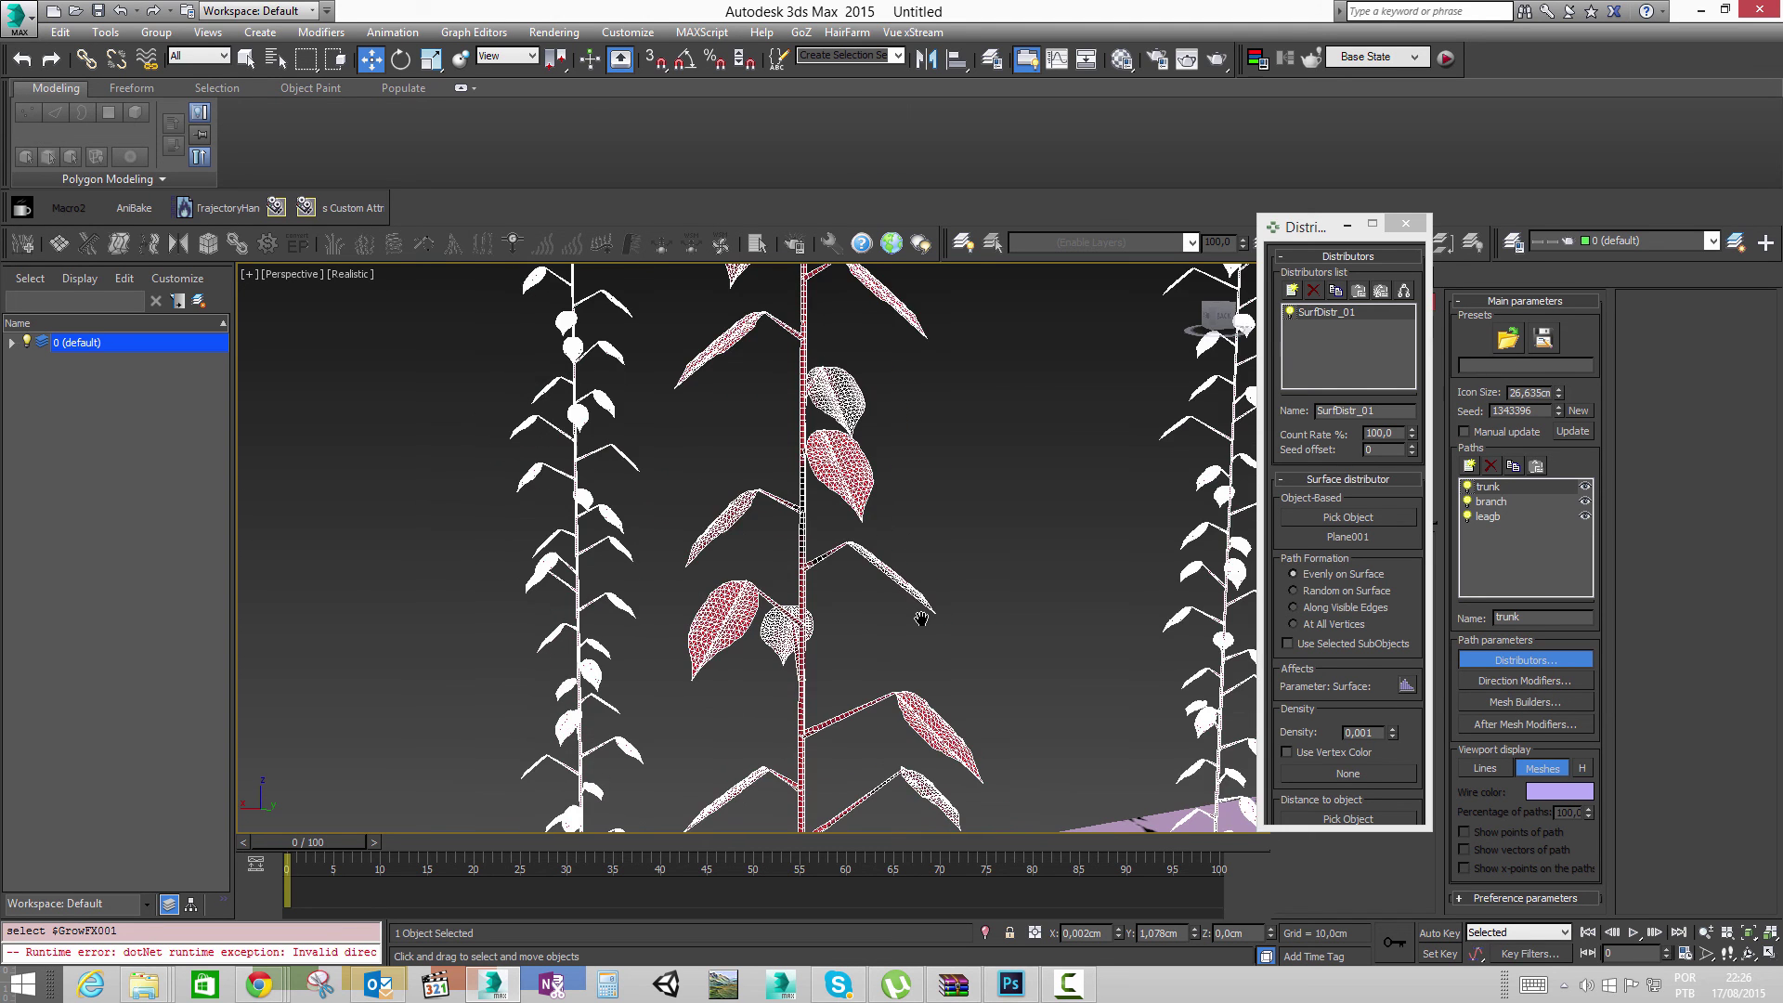
{"action": "scroll", "coordinate": [917, 642], "scroll_direction": "down", "scroll_amount": 5}
{"action": "middle_click_drag", "start_coordinate": [904, 647], "coordinate": [684, 559]}
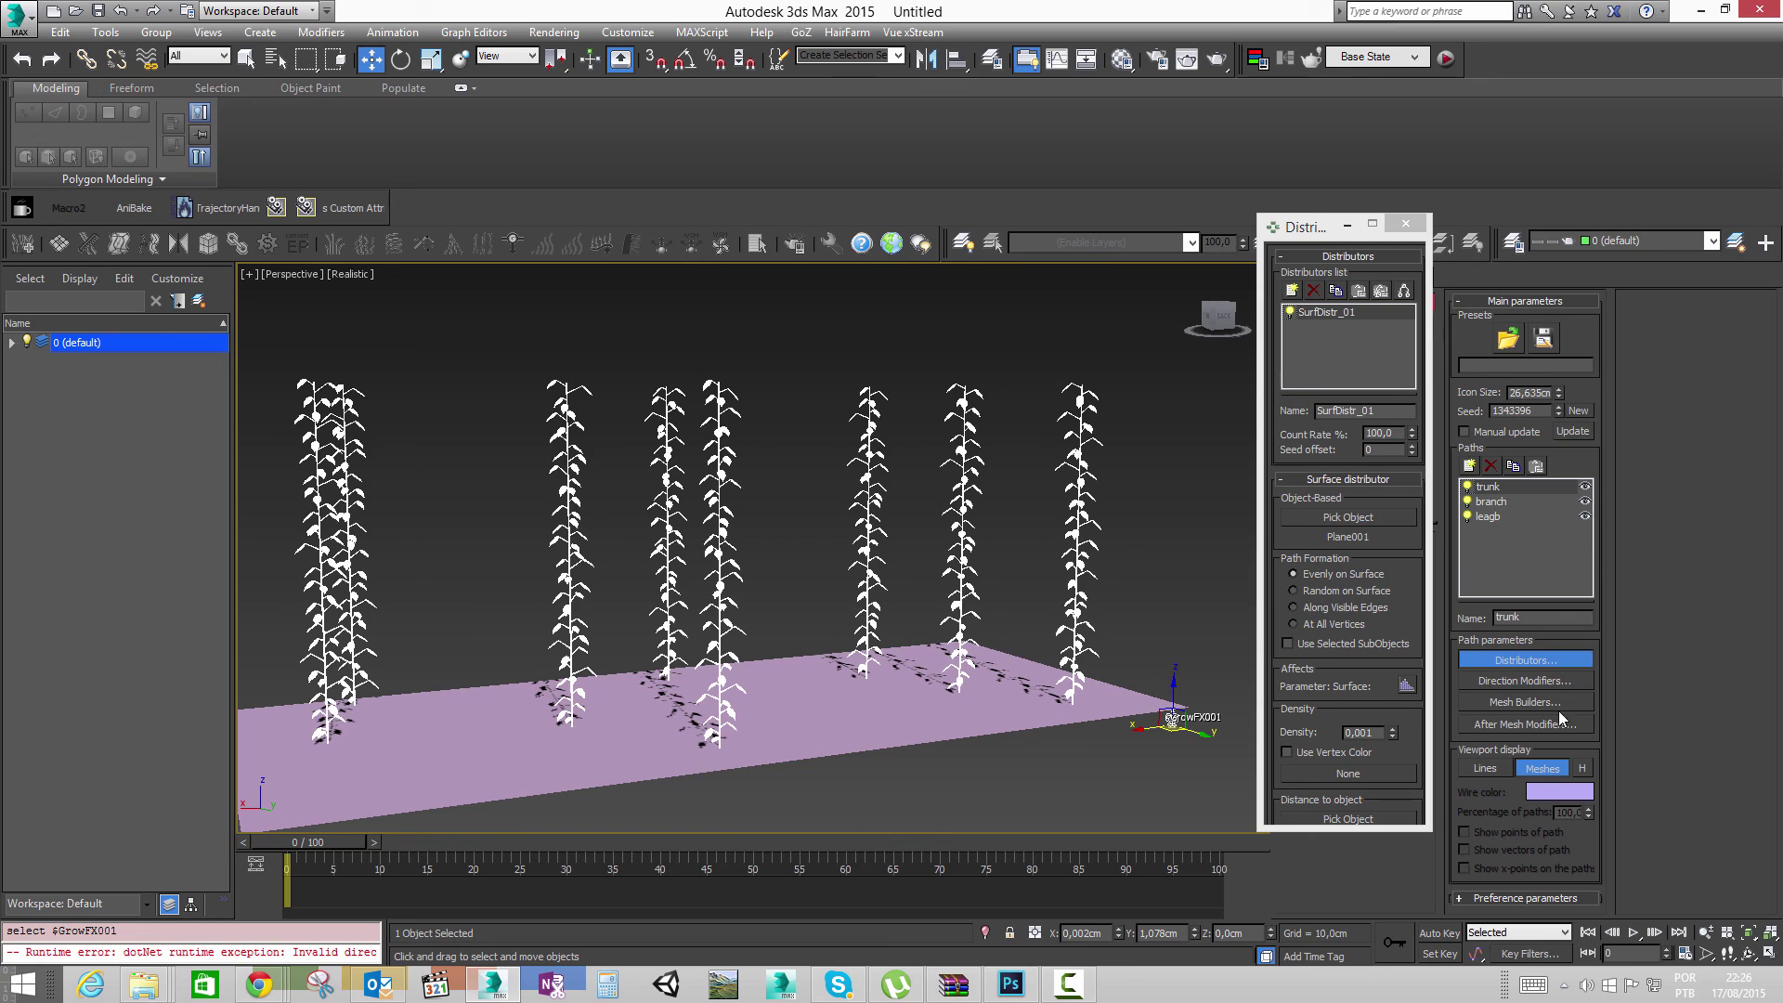